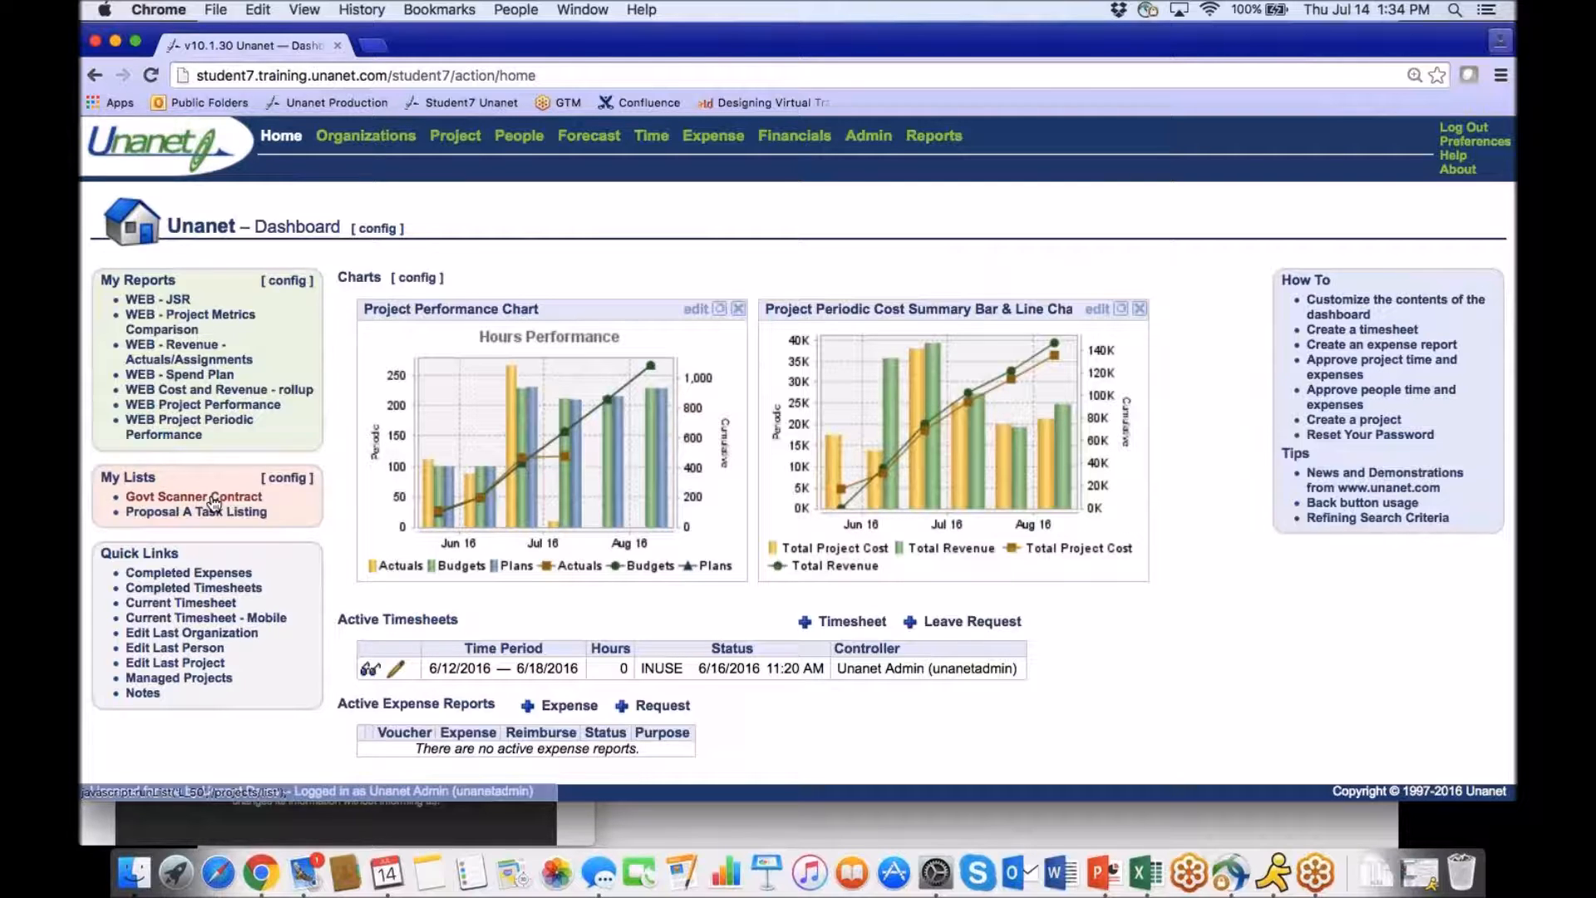
Open the GOVT_RETINA_SCANNERS_LABOR project from the Govt Scanner Contract list and review its budget, accounting, access, time, expense and alert settings.
click(214, 501)
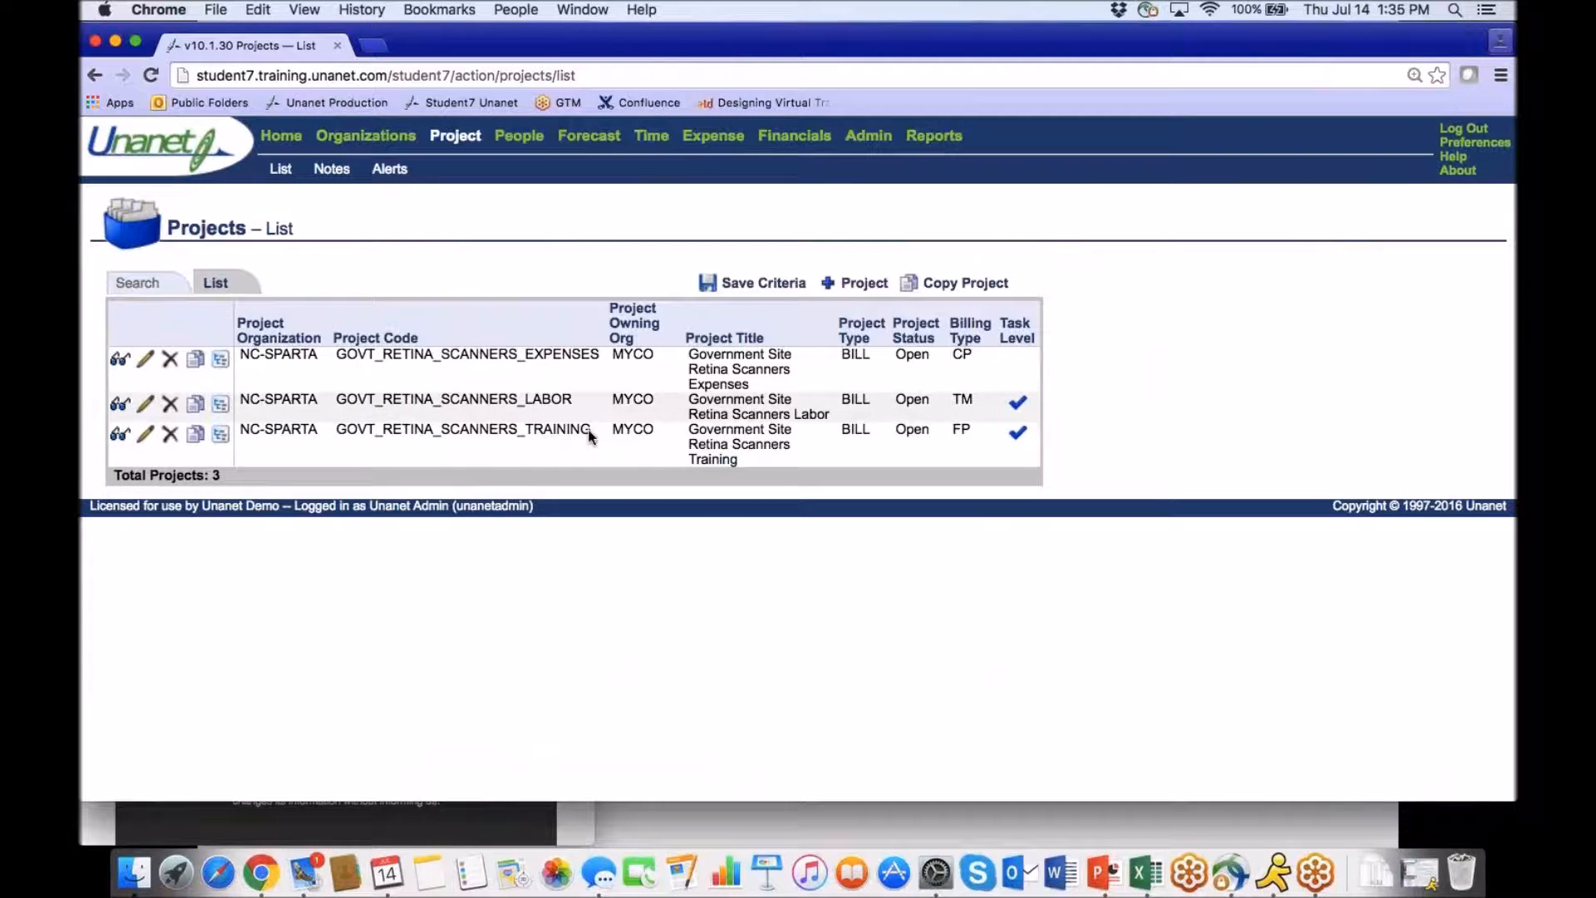
double_click(422, 400)
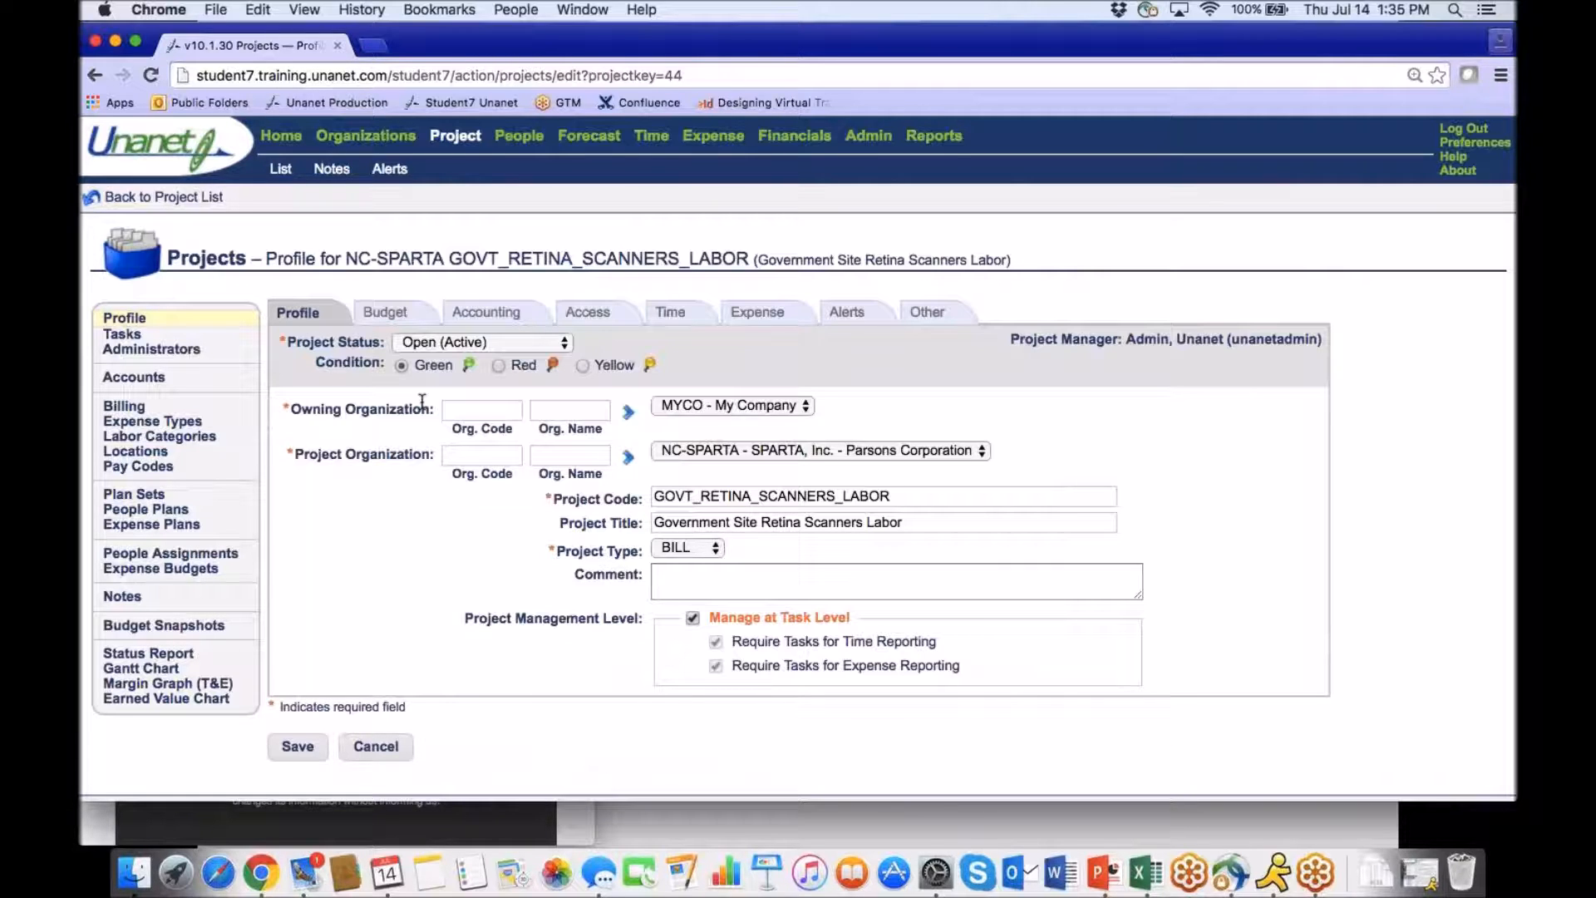
click(386, 312)
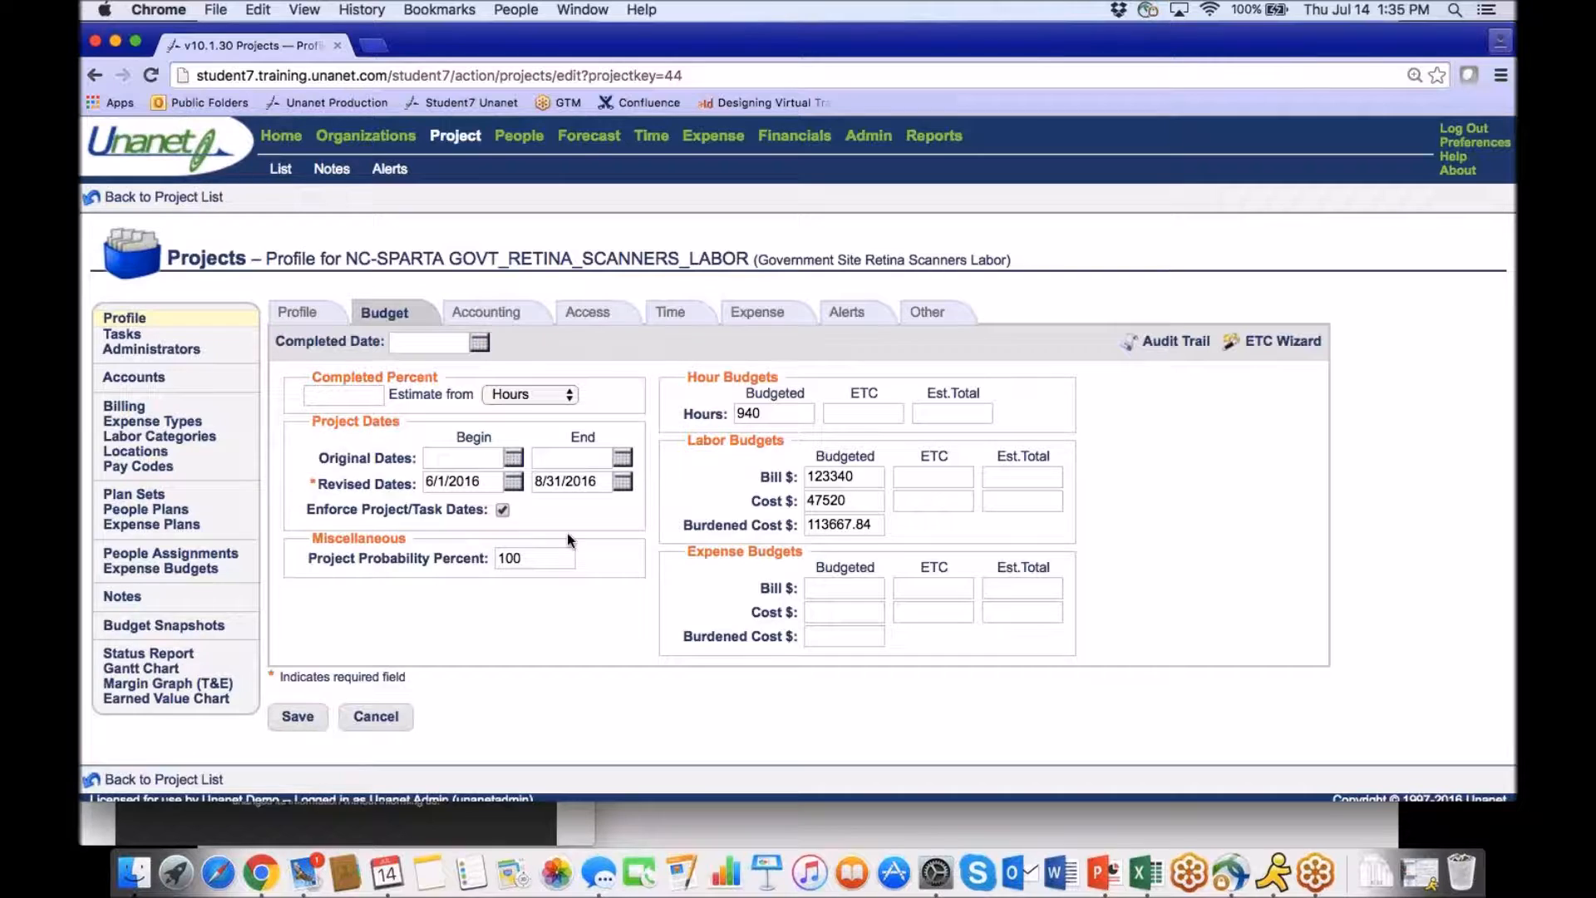
click(505, 321)
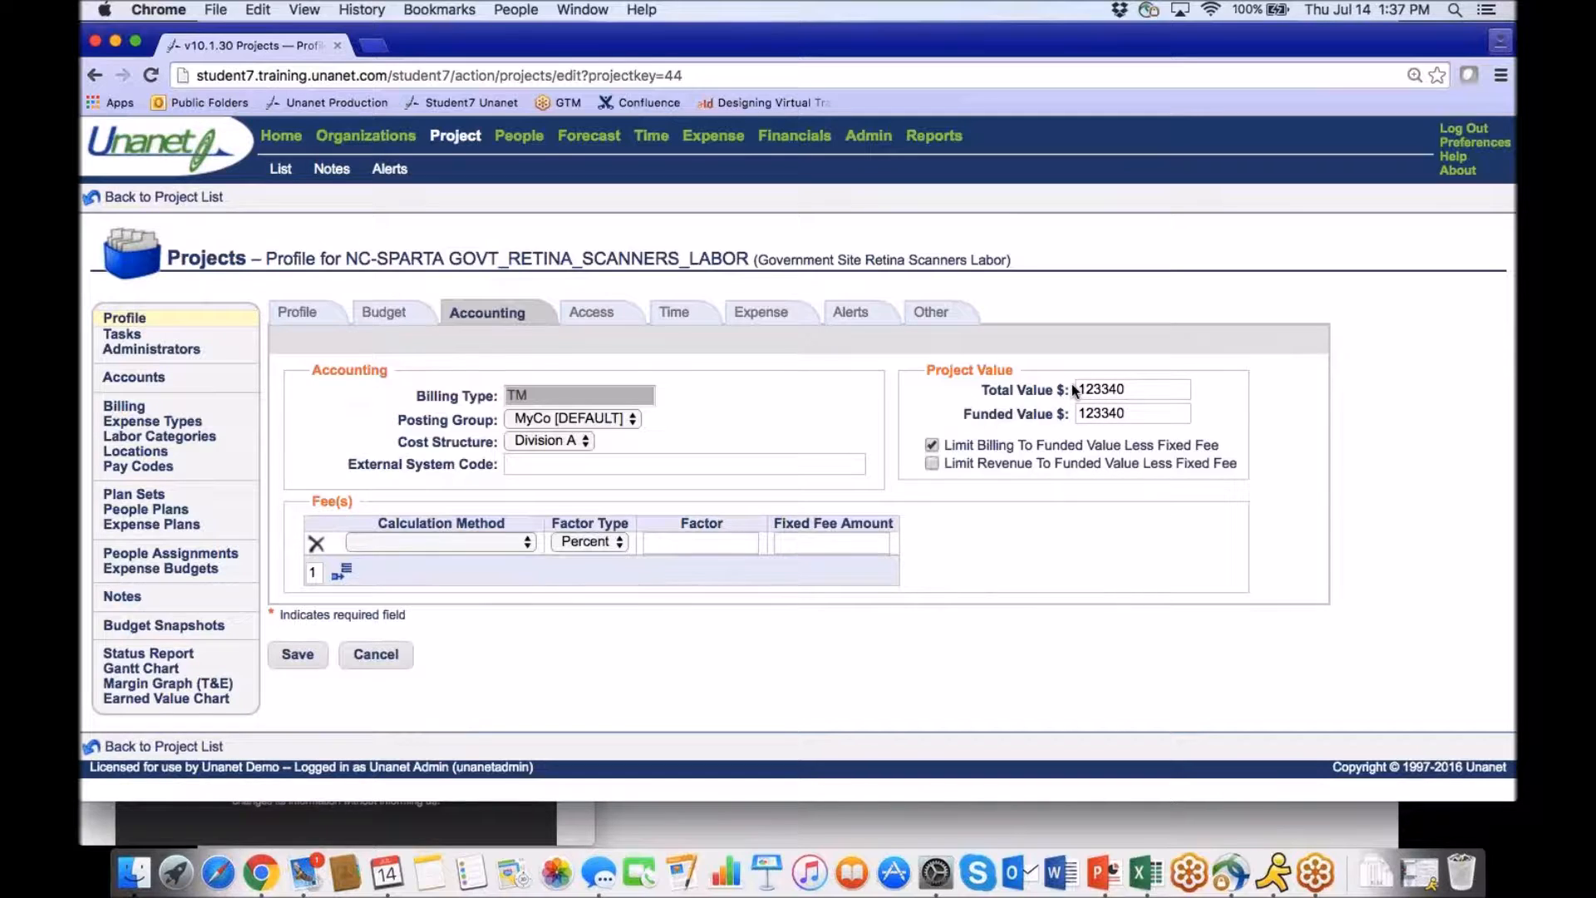
click(616, 336)
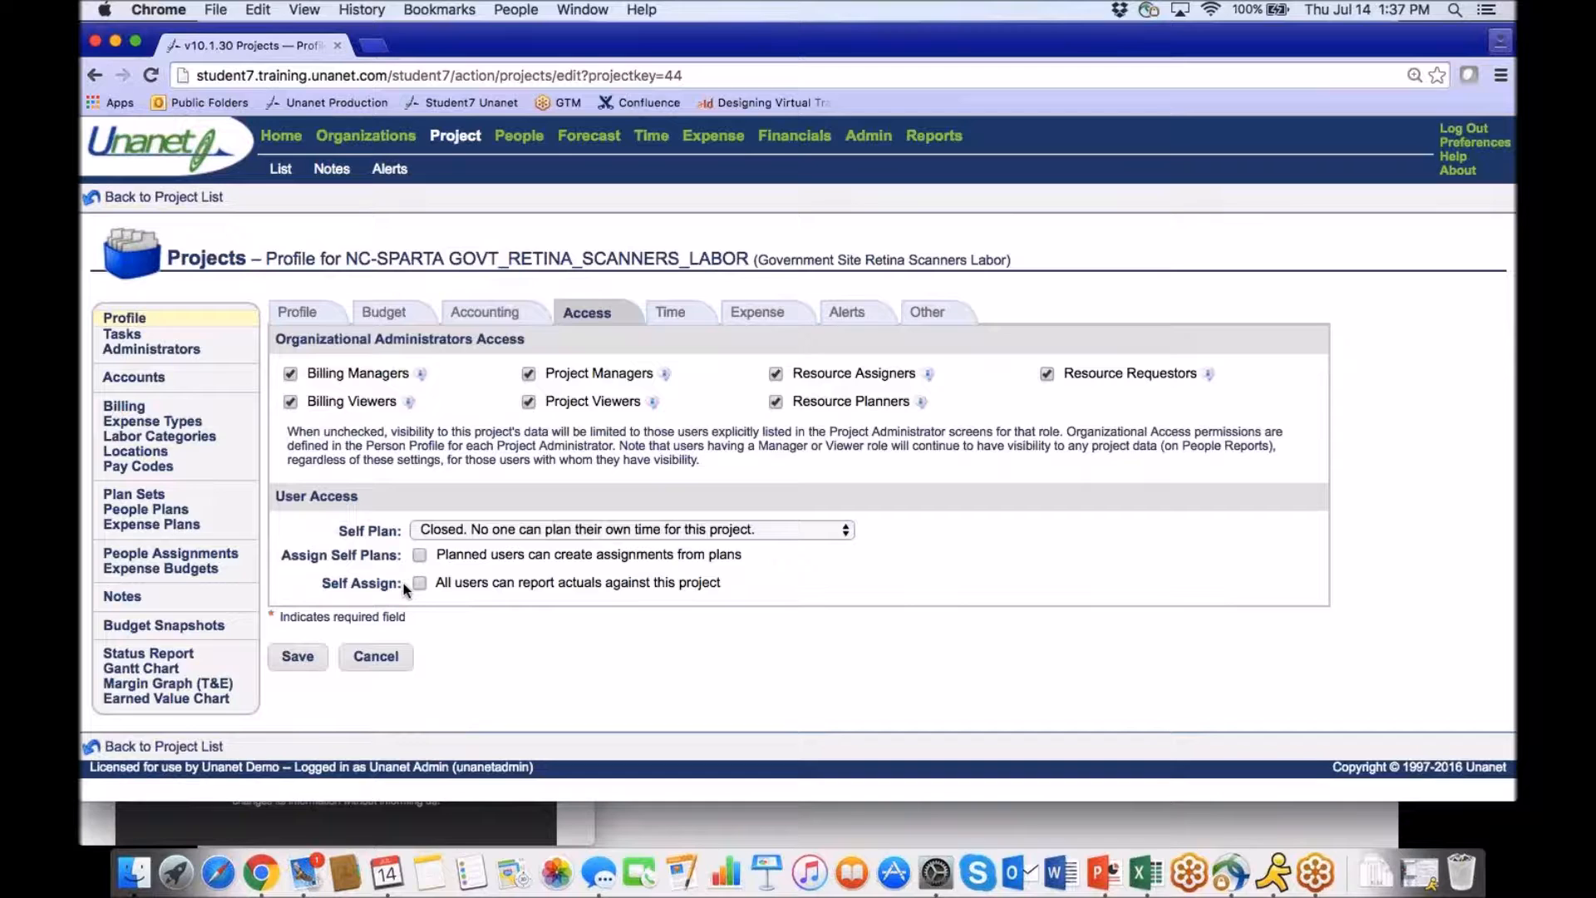
click(666, 313)
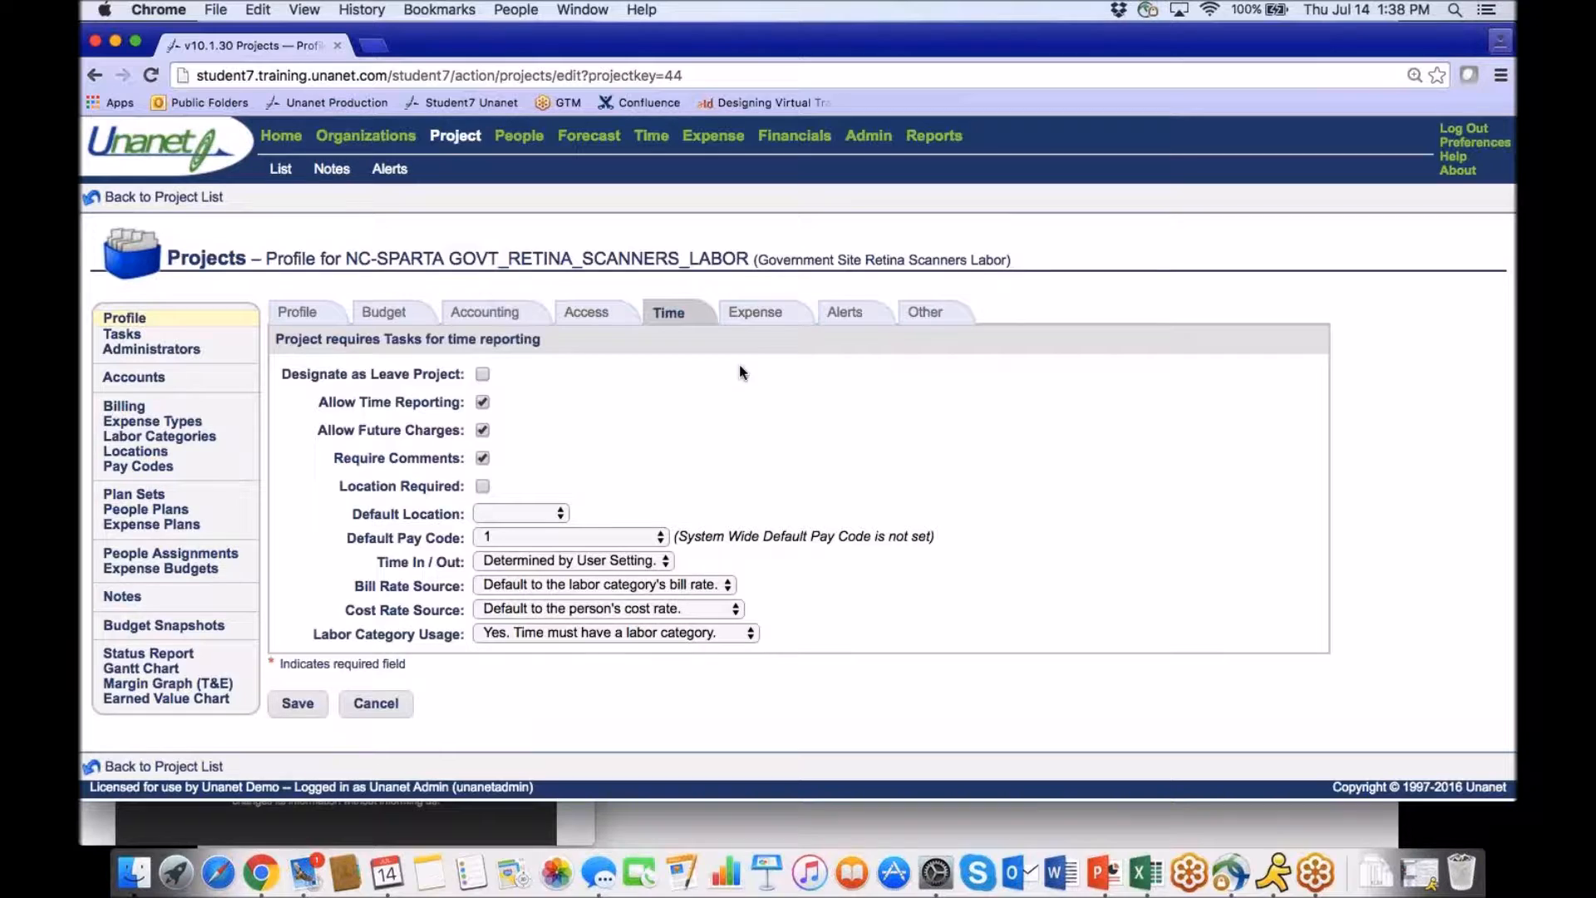
click(767, 315)
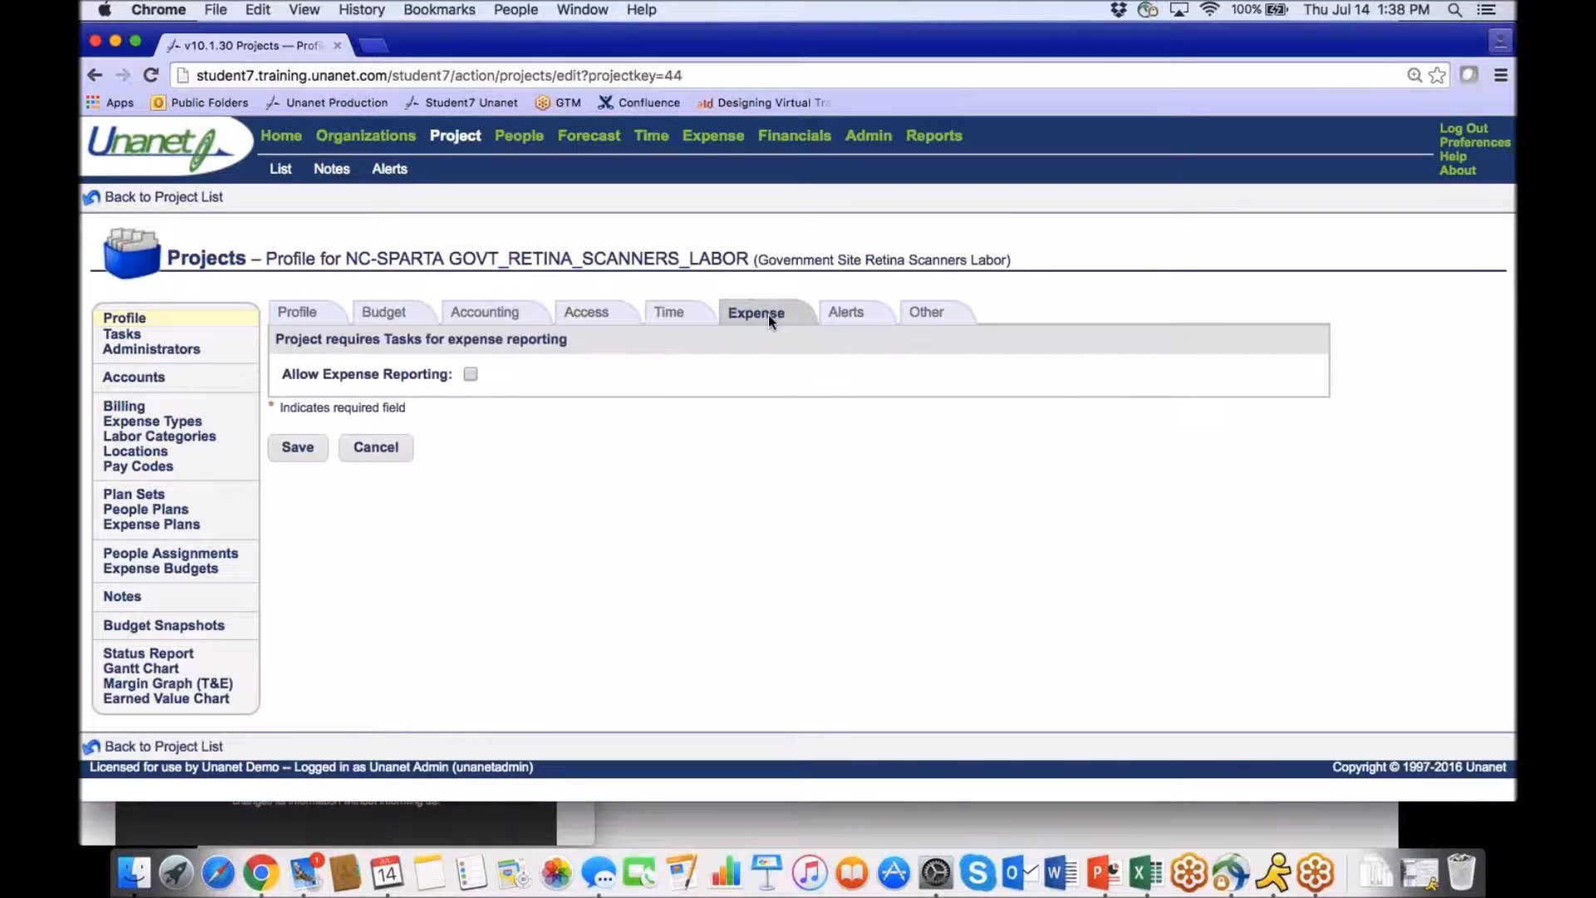
click(856, 322)
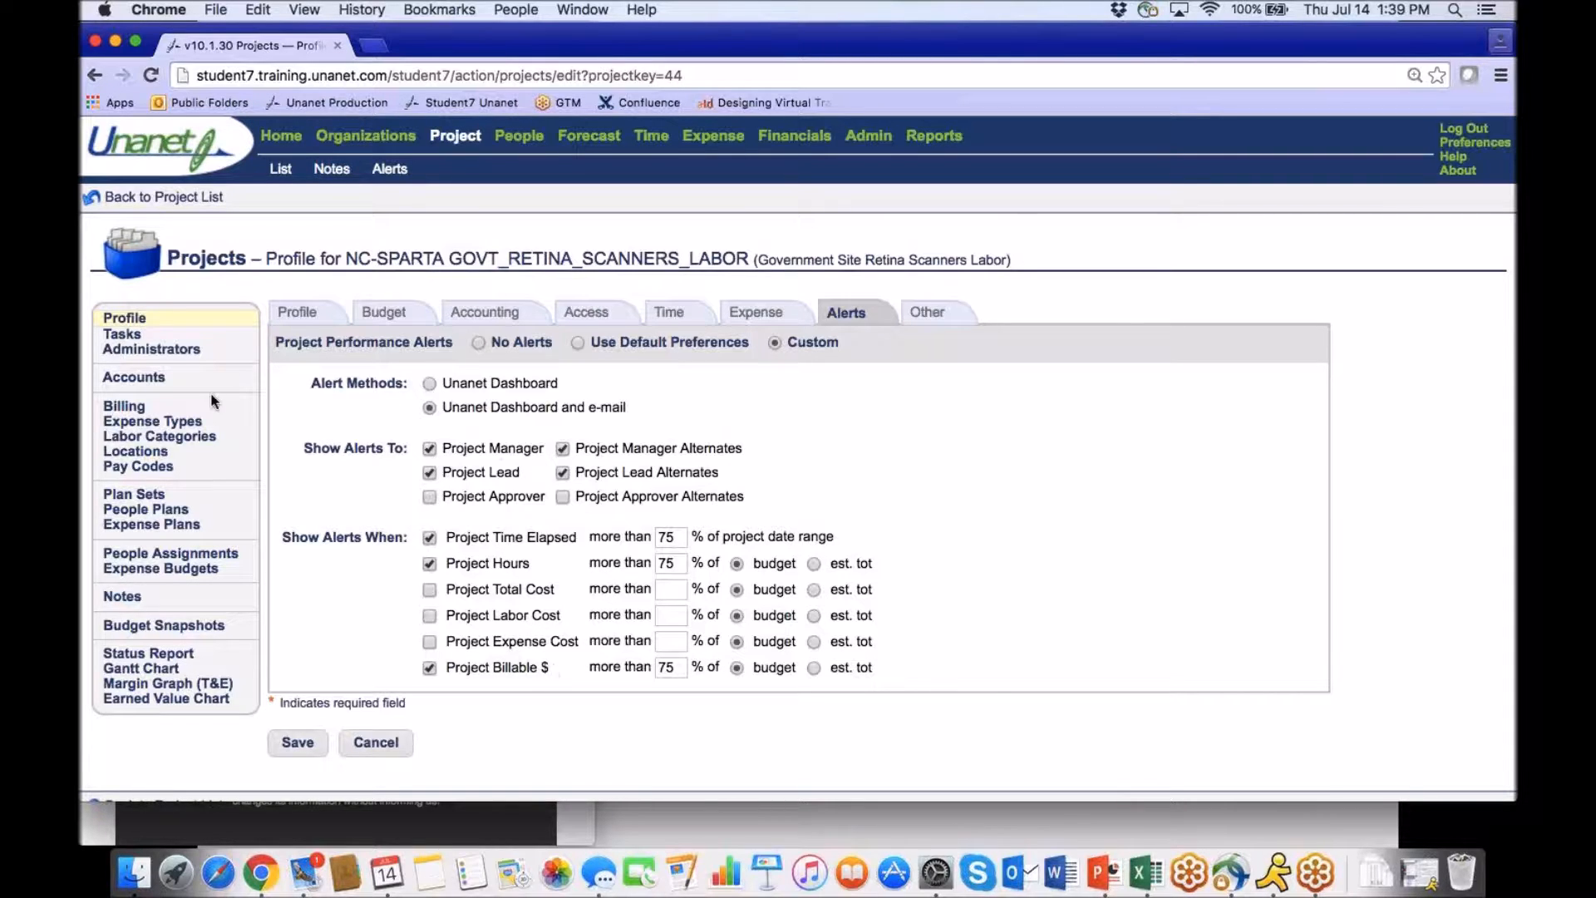
Review the labor project's task list and list all of its labor categories with their bill rates.
click(122, 332)
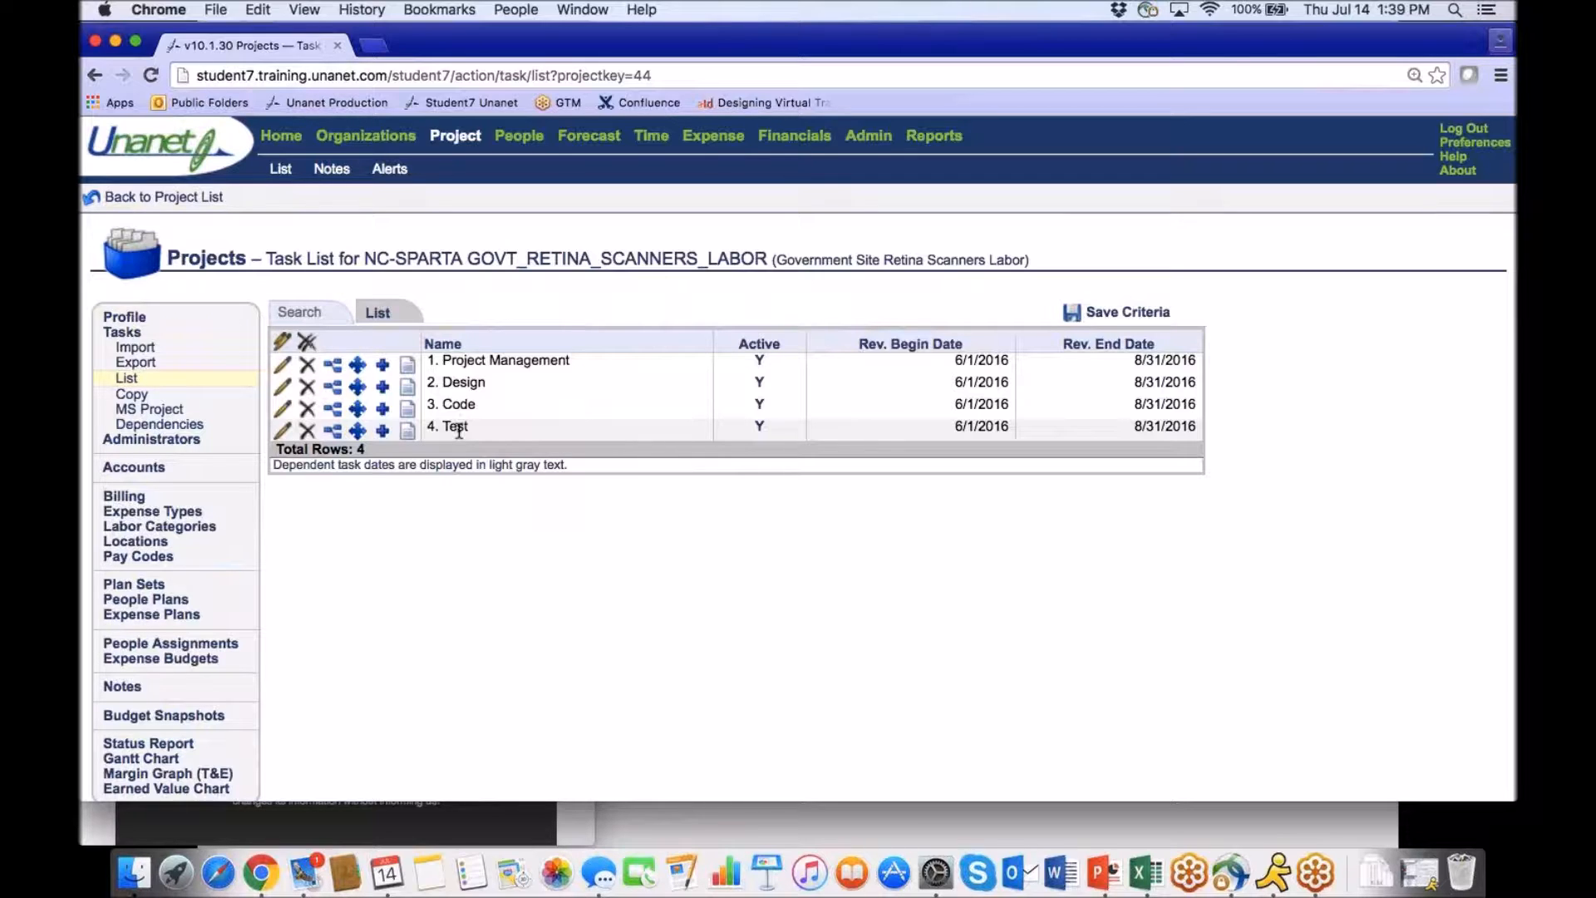
click(189, 535)
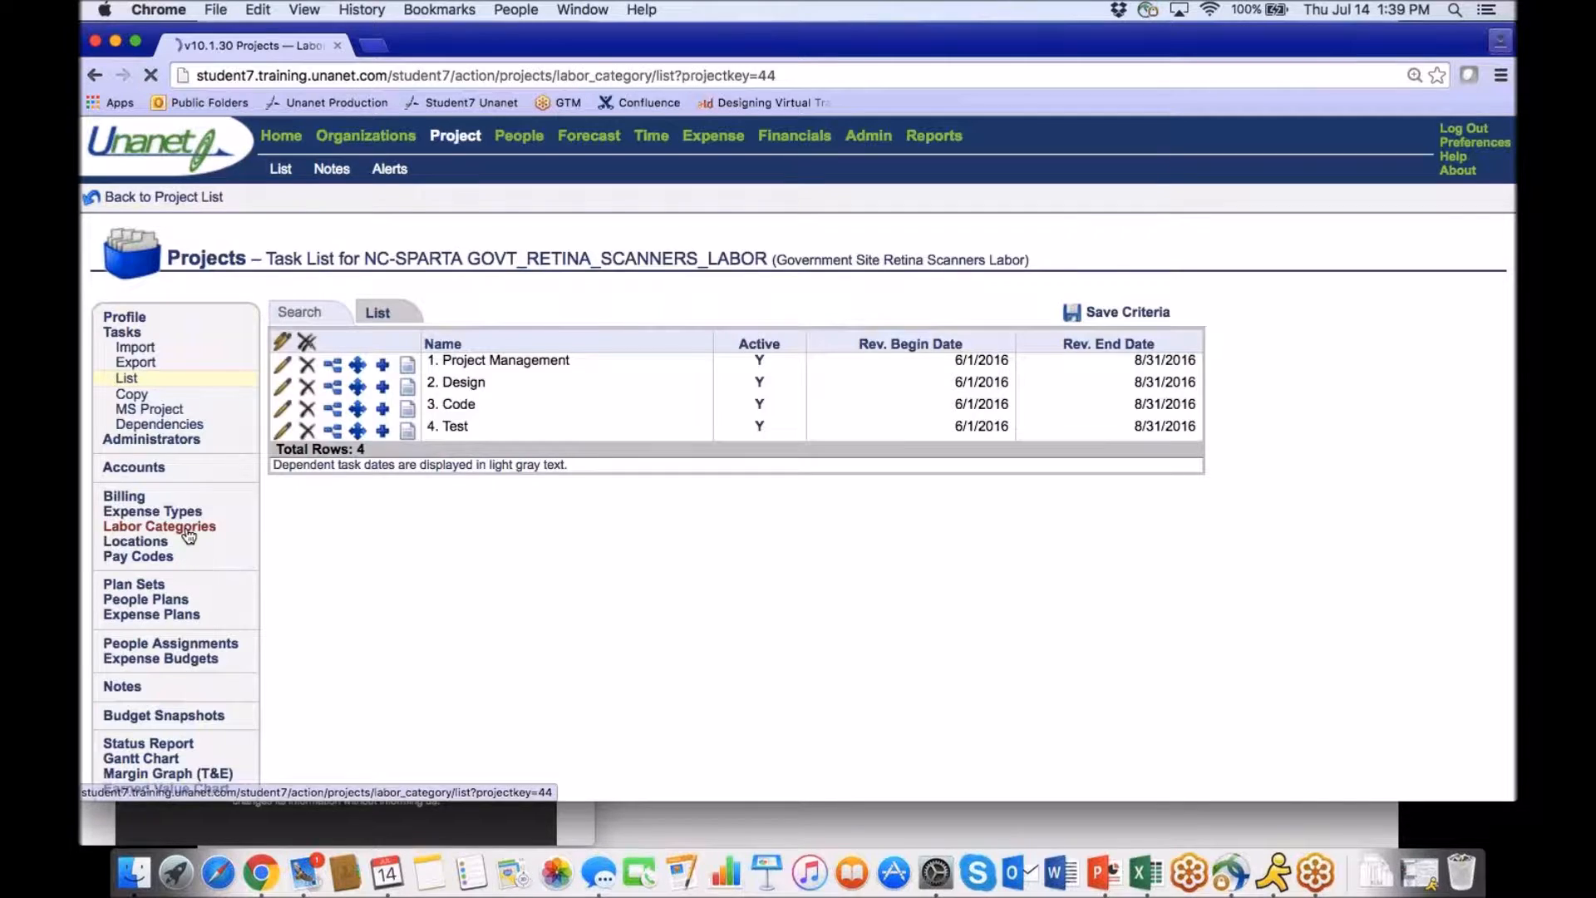
click(382, 314)
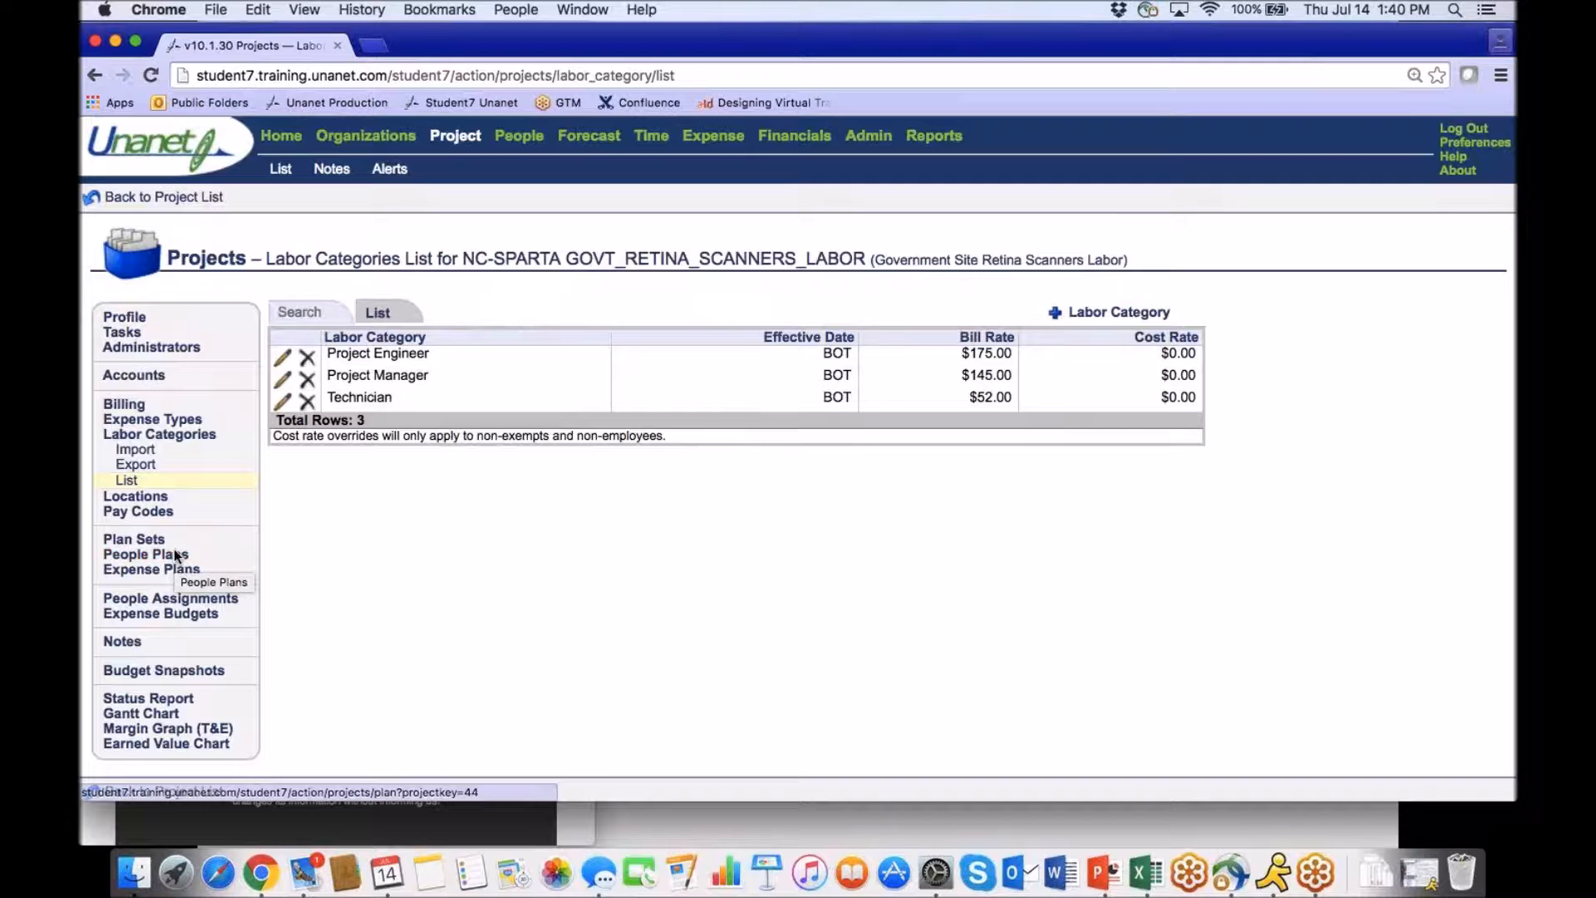
Open the saved Govt Retina Scanner - Planner list to view planned hours per person and task.
click(471, 141)
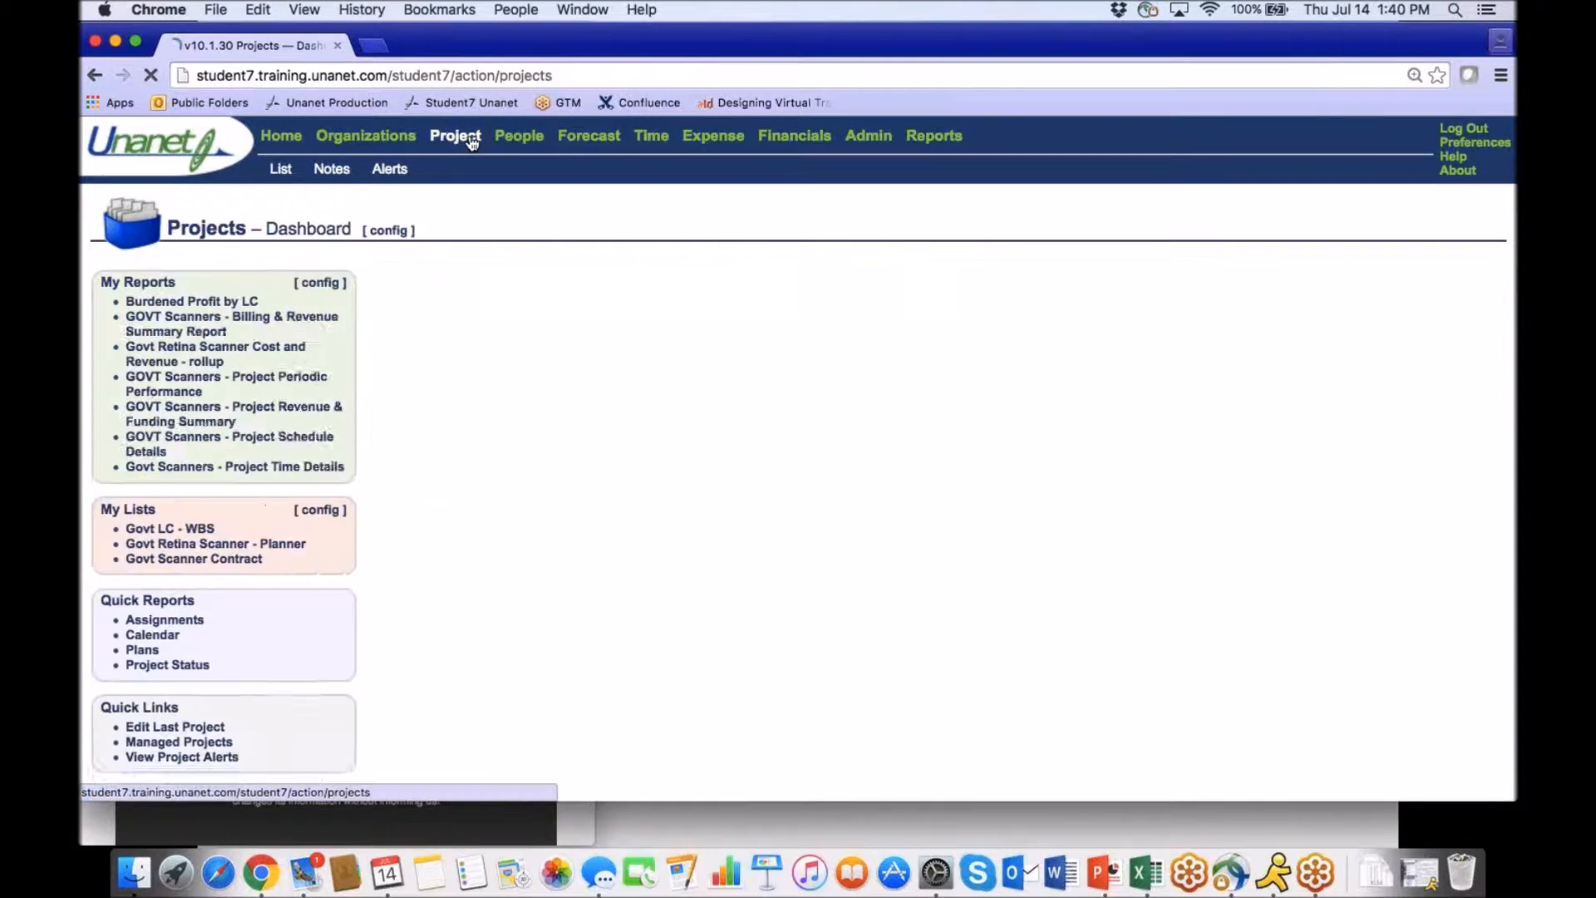
click(218, 565)
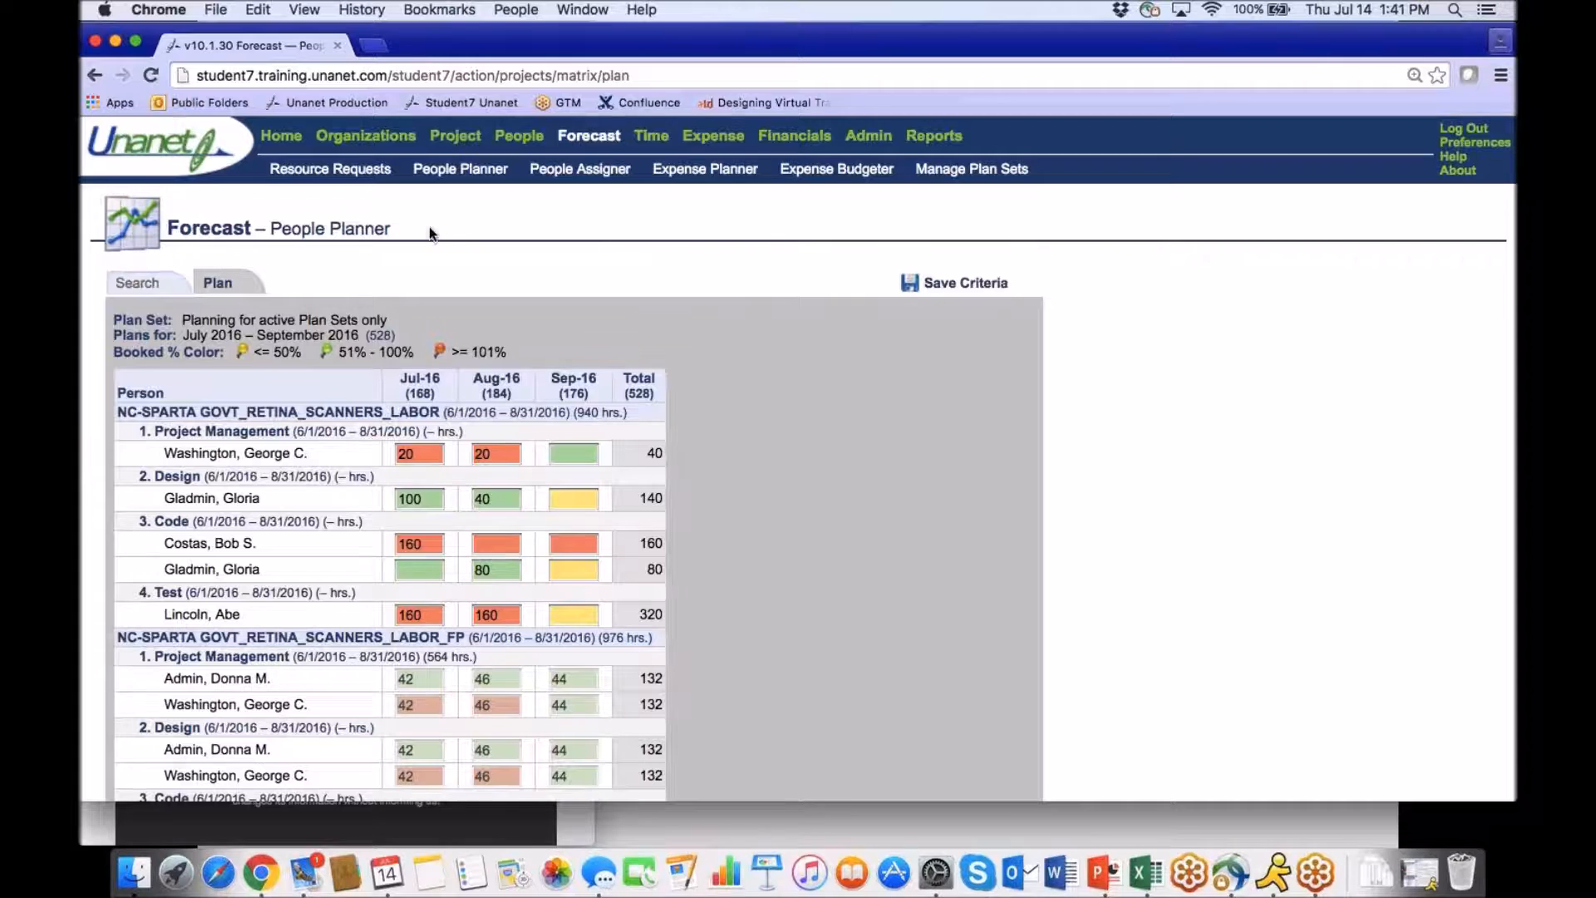
Reopen the last edited project from the home dashboard and list all of its people assignments.
click(300, 147)
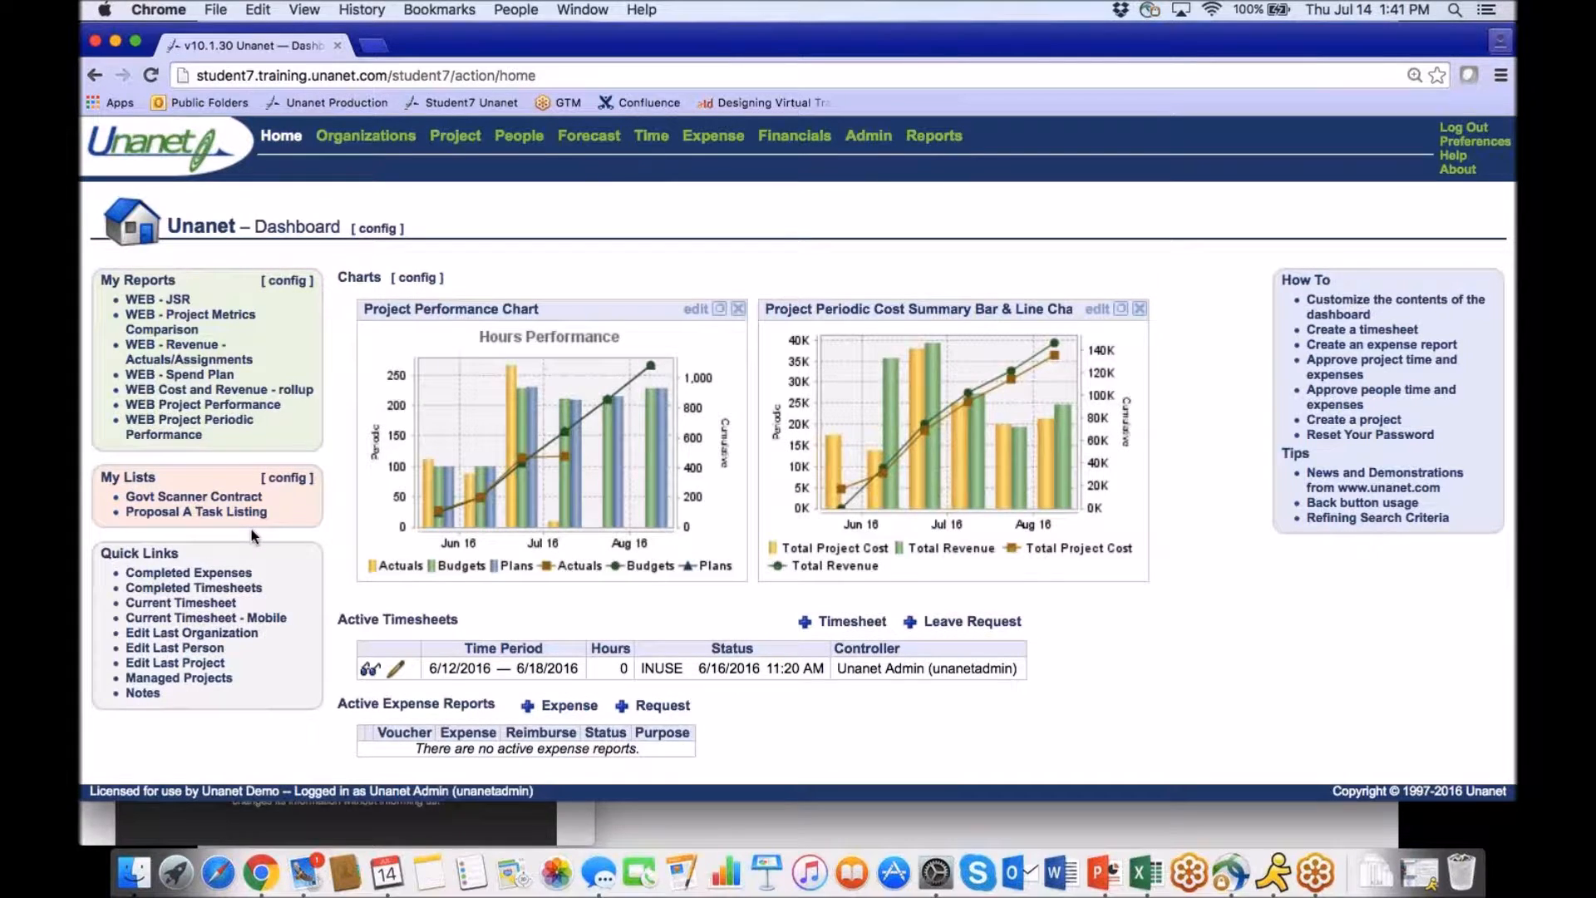
click(169, 663)
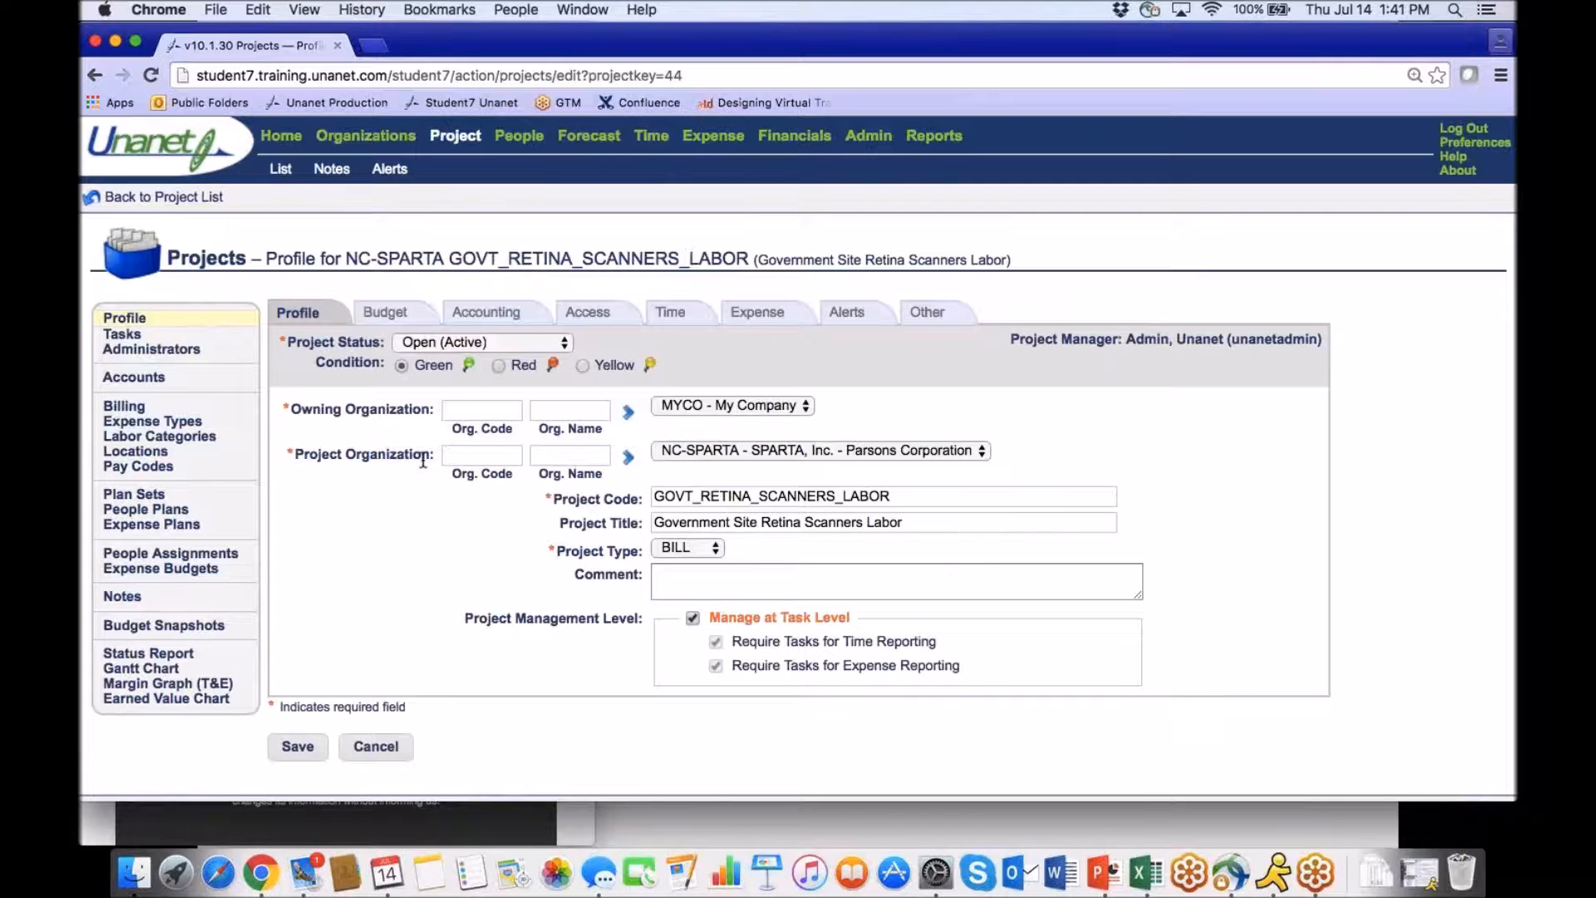
click(218, 555)
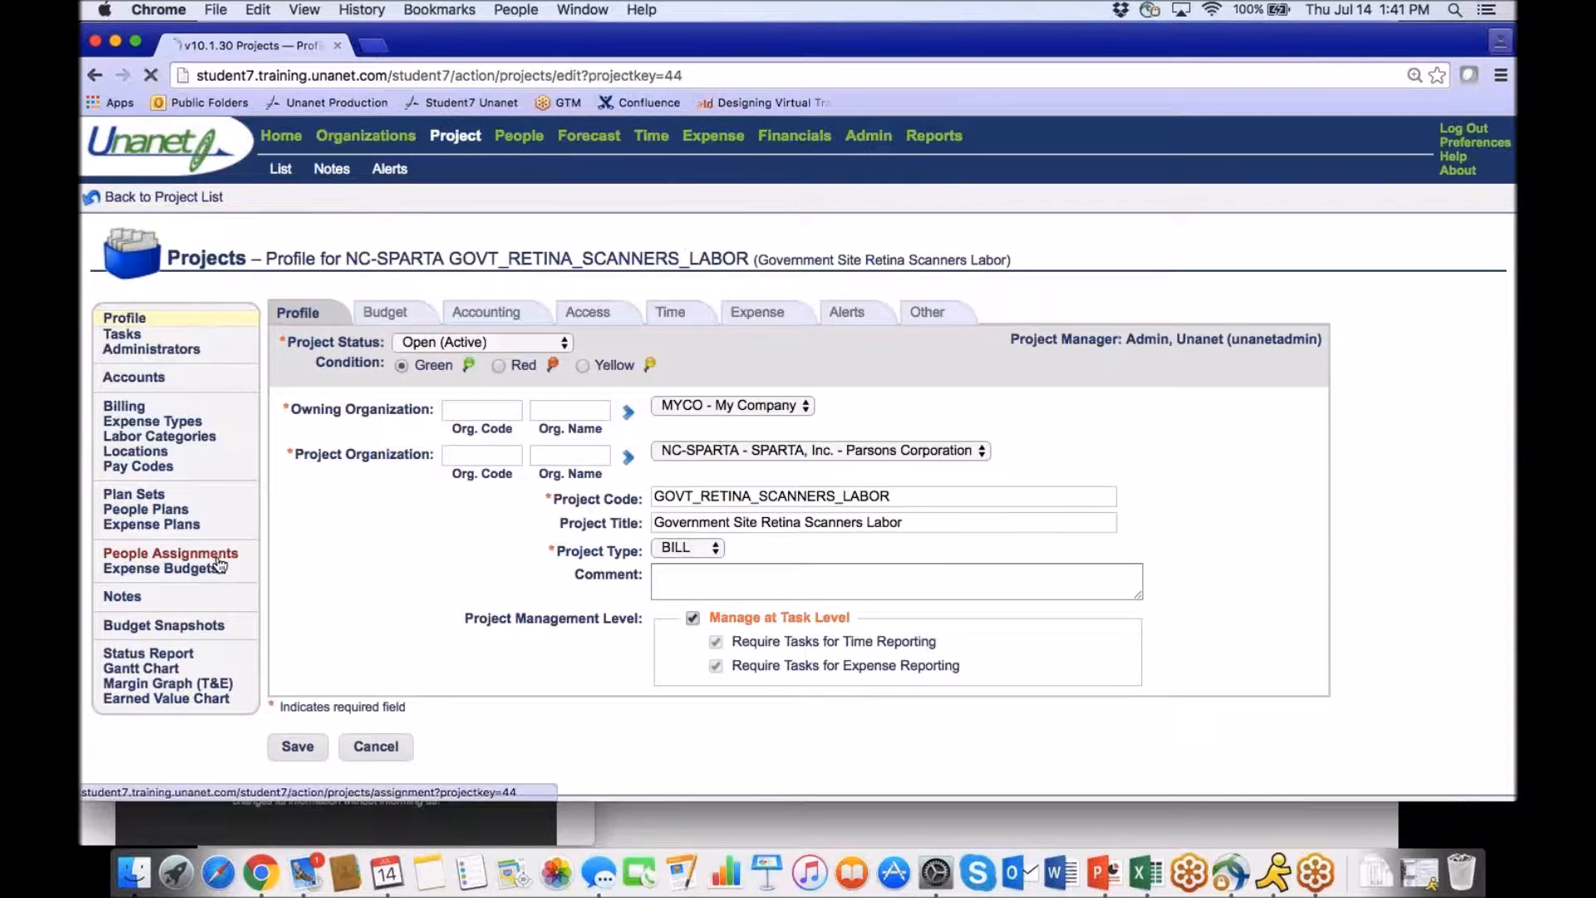
click(379, 314)
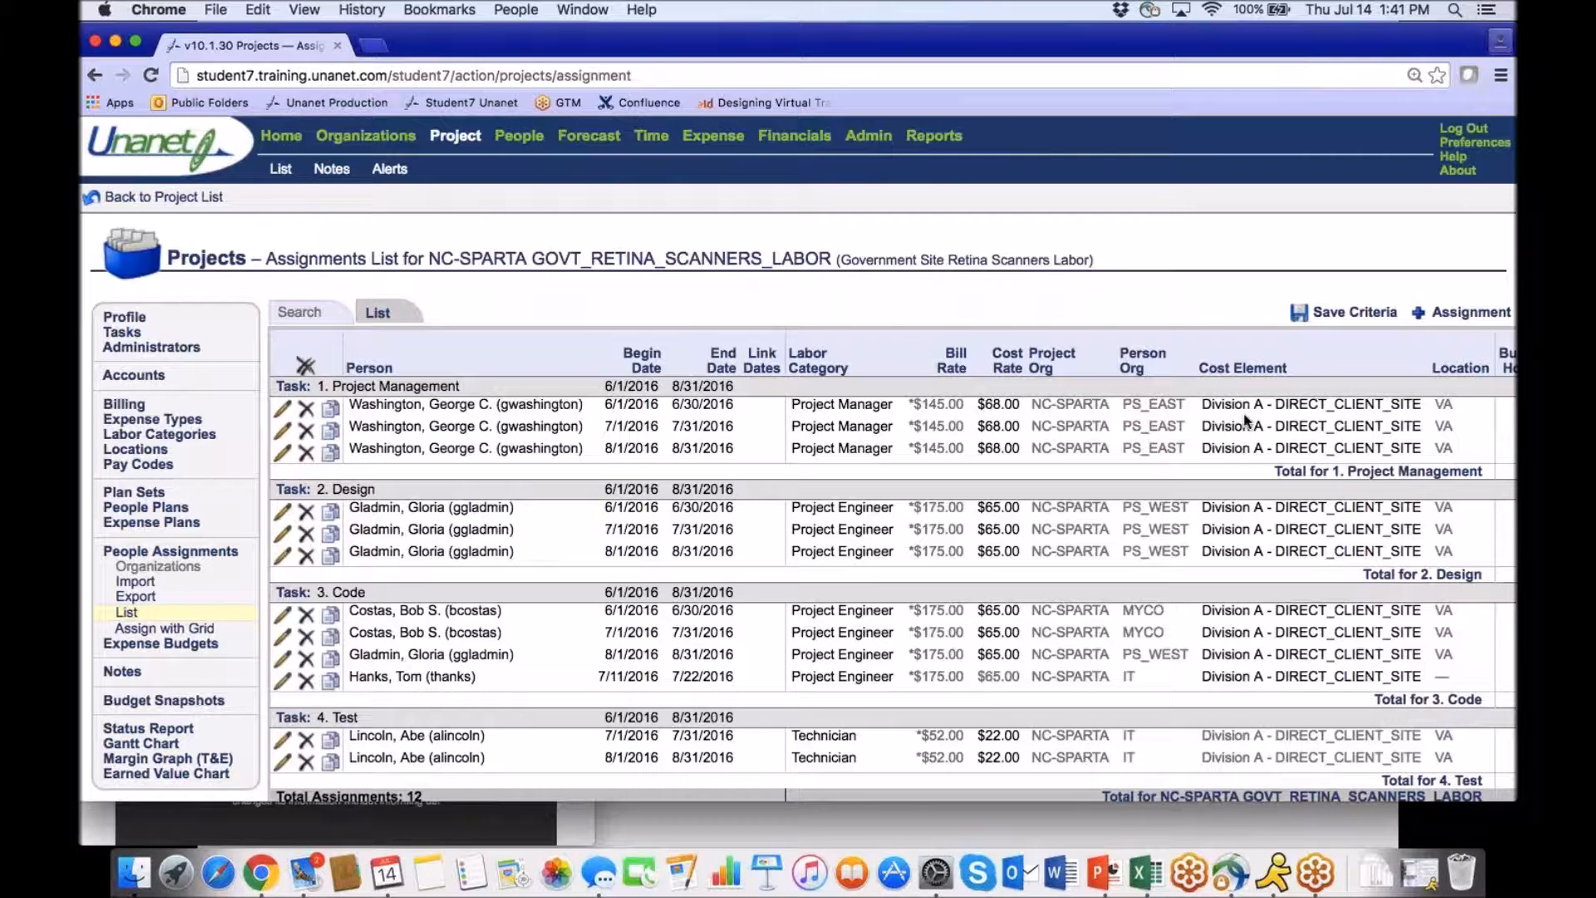
Examine the assignments under each task, including dates, labor categories, bill and cost rates, cost elements and budget hours.
scroll(1338, 425, right, 1)
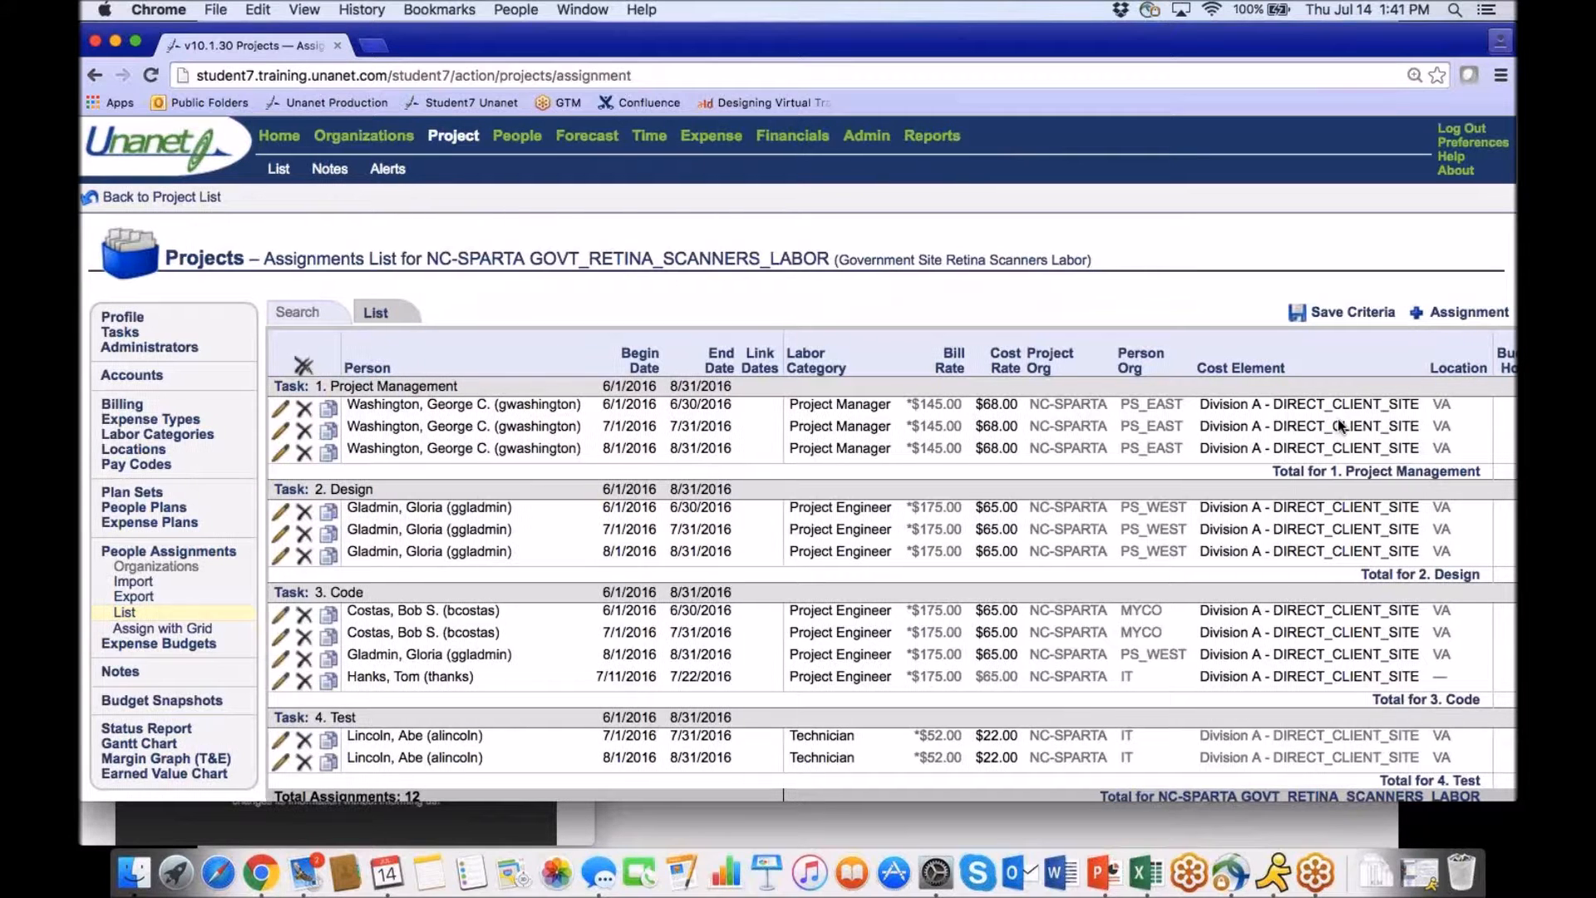
scroll(1338, 425, right, 3)
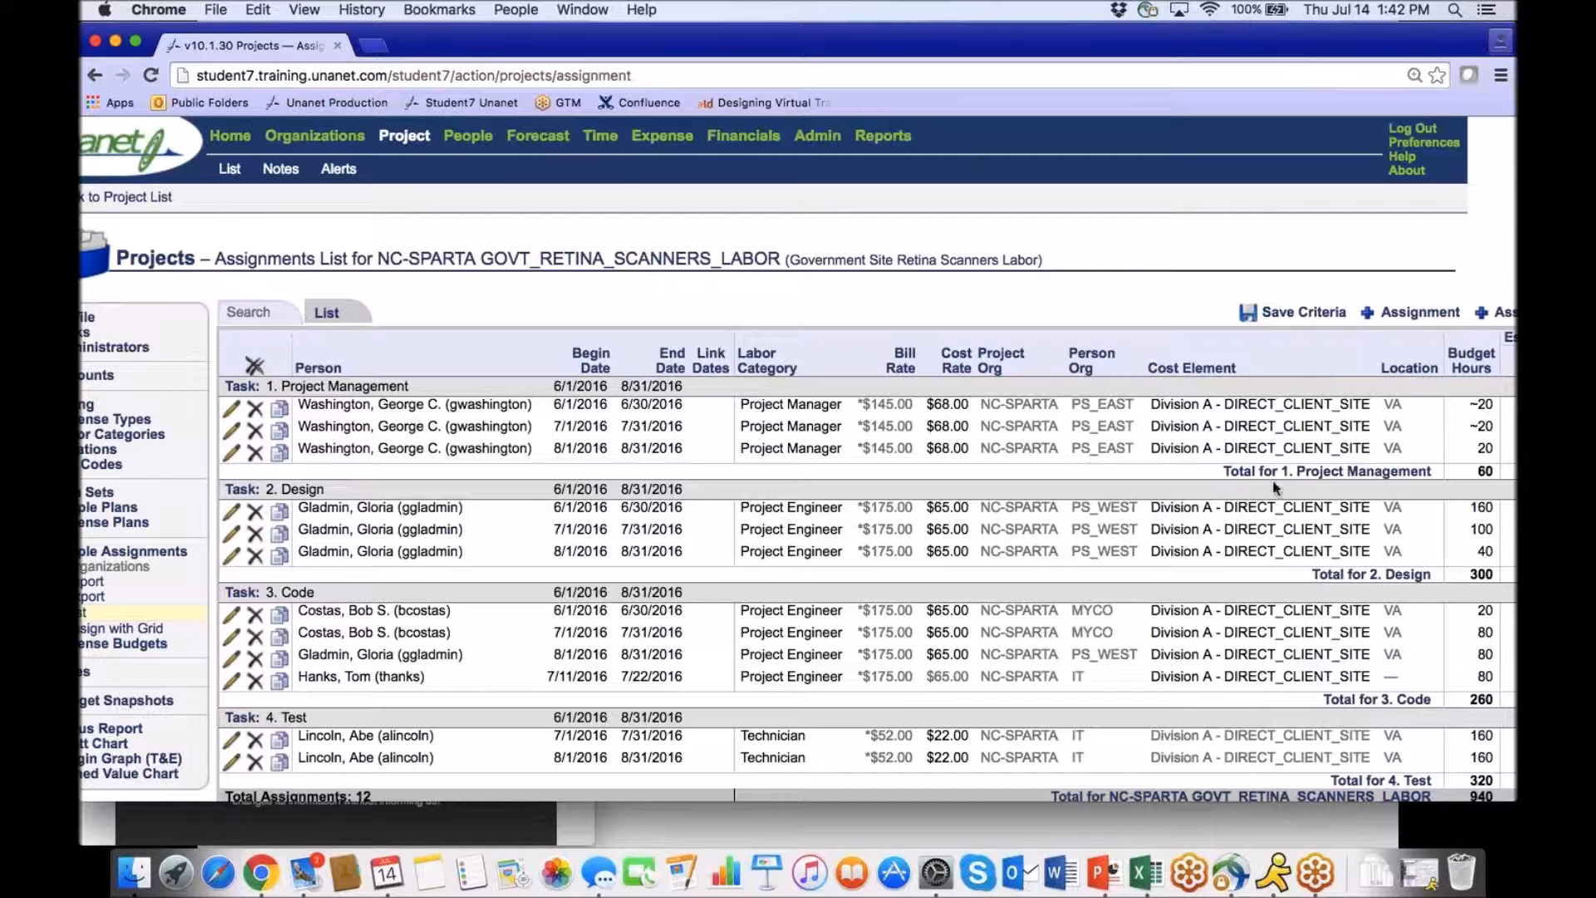
scroll(1353, 461, right, 3)
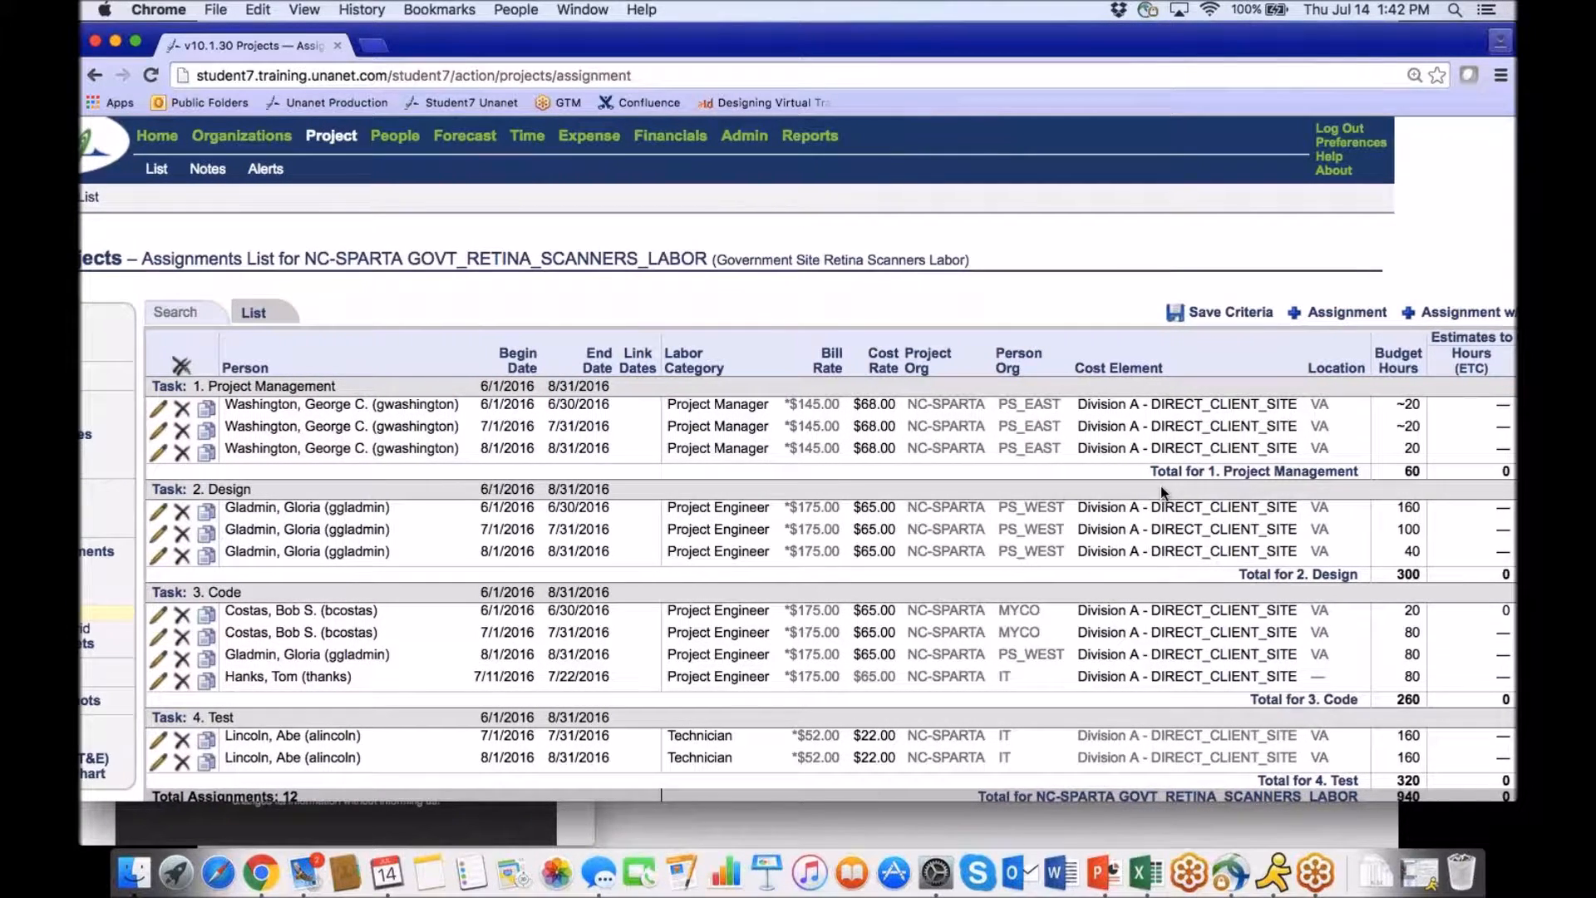
scroll(1161, 487, down, 1)
scroll(1161, 487, left, 1)
scroll(1160, 485, down, 1)
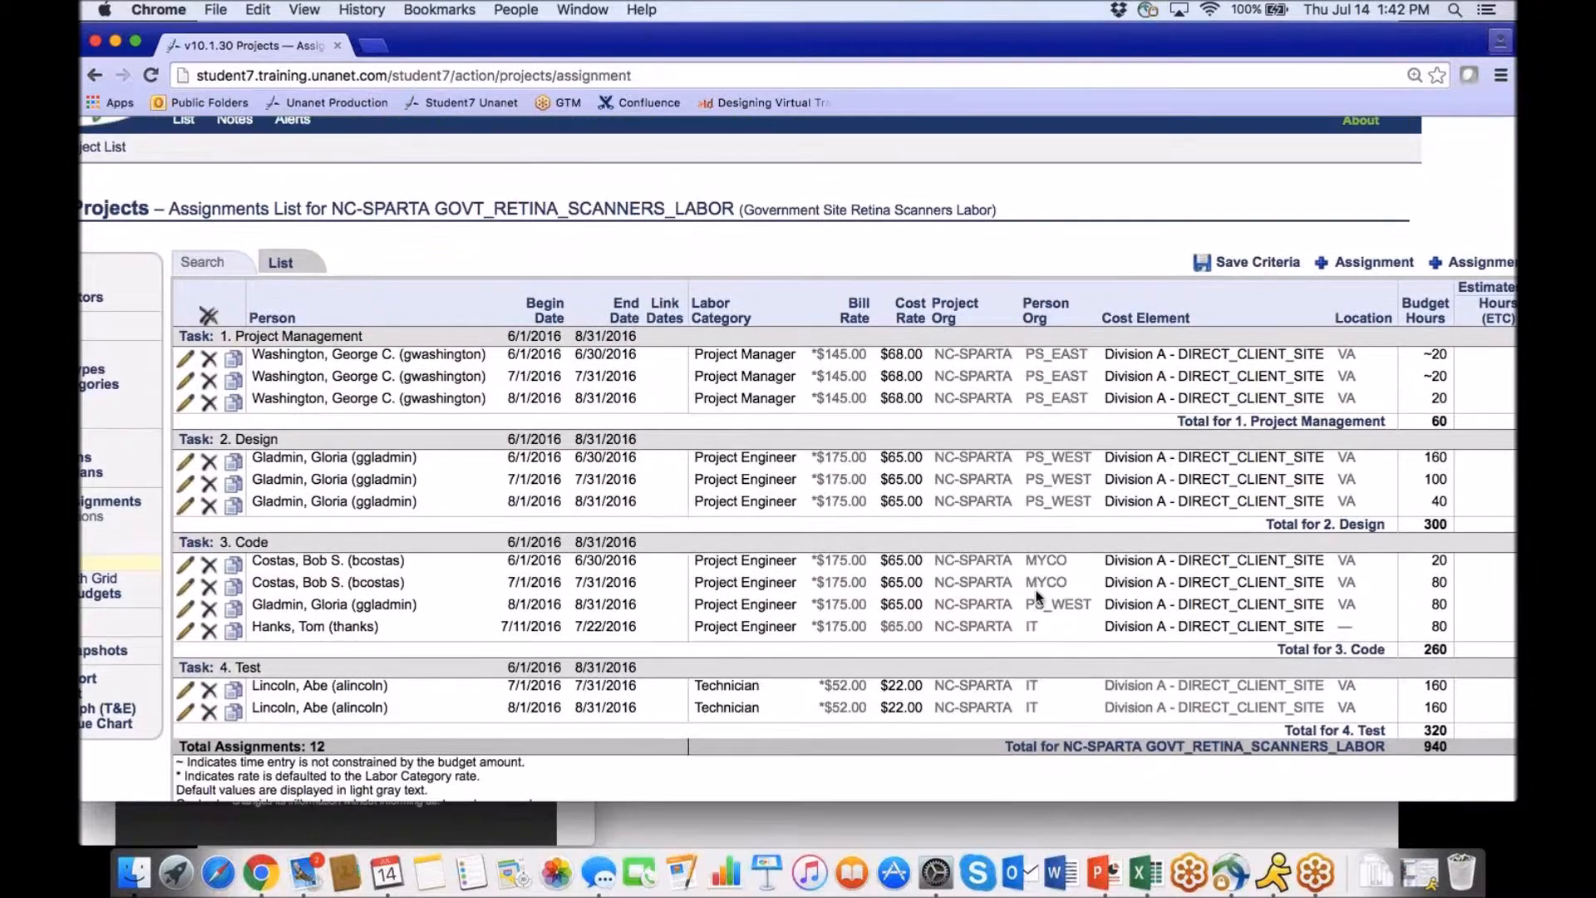
scroll(965, 560, left, 2)
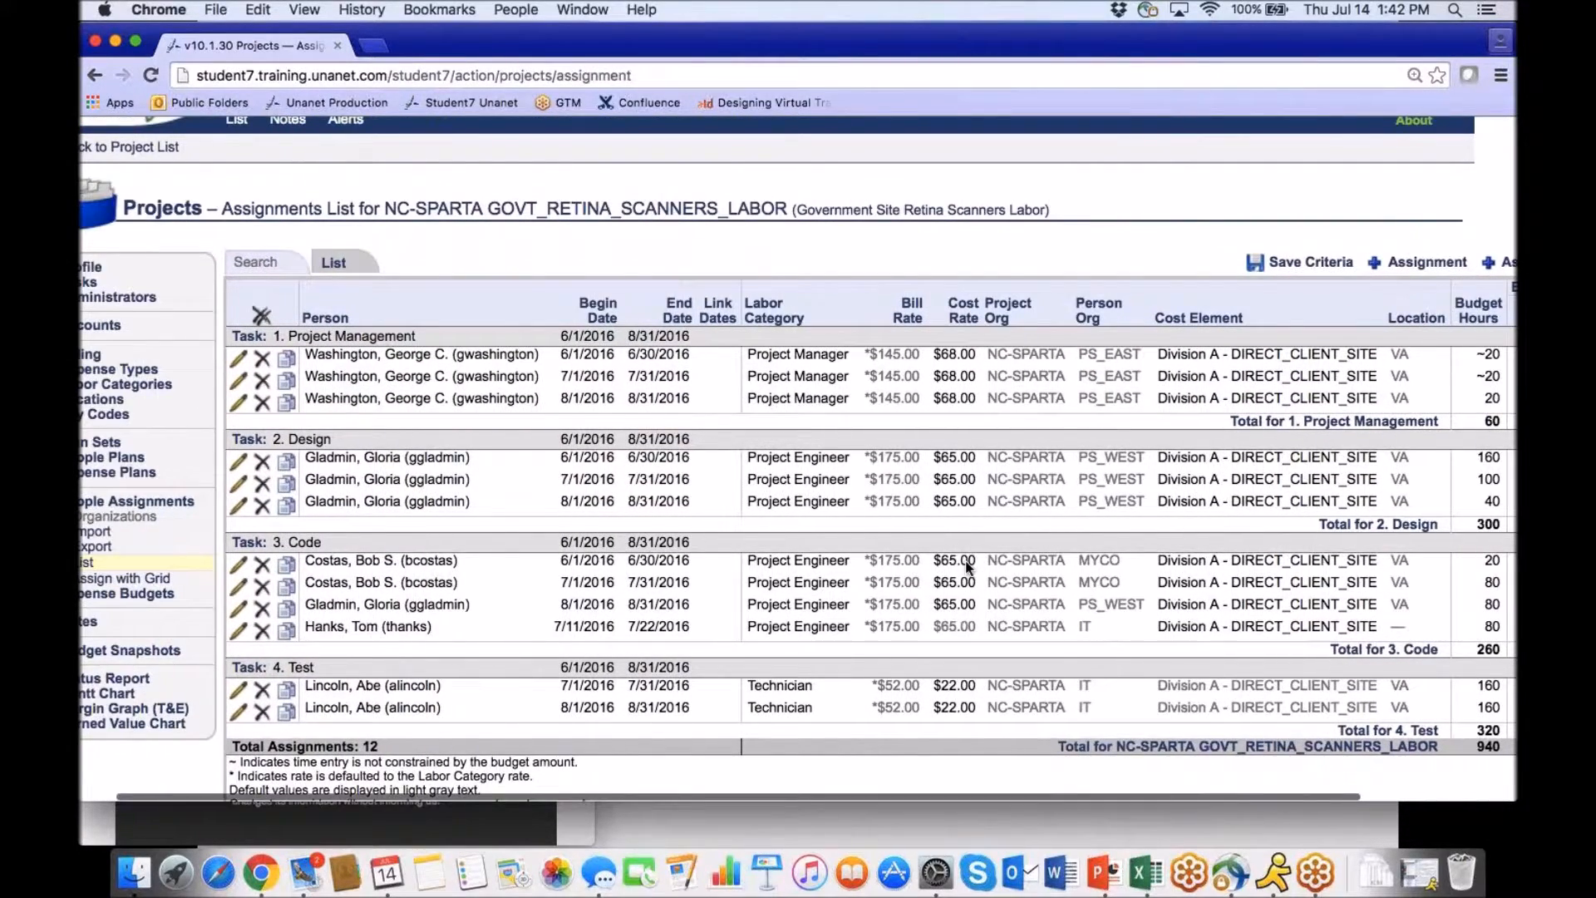
scroll(965, 560, up, 2)
scroll(965, 560, left, 2)
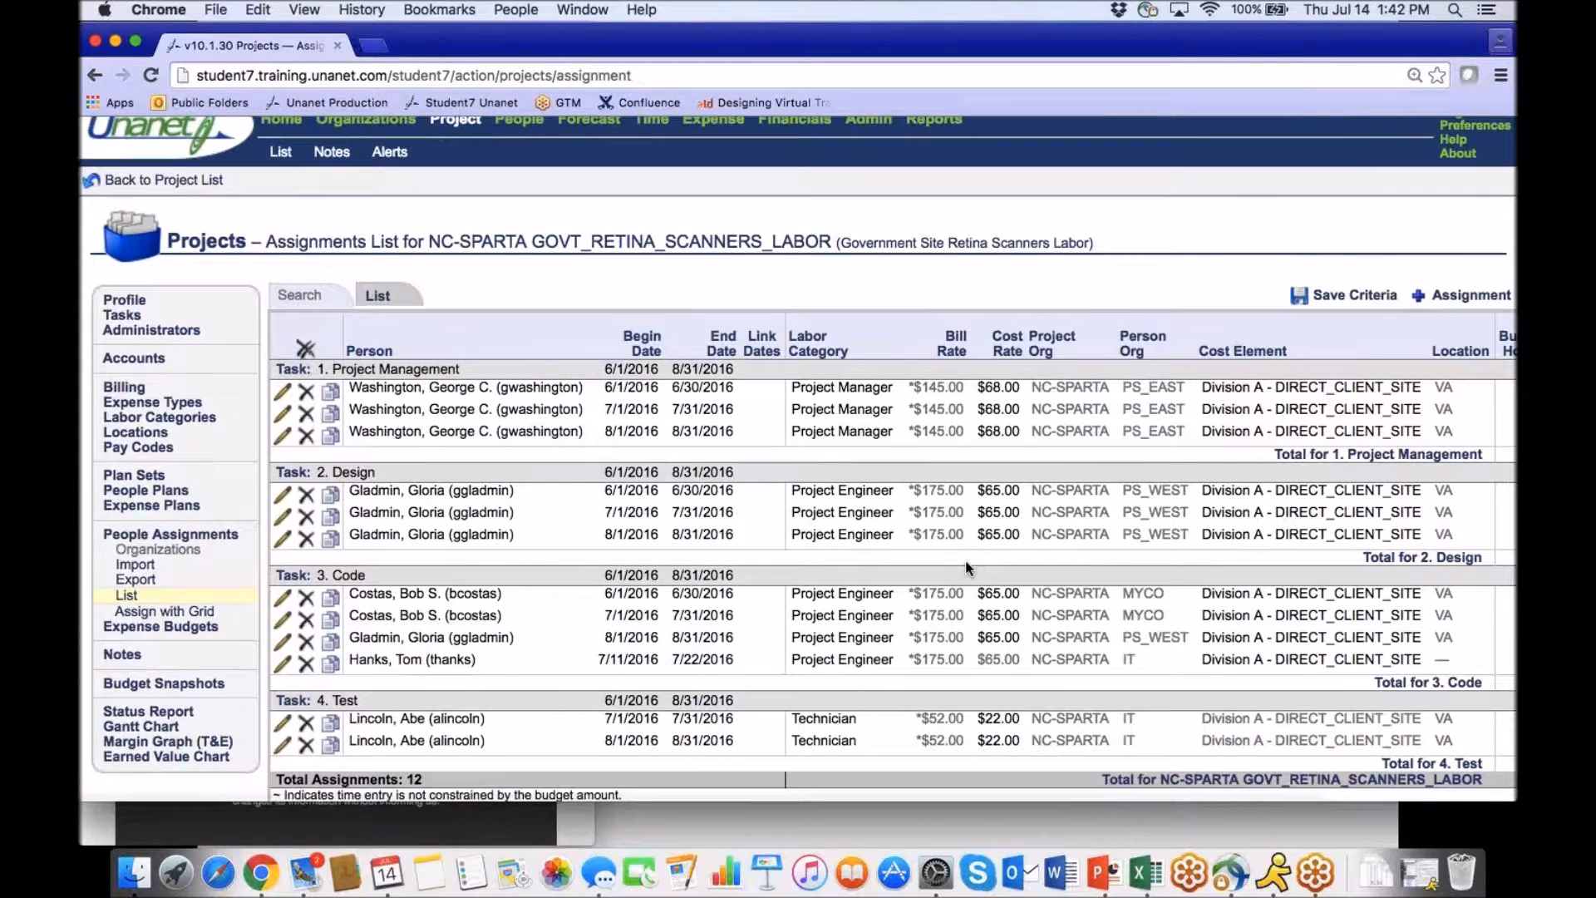
scroll(969, 568, right, 1)
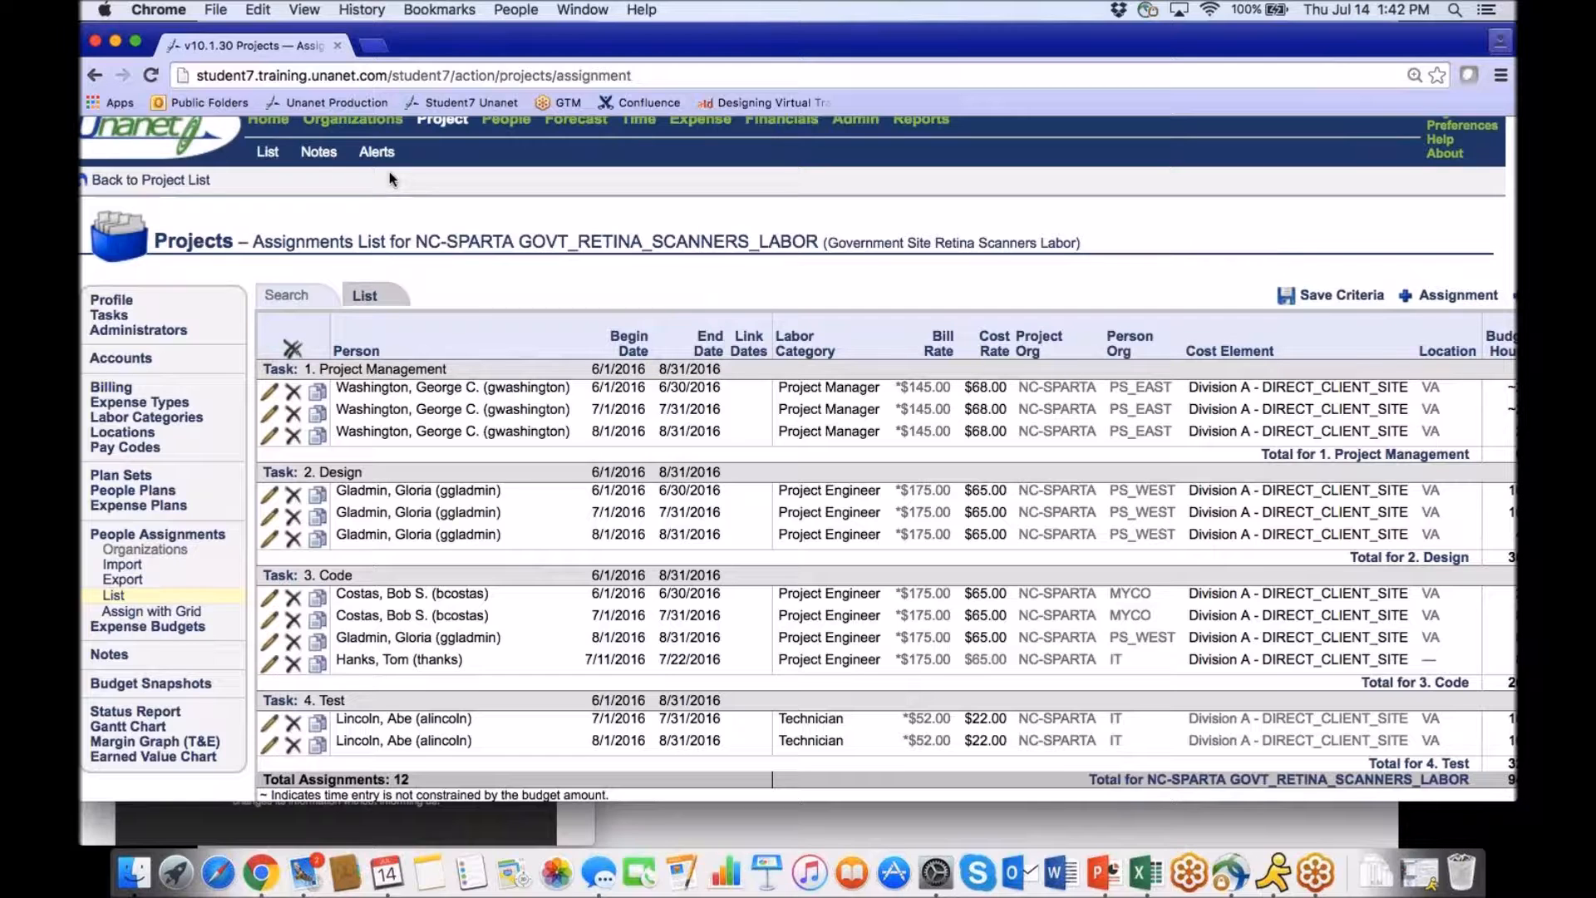
Return to the home dashboard and run the saved WEB - Spend Plan report.
scroll(349, 162, up, 1)
click(278, 143)
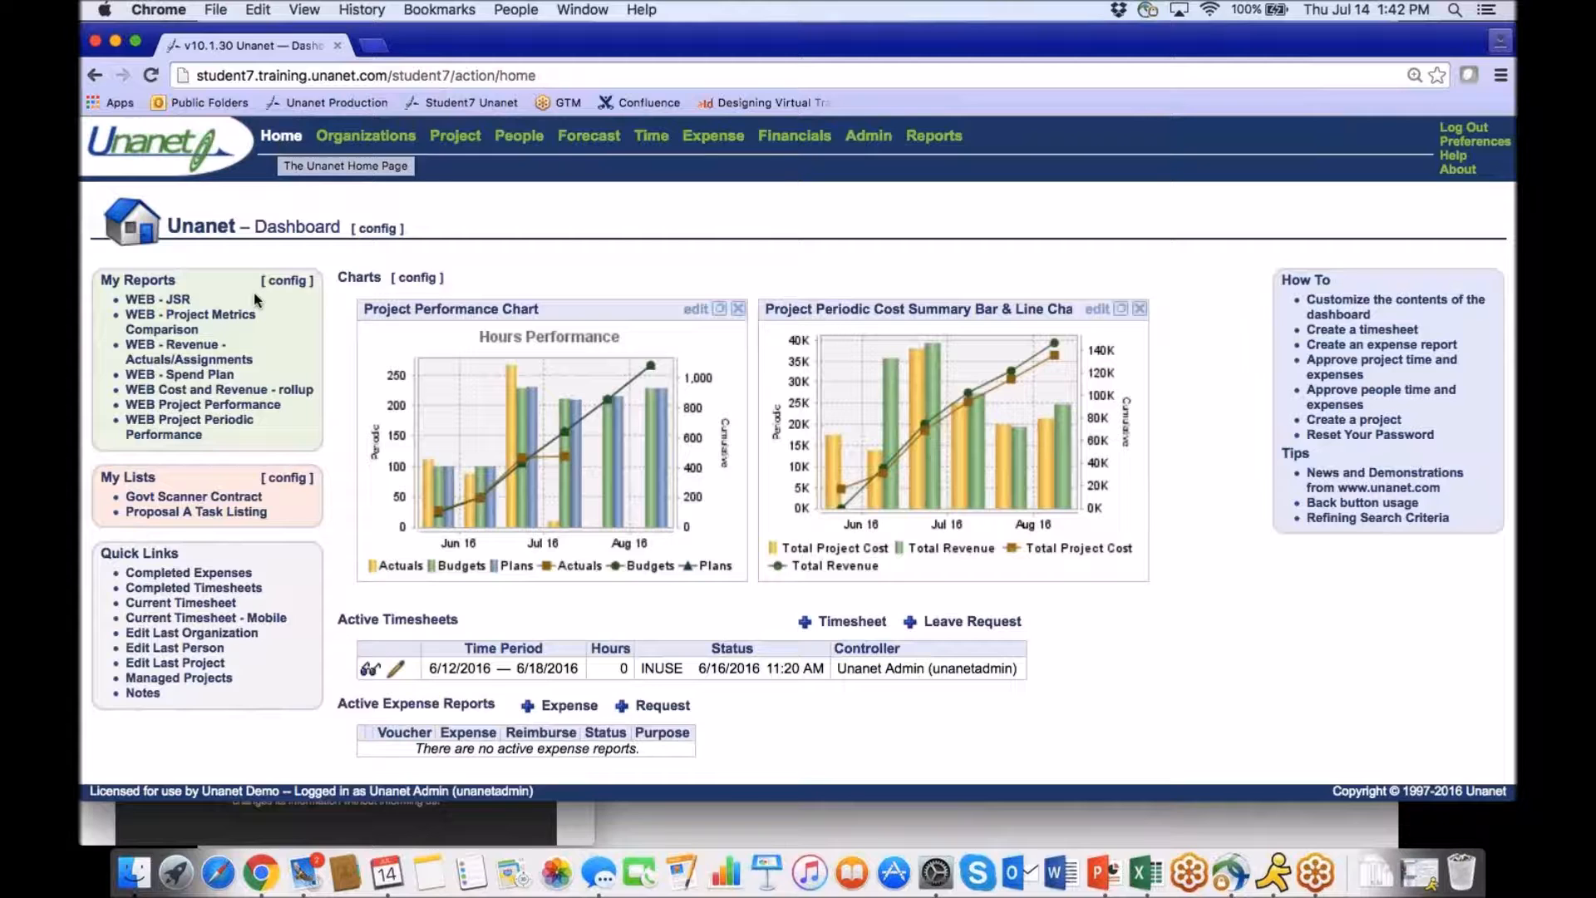
click(214, 379)
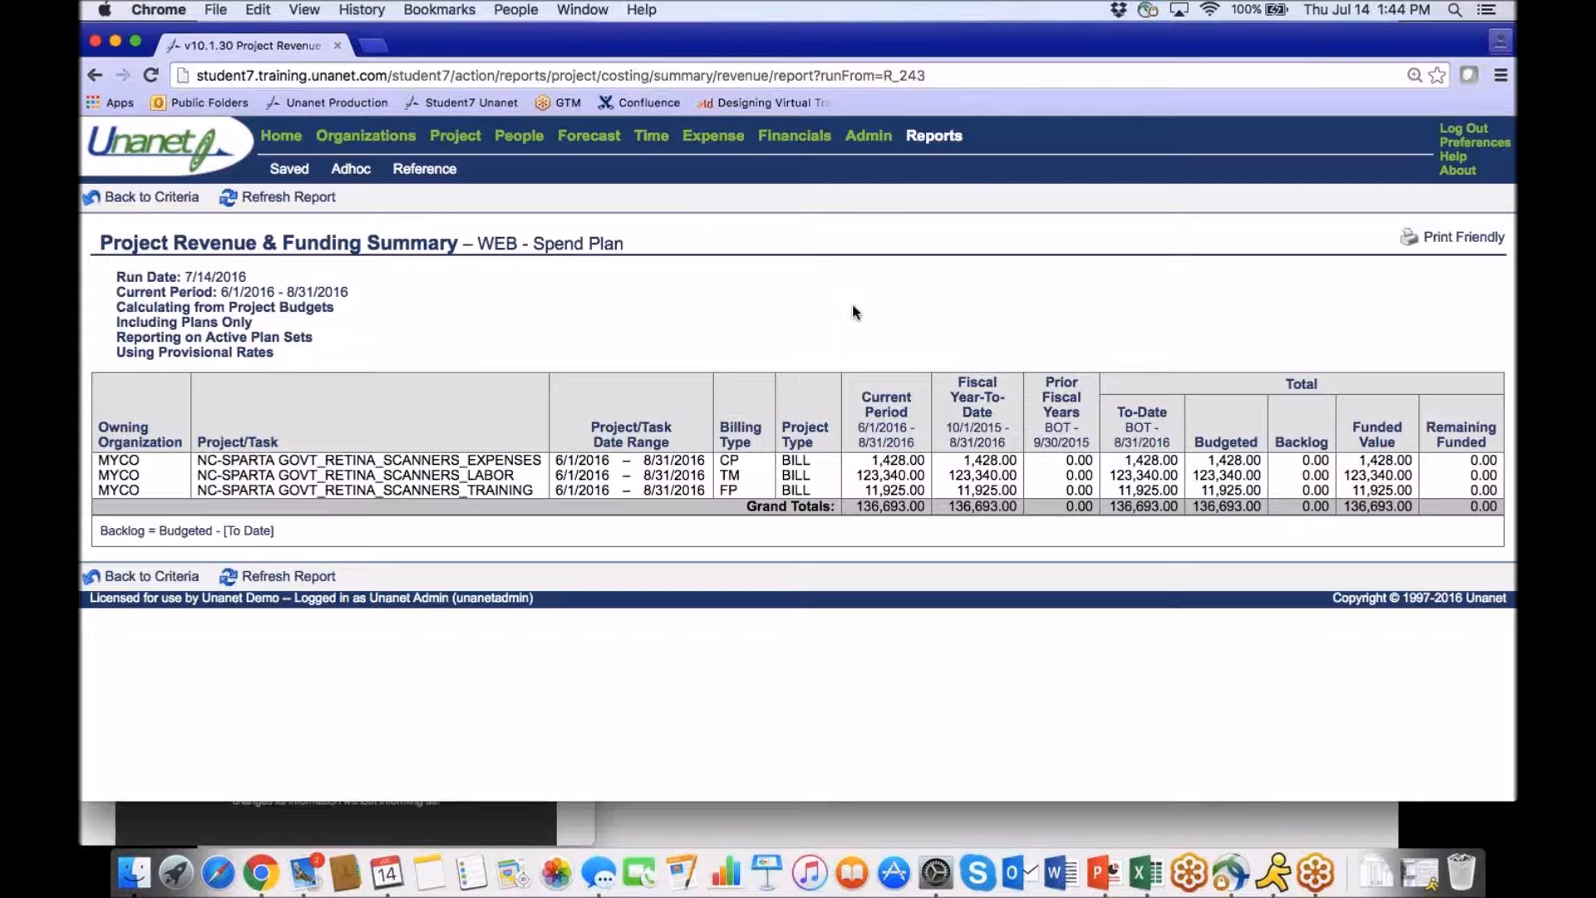
Set the Spend Plan report's forecast option to Include Assignments Only, rerun it, and highlight "Assignments Only" in the report header.
click(183, 199)
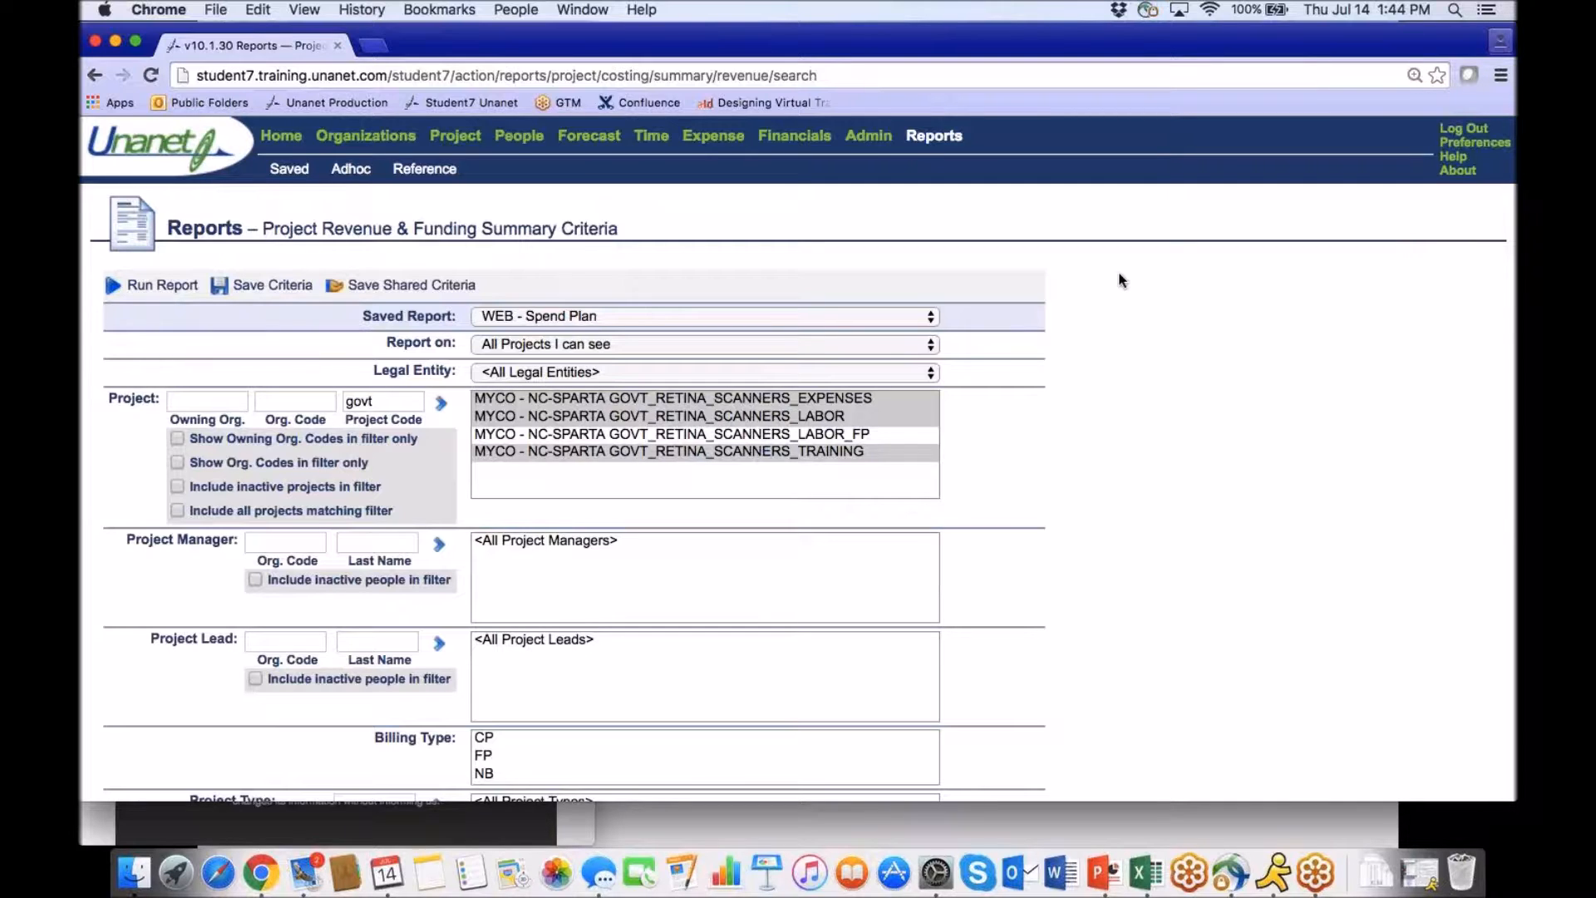
scroll(1152, 366, down, 3)
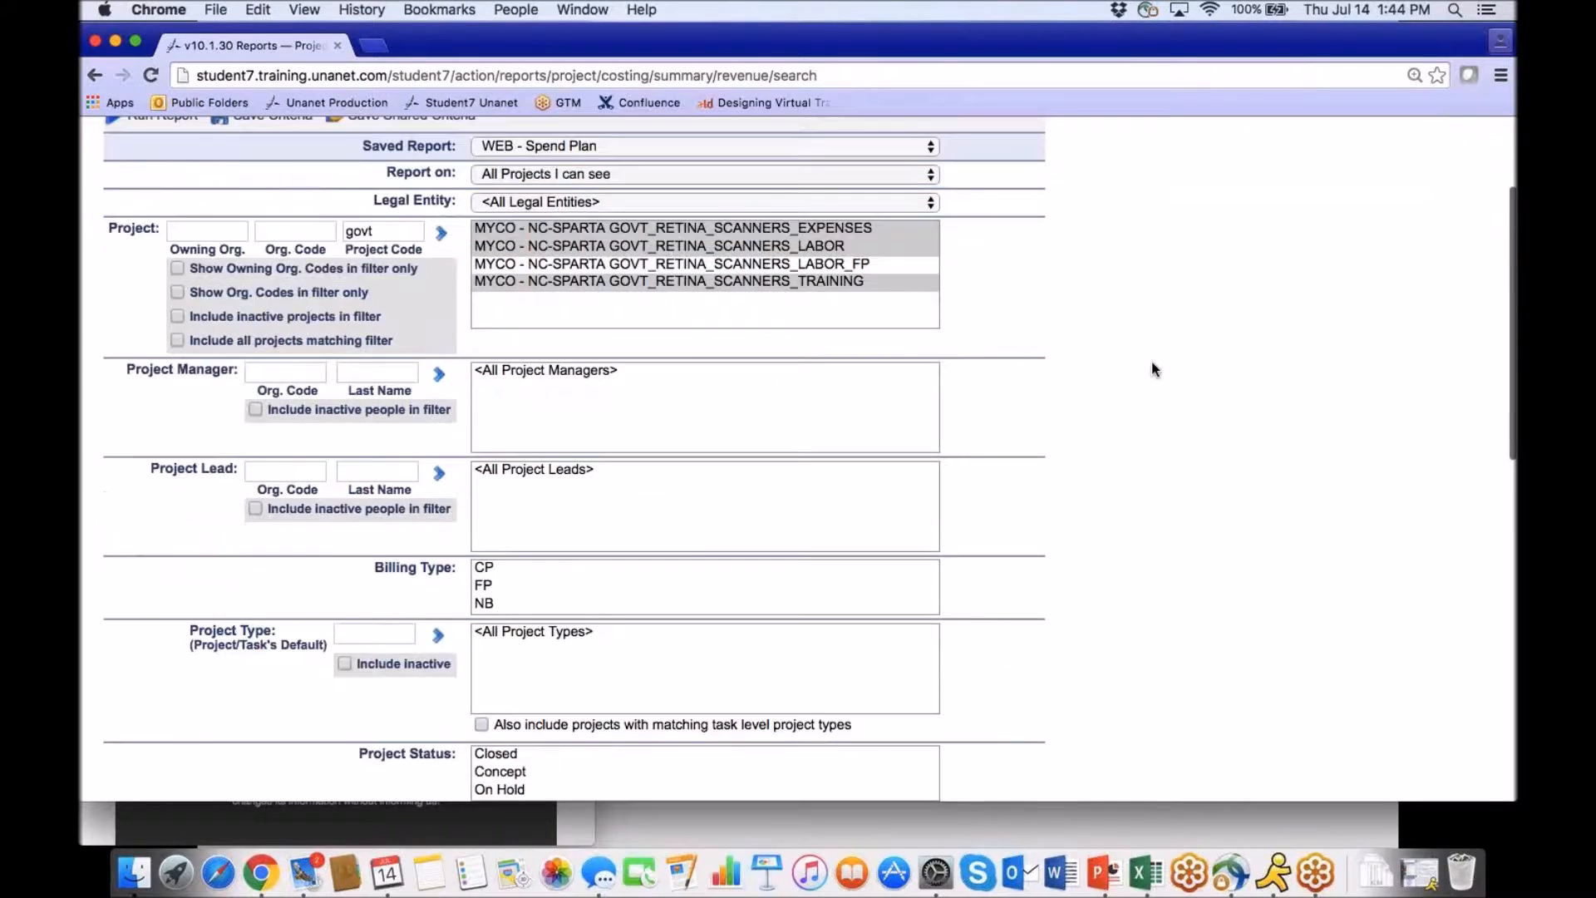
scroll(1152, 369, down, 5)
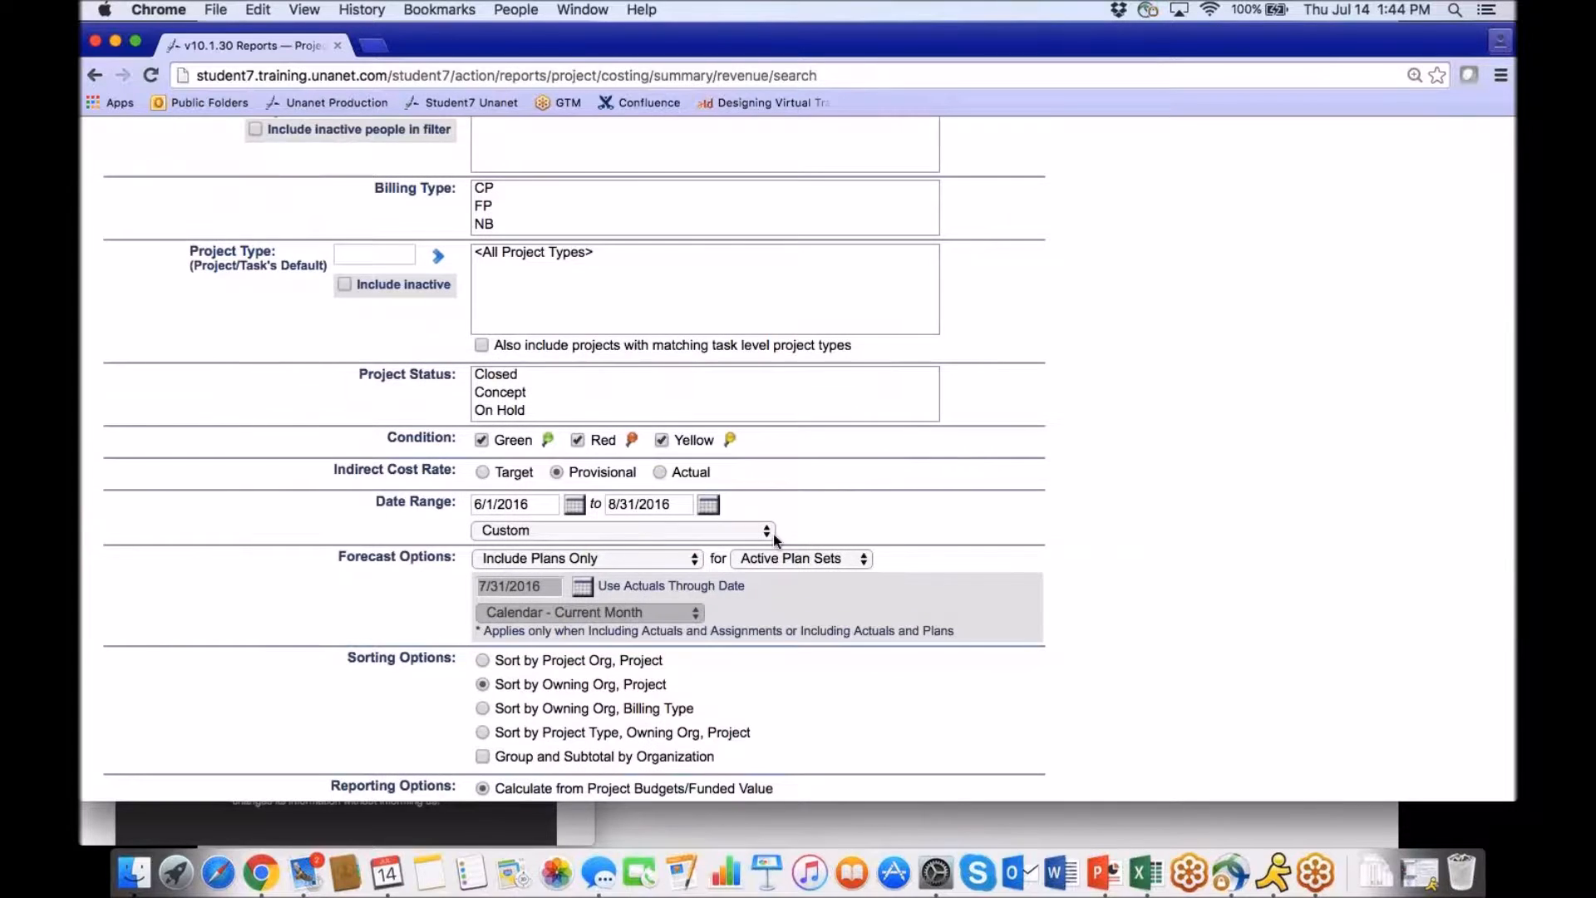
click(661, 563)
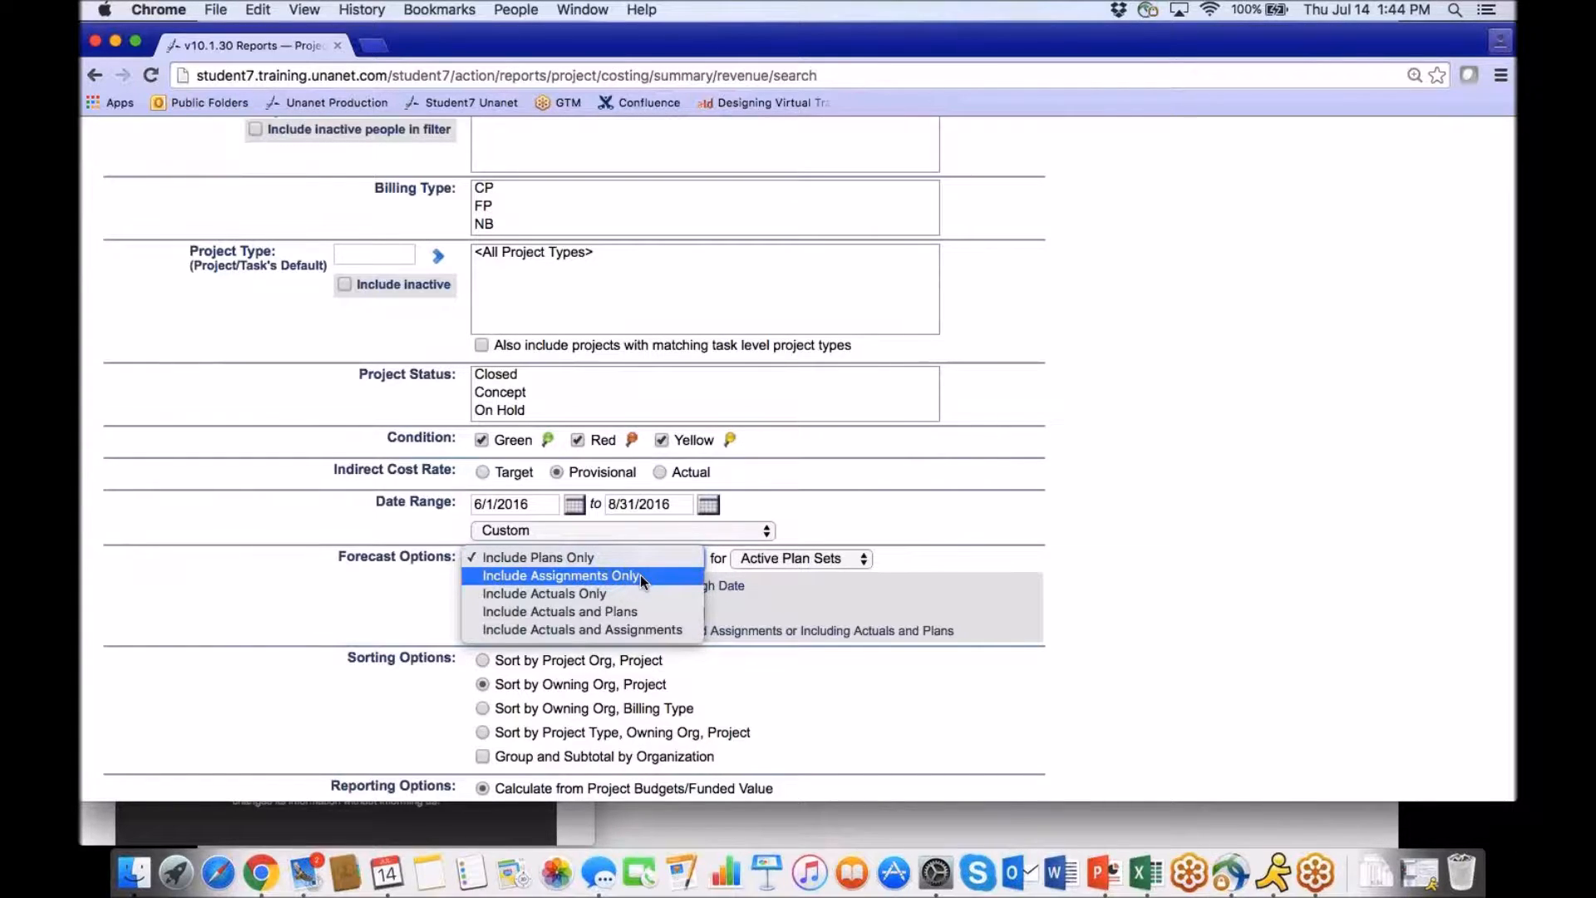
click(640, 575)
scroll(346, 513, up, 10)
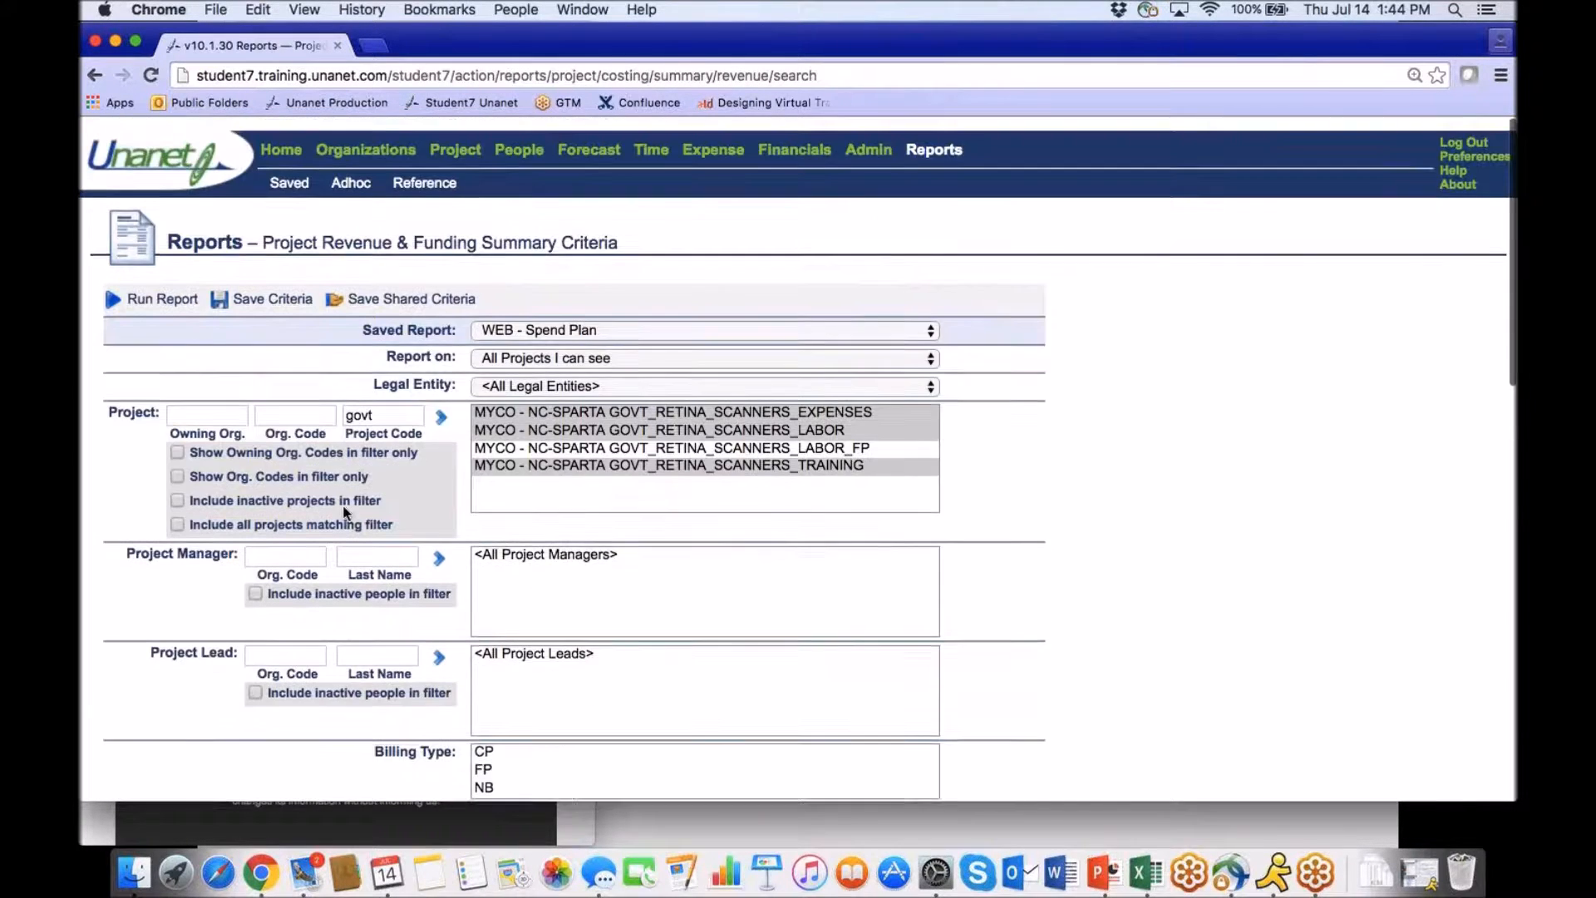
click(187, 288)
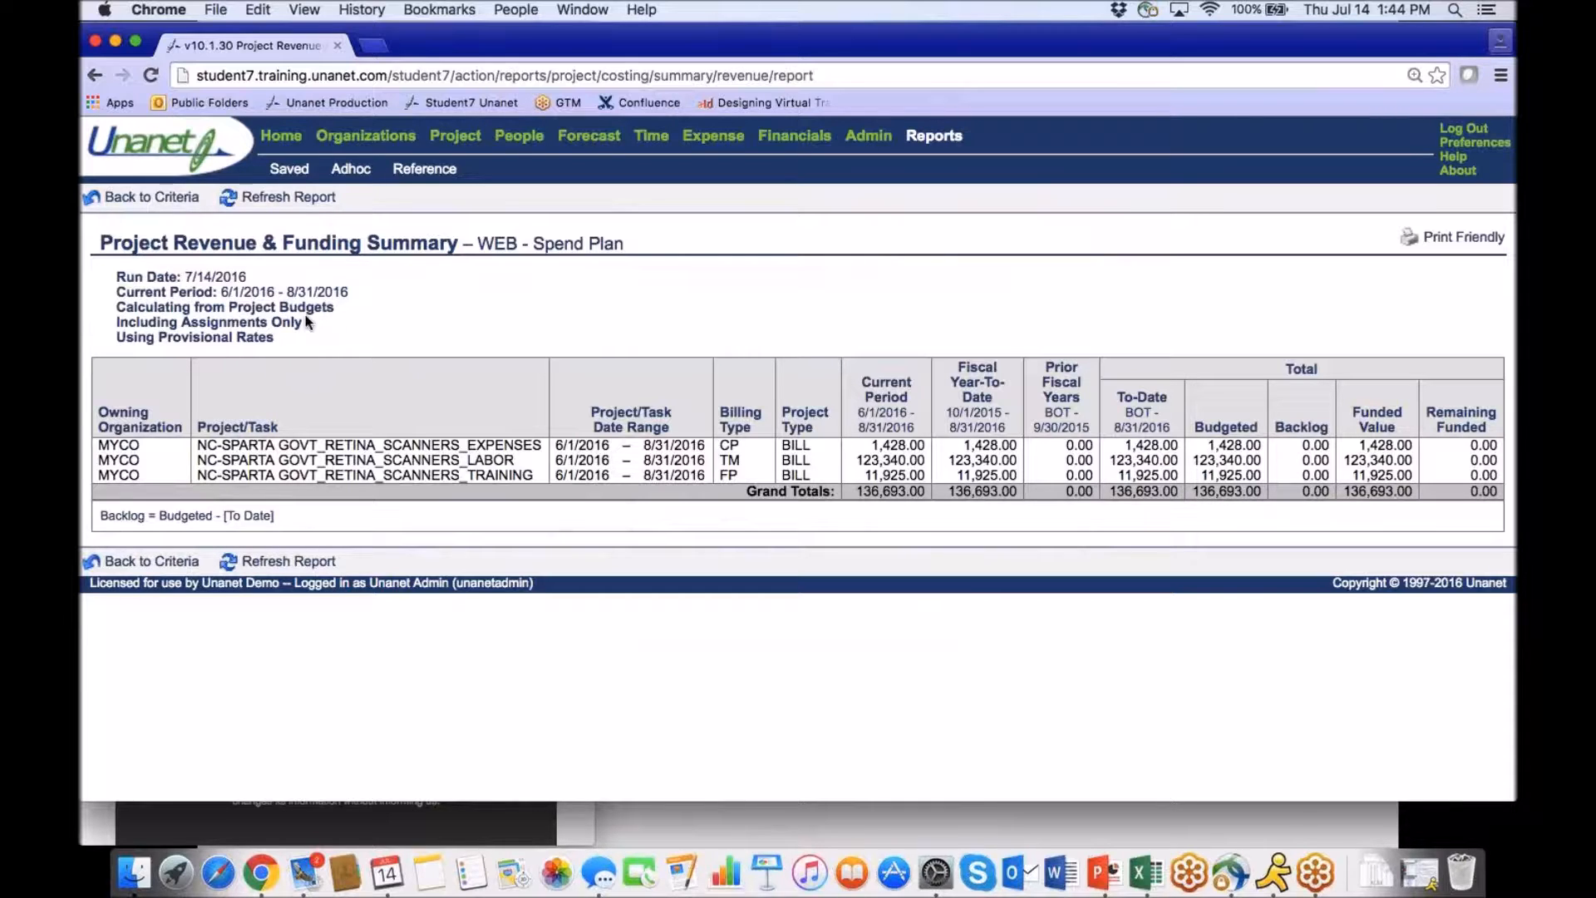
drag(305, 322, 185, 326)
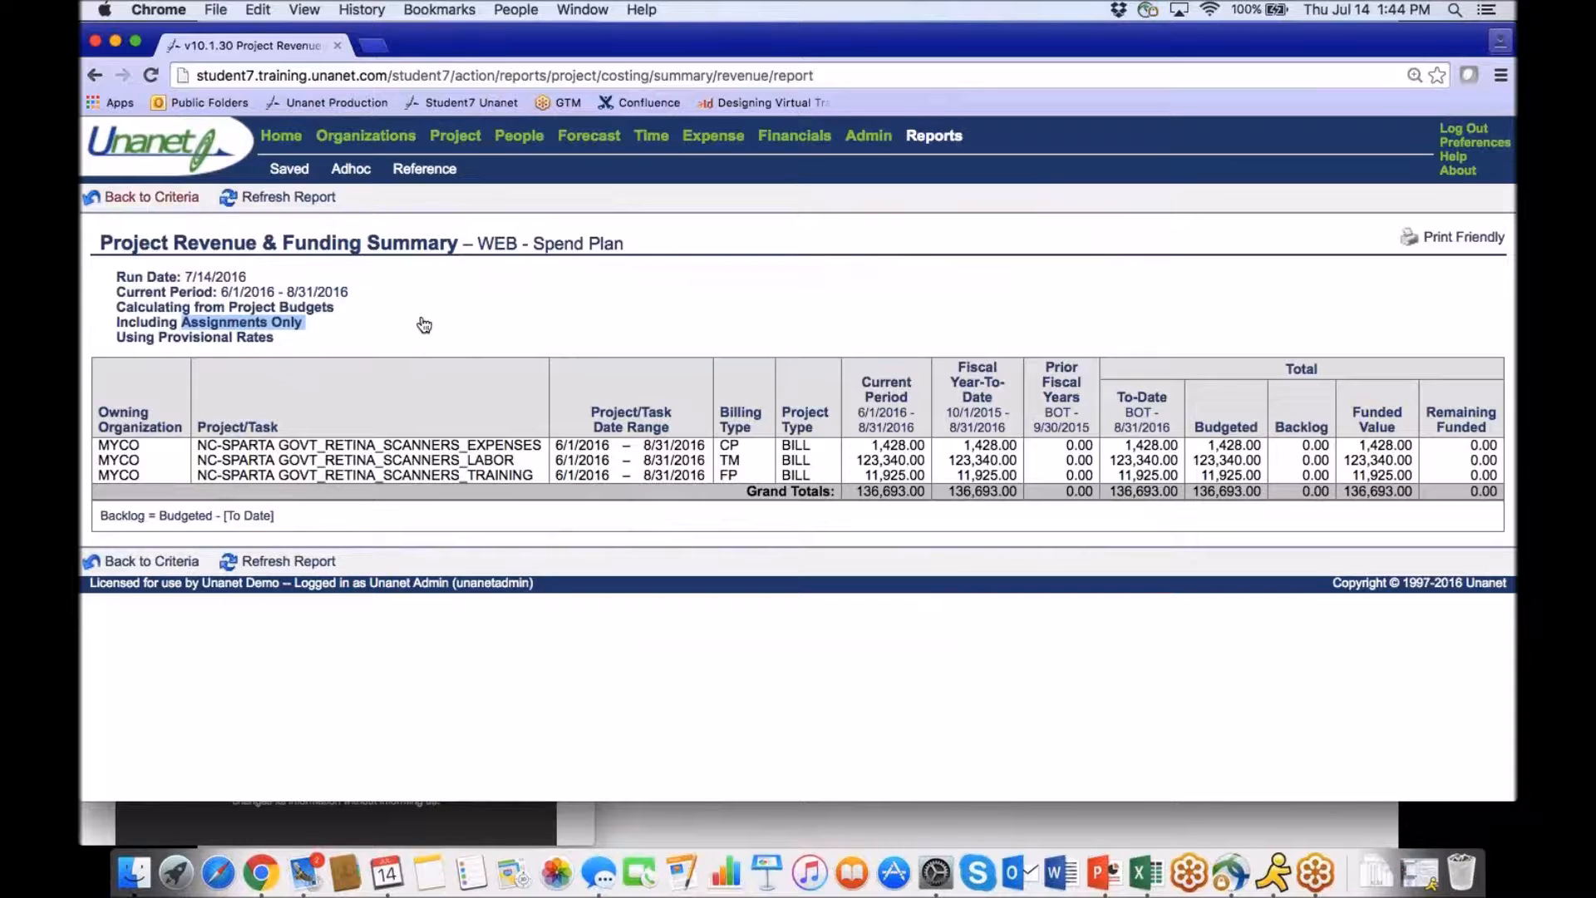
Return to the home dashboard and run the saved WEB - Revenue - Actuals/Assignments report.
click(279, 140)
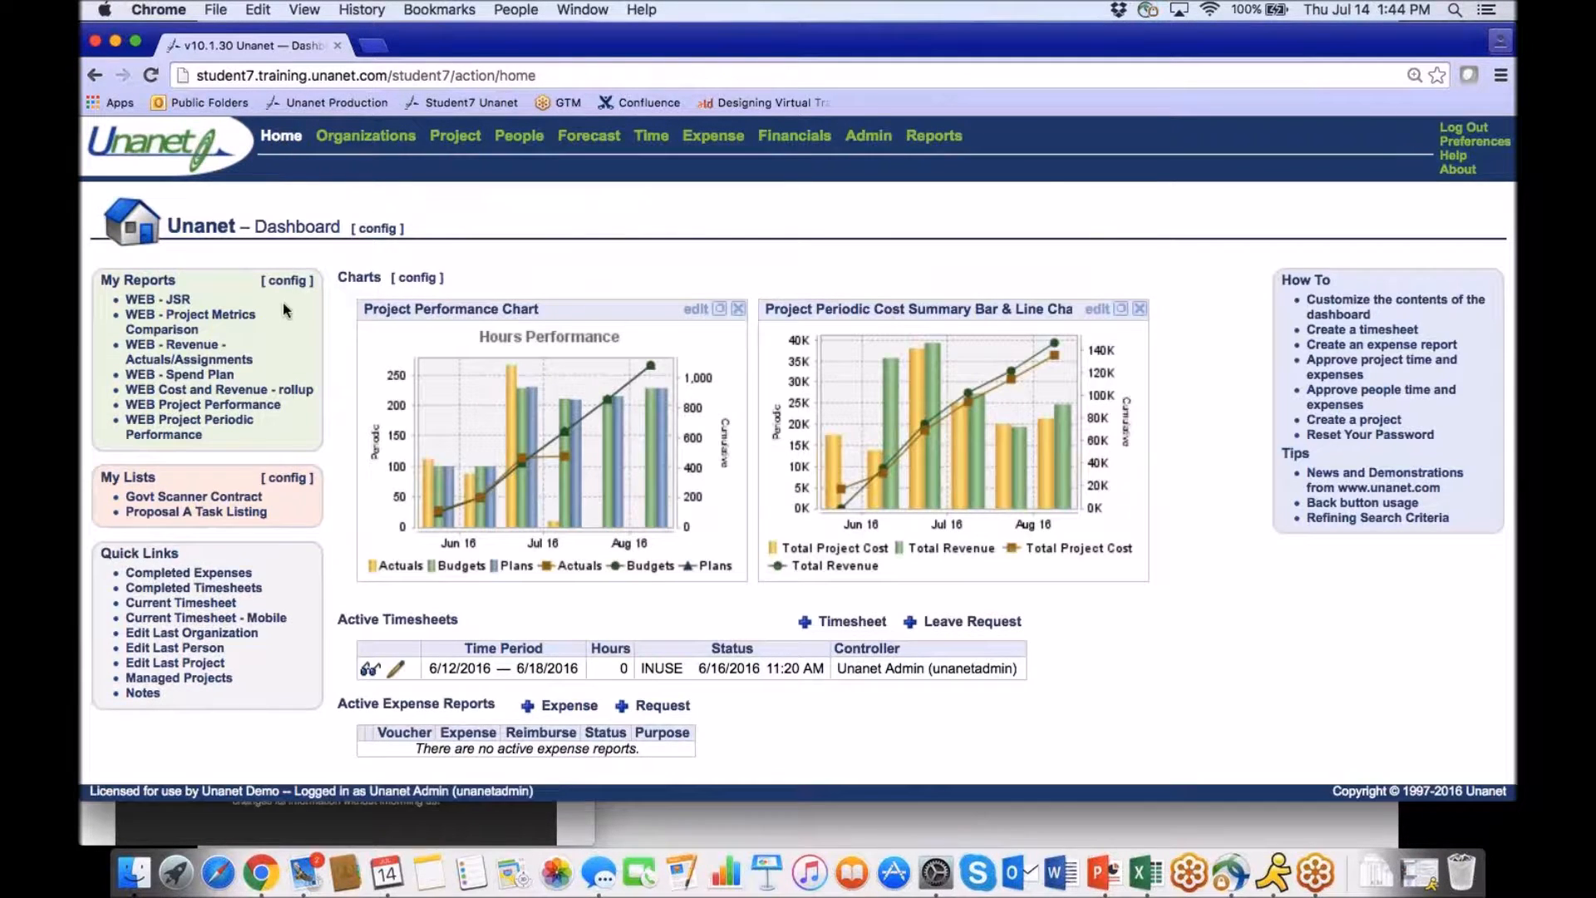
click(193, 350)
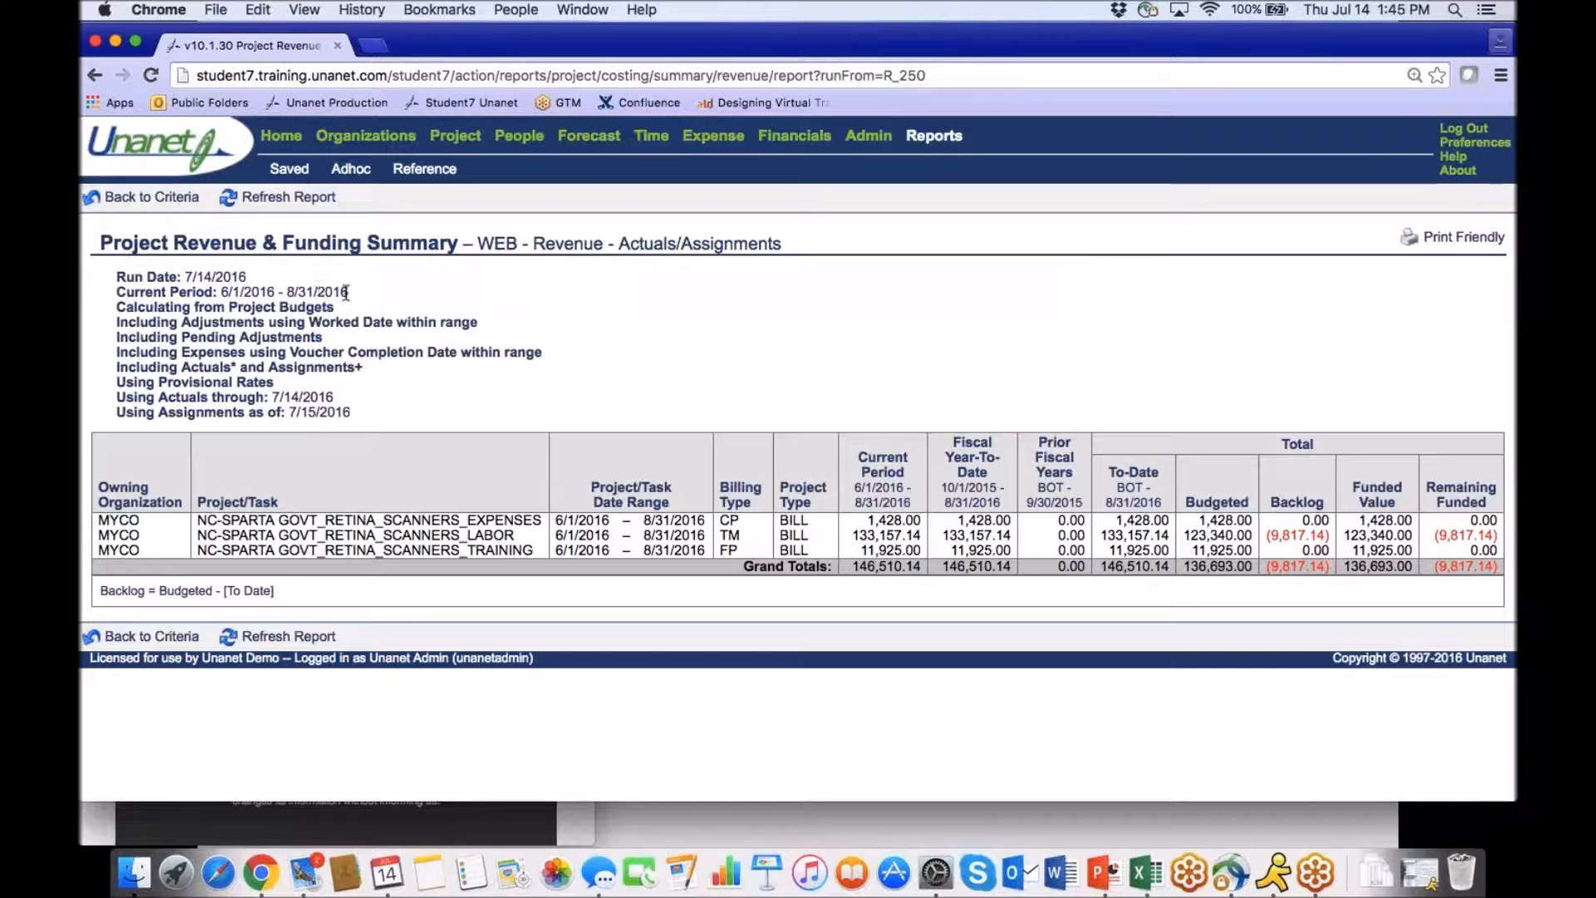
Check the forecast option and actuals-through date in the Revenue - Actuals/Assignments report criteria, and rerun the report.
click(176, 198)
scroll(177, 202, down, 10)
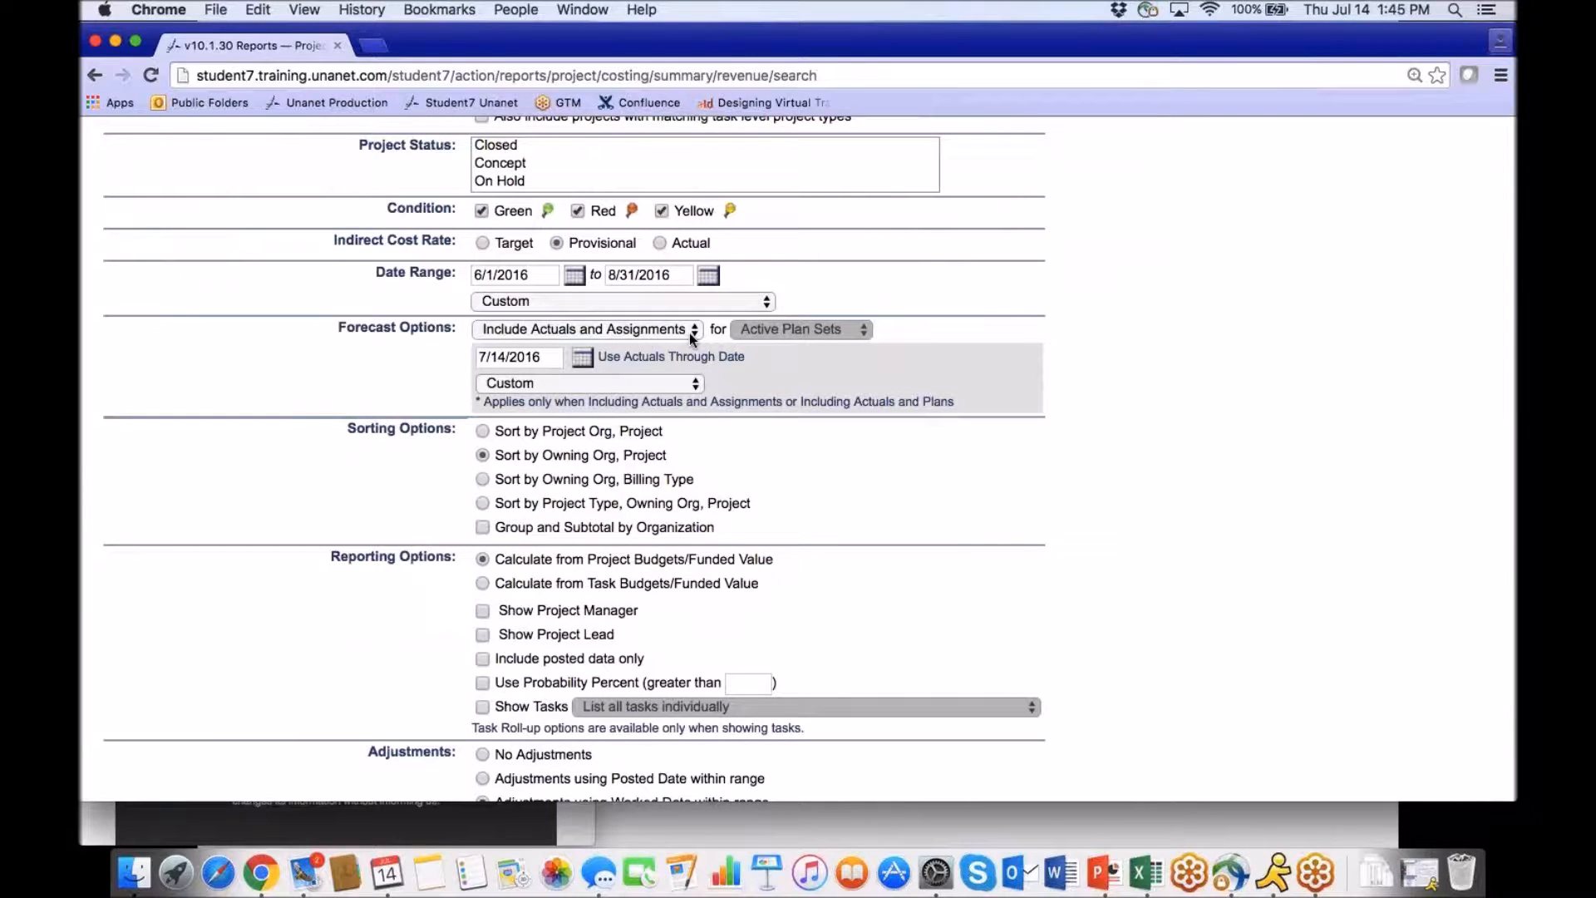
click(551, 359)
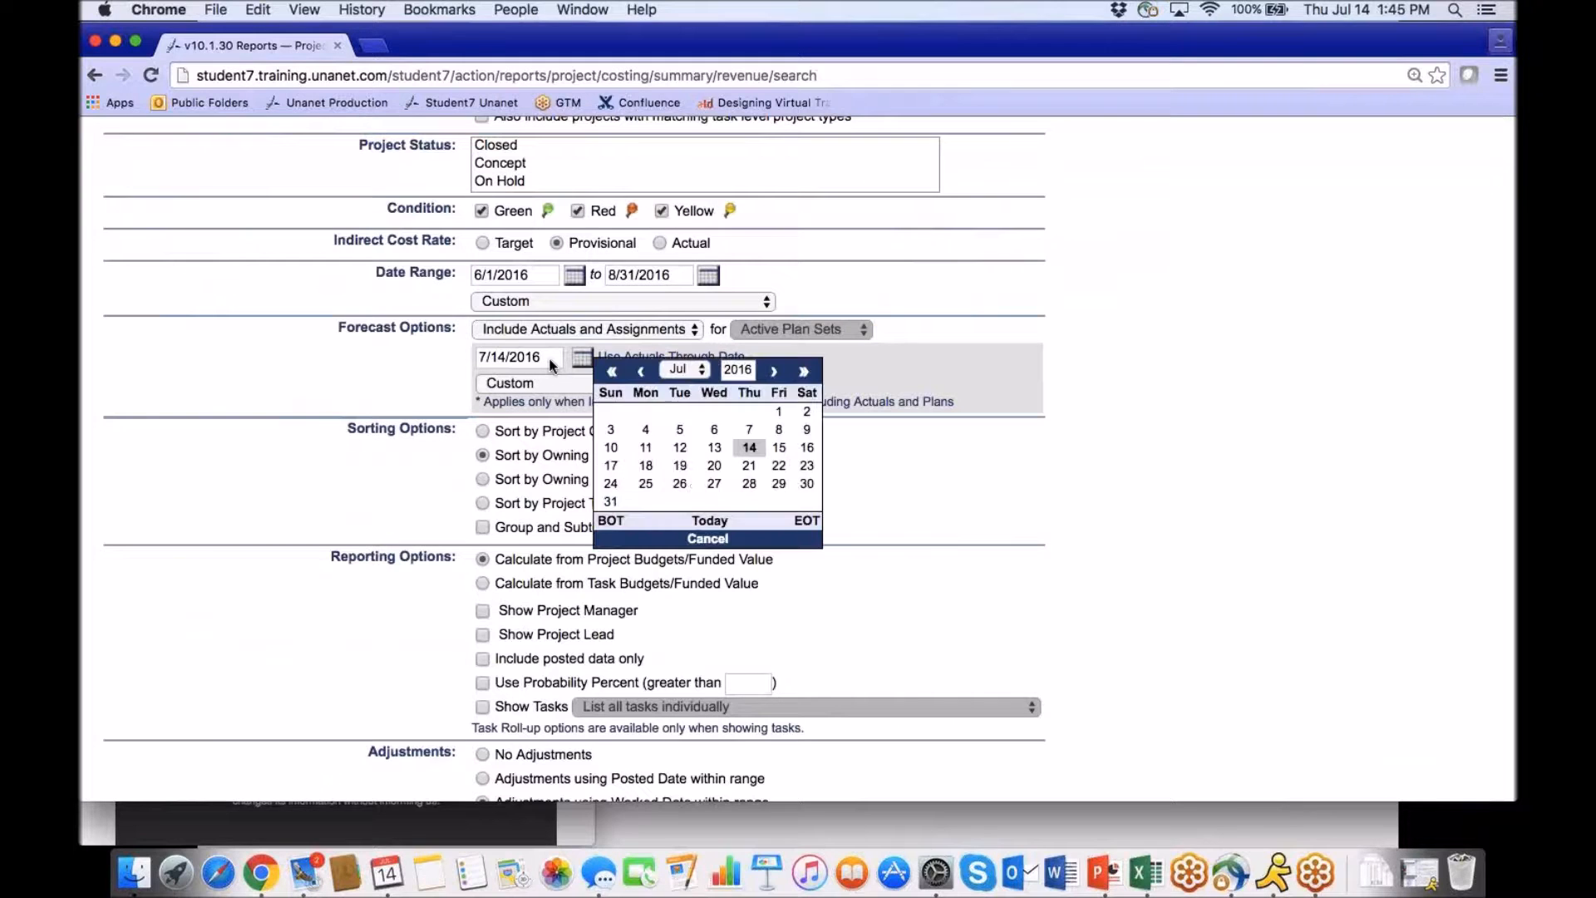
click(357, 366)
scroll(332, 345, up, 5)
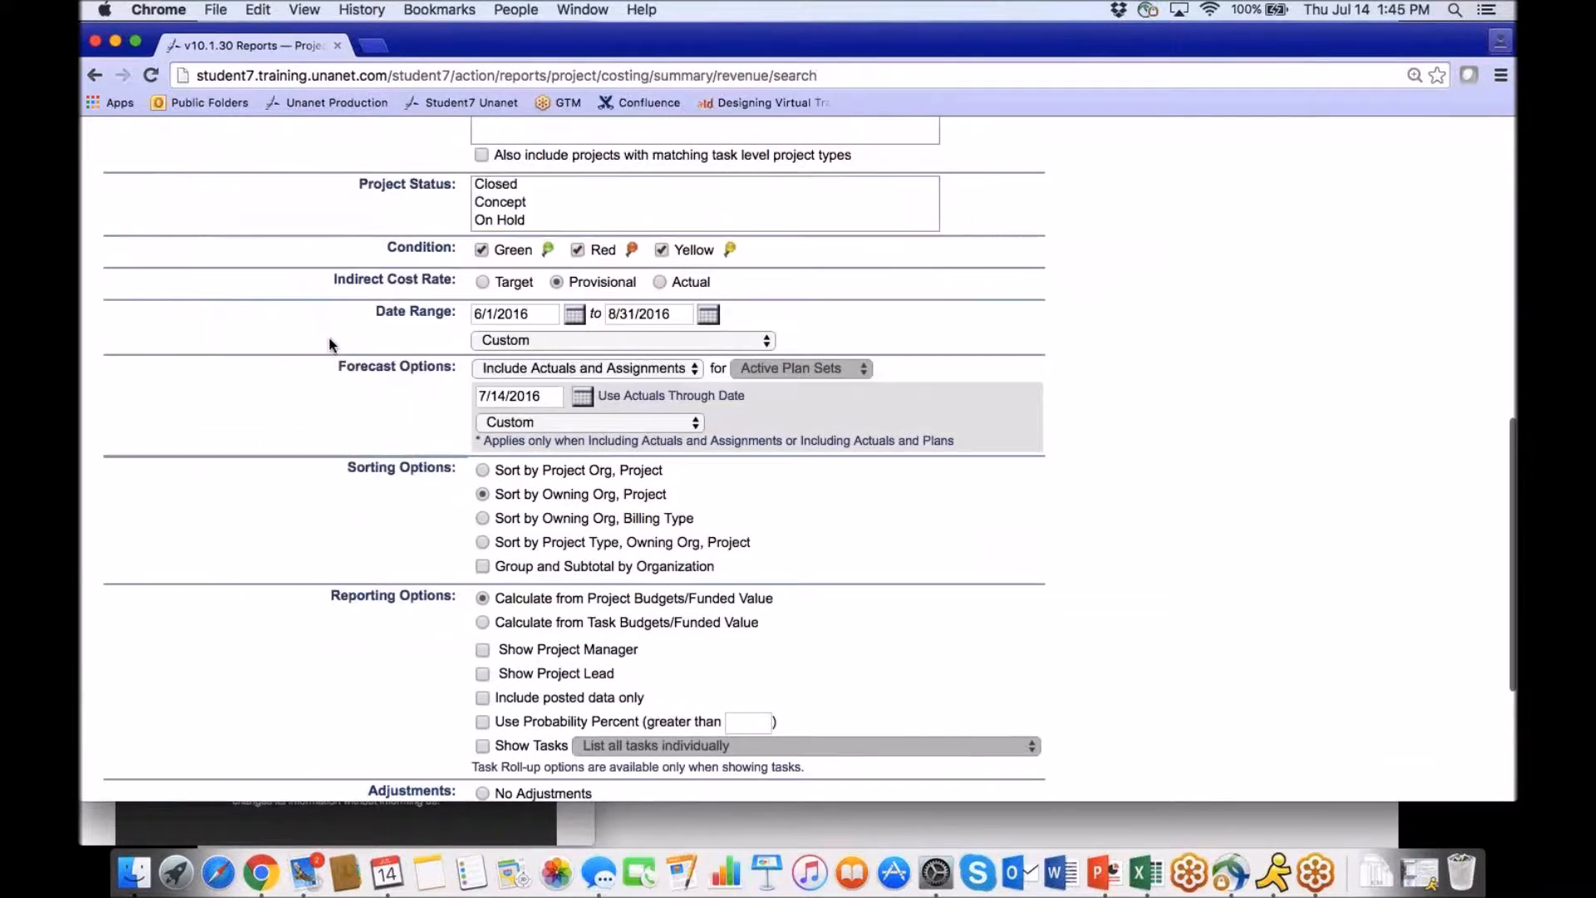
scroll(330, 345, up, 15)
click(153, 265)
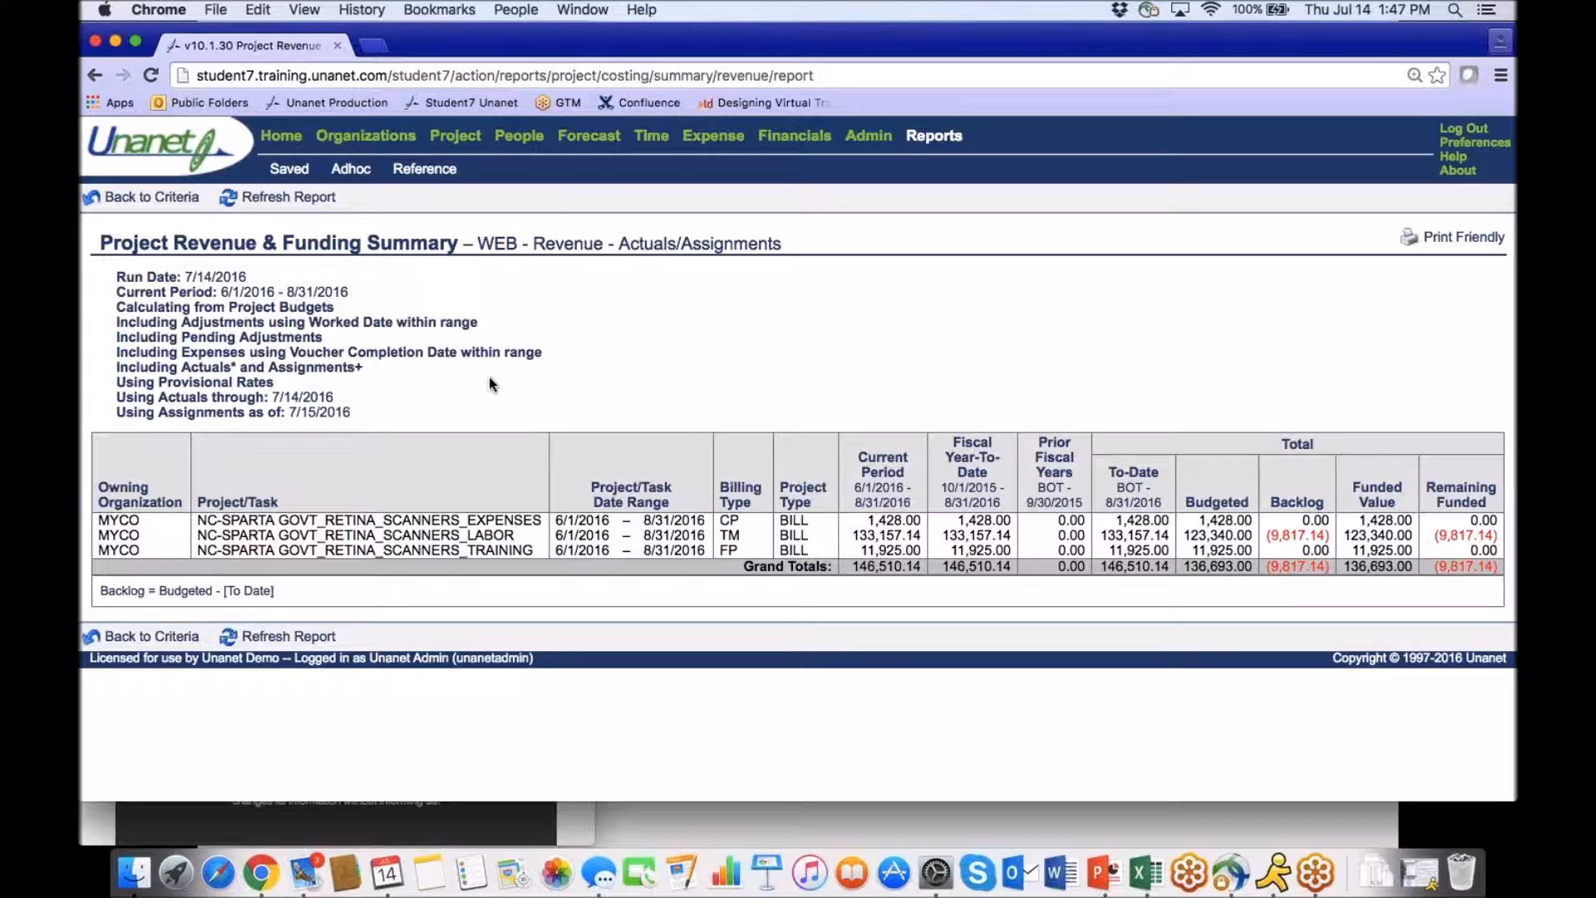
Return to the home dashboard and run the saved WEB - Project Metrics Comparison report.
click(283, 137)
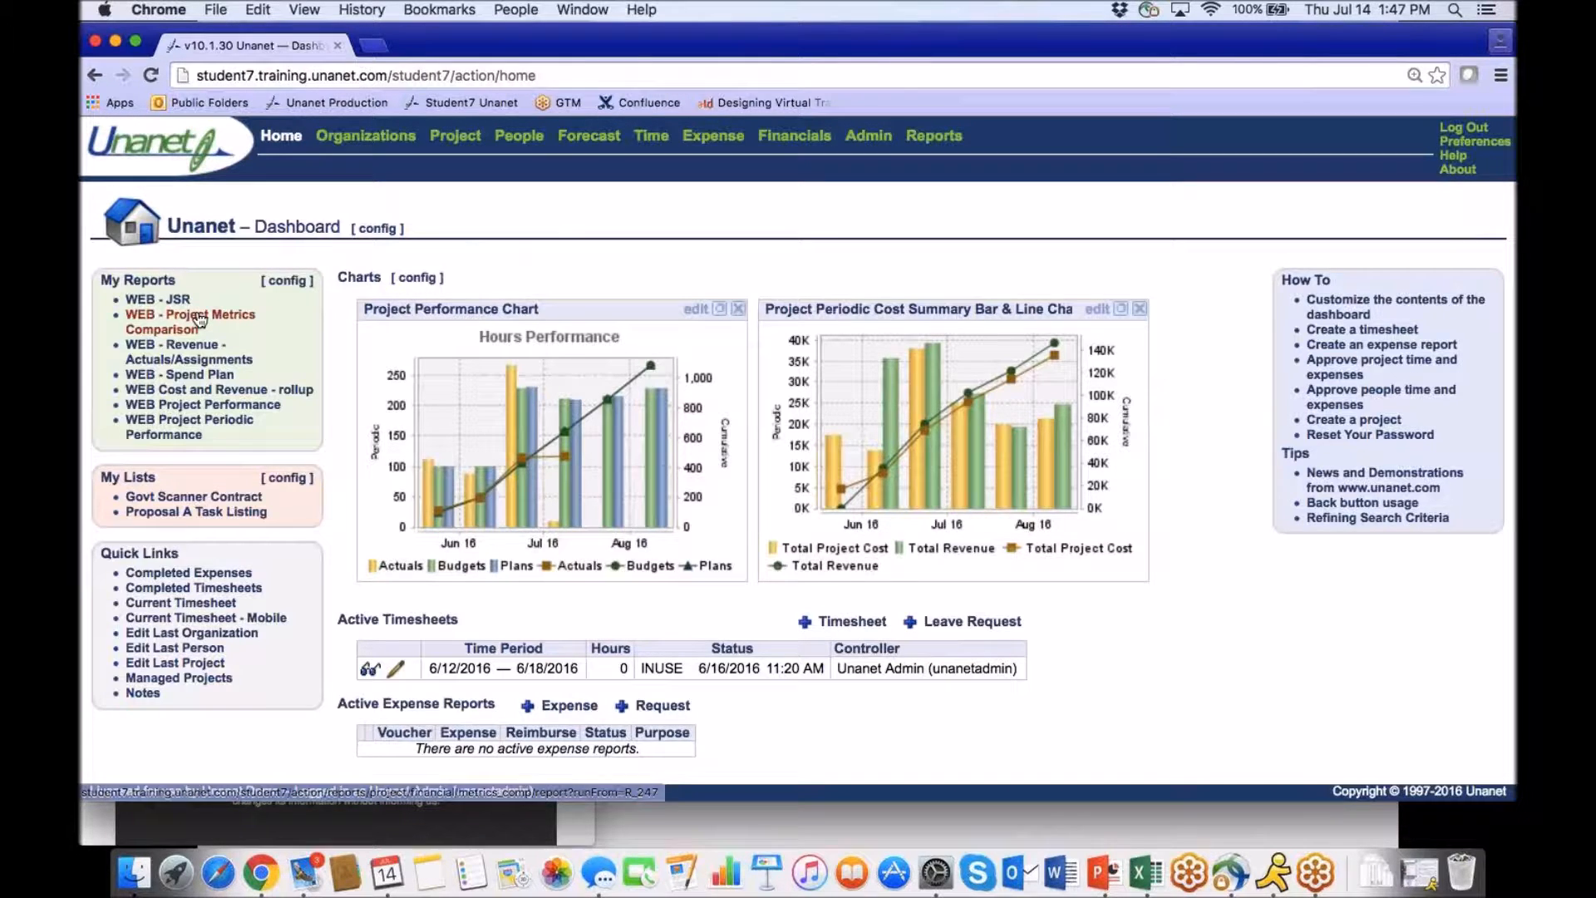
click(199, 319)
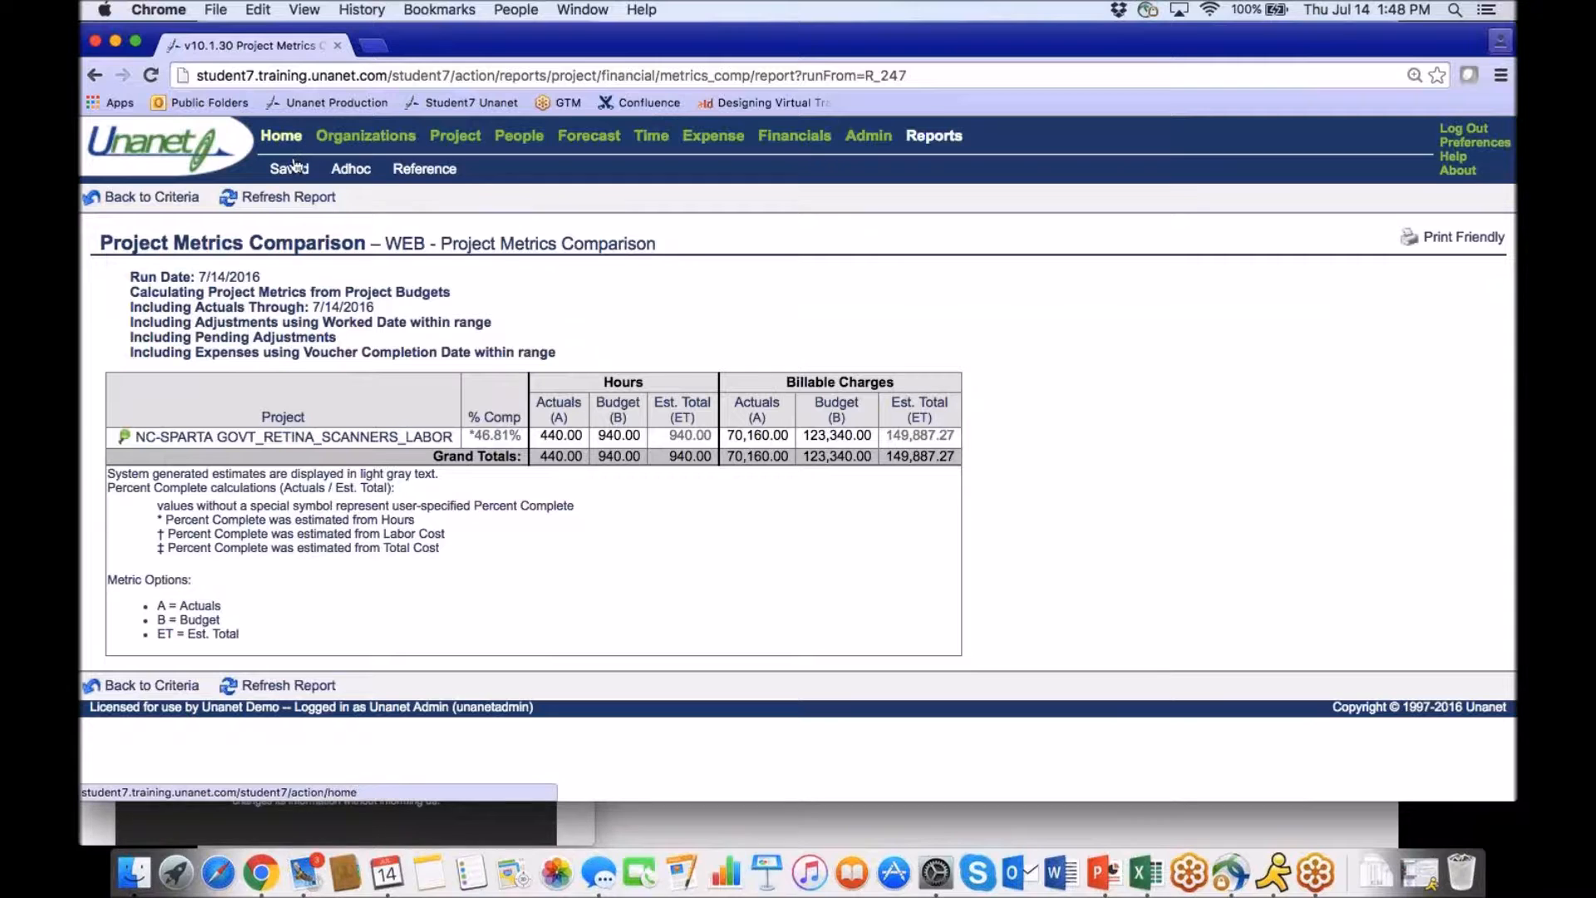
Return to the home dashboard and run the saved WEB - JSR report.
click(282, 137)
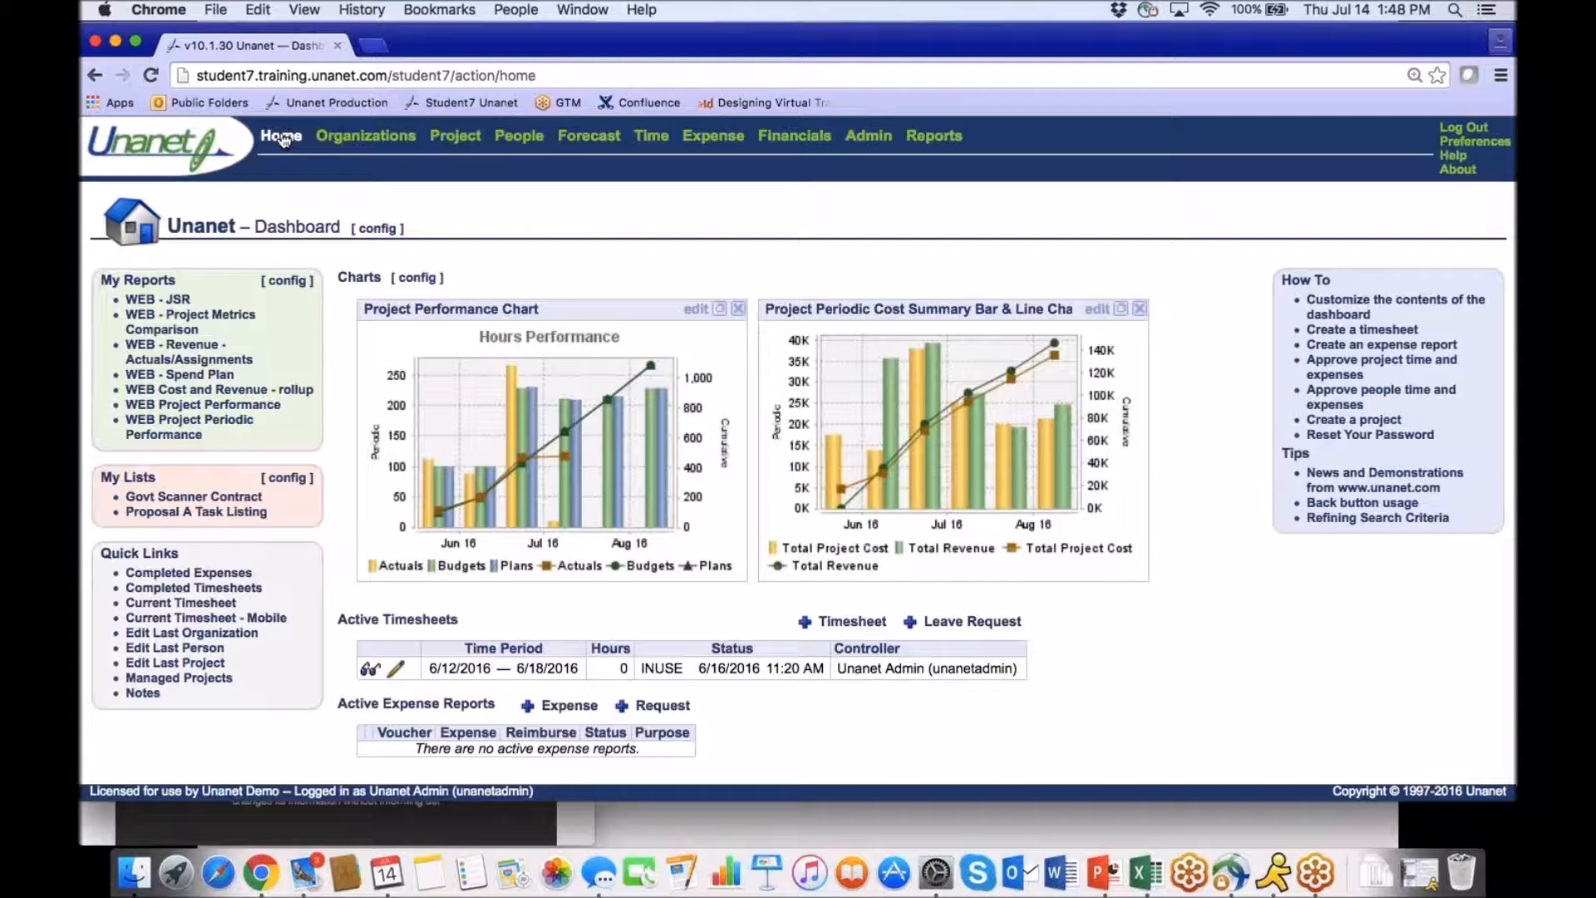
click(184, 301)
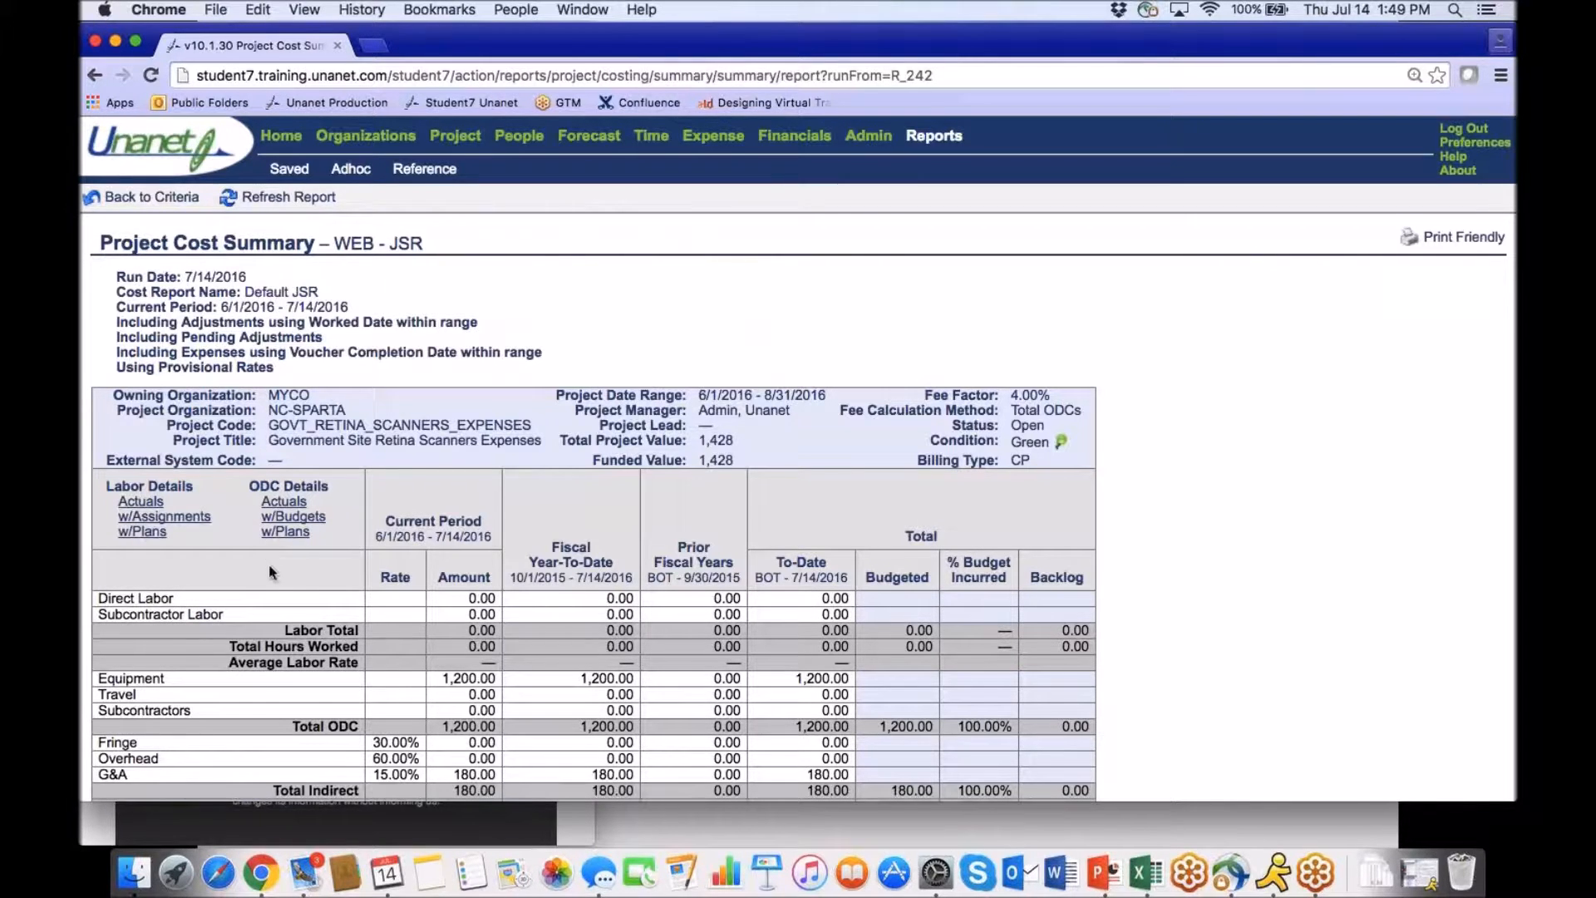
Examine the Project Cost Summary blocks for the retina scanner projects, including direct costs, indirect rates, revenue, fee, budget incurred and backlog.
scroll(267, 572, down, 1)
scroll(268, 572, down, 3)
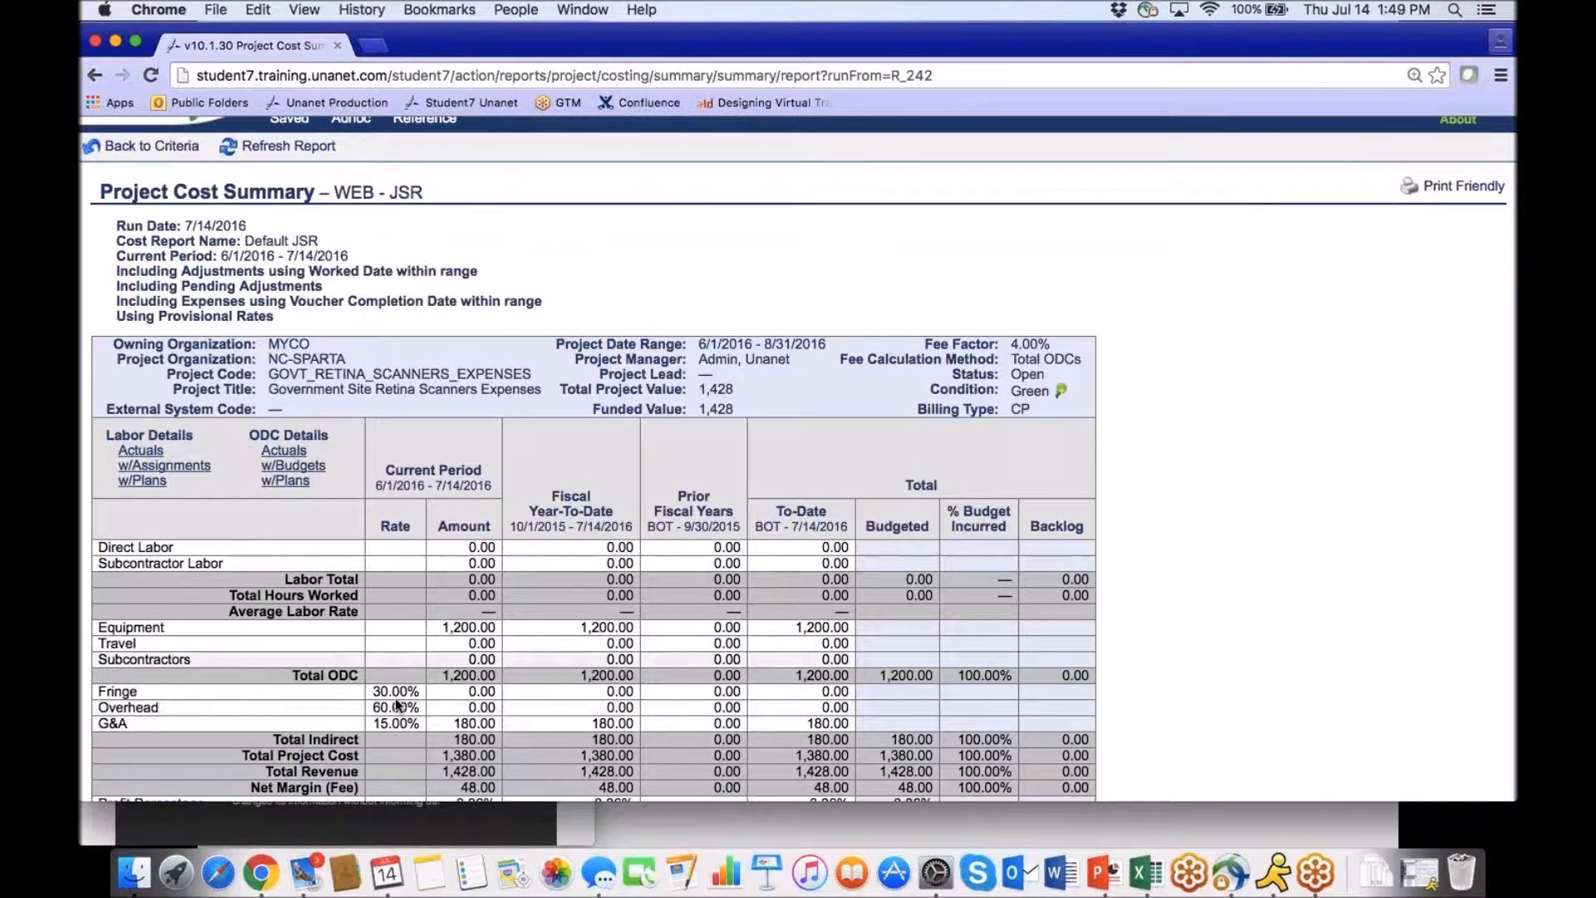
scroll(675, 643, down, 2)
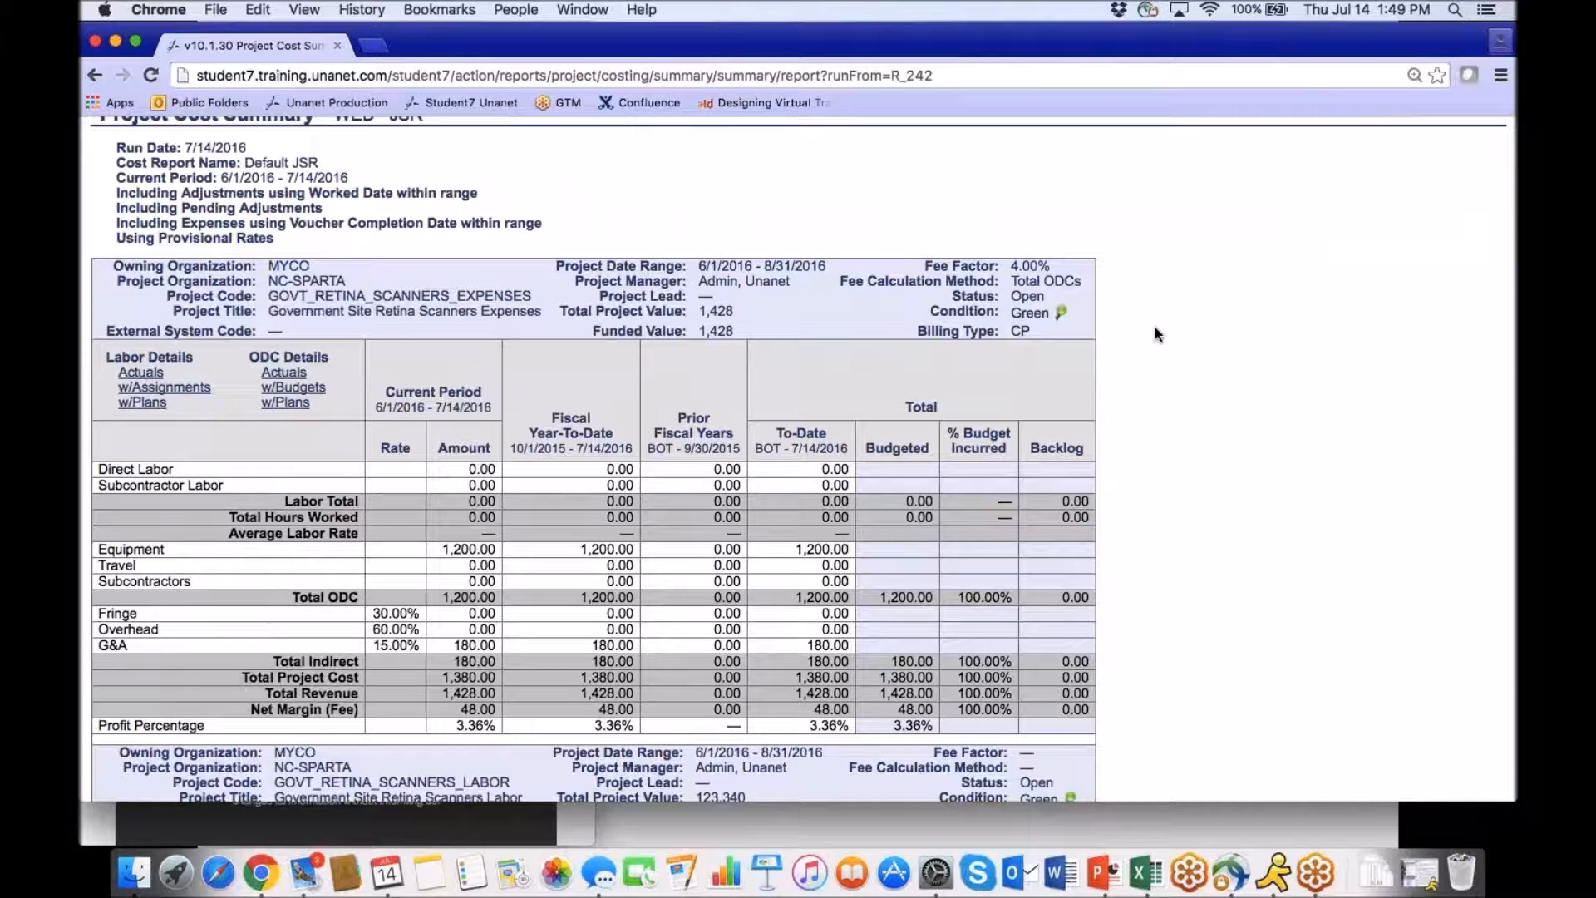
scroll(1155, 328, down, 3)
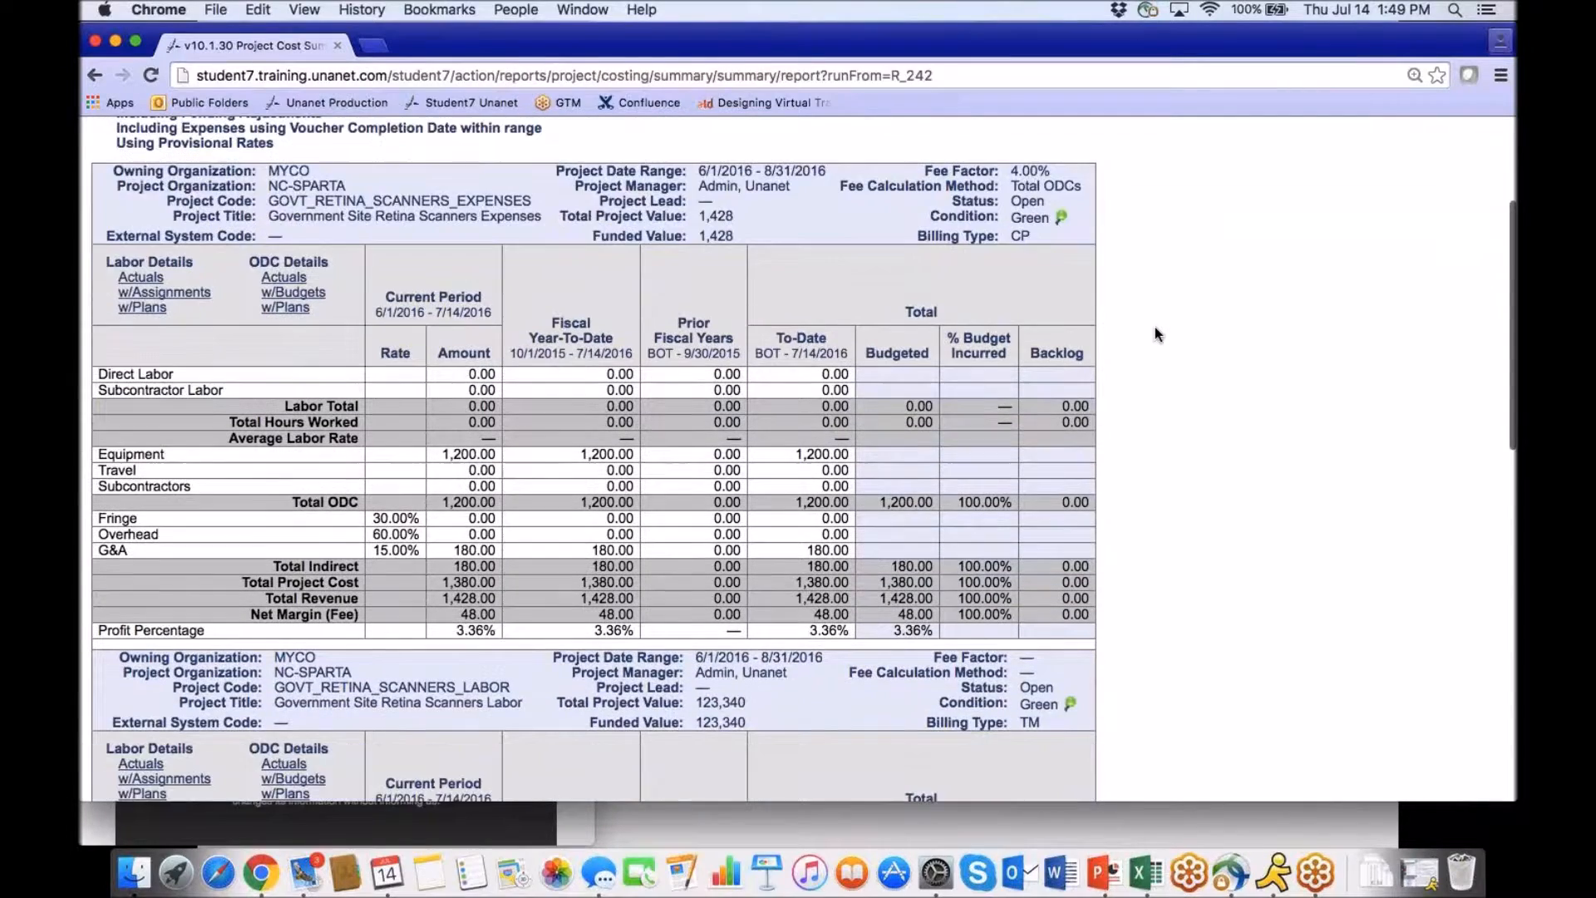
scroll(1154, 327, down, 3)
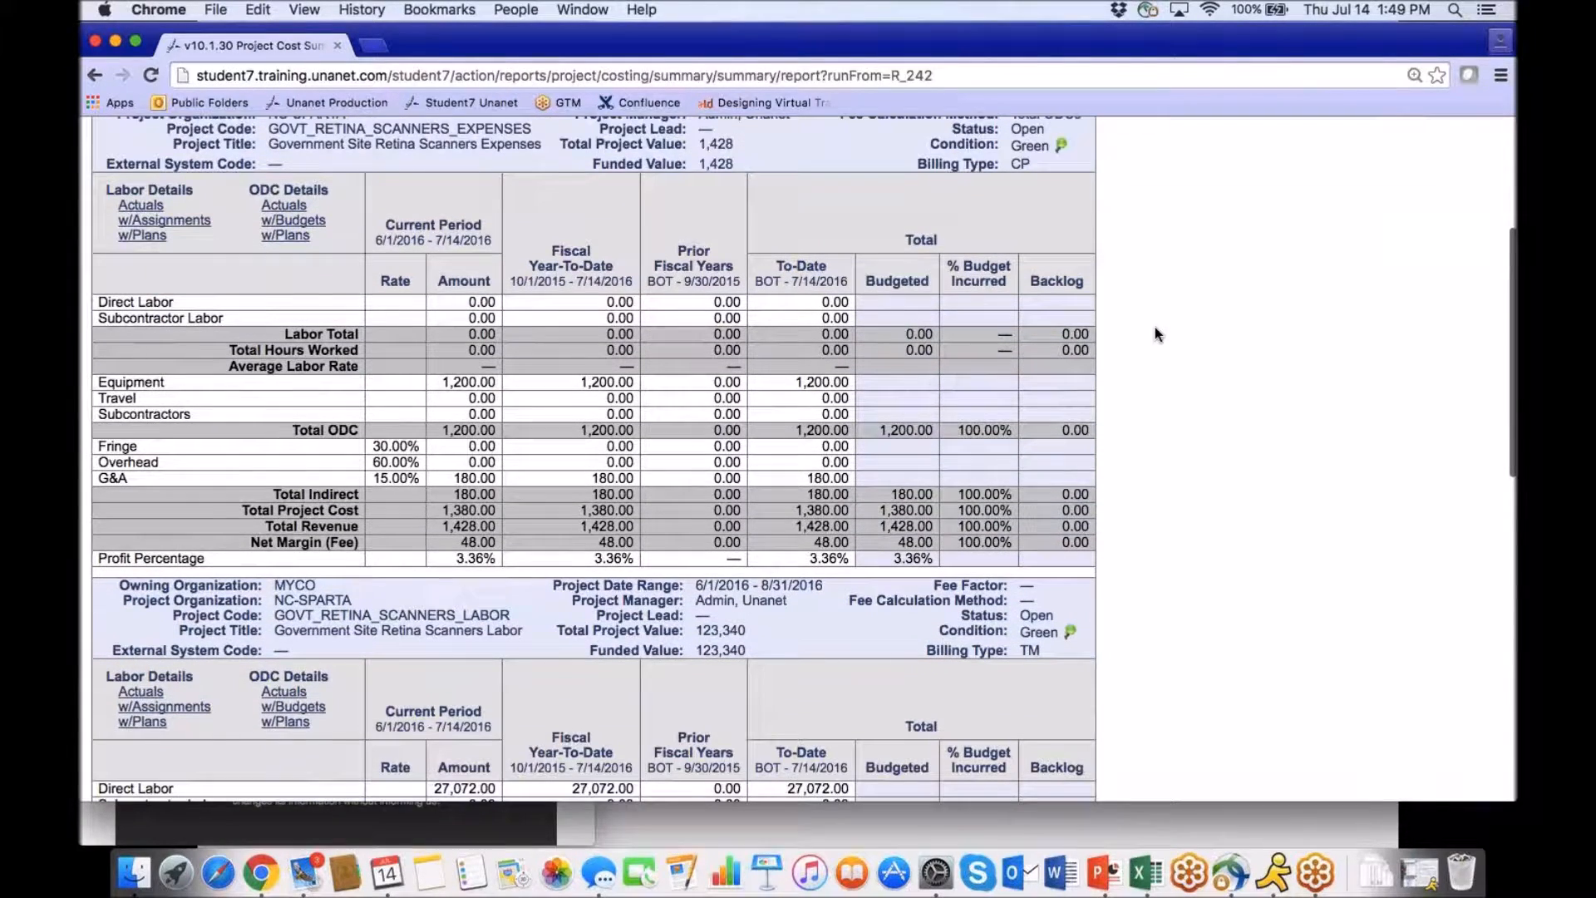
scroll(673, 212, up, 2)
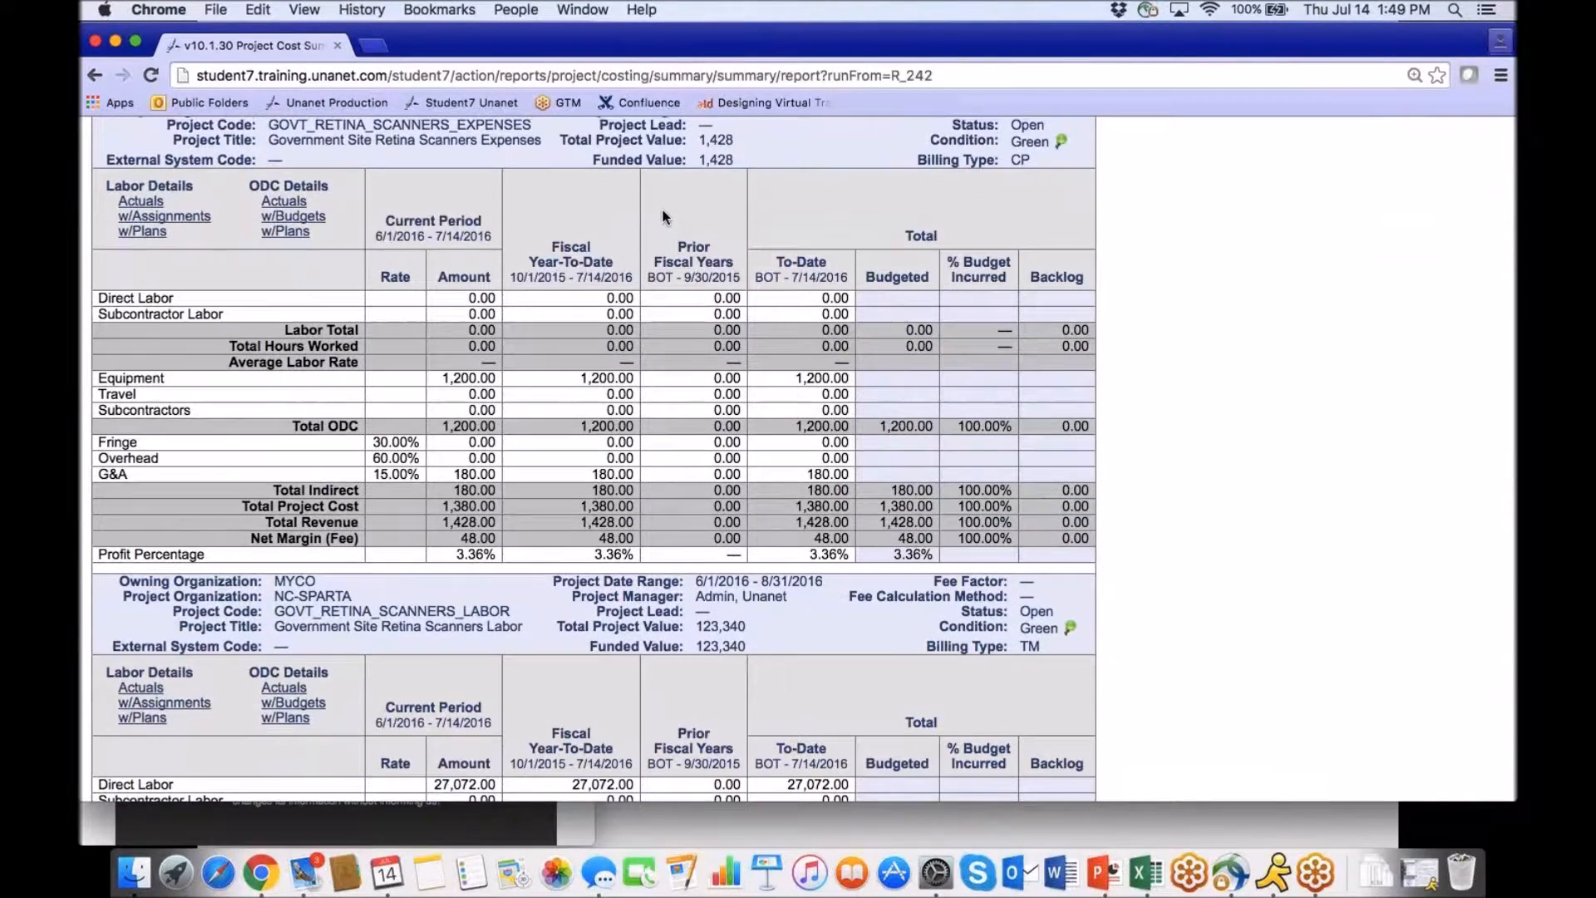
right_click(1151, 371)
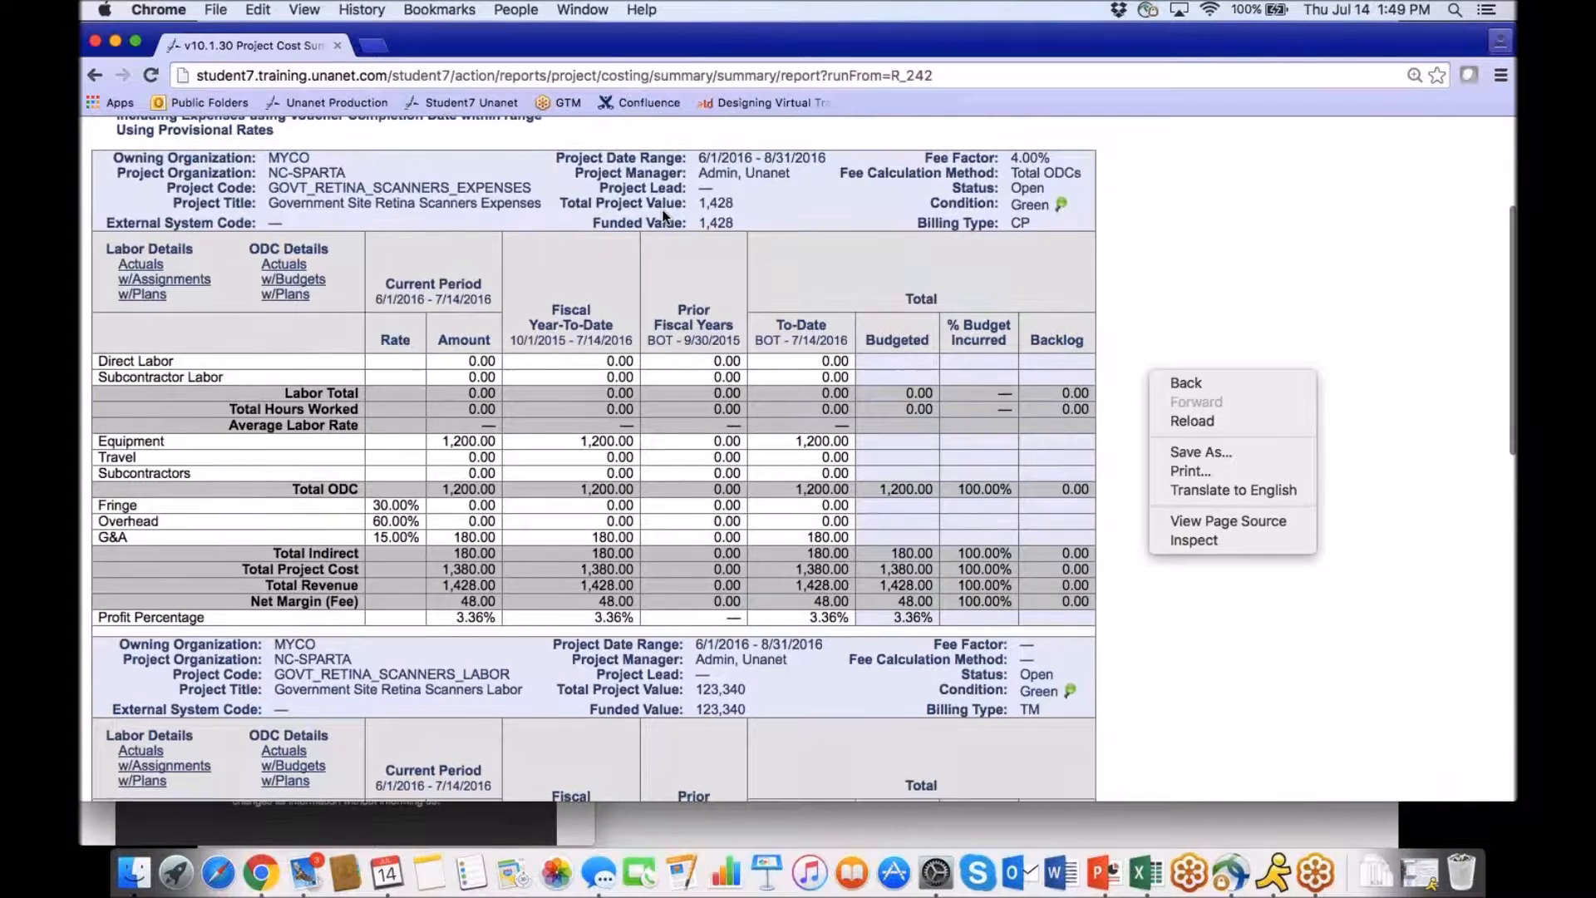
click(665, 216)
scroll(1140, 330, down, 3)
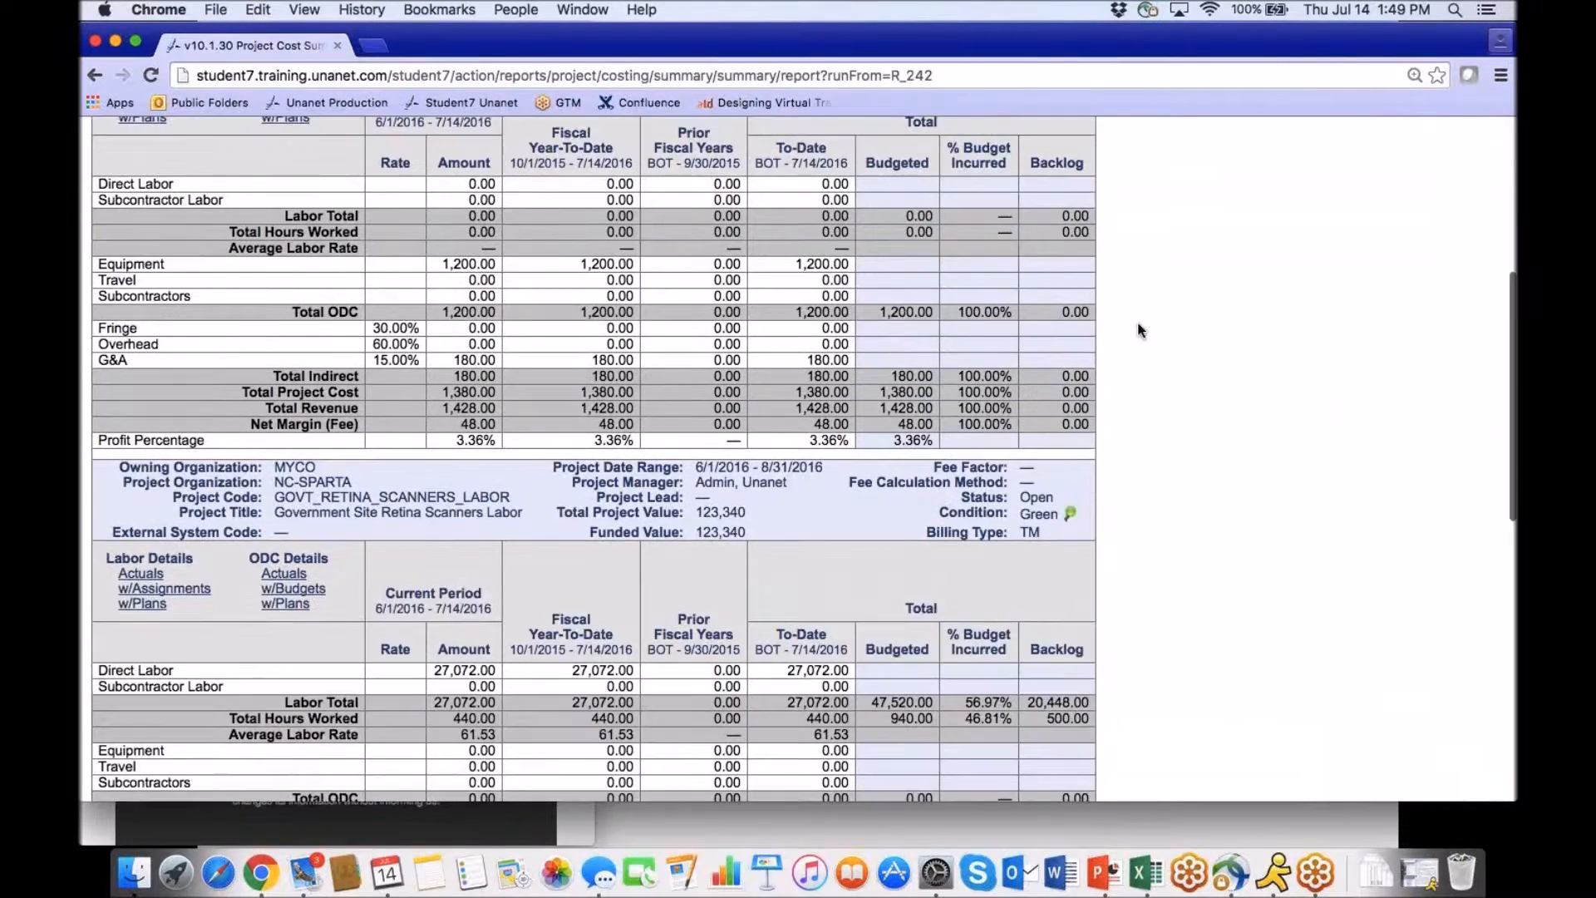
scroll(1140, 330, down, 4)
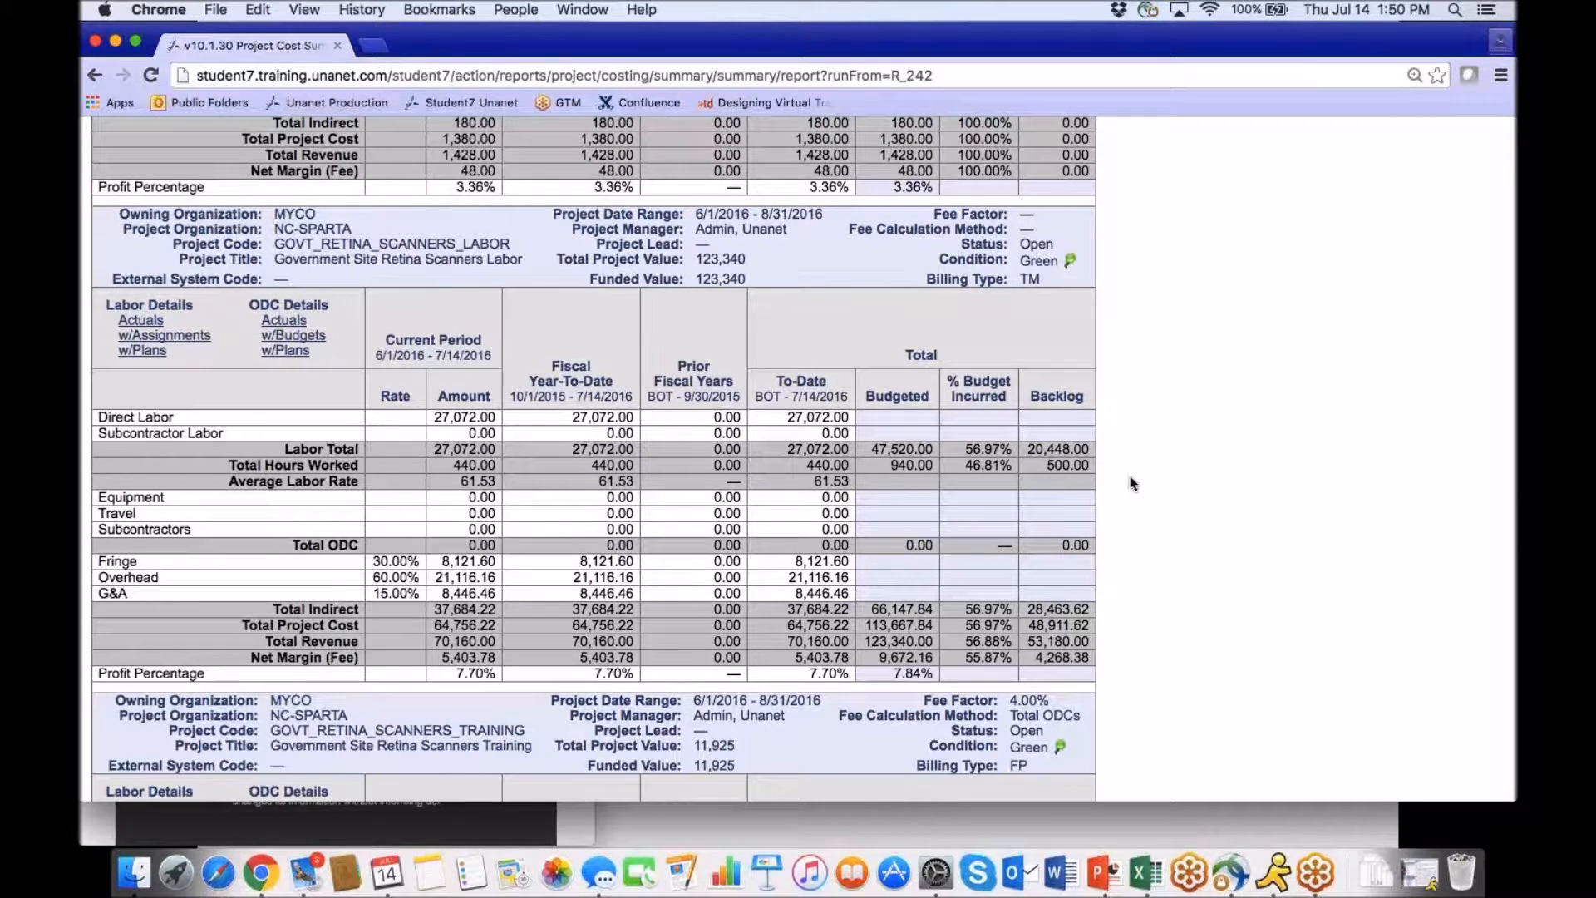
scroll(1130, 478, down, 2)
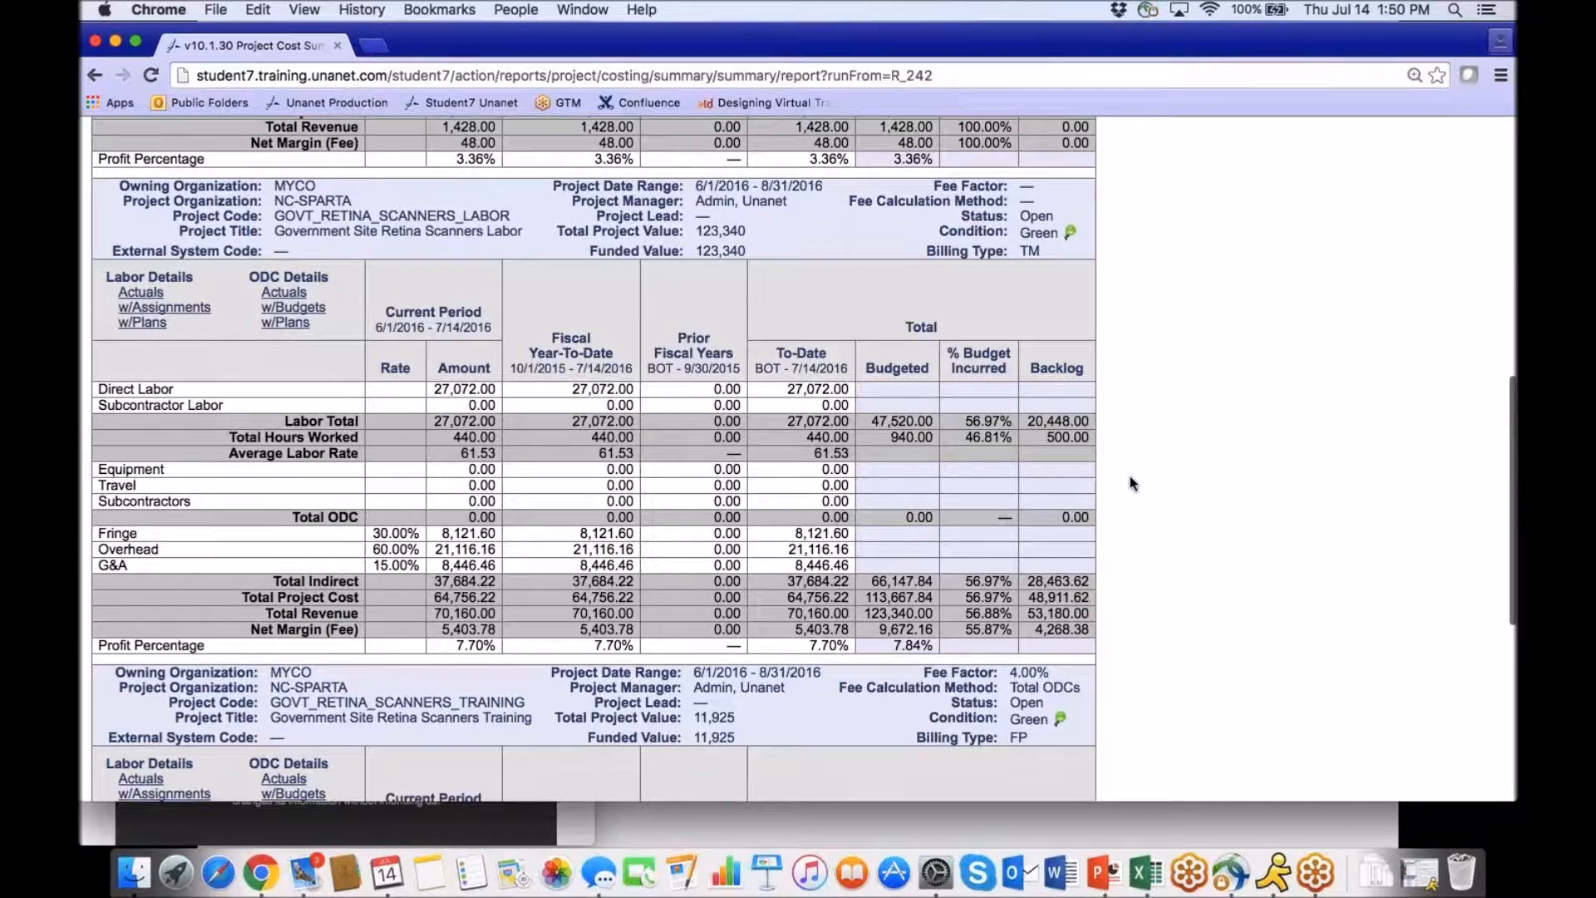
scroll(1130, 478, down, 4)
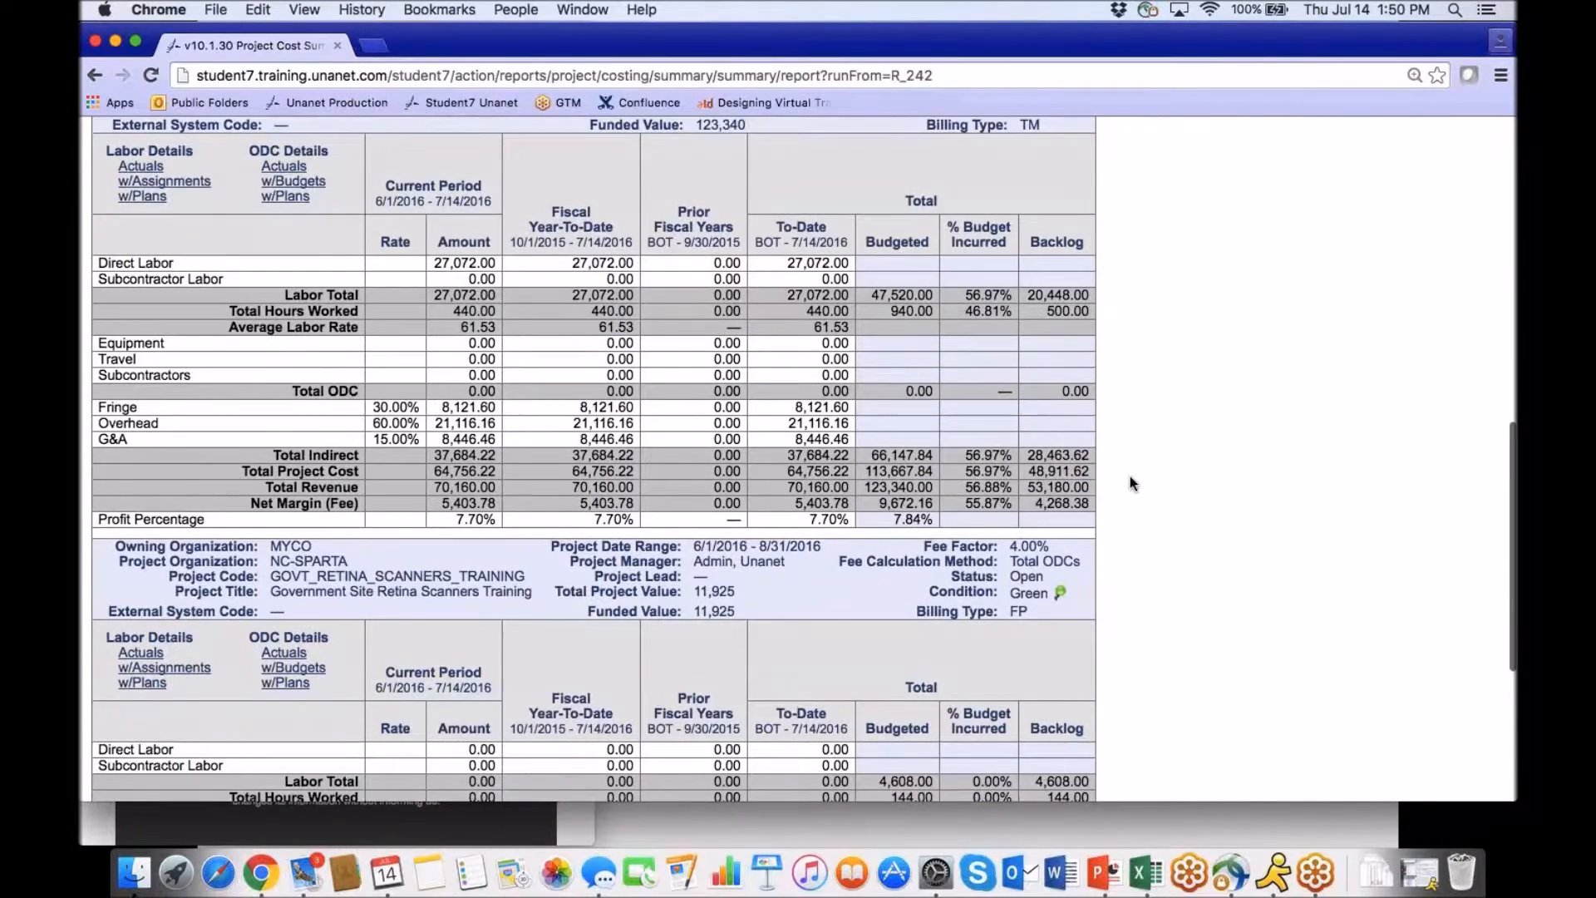
View the actual labor cost details of the GOVT_RETINA_SCANNERS_LABOR project and return to the Project Cost Summary.
scroll(1130, 478, up, 6)
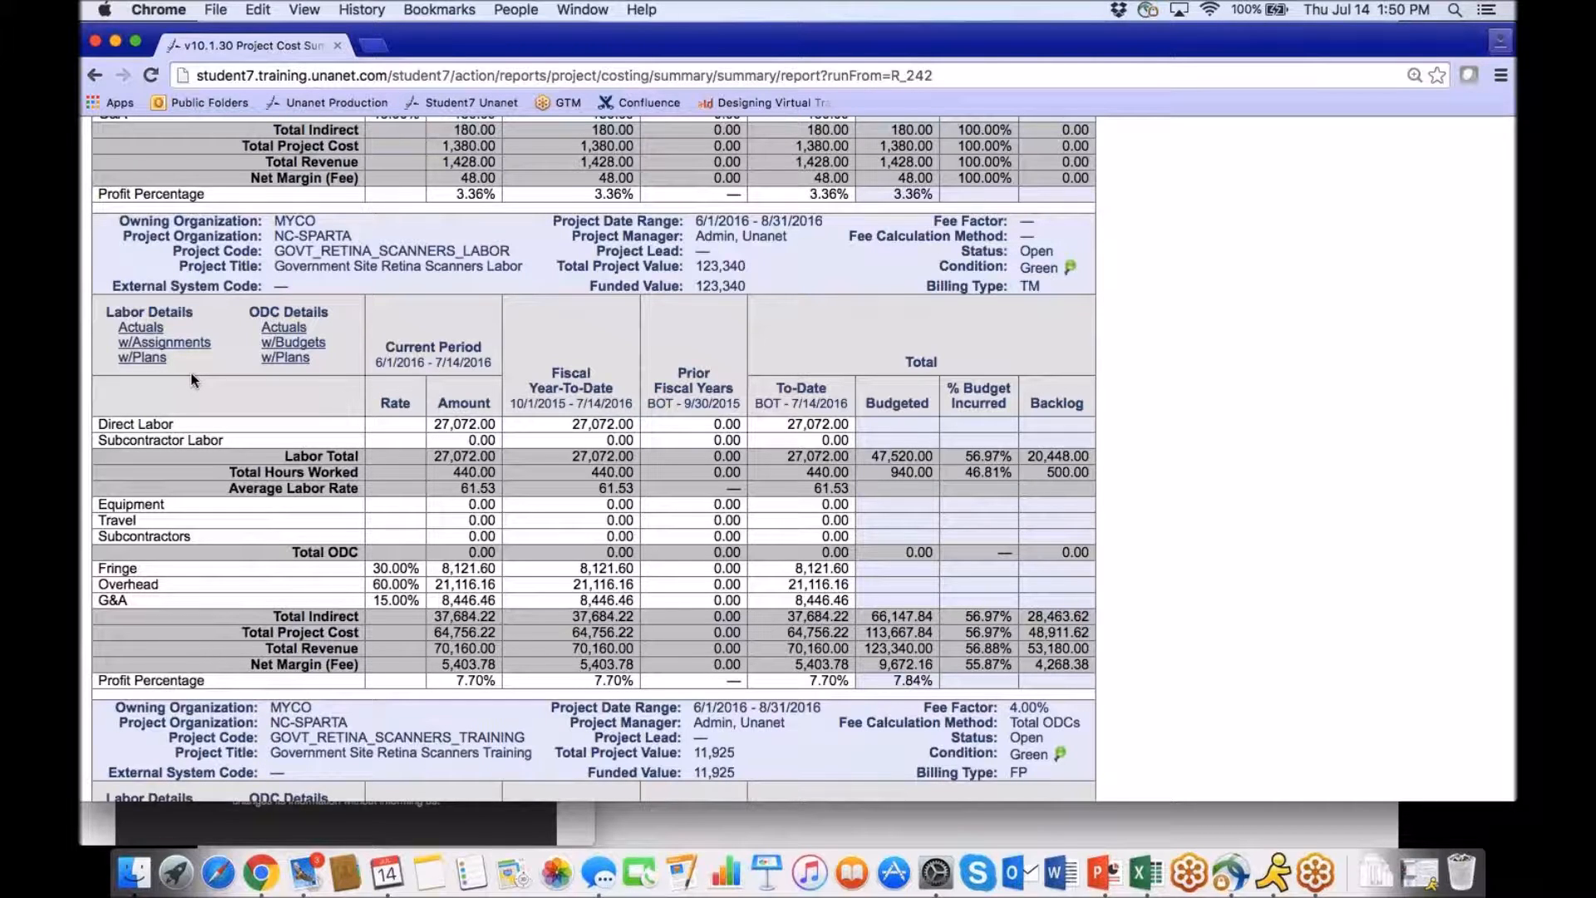
click(140, 330)
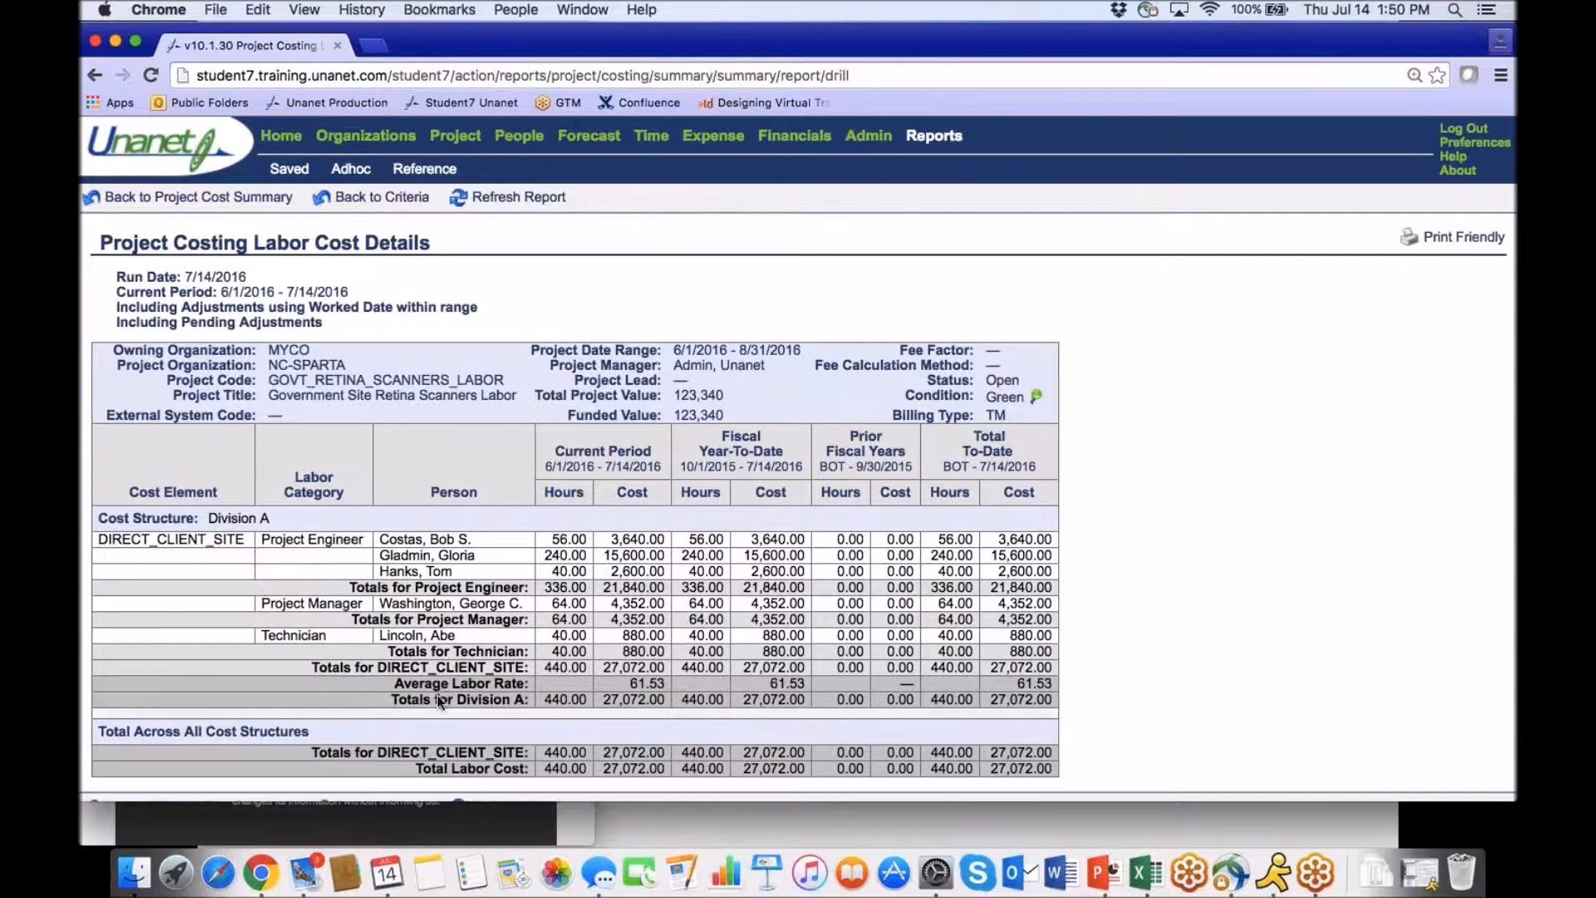
click(122, 197)
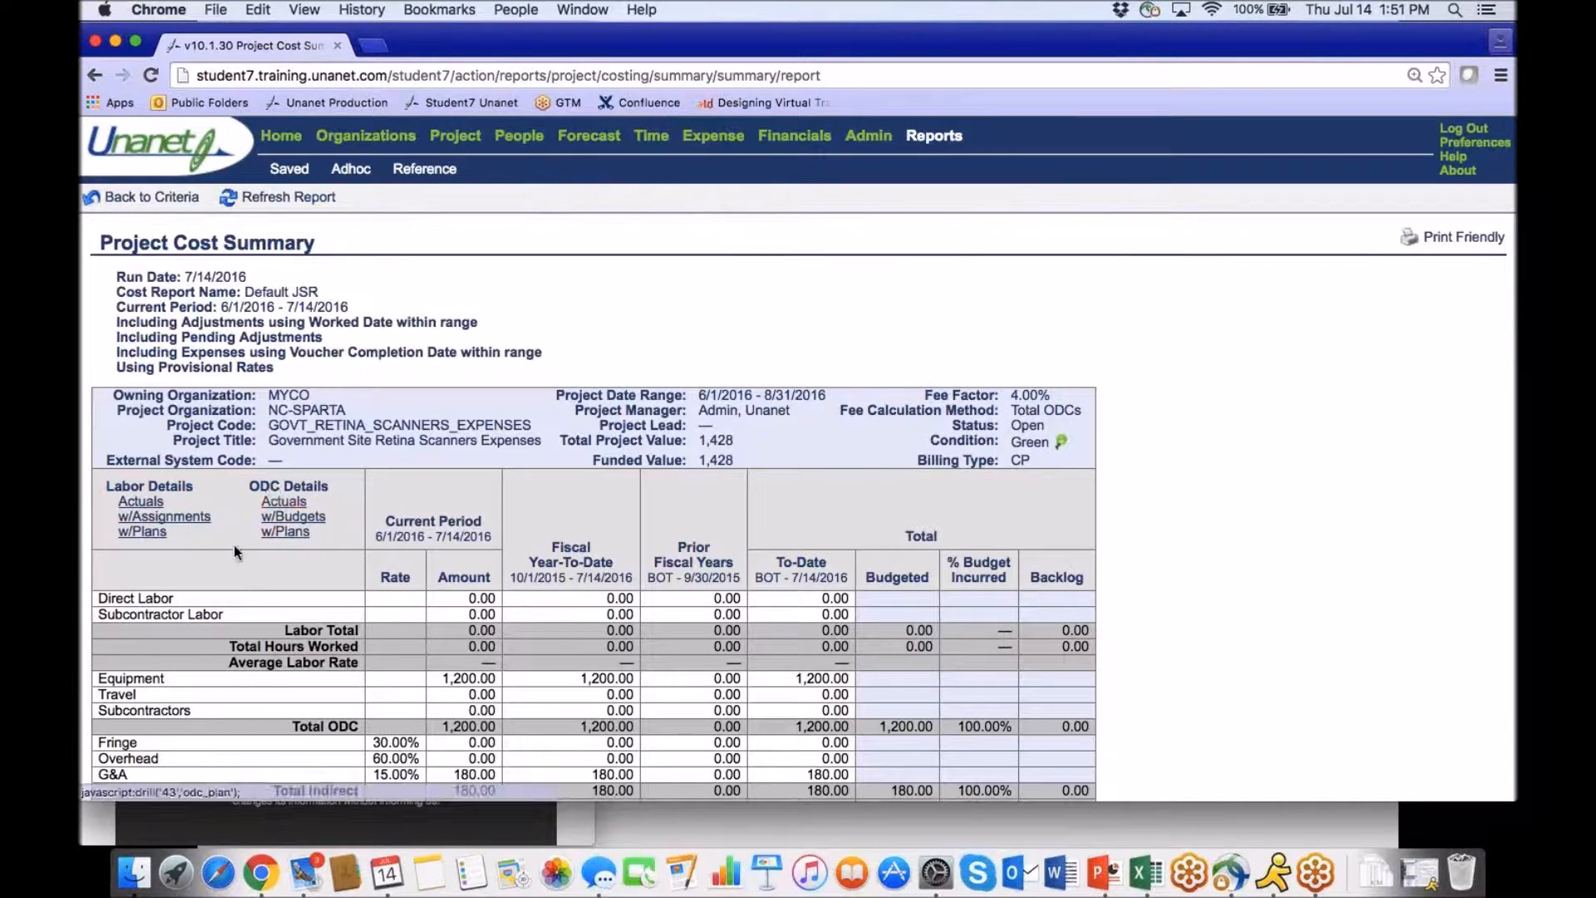
View the labor project's labor details with assignments and the expenses project's labor details with plans, returning to the Project Cost Summary after each.
scroll(235, 552, down, 1)
scroll(234, 546, down, 10)
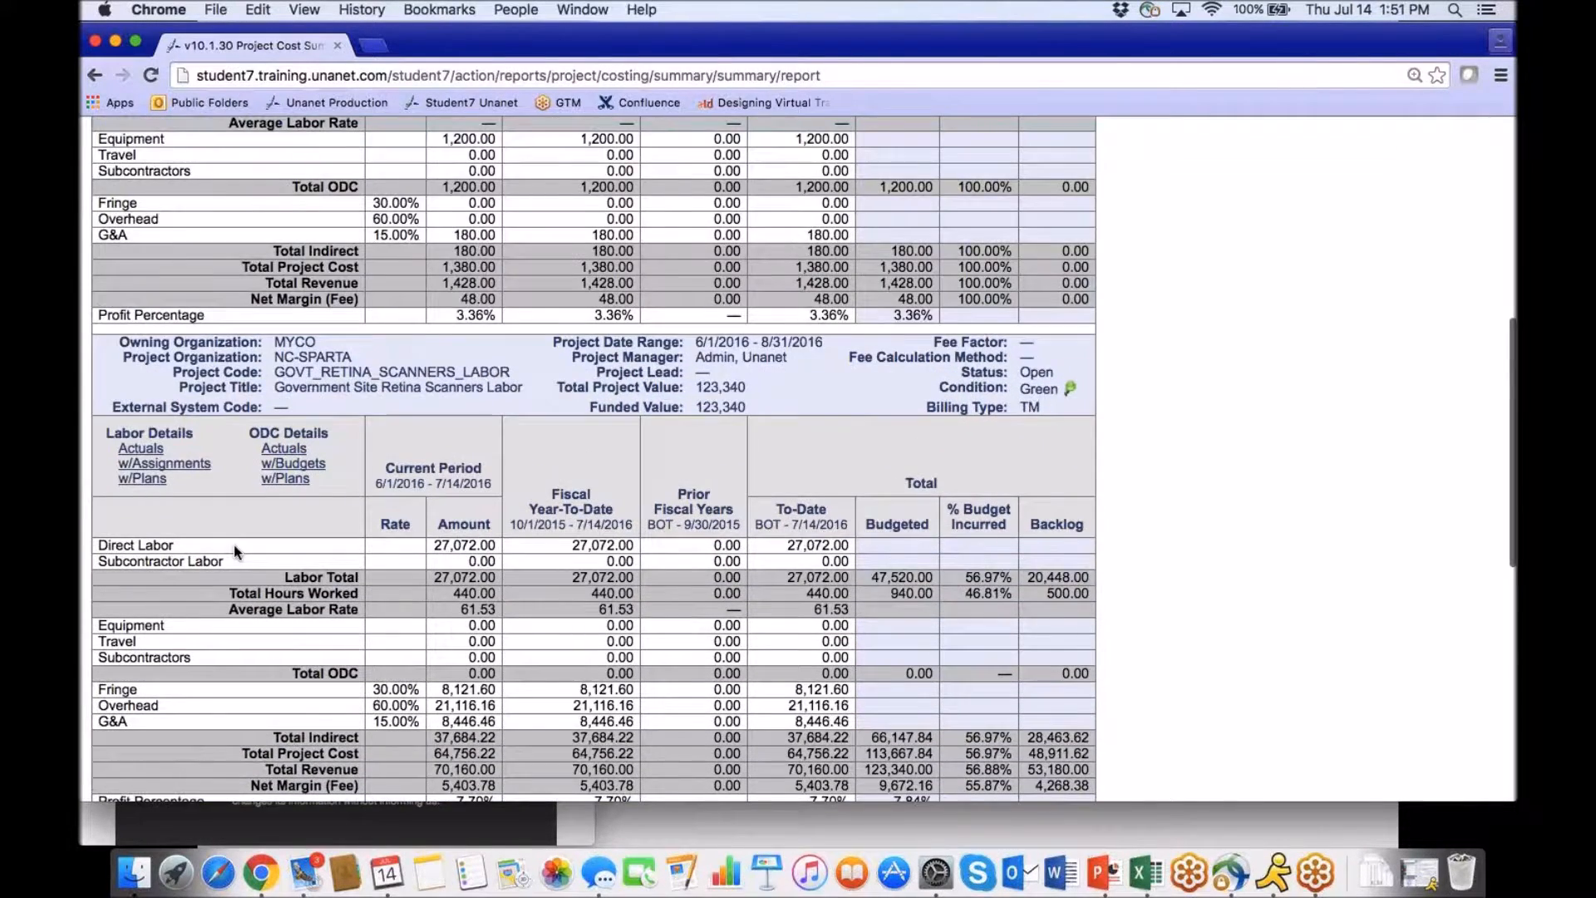
click(164, 464)
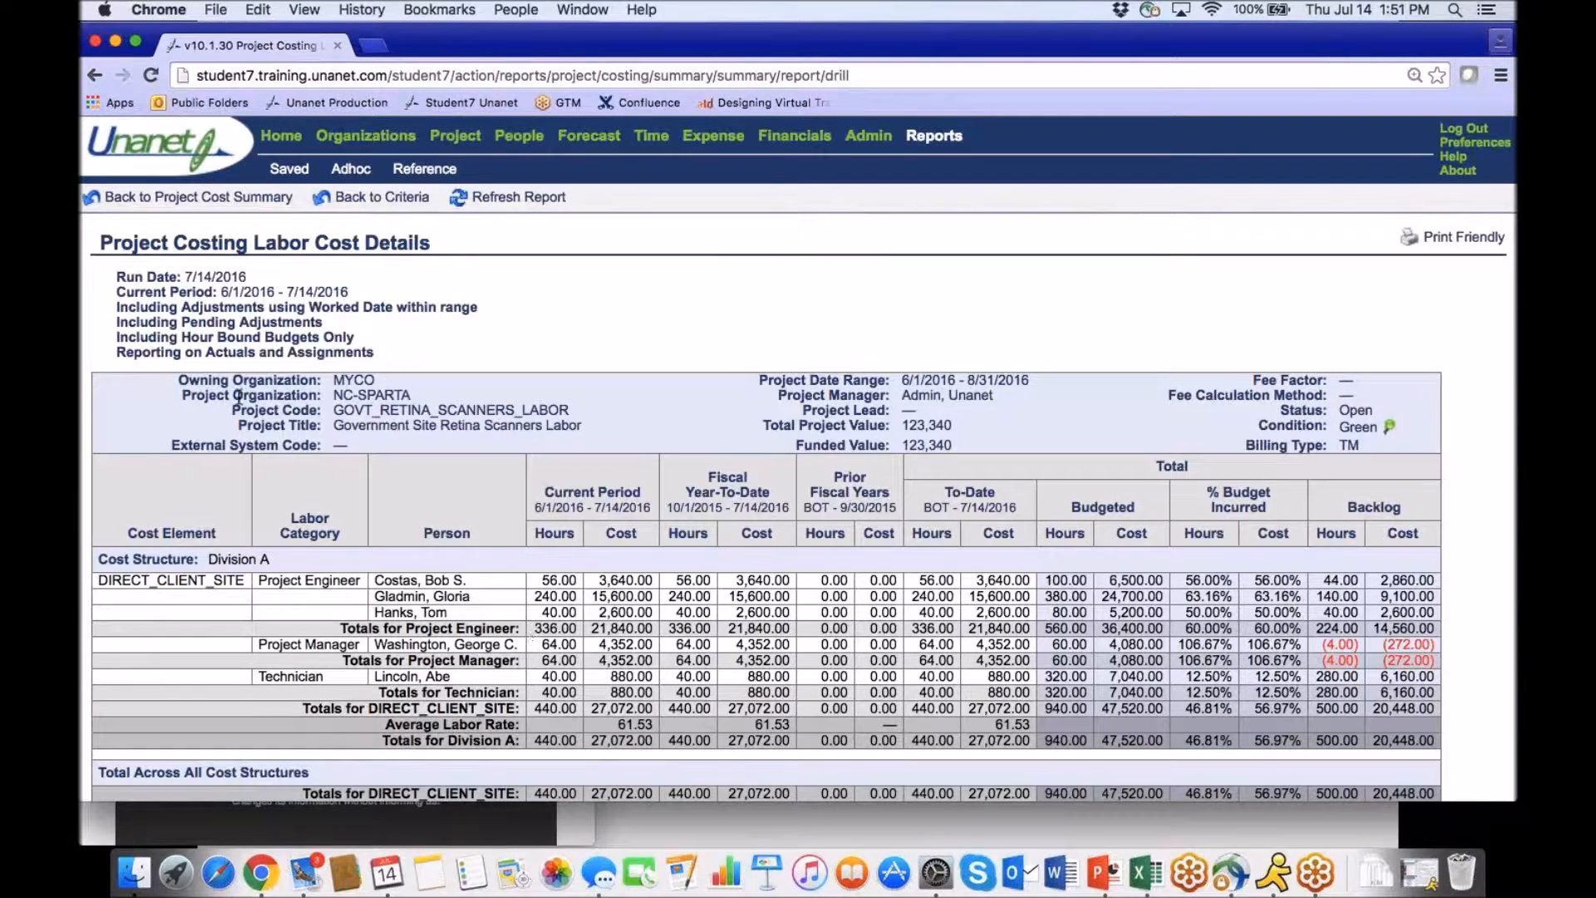
click(117, 205)
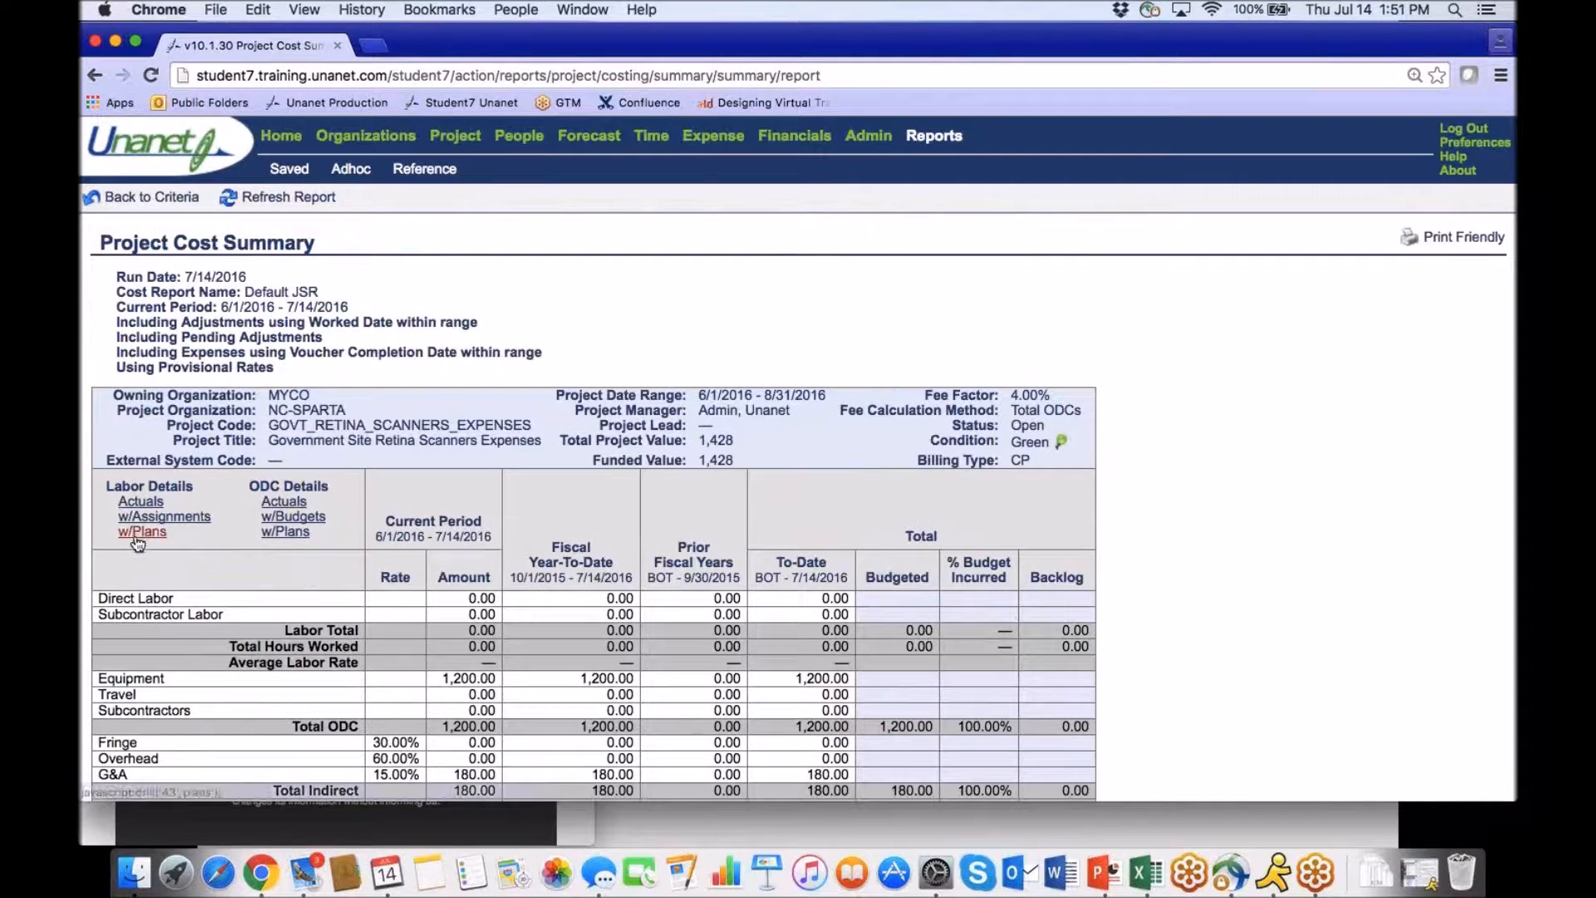
click(139, 534)
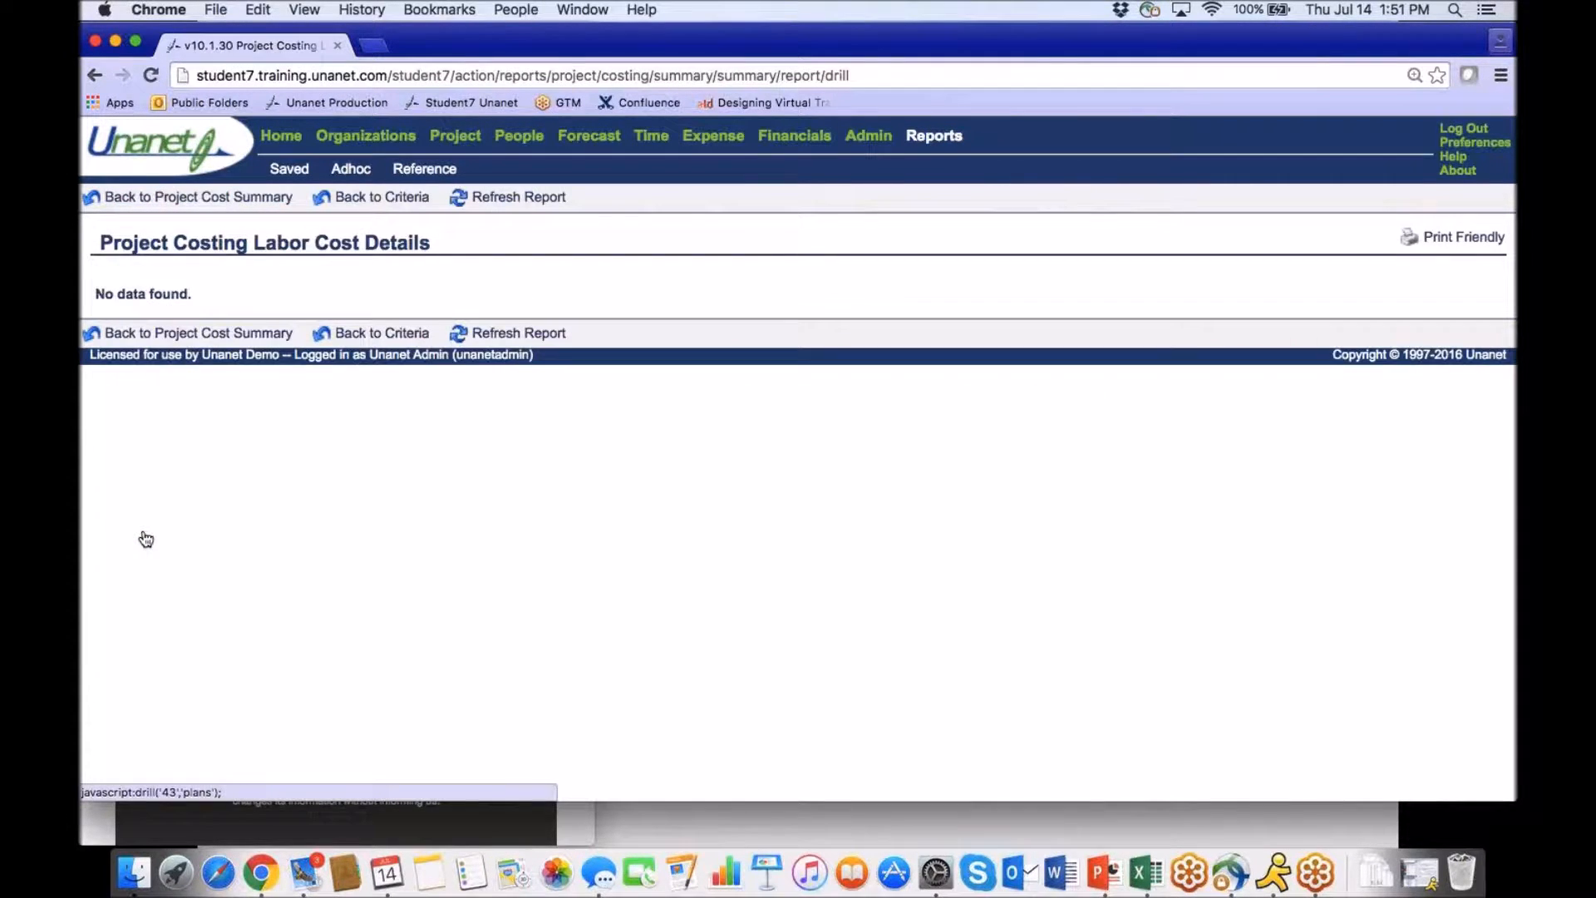
click(140, 200)
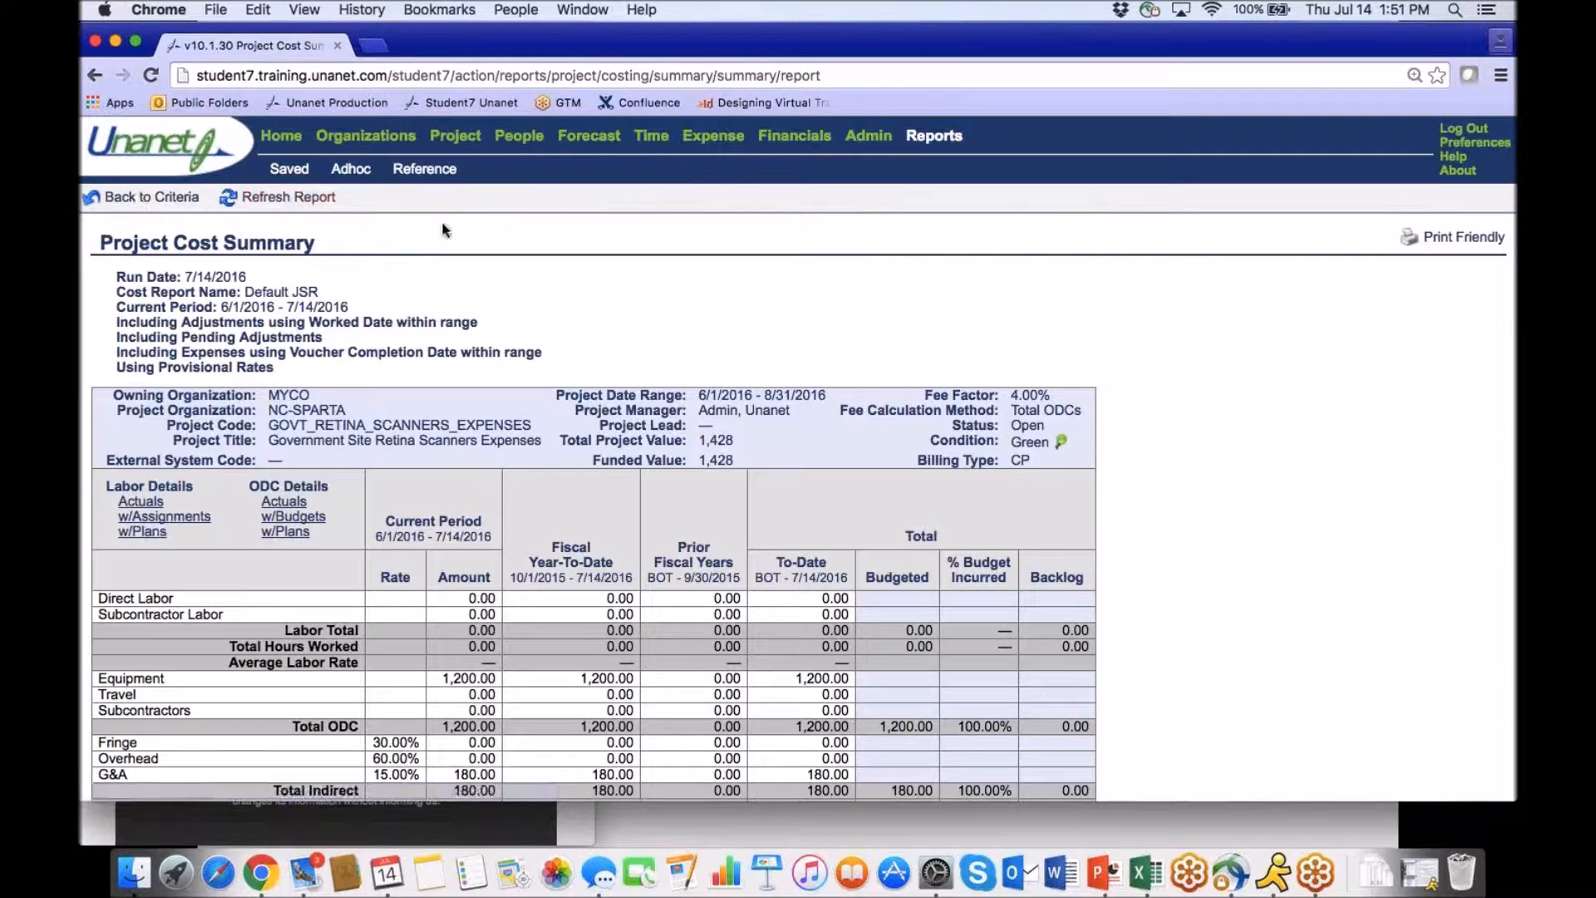
Set the Project Cost Summary criteria to roll up all selected projects into a single block, rerun the report and review the combined totals.
click(171, 202)
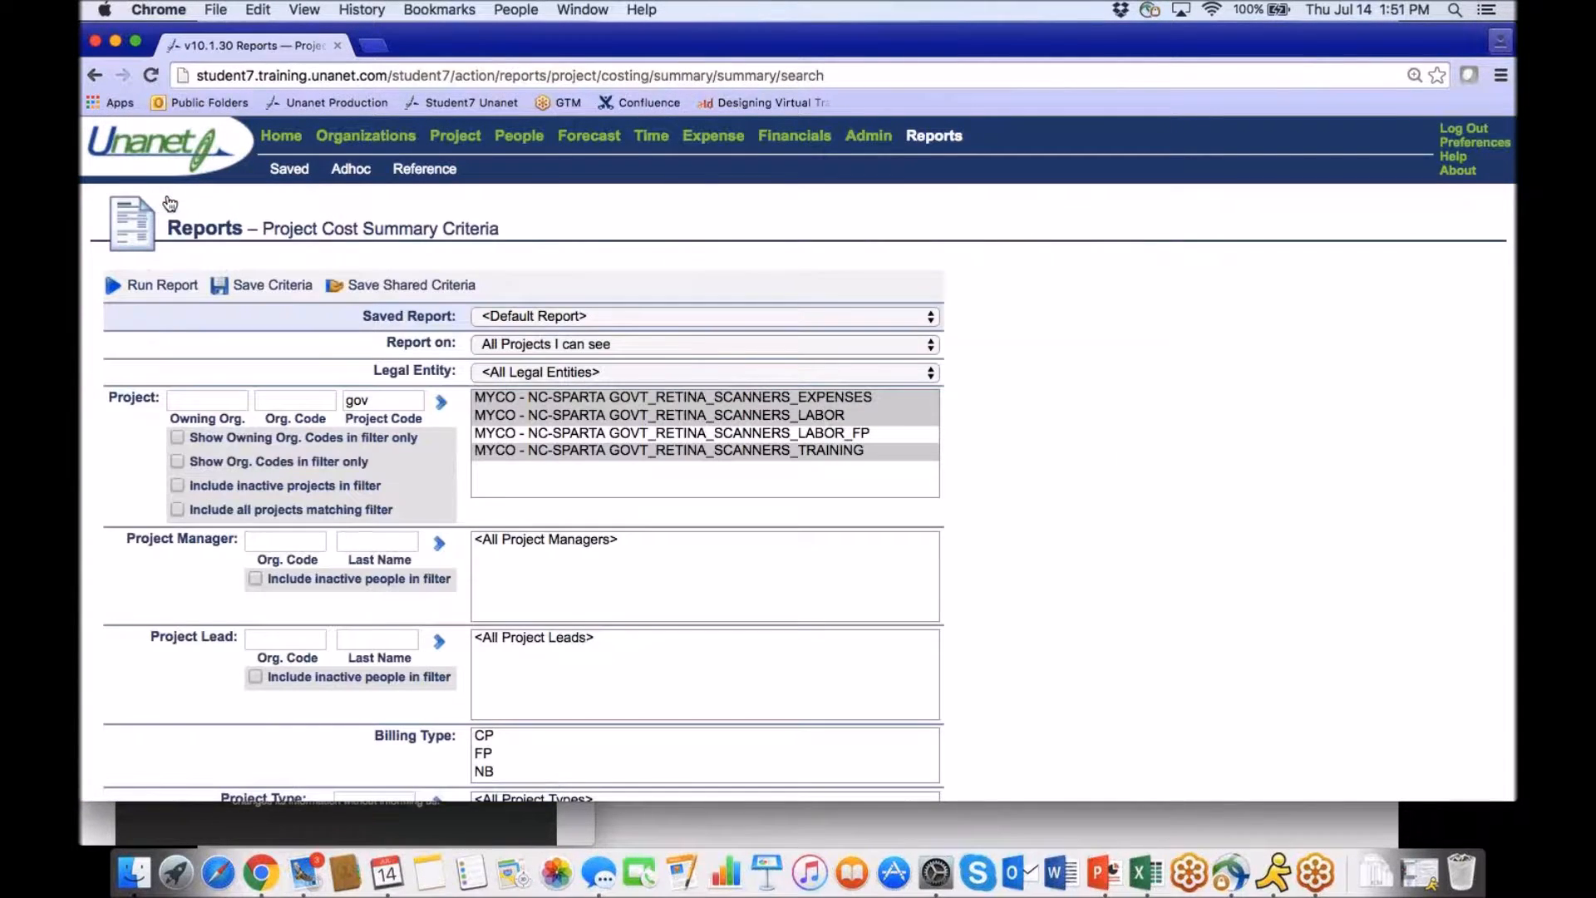
scroll(168, 202, down, 5)
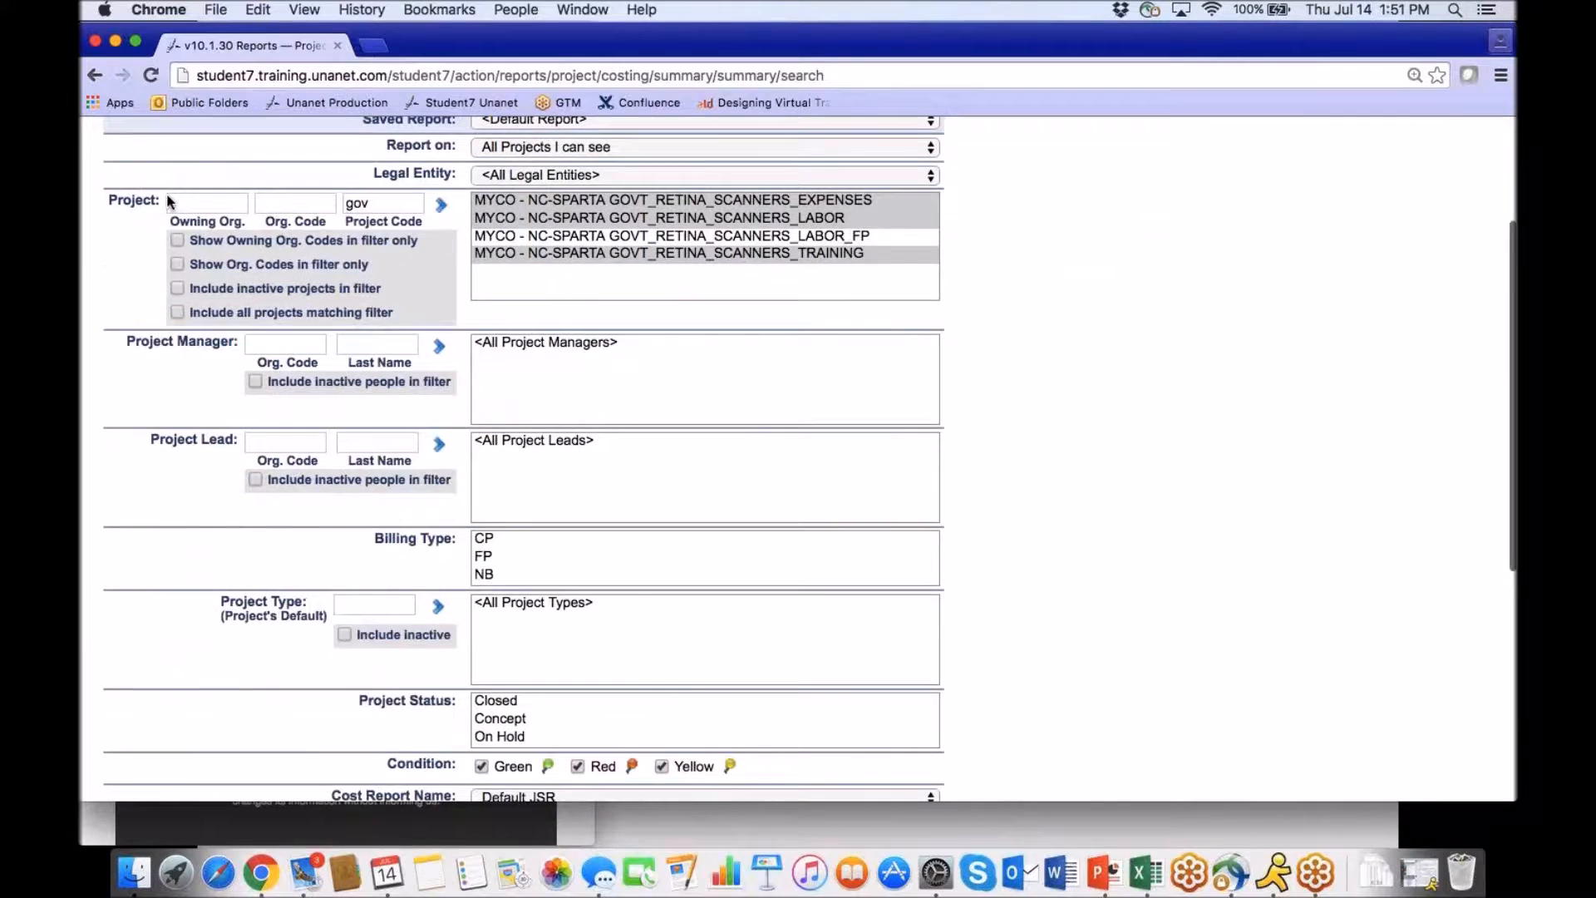
scroll(169, 202, down, 2)
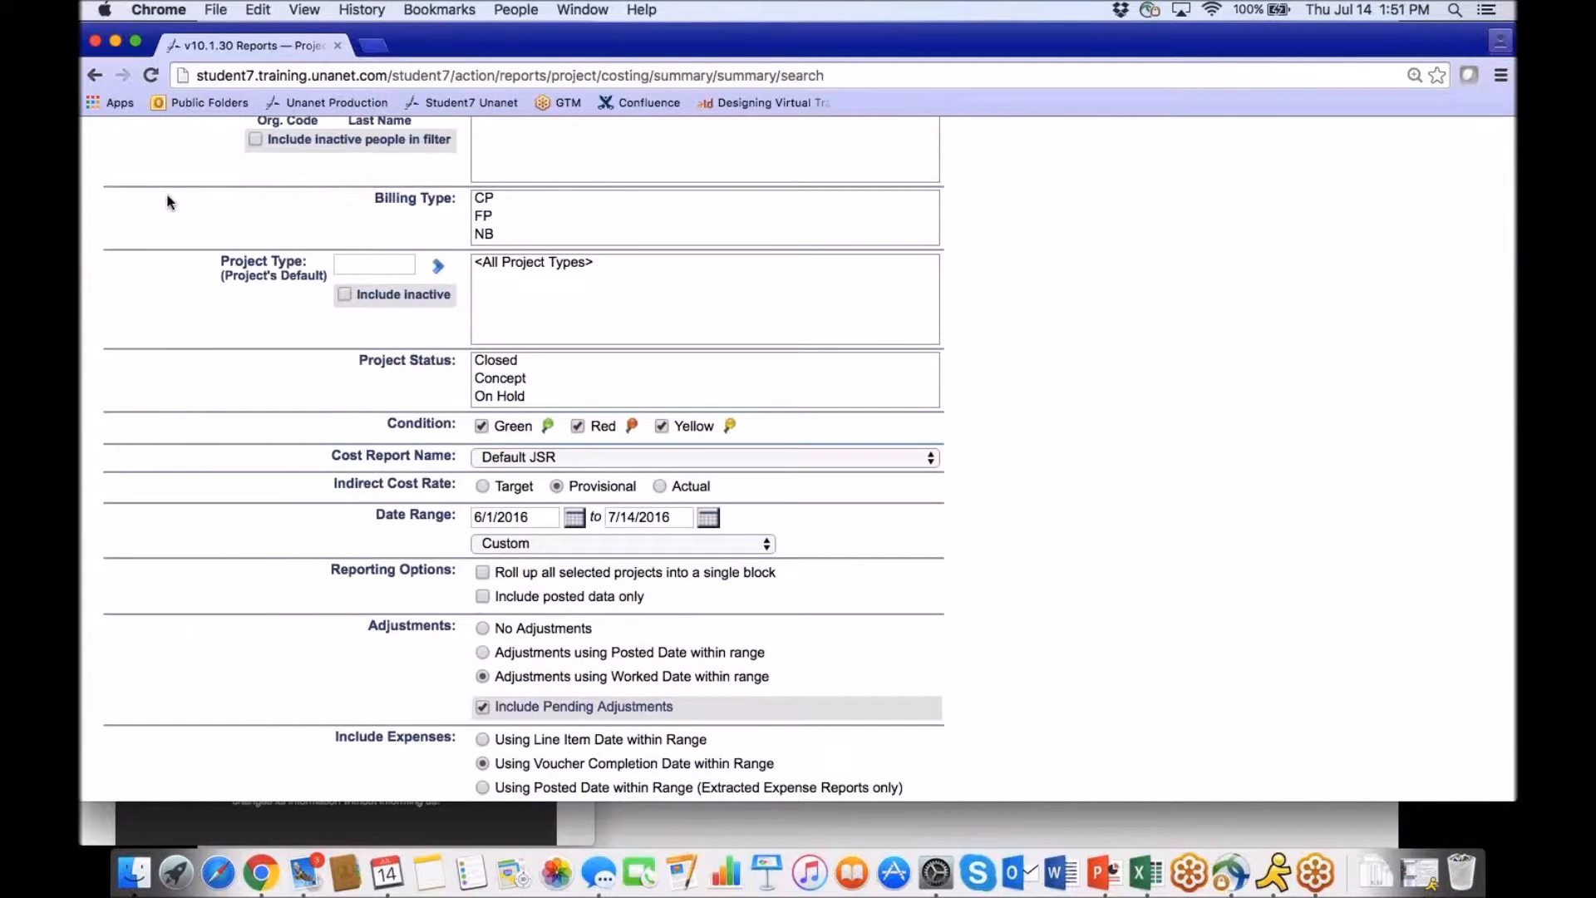
click(482, 571)
scroll(482, 572, up, 1)
scroll(483, 578, up, 5)
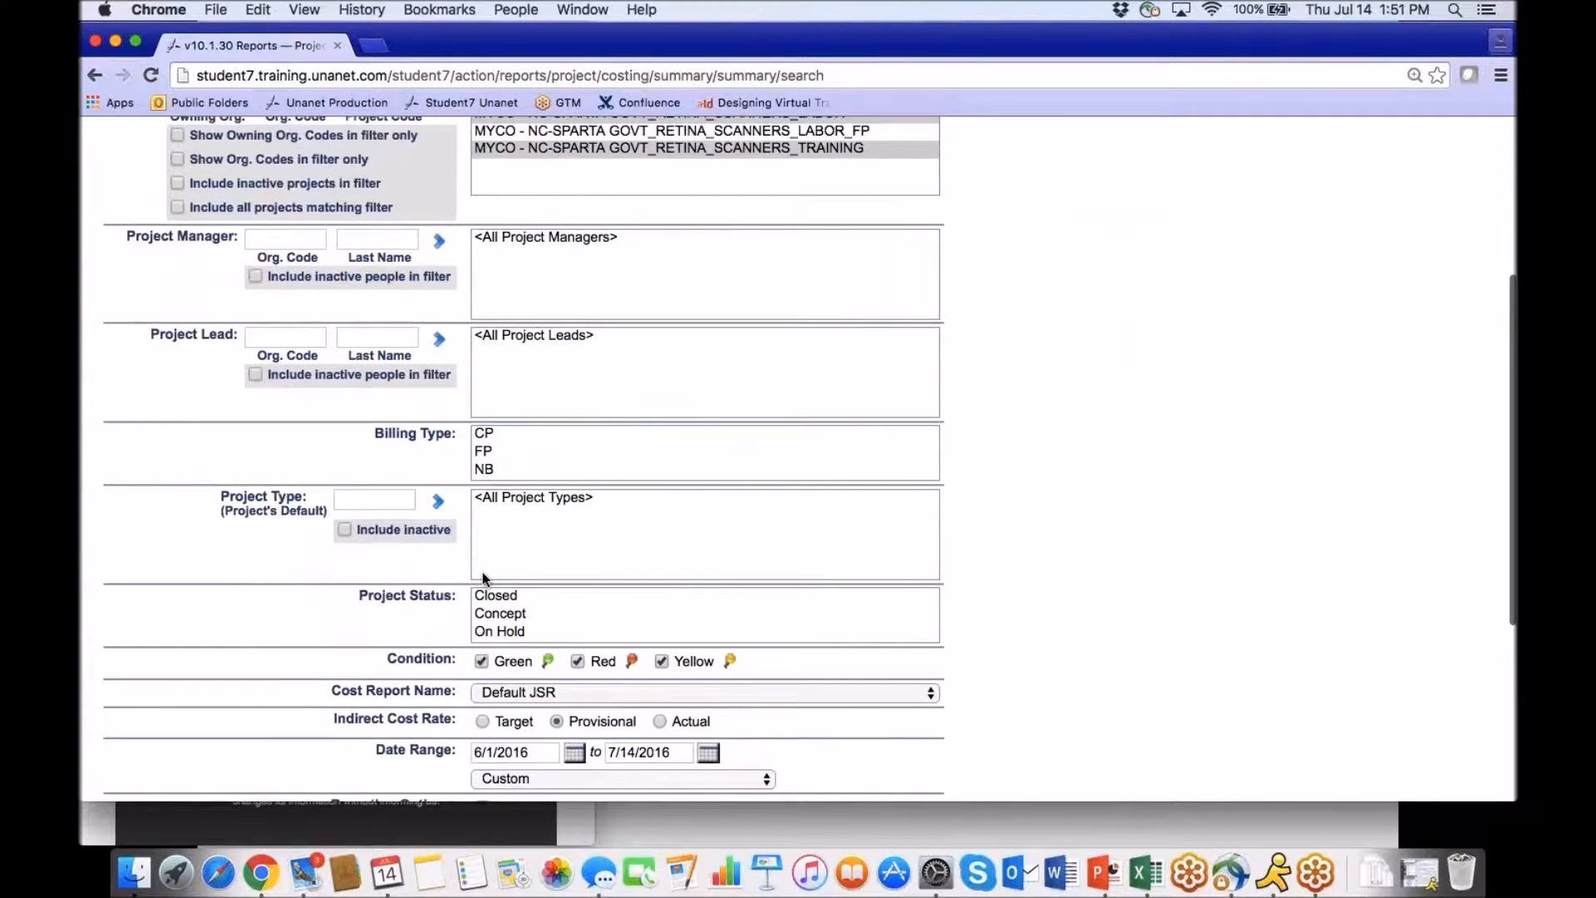
scroll(183, 192, up, 2)
click(154, 204)
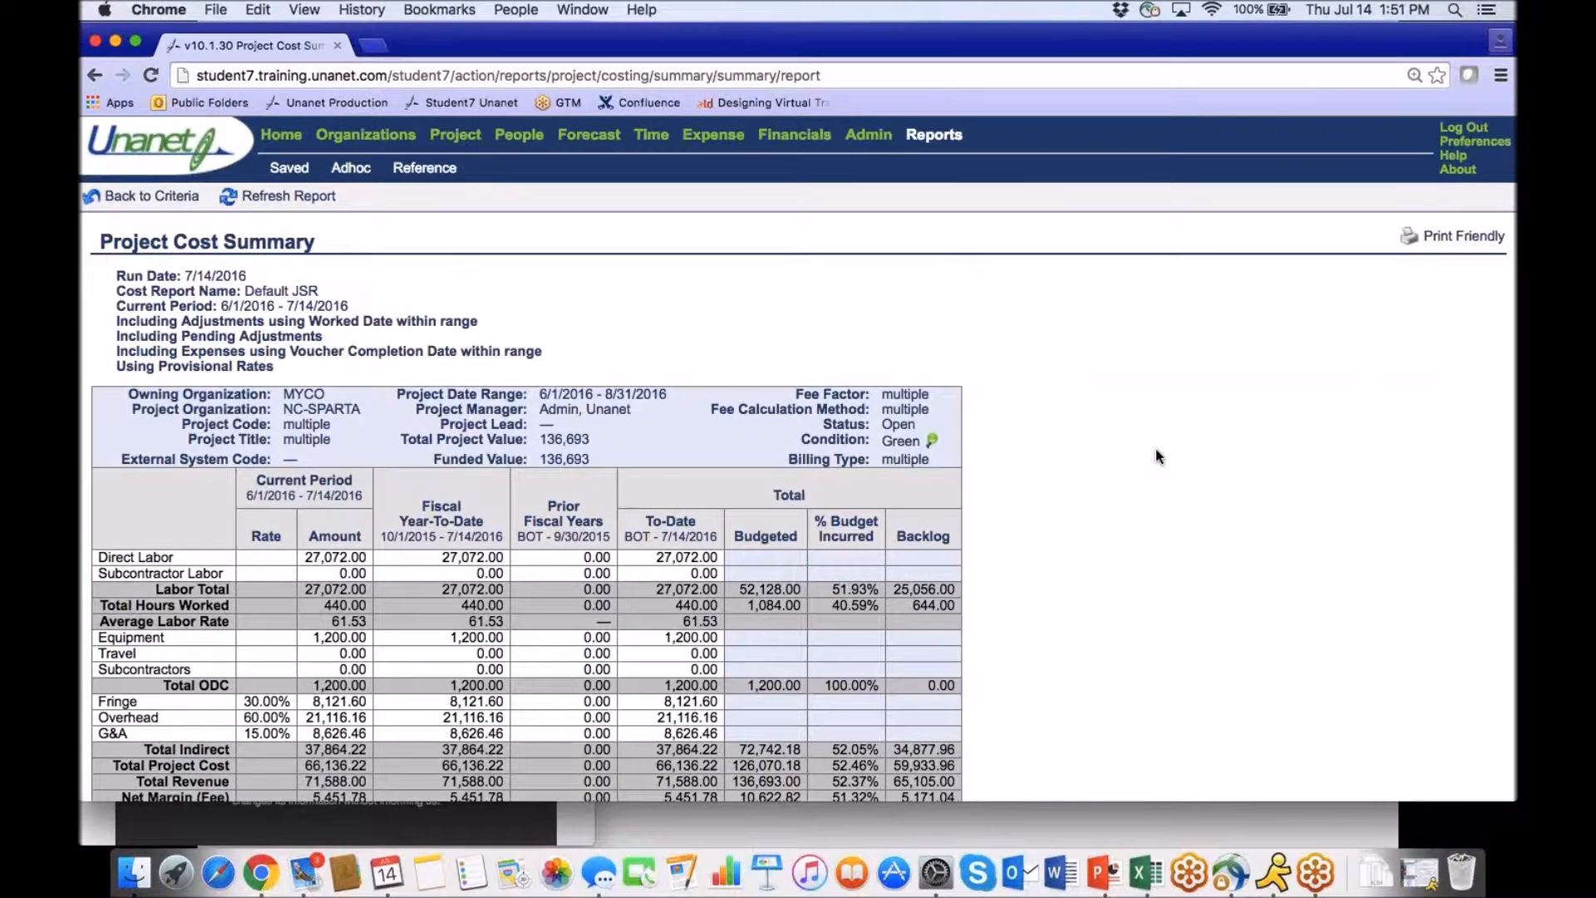
scroll(1157, 453, down, 3)
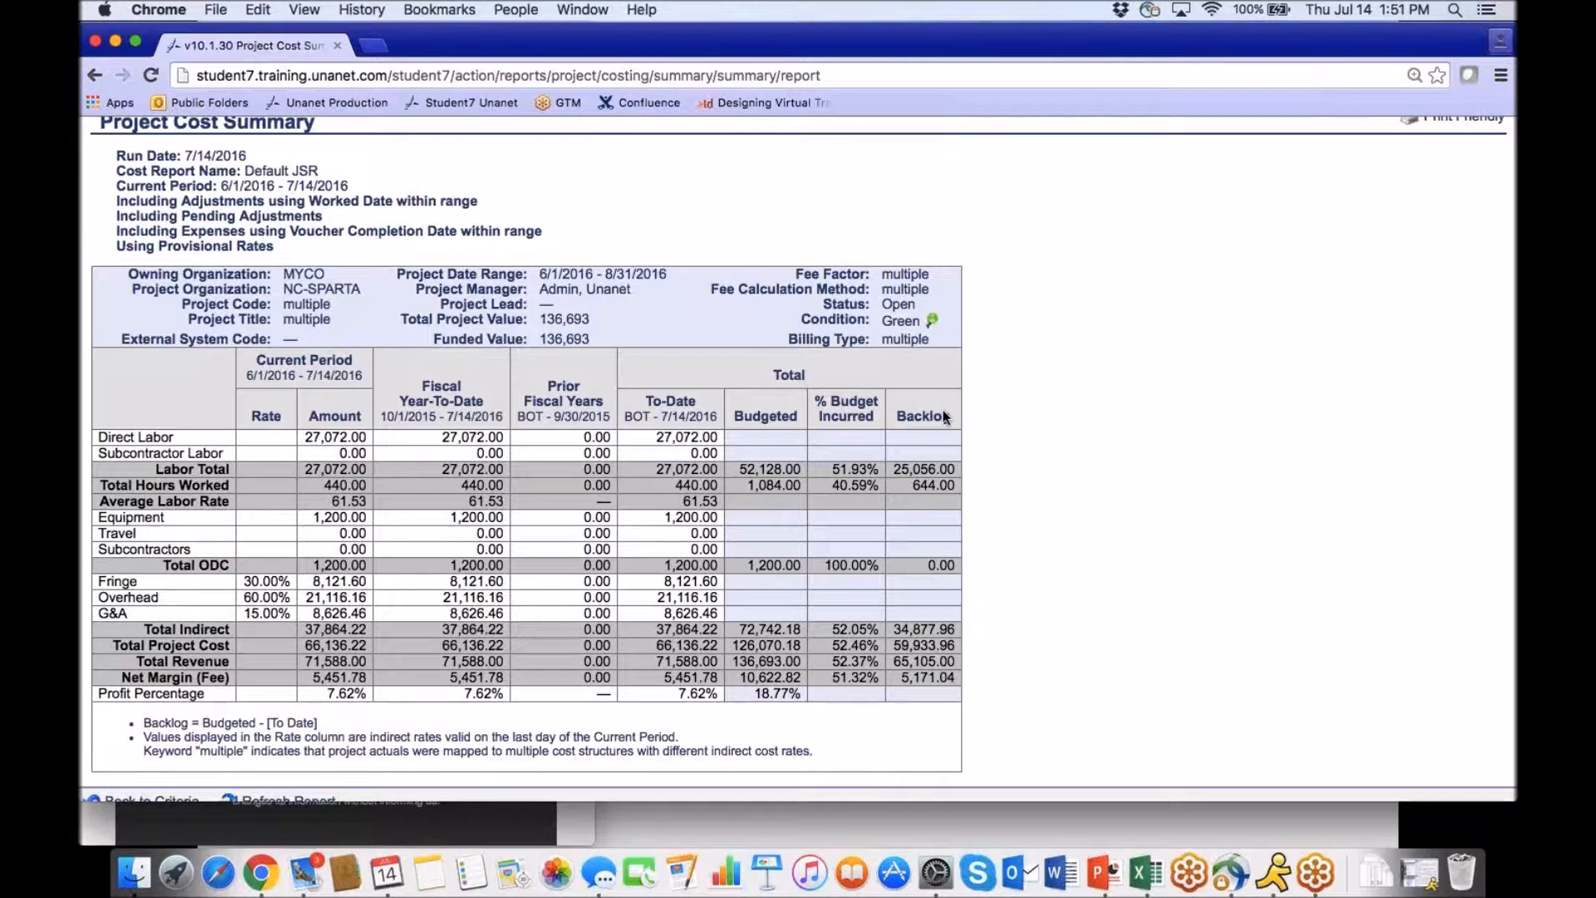
scroll(615, 282, up, 3)
Return to the home dashboard, run the saved WEB Cost and Revenue - rollup report and review its monthly costs and totals.
click(292, 147)
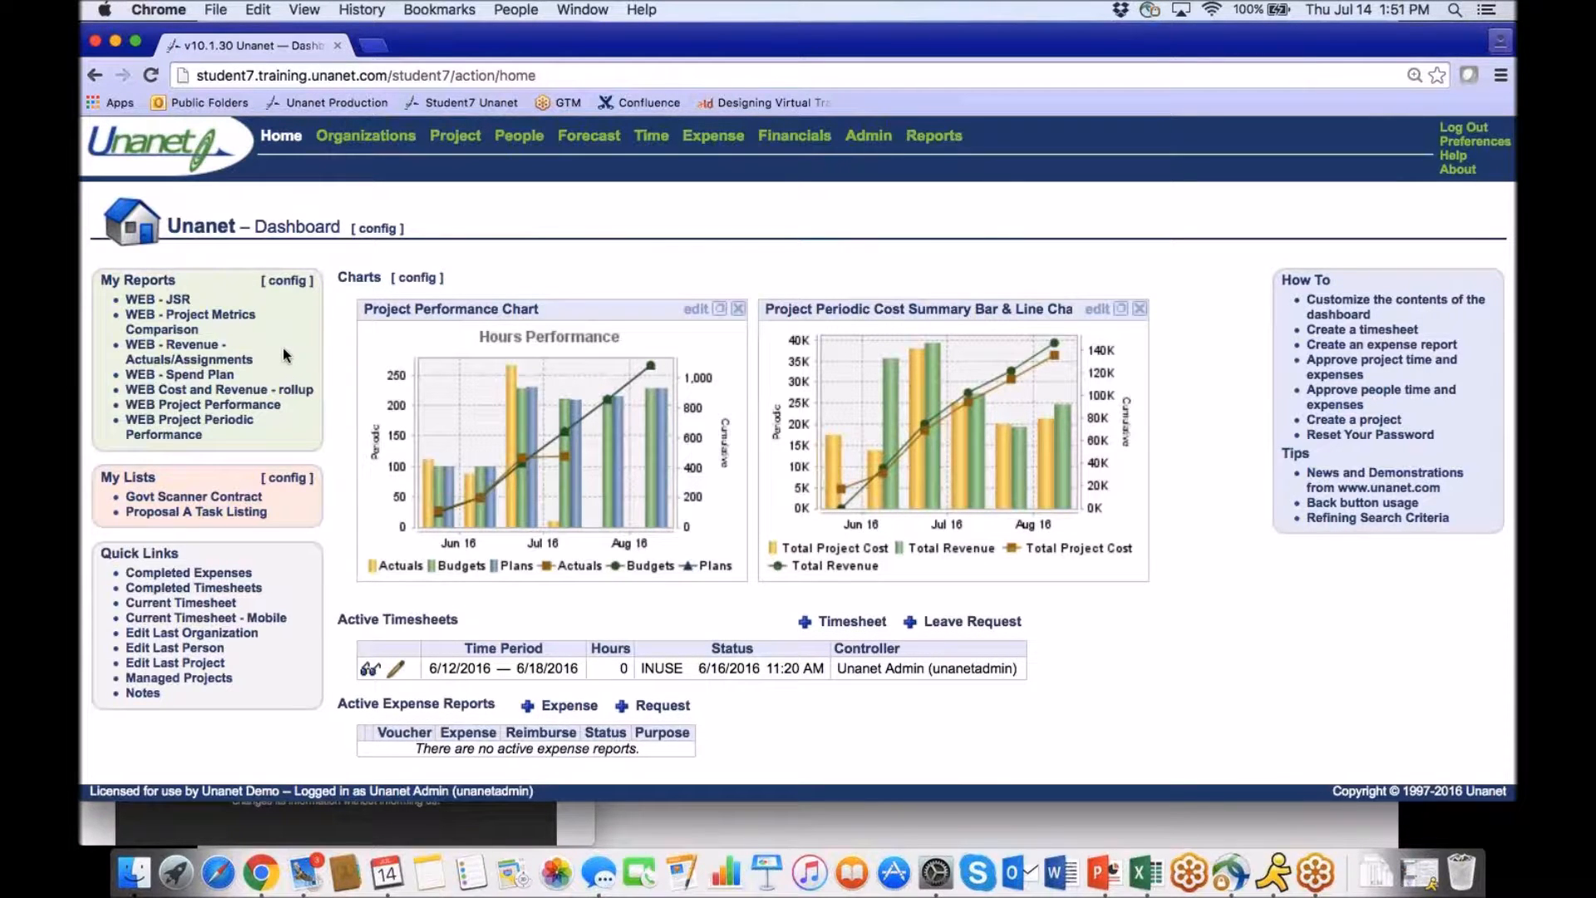
click(248, 420)
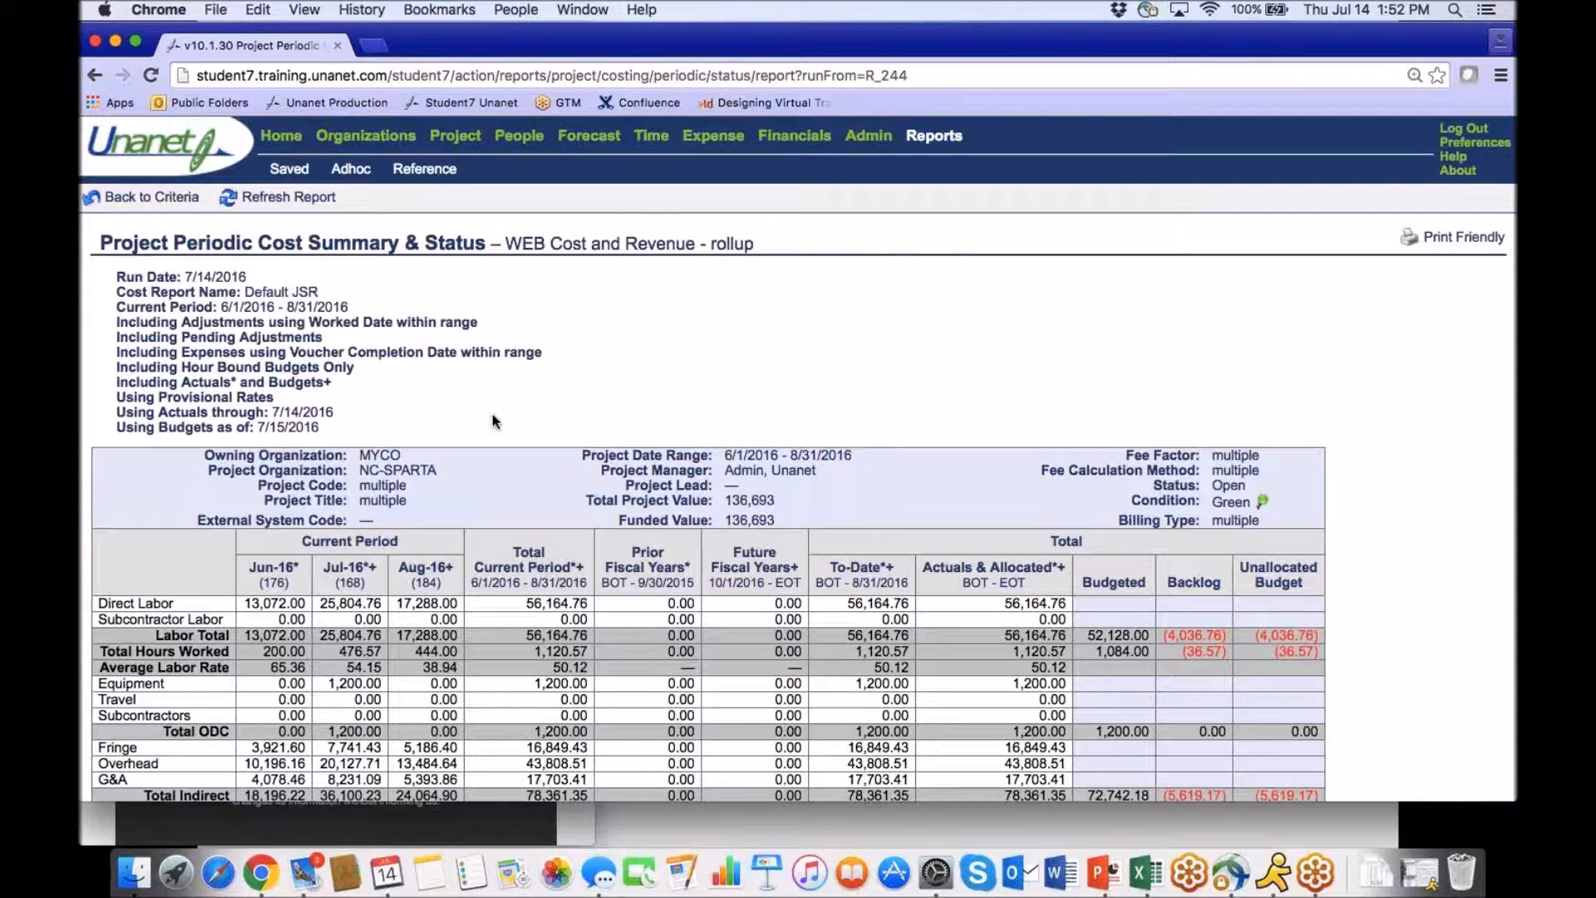
scroll(492, 421, down, 3)
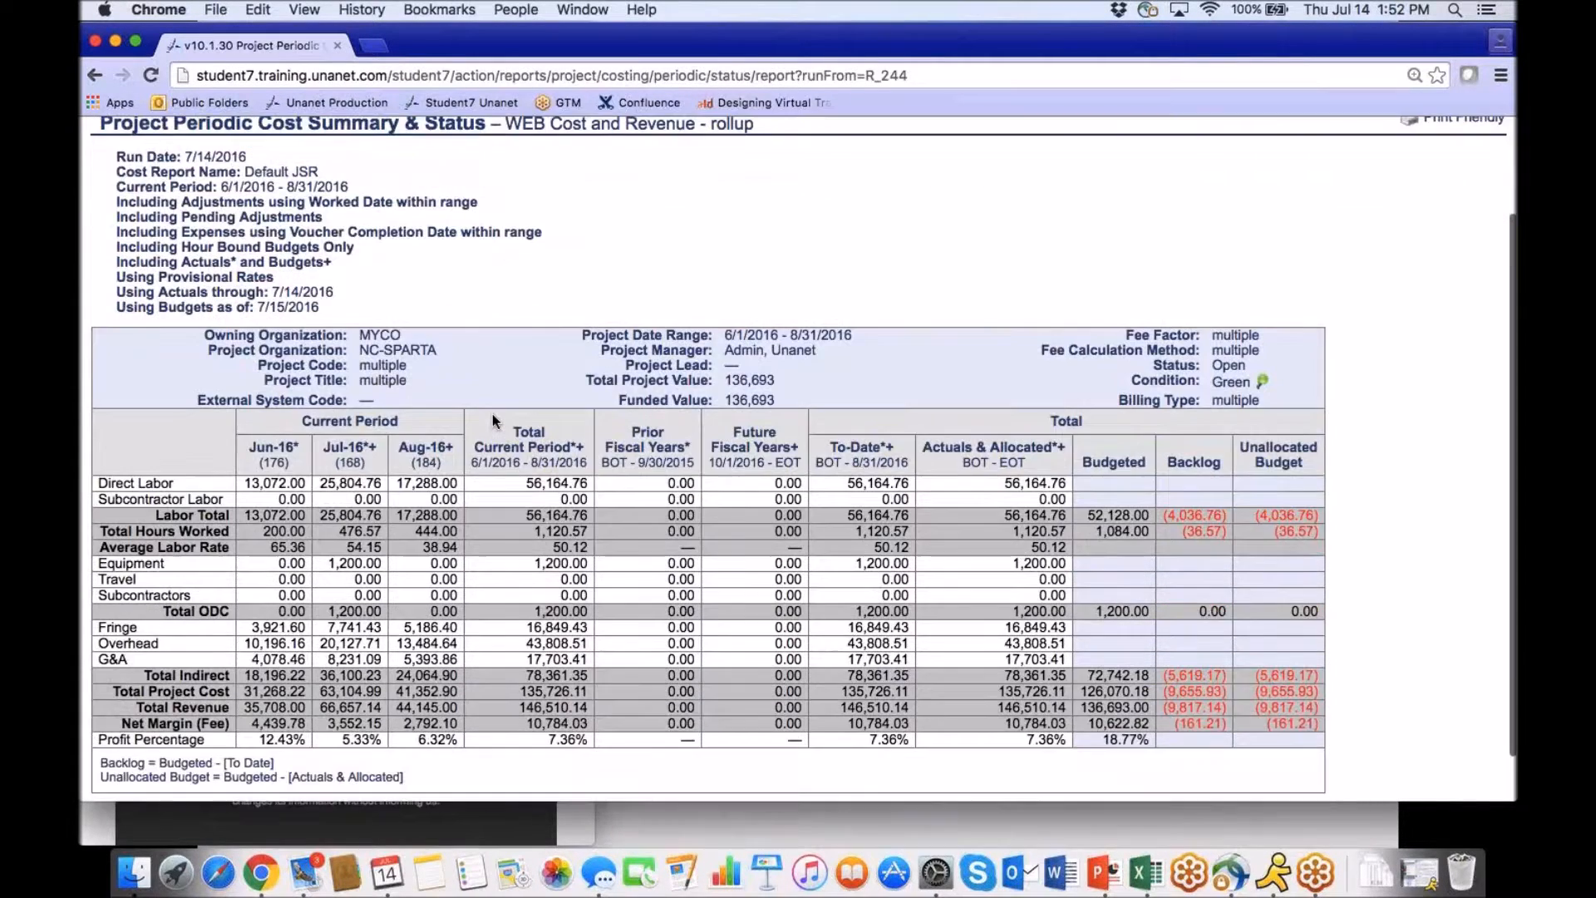
Examine the WEB Cost and Revenue - rollup report's actuals and budgets basis, cutoff dates, and cost and revenue totals.
scroll(492, 412, down, 2)
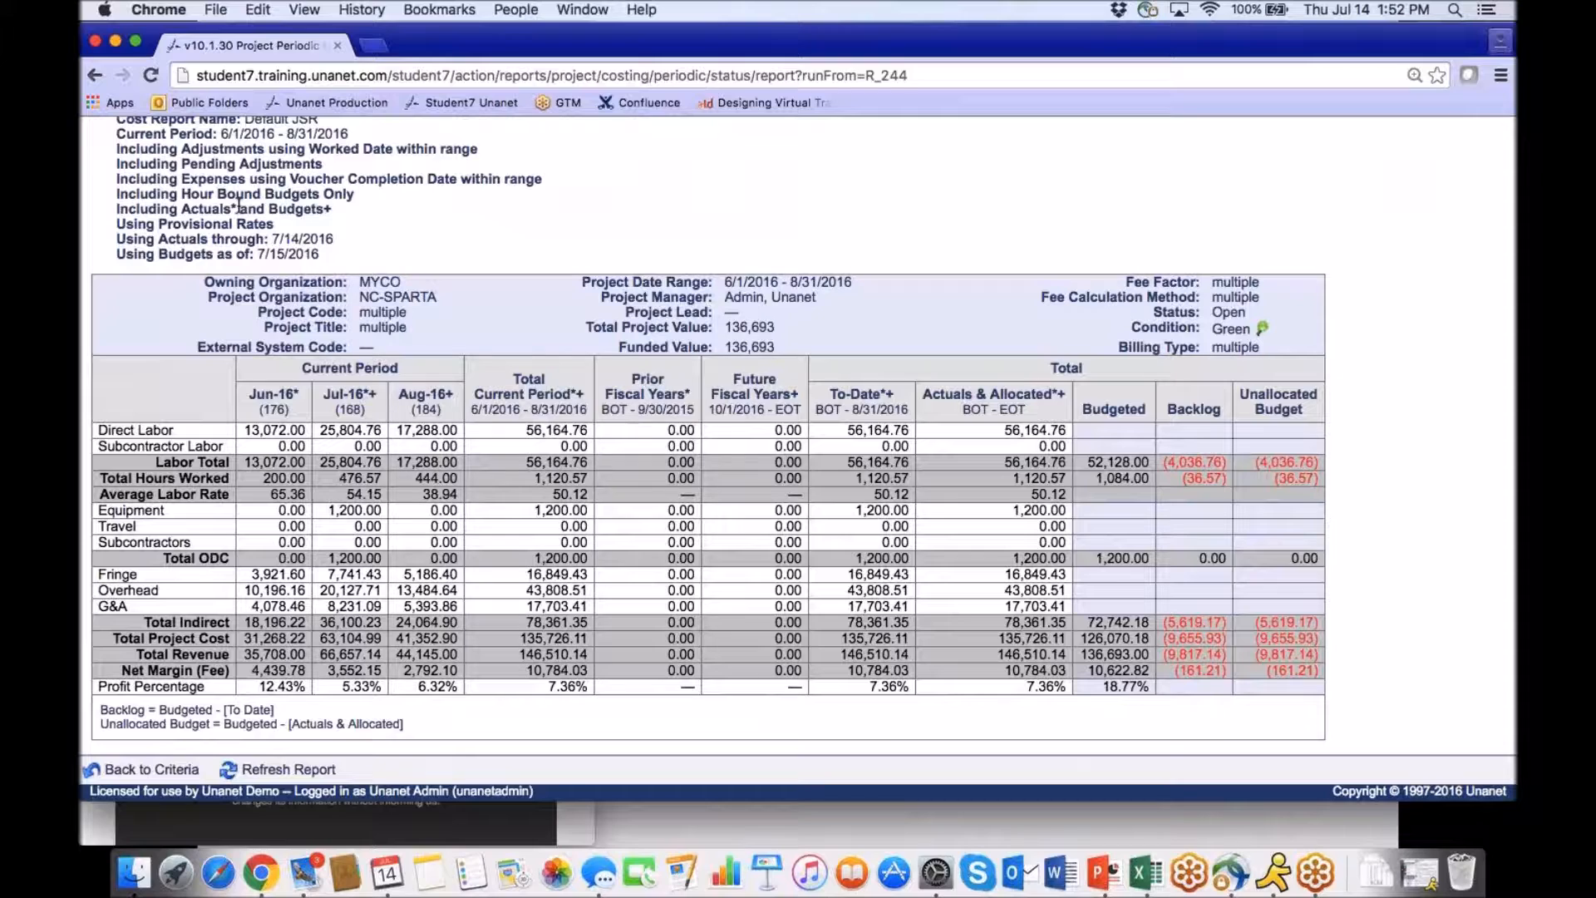
drag(335, 240, 276, 239)
drag(335, 209, 260, 252)
click(273, 215)
click(261, 253)
scroll(938, 230, up, 2)
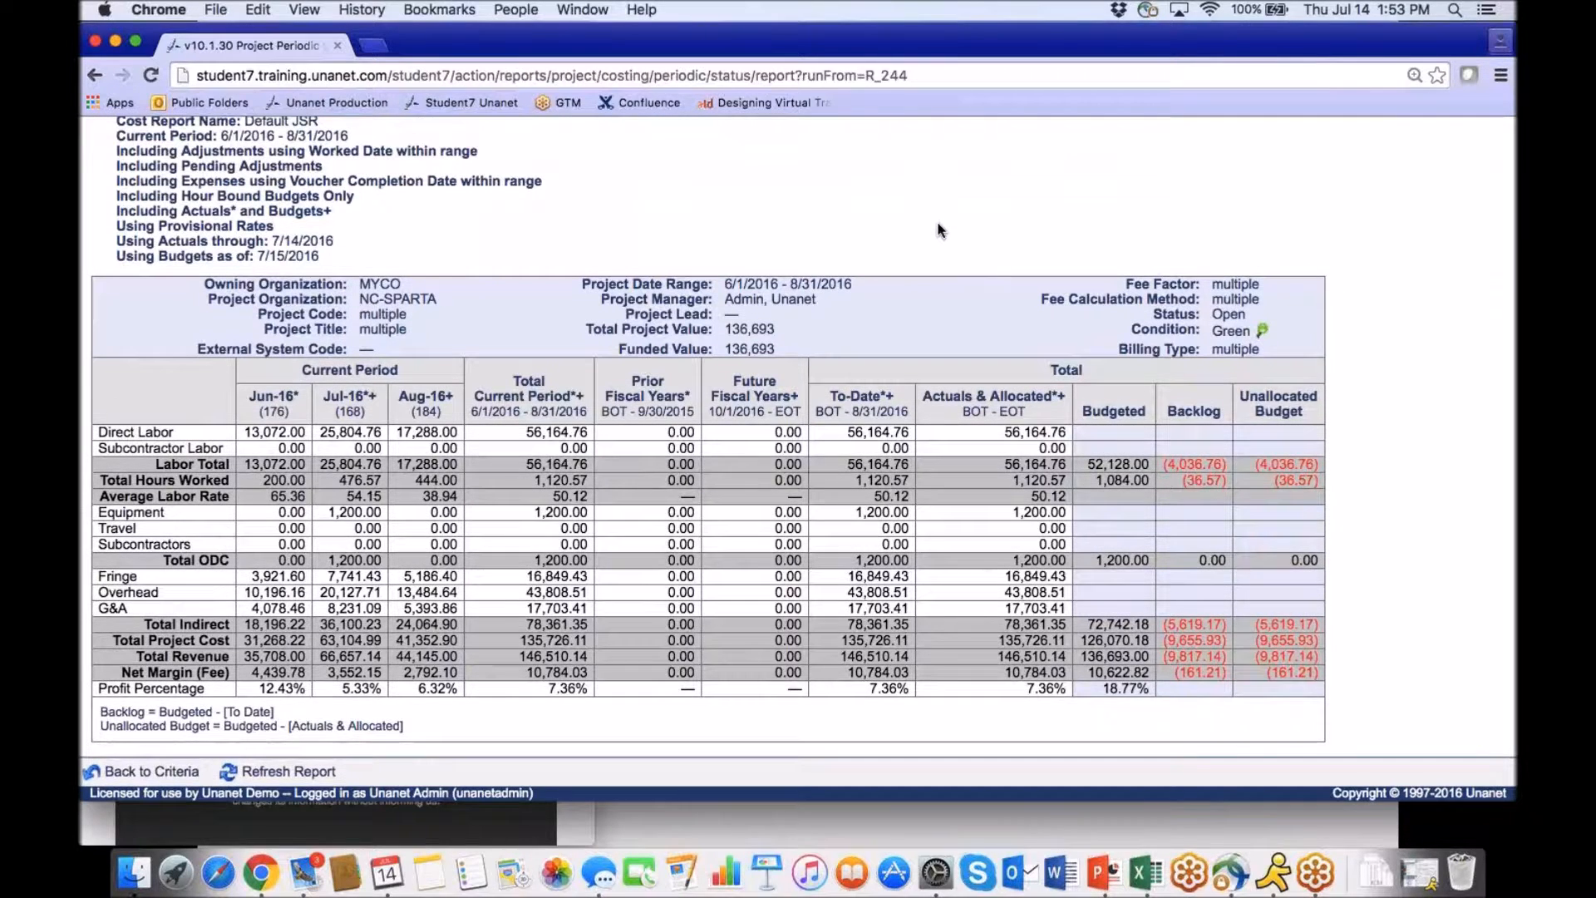
scroll(938, 231, up, 1)
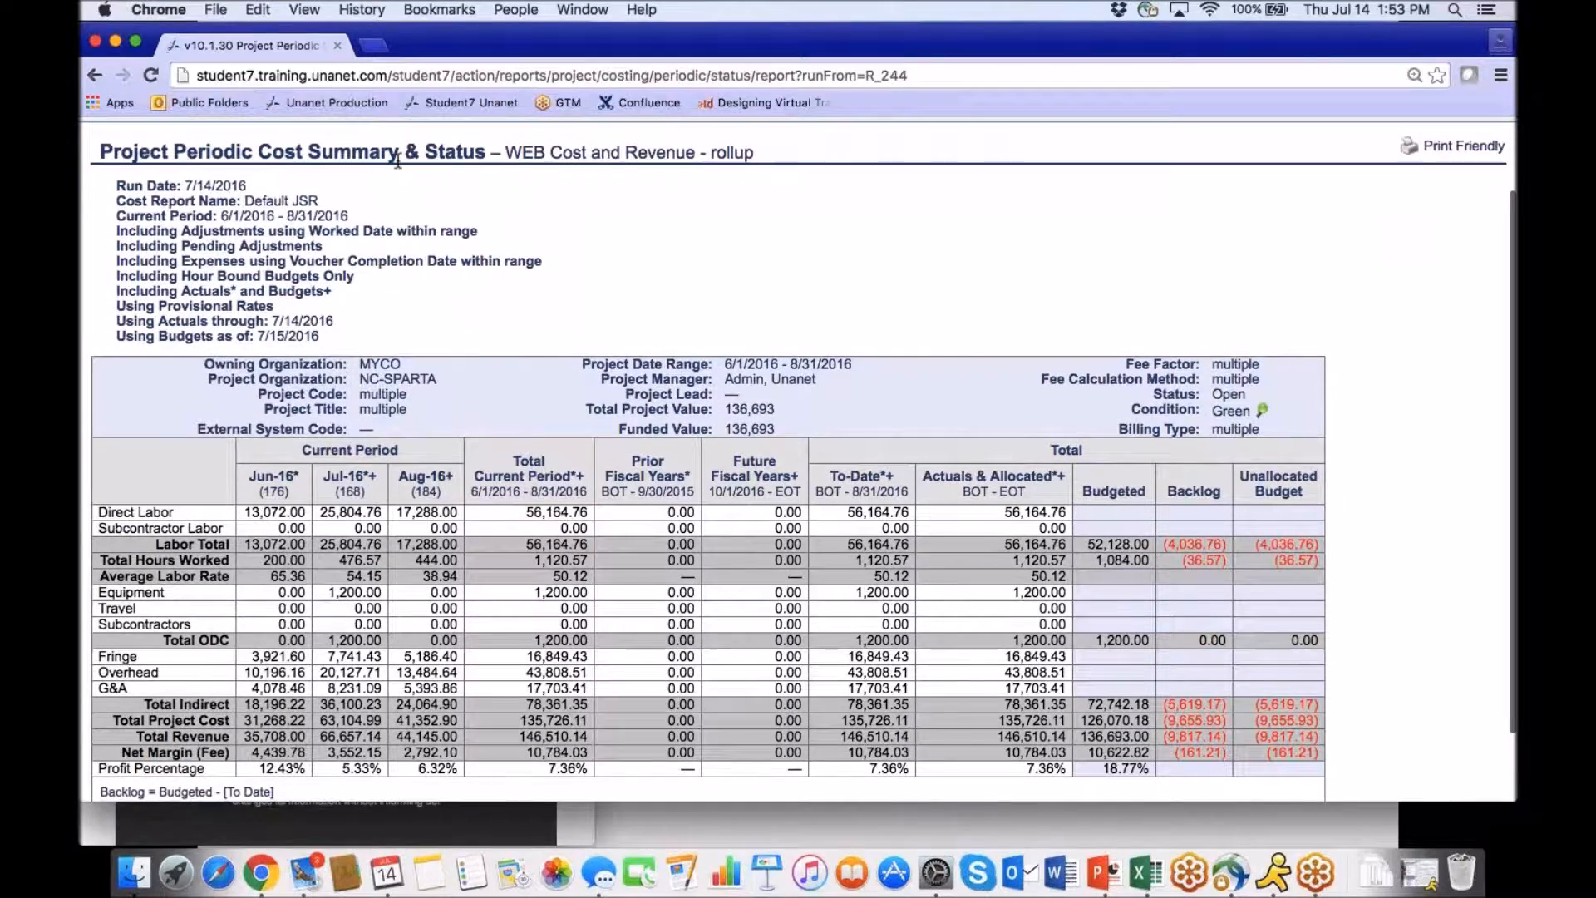
scroll(398, 166, up, 2)
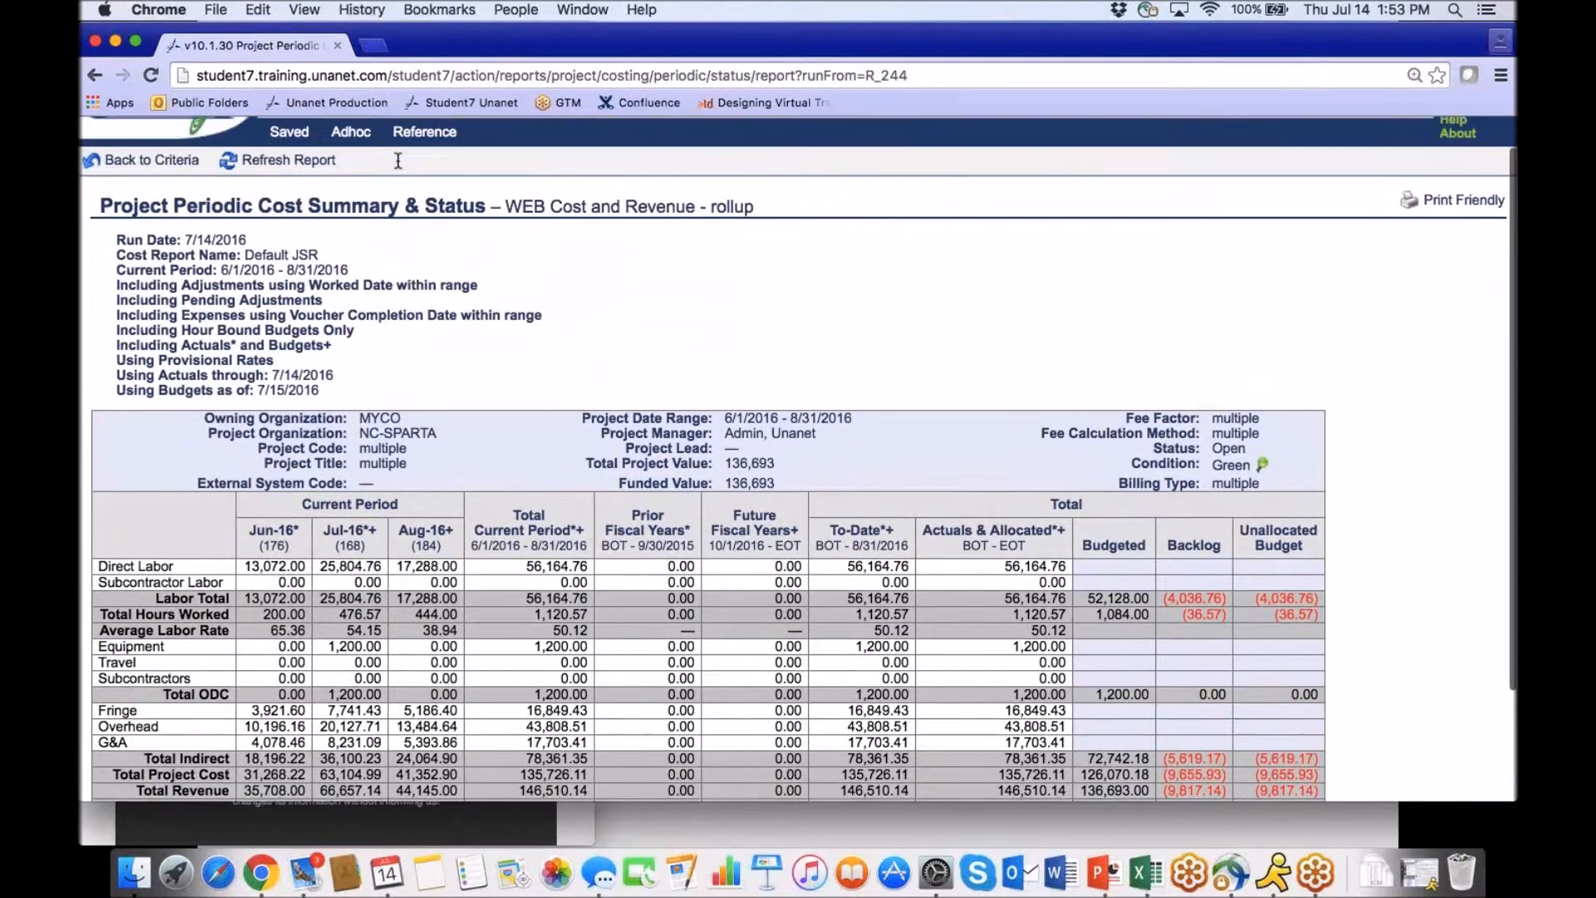
Open the rollup report's criteria and review the selected projects, roll-up option, indirect cost rate, reporting period and schedule type.
click(149, 169)
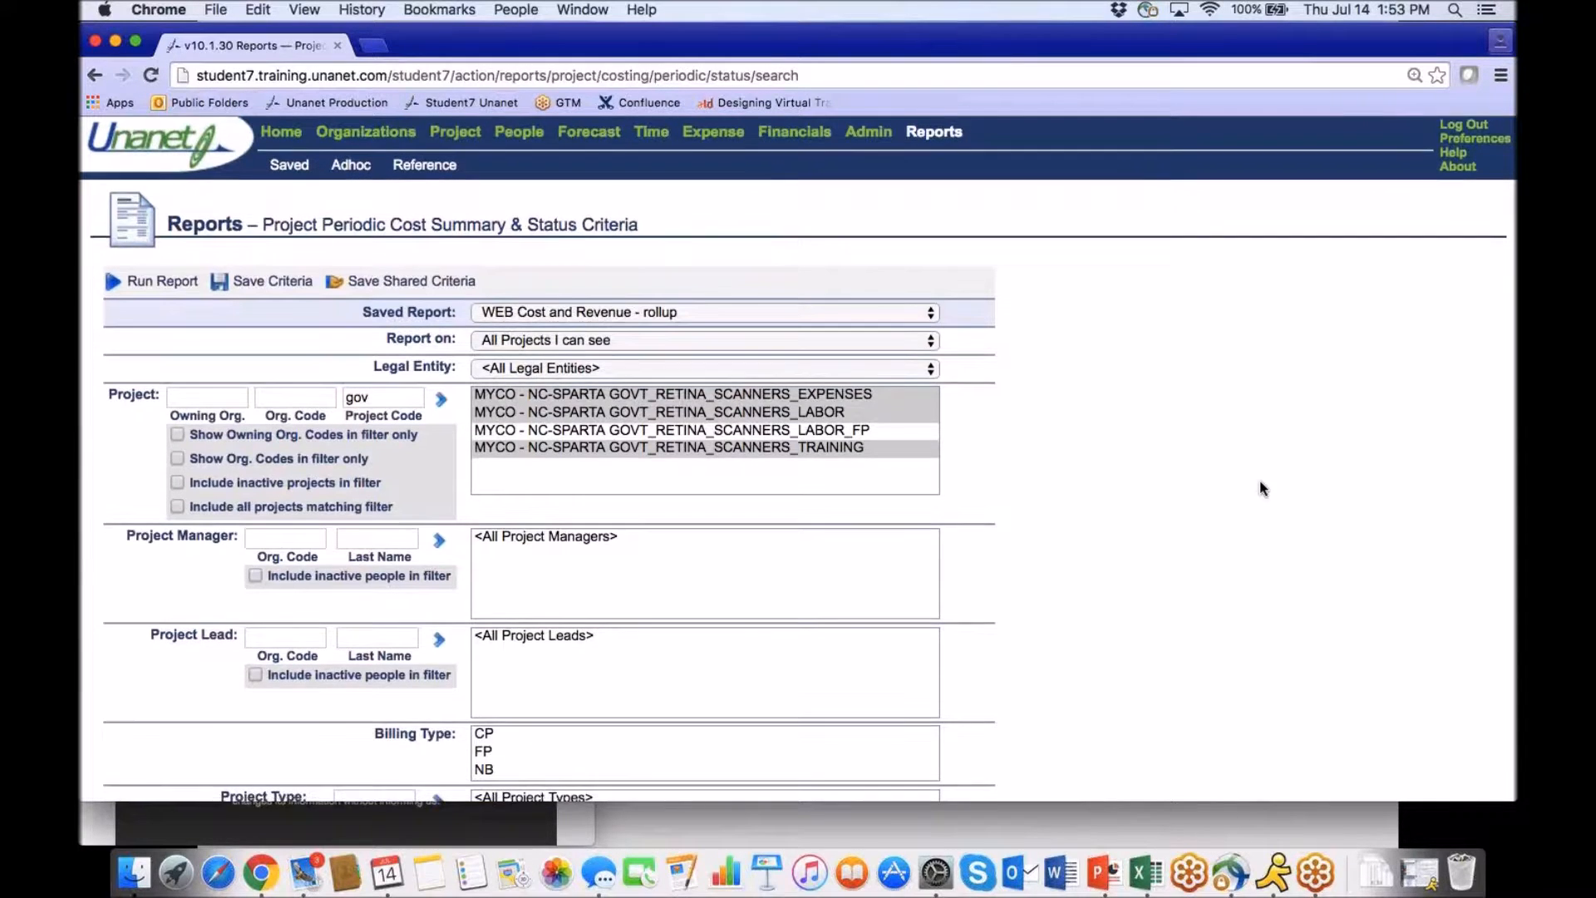
scroll(1261, 488, down, 10)
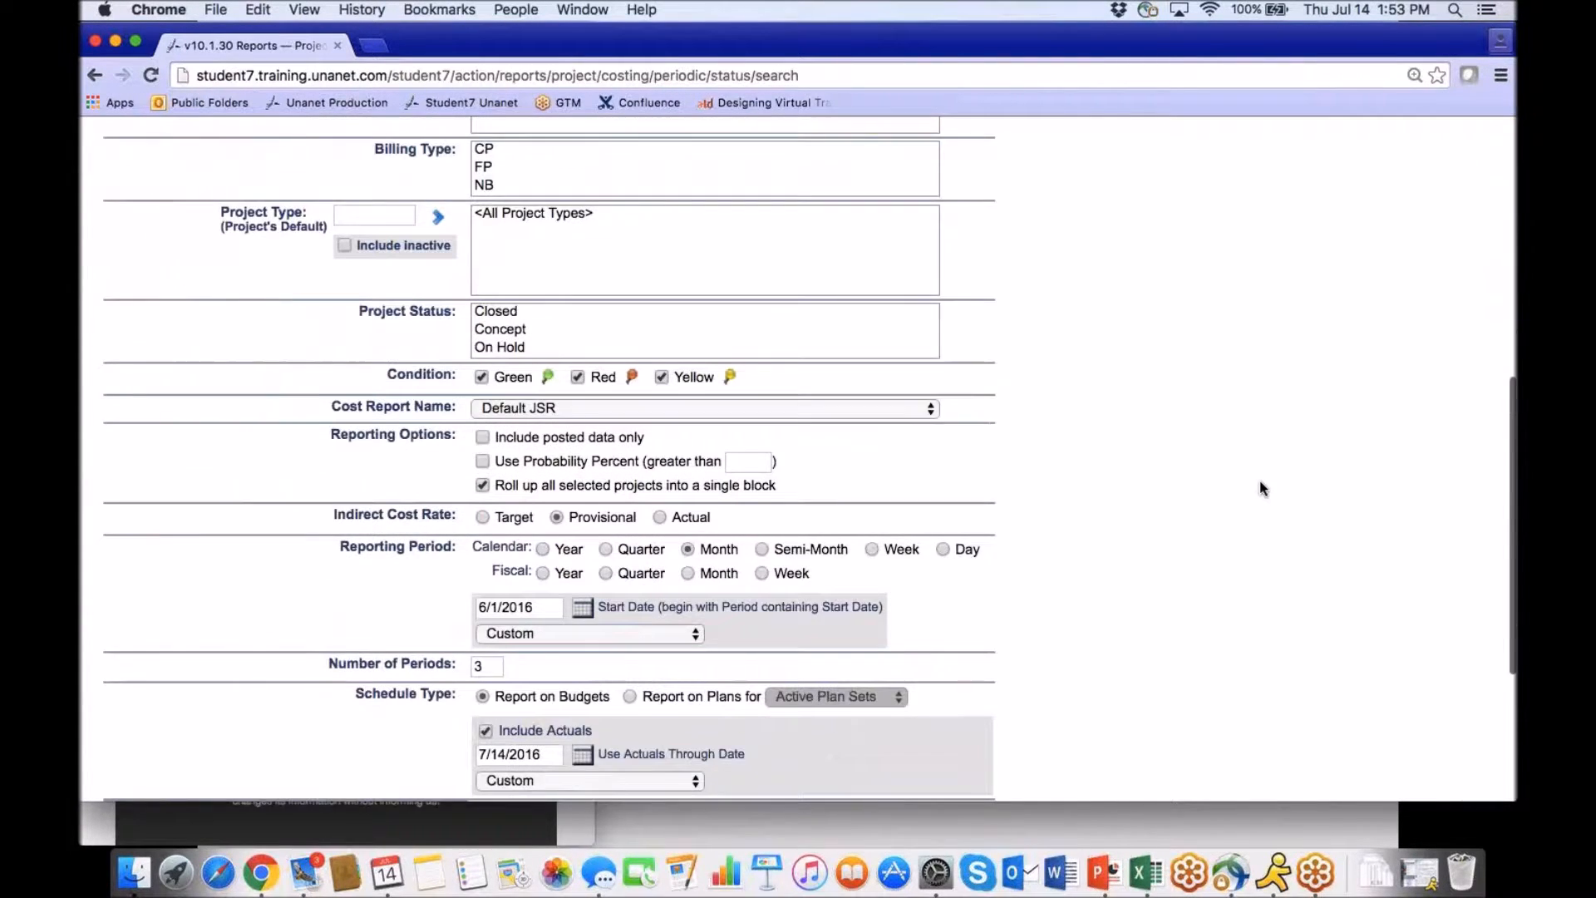
scroll(1260, 488, down, 2)
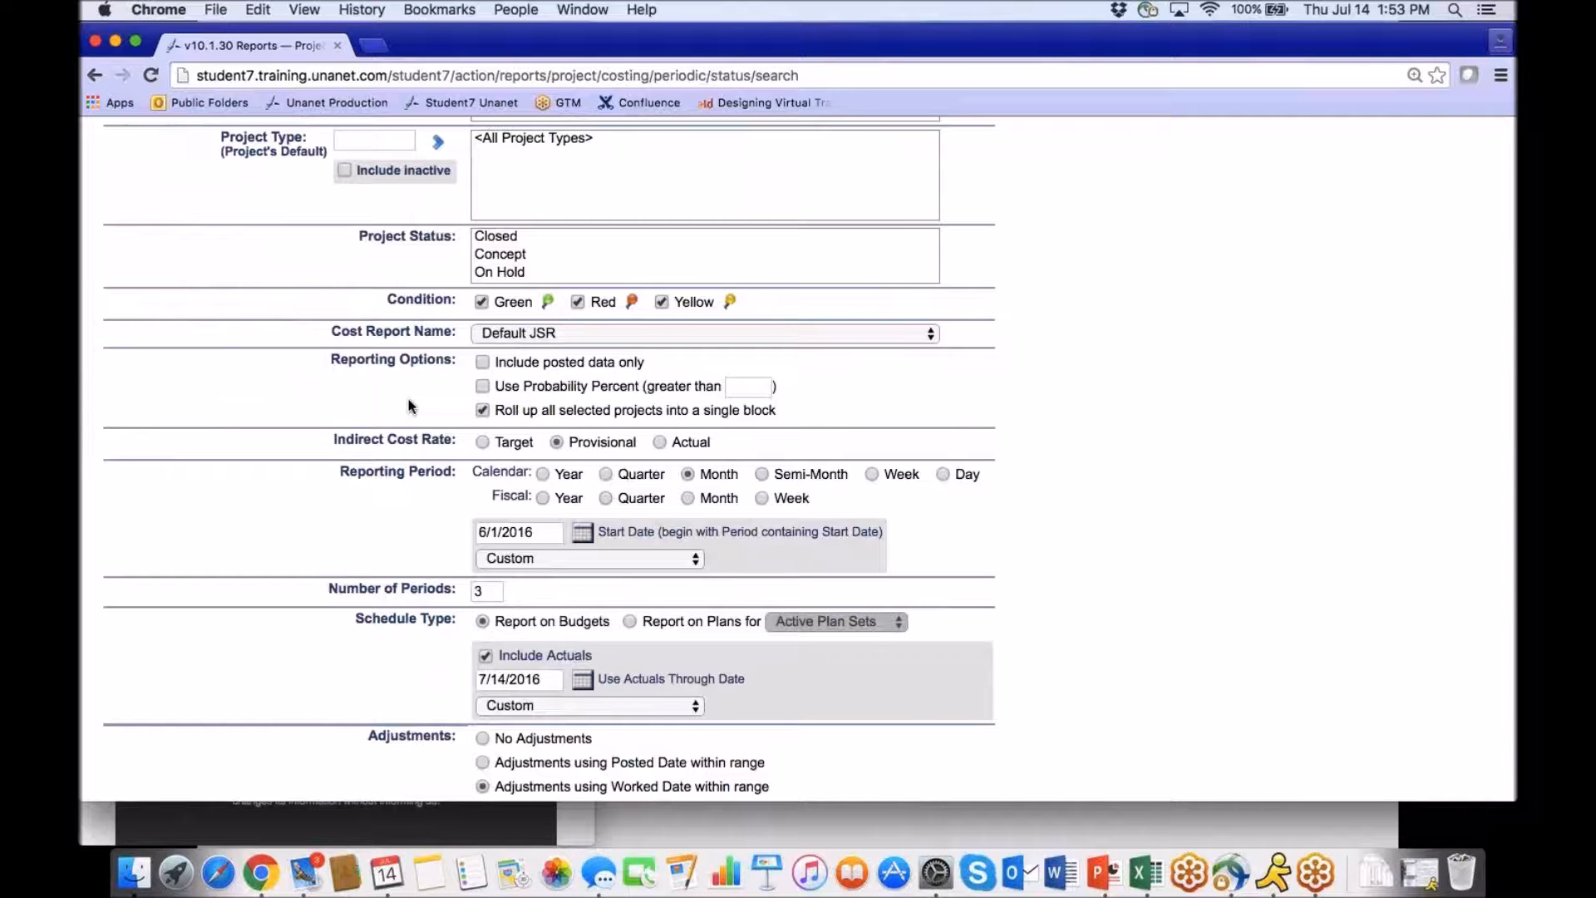
scroll(408, 406, up, 10)
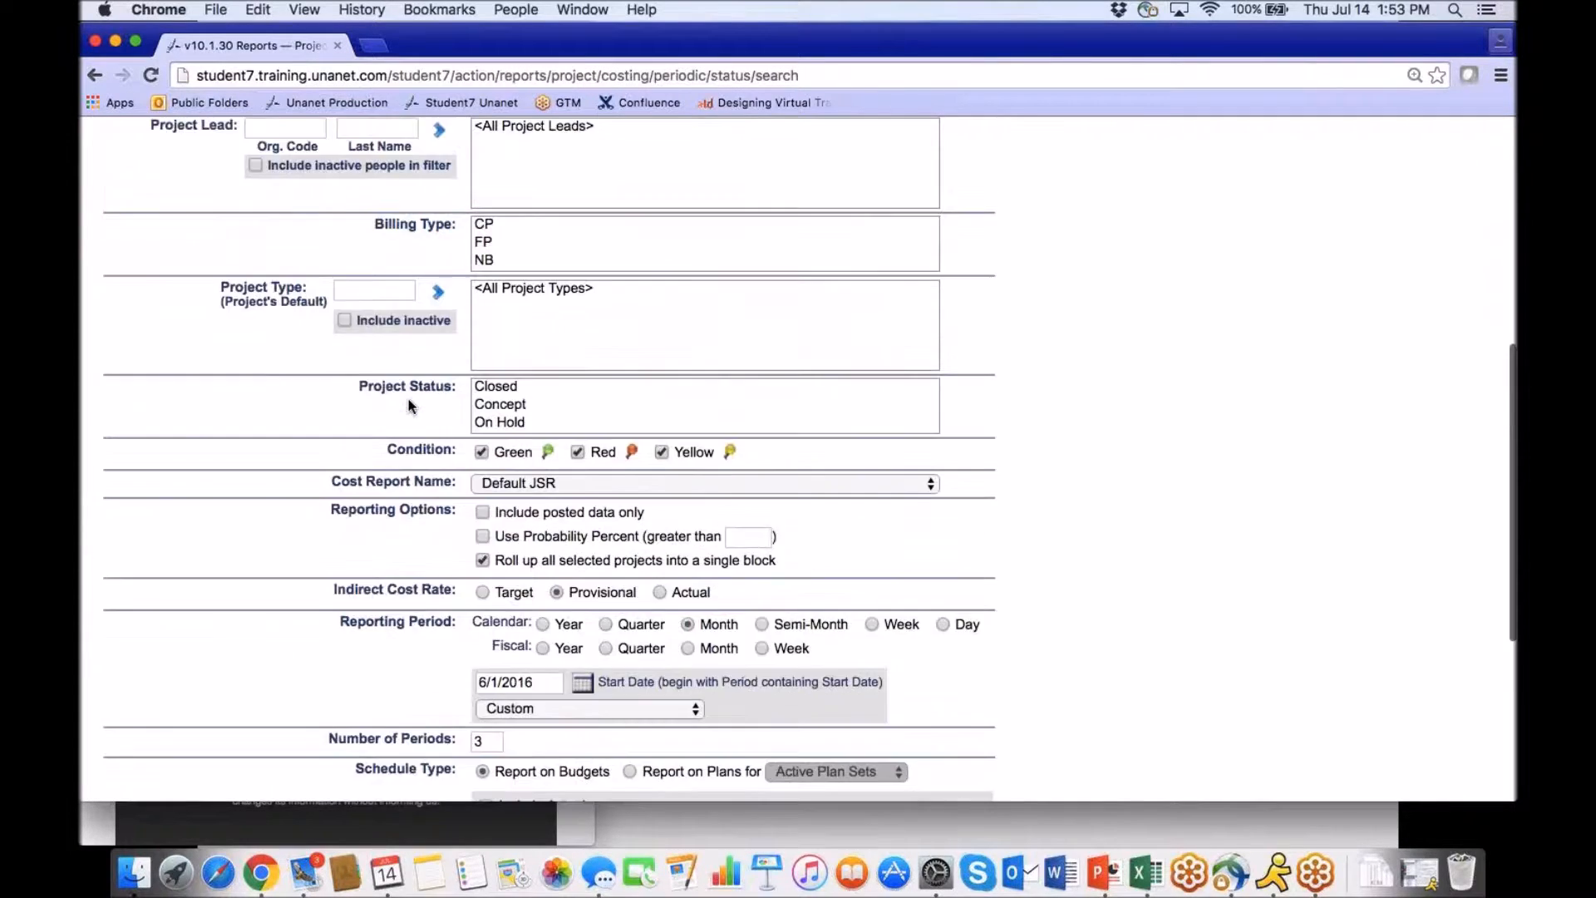
scroll(408, 406, up, 3)
From the home dashboard, run the saved WEB Project Performance report and the WEB Project Periodic Performance report, reviewing the budget and actual hours in each.
click(281, 135)
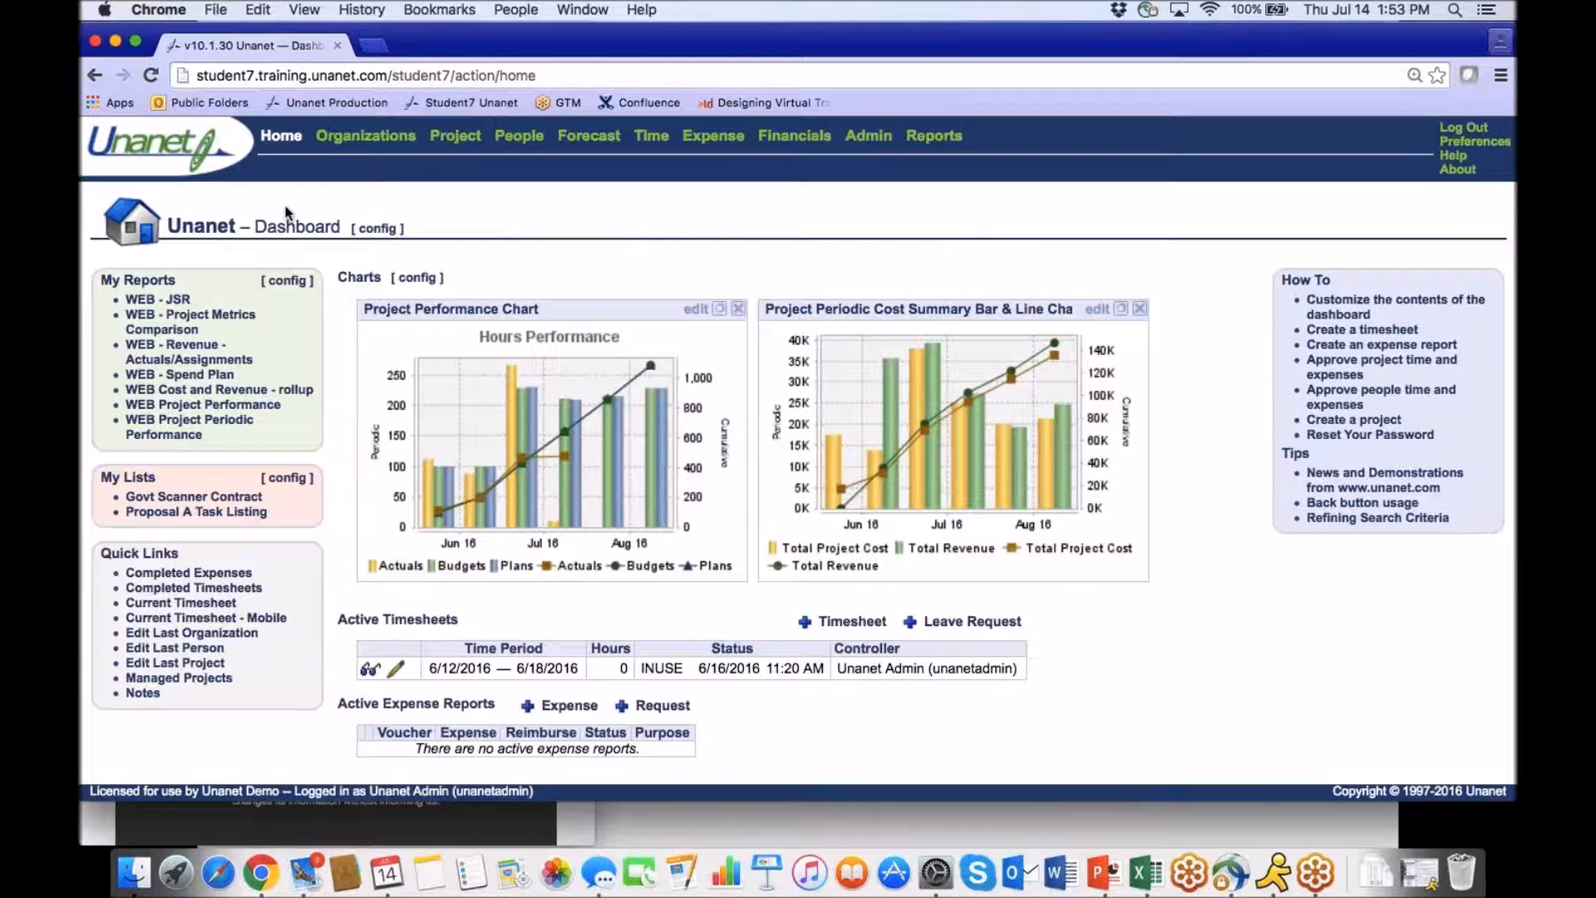
click(259, 407)
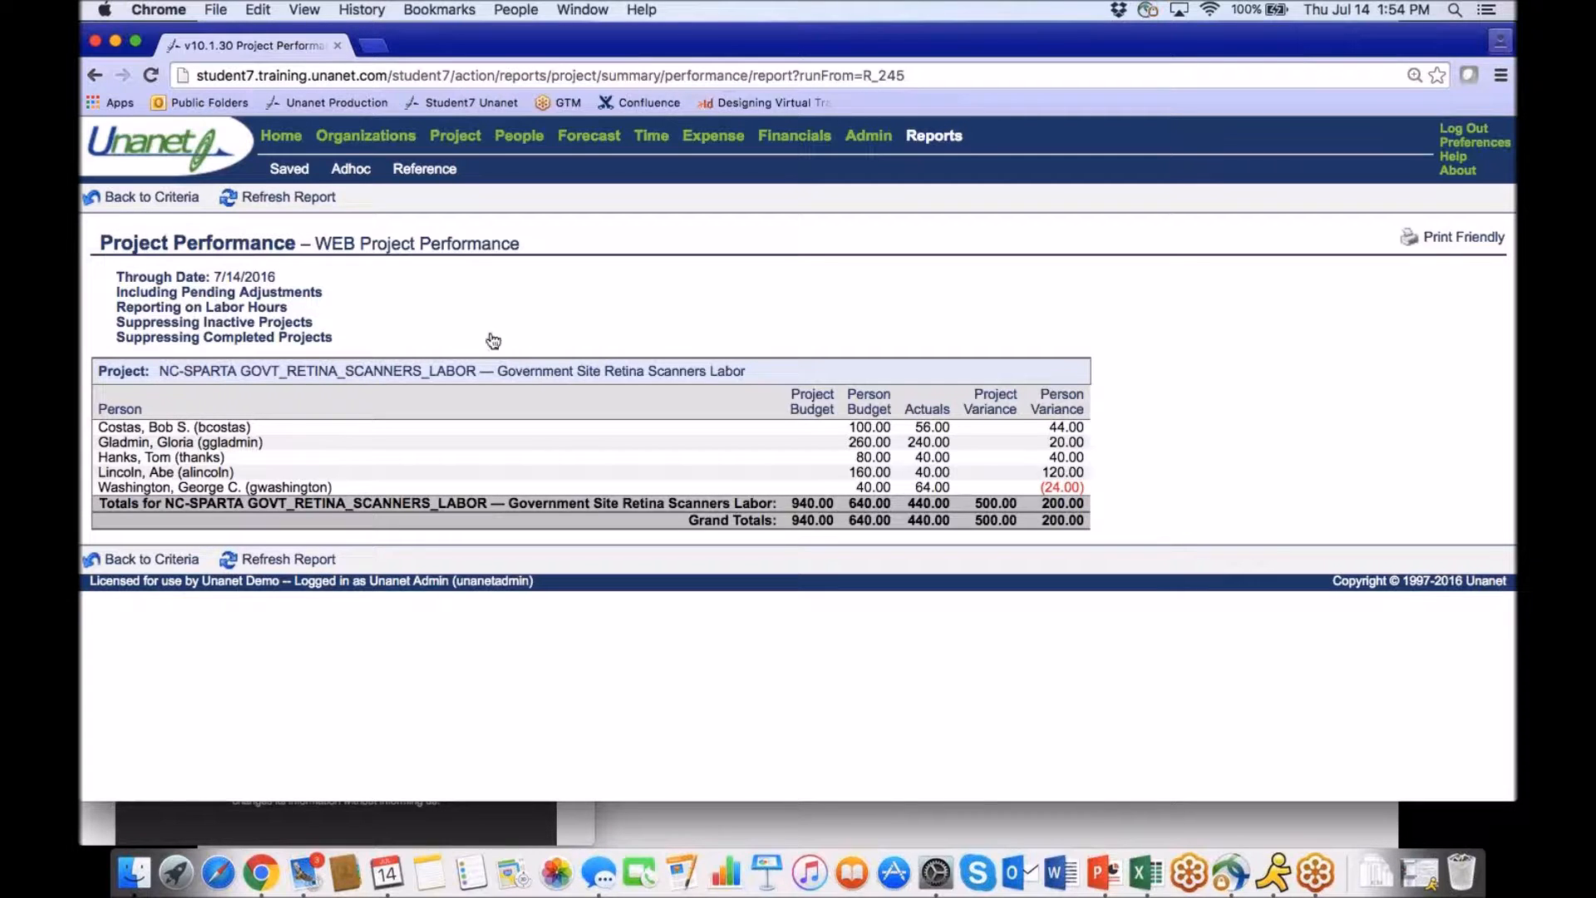
click(290, 145)
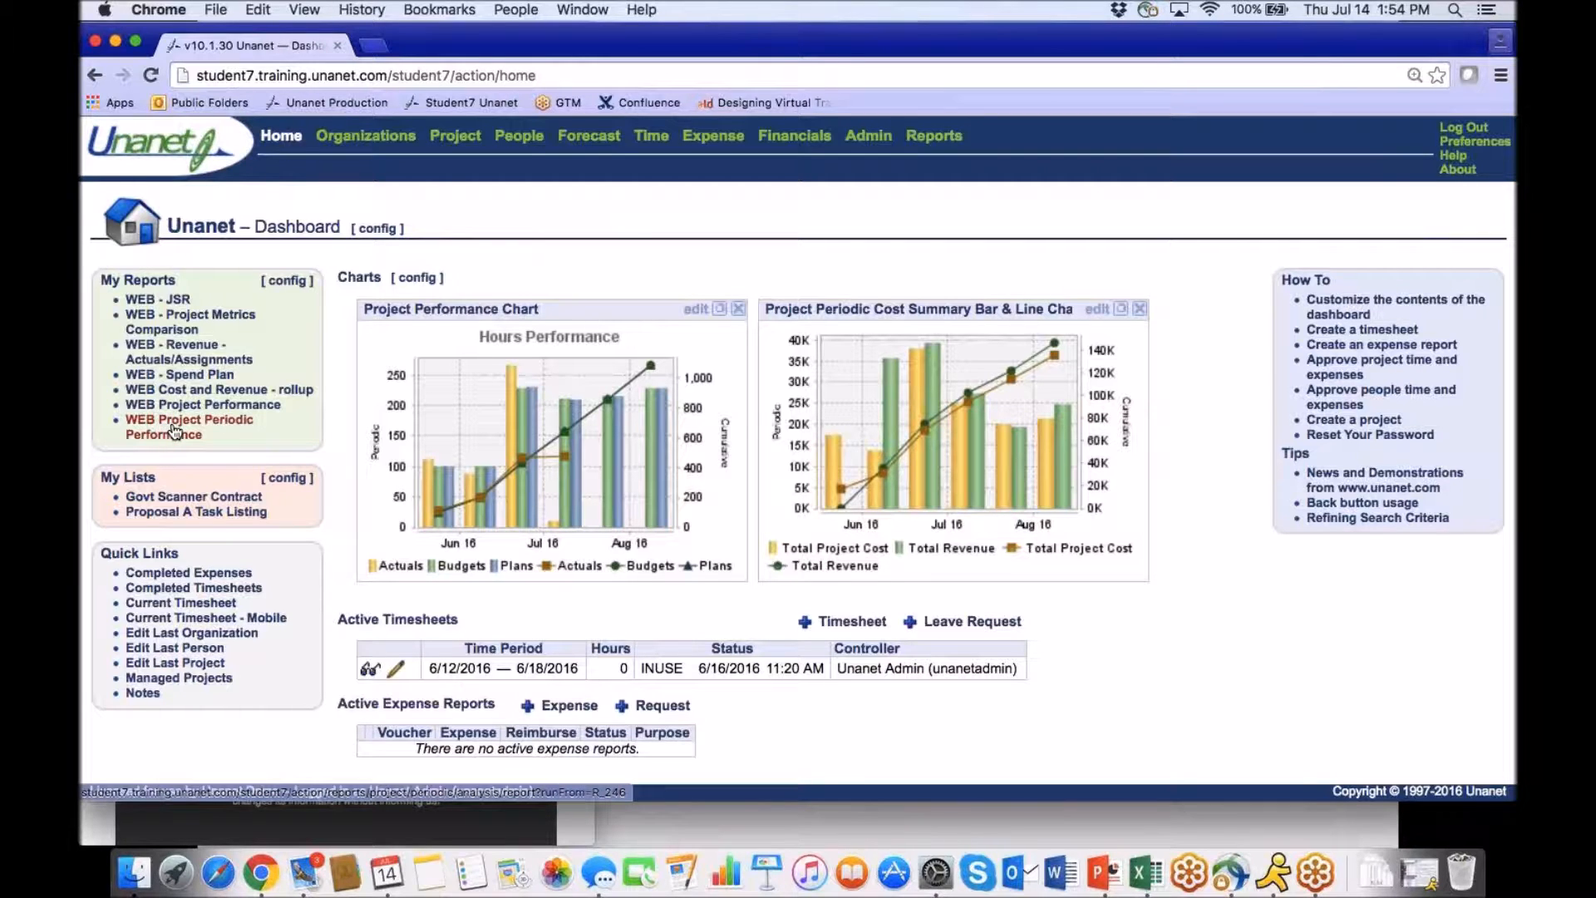
click(186, 427)
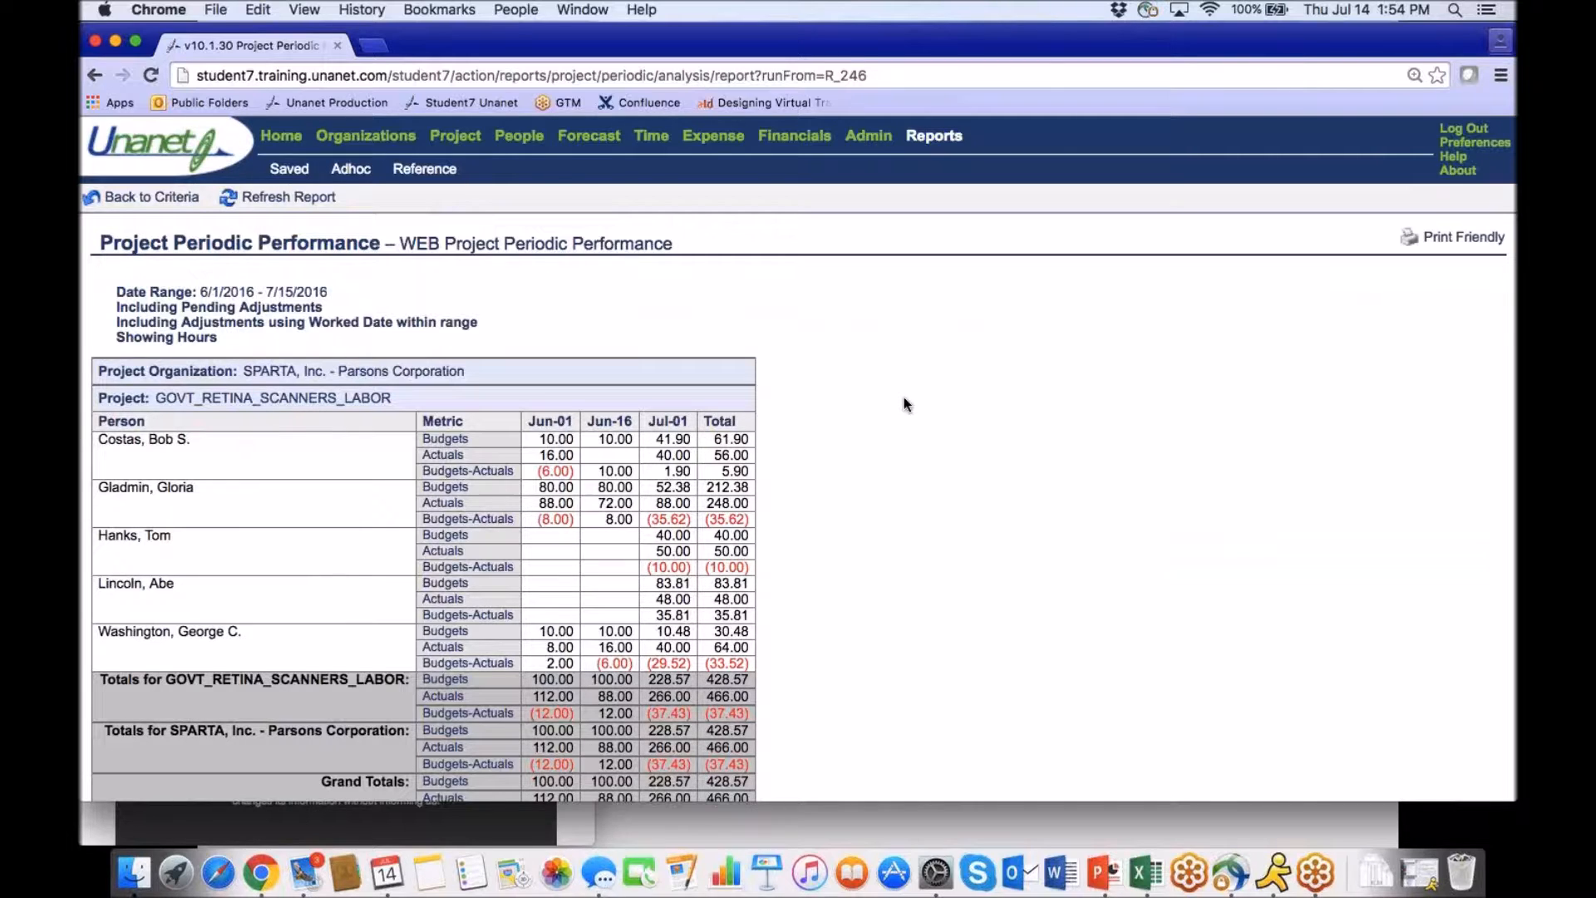
scroll(905, 404, down, 2)
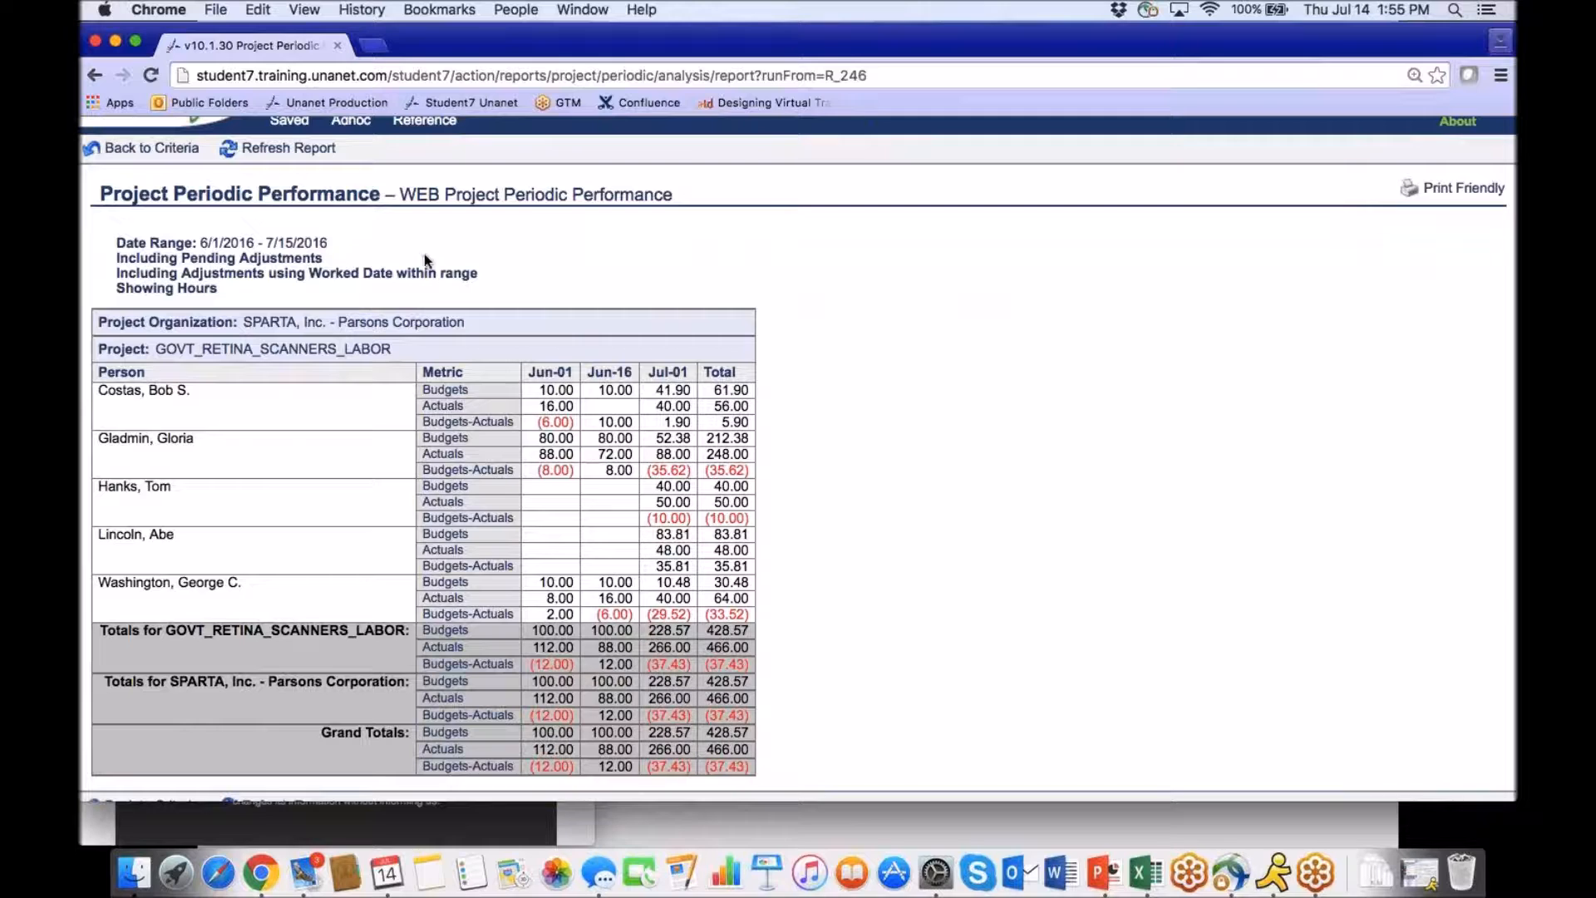
Change the Project Periodic Performance criteria to show labor categories instead of people, and rerun the report.
click(138, 153)
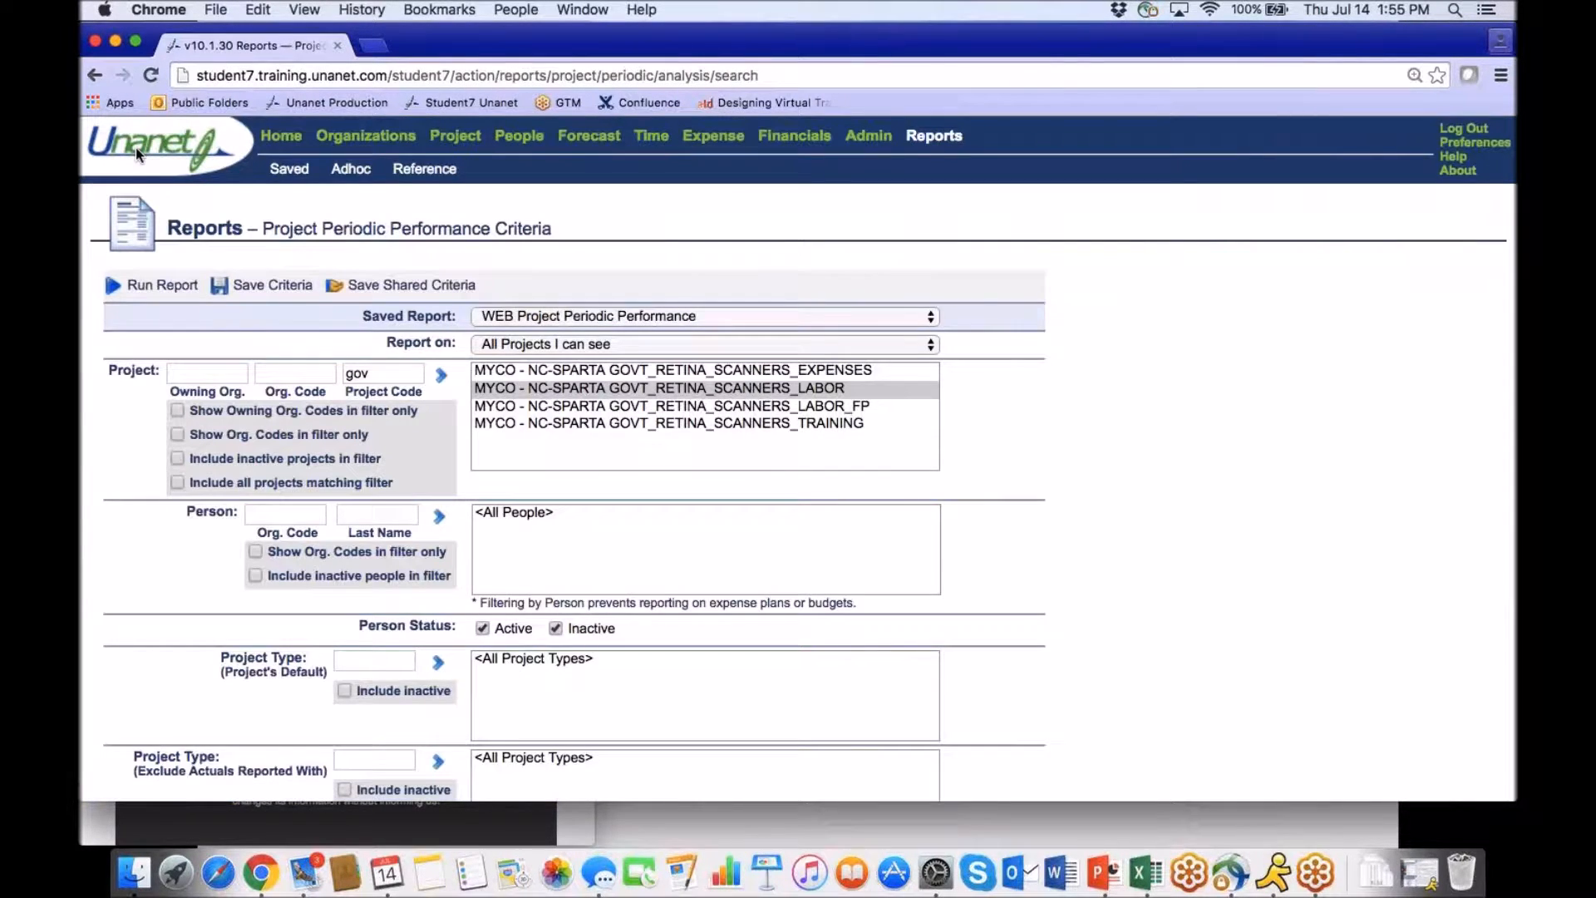
scroll(136, 147, down, 10)
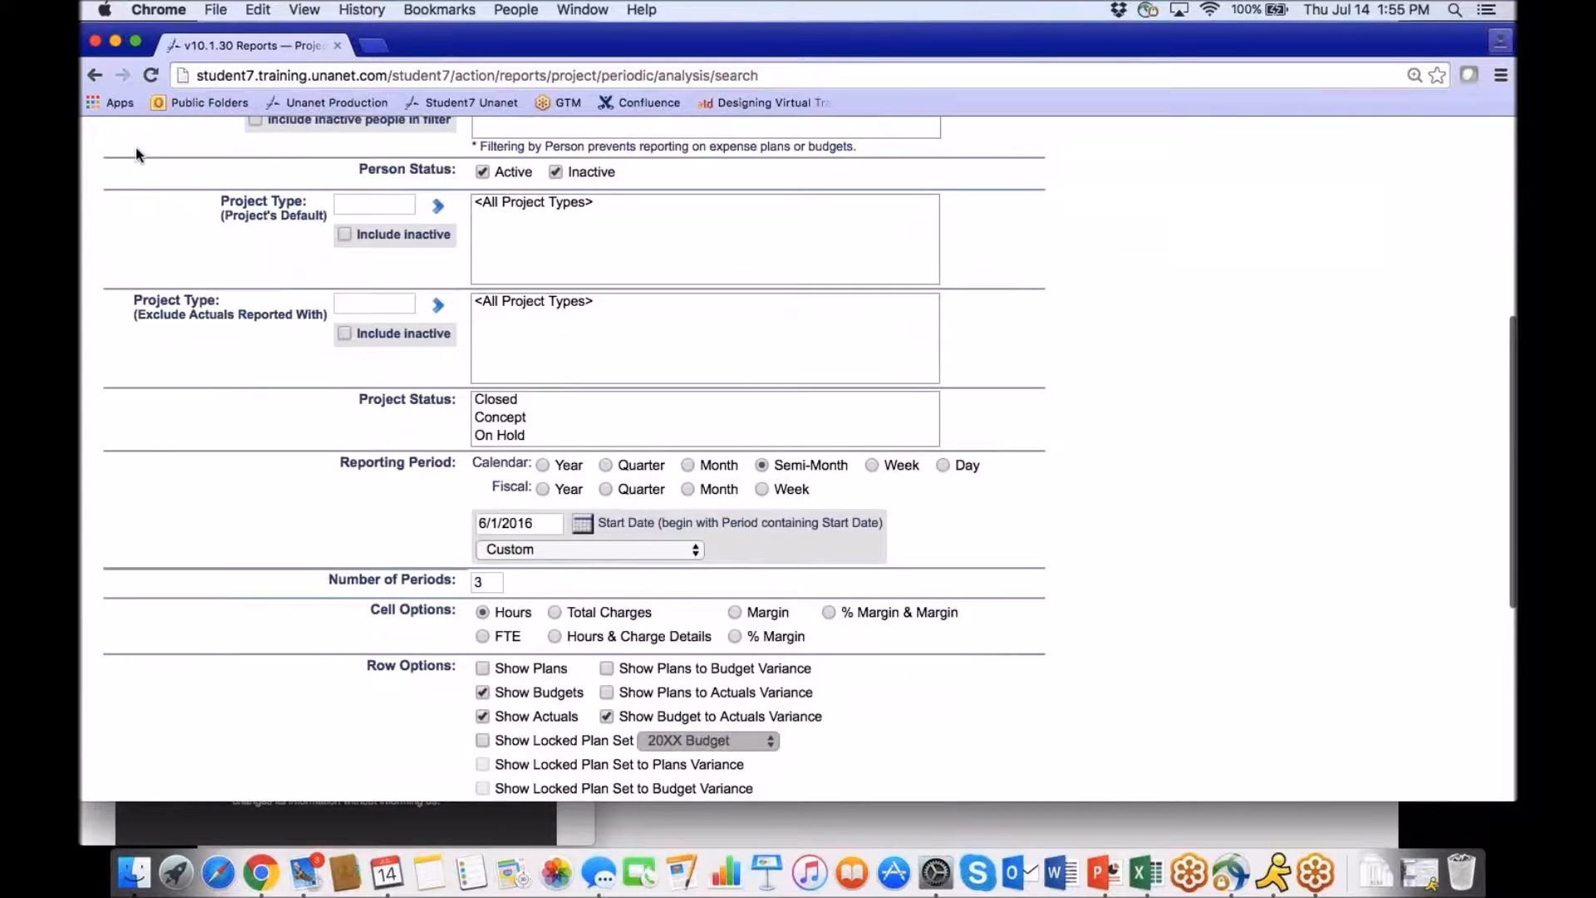
scroll(136, 154, down, 1)
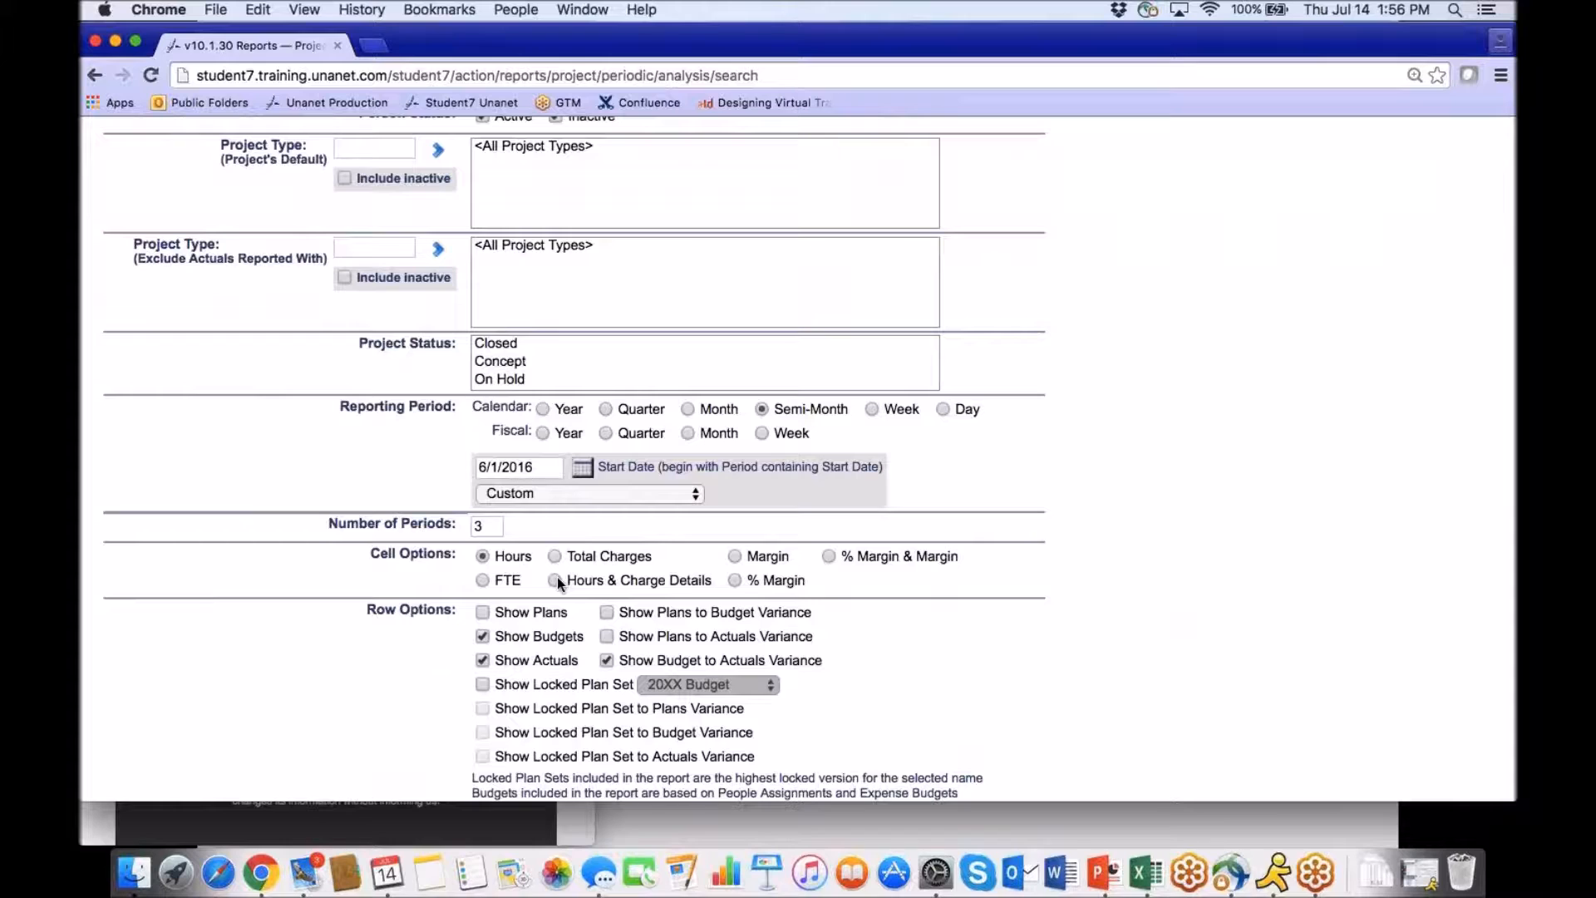
scroll(558, 580, down, 2)
scroll(376, 632, down, 2)
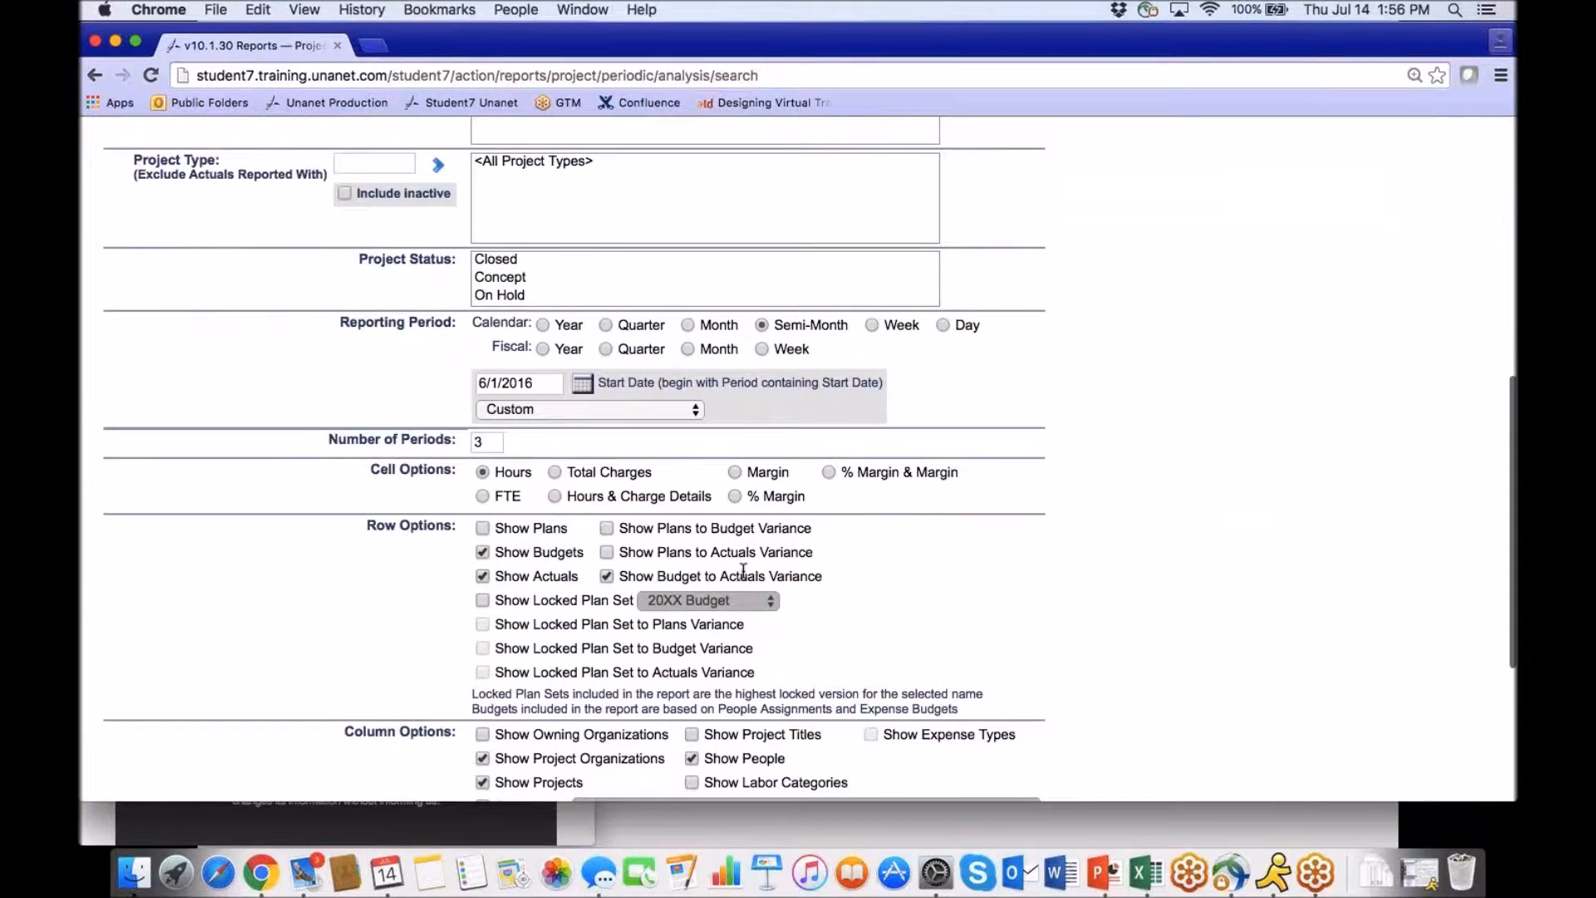
scroll(414, 598, down, 2)
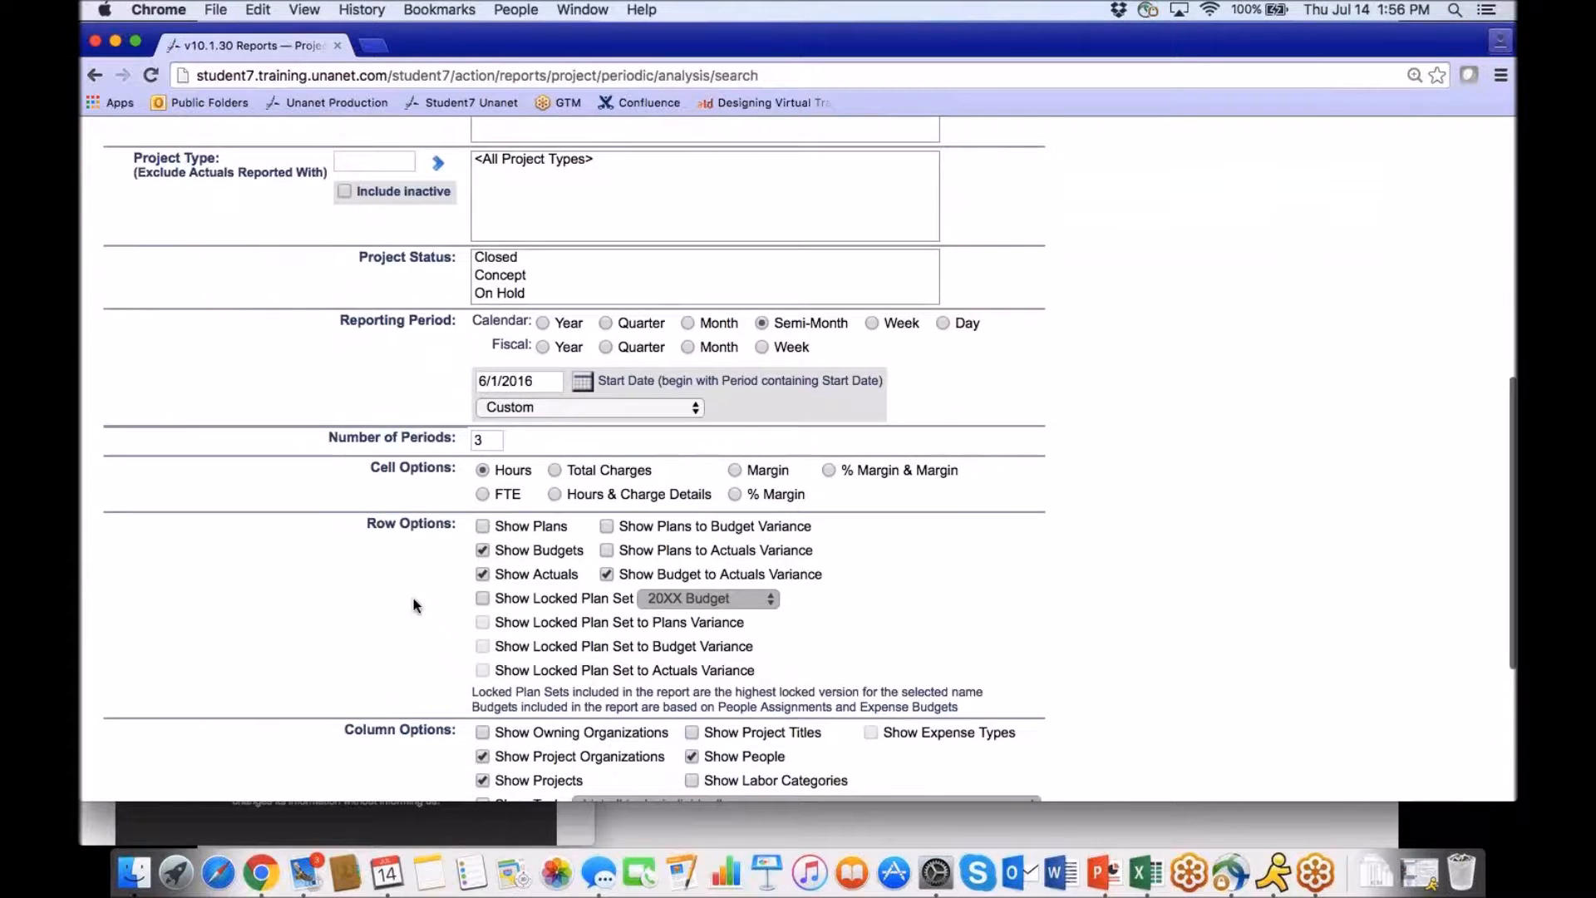
scroll(413, 604, down, 1)
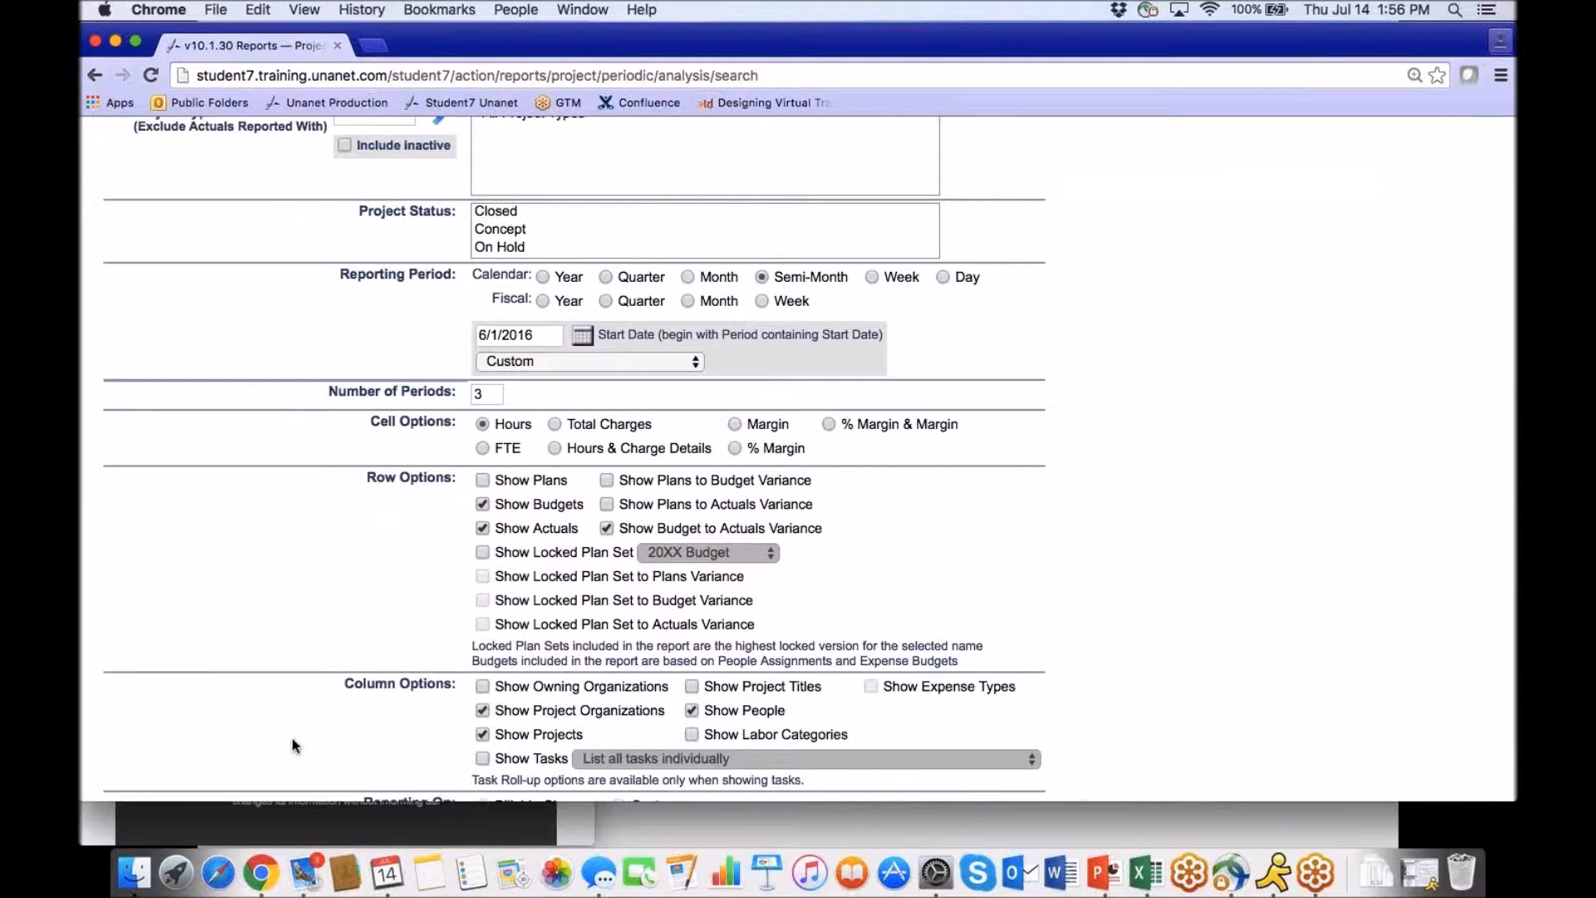
click(690, 710)
click(691, 734)
scroll(273, 625, up, 5)
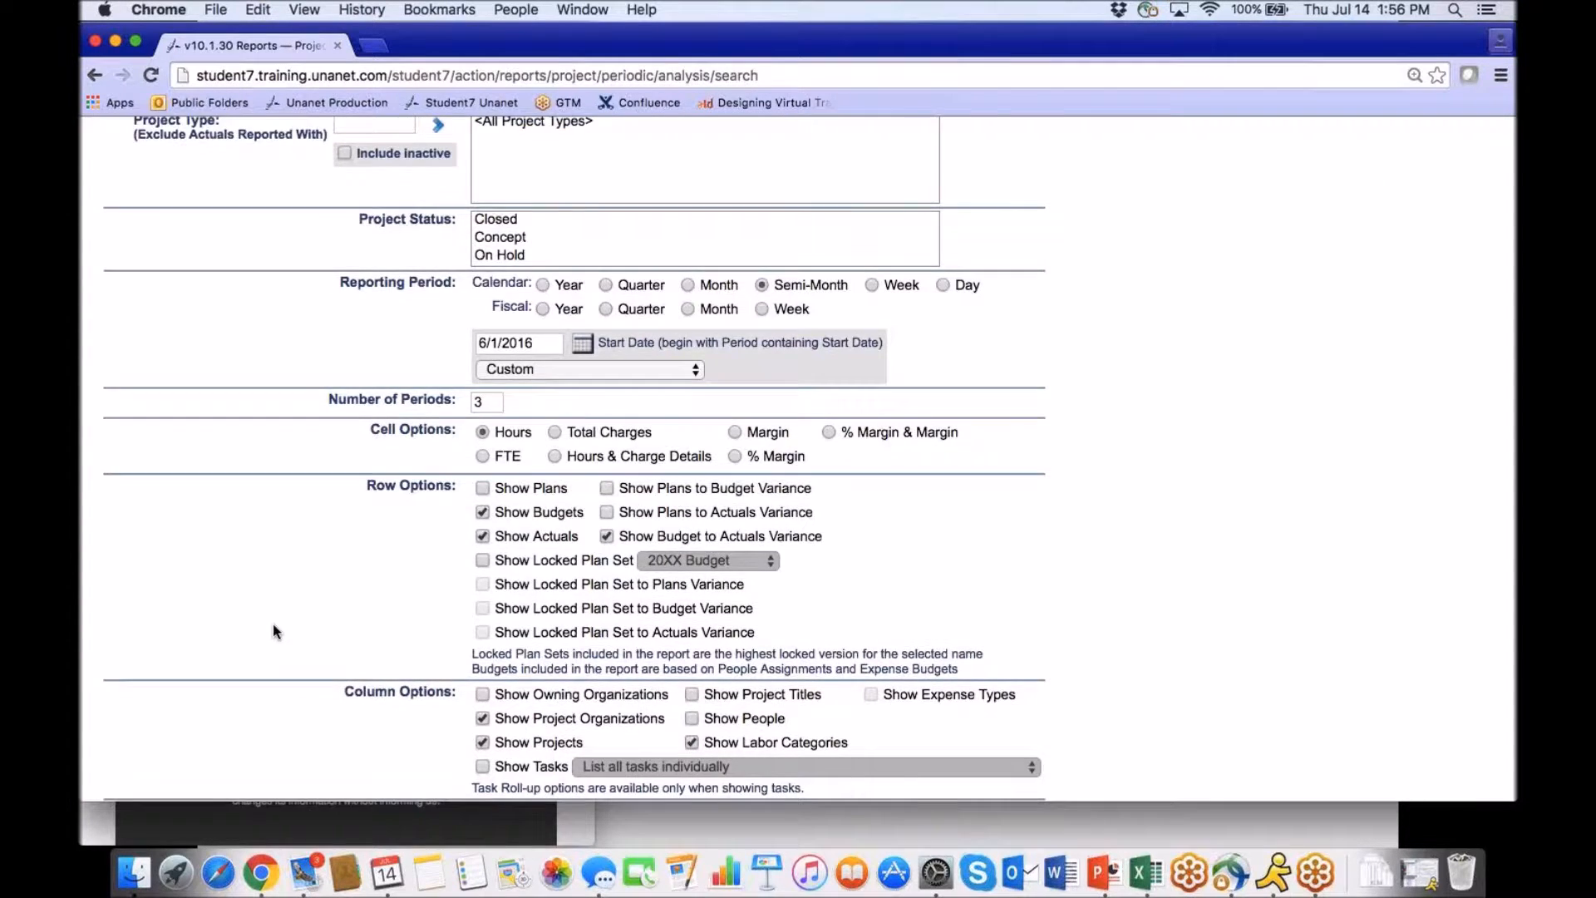
scroll(273, 623, up, 10)
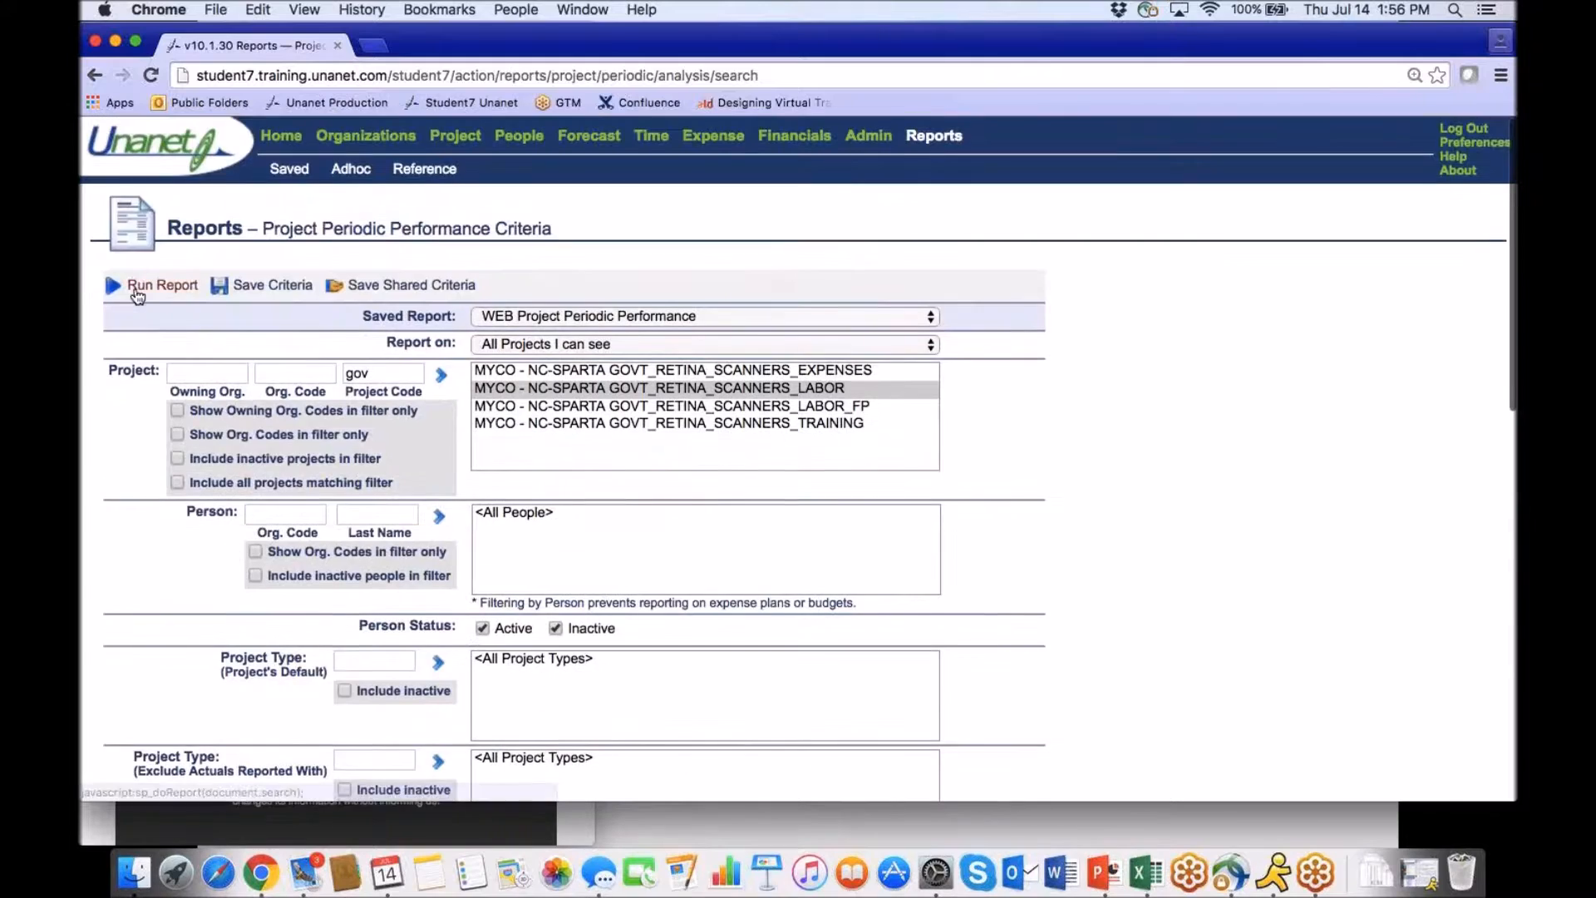
click(129, 290)
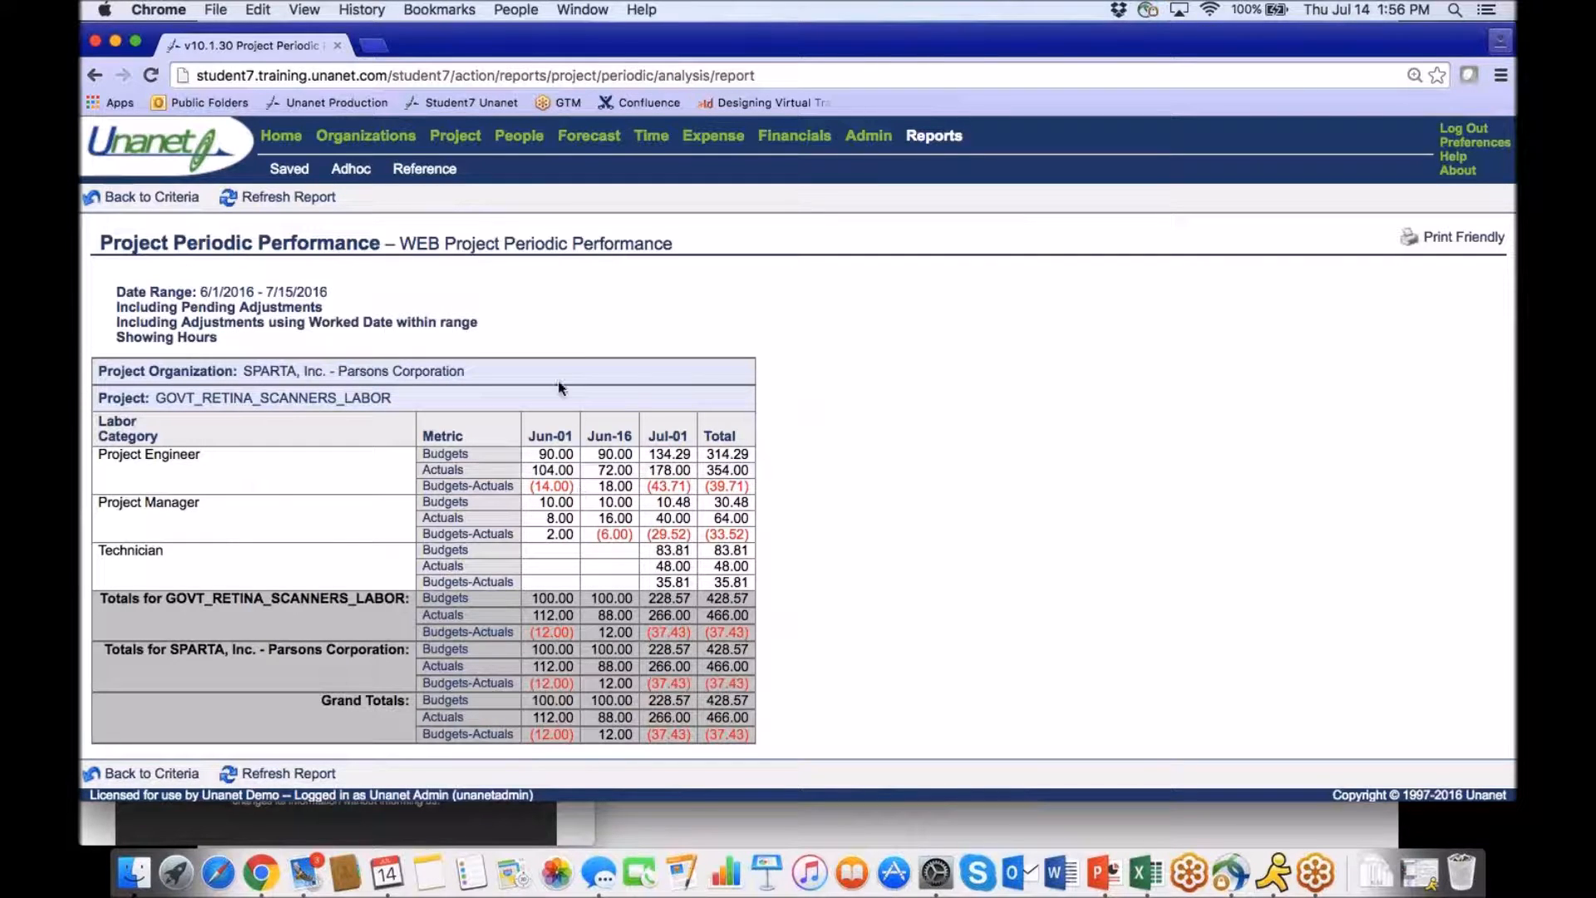
Reopen the periodic performance criteria, show people and tasks in addition to labor categories, and rerun the report.
click(135, 200)
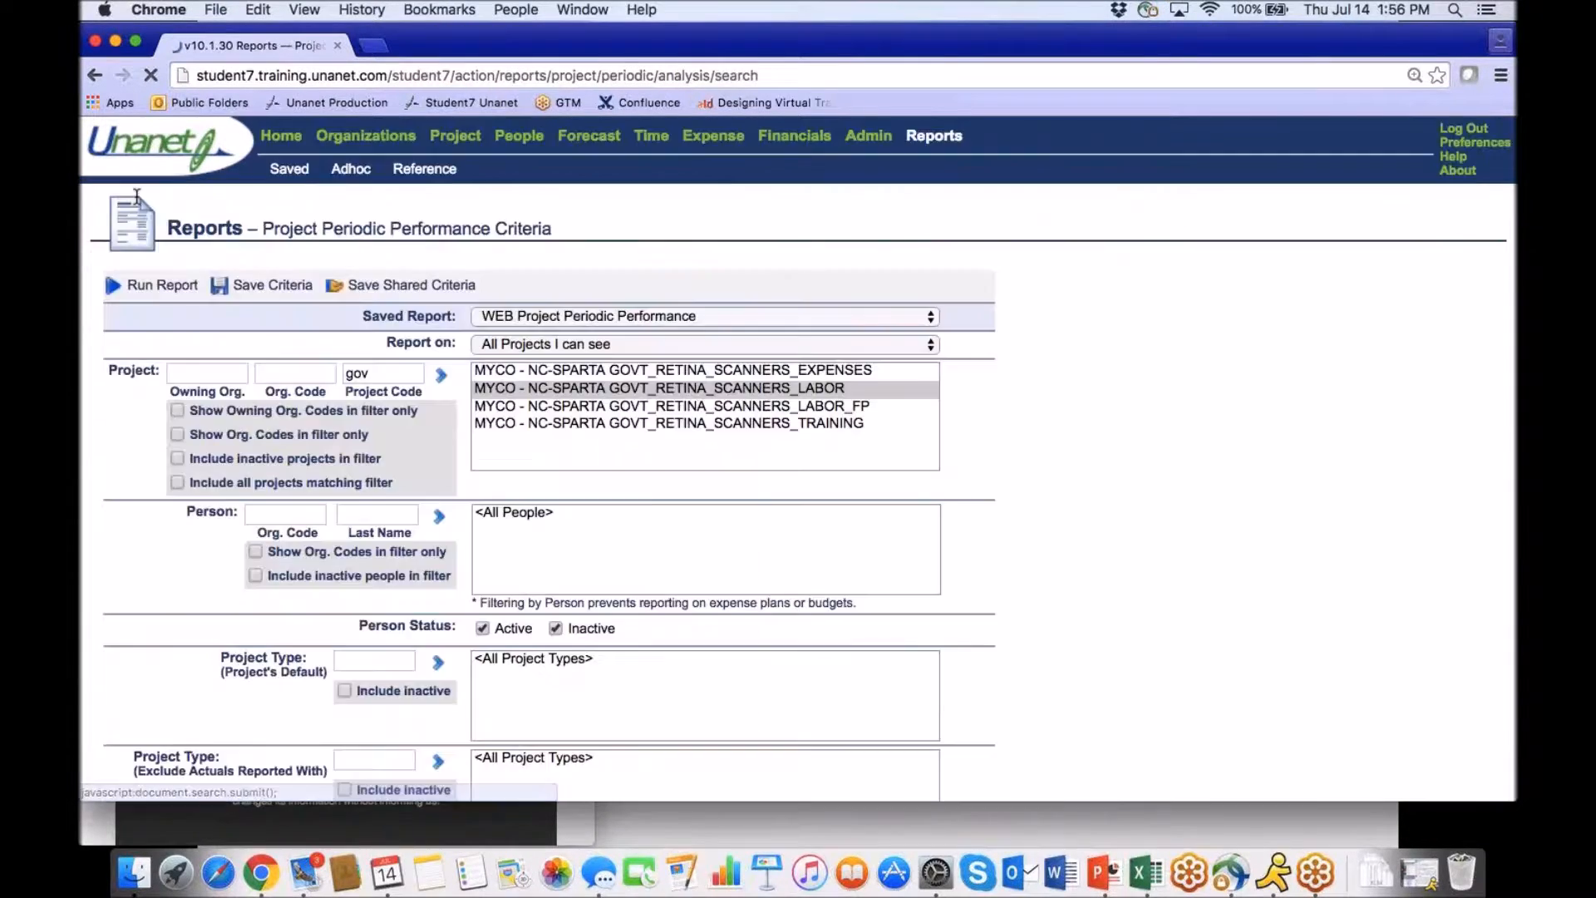
scroll(650, 503, down, 10)
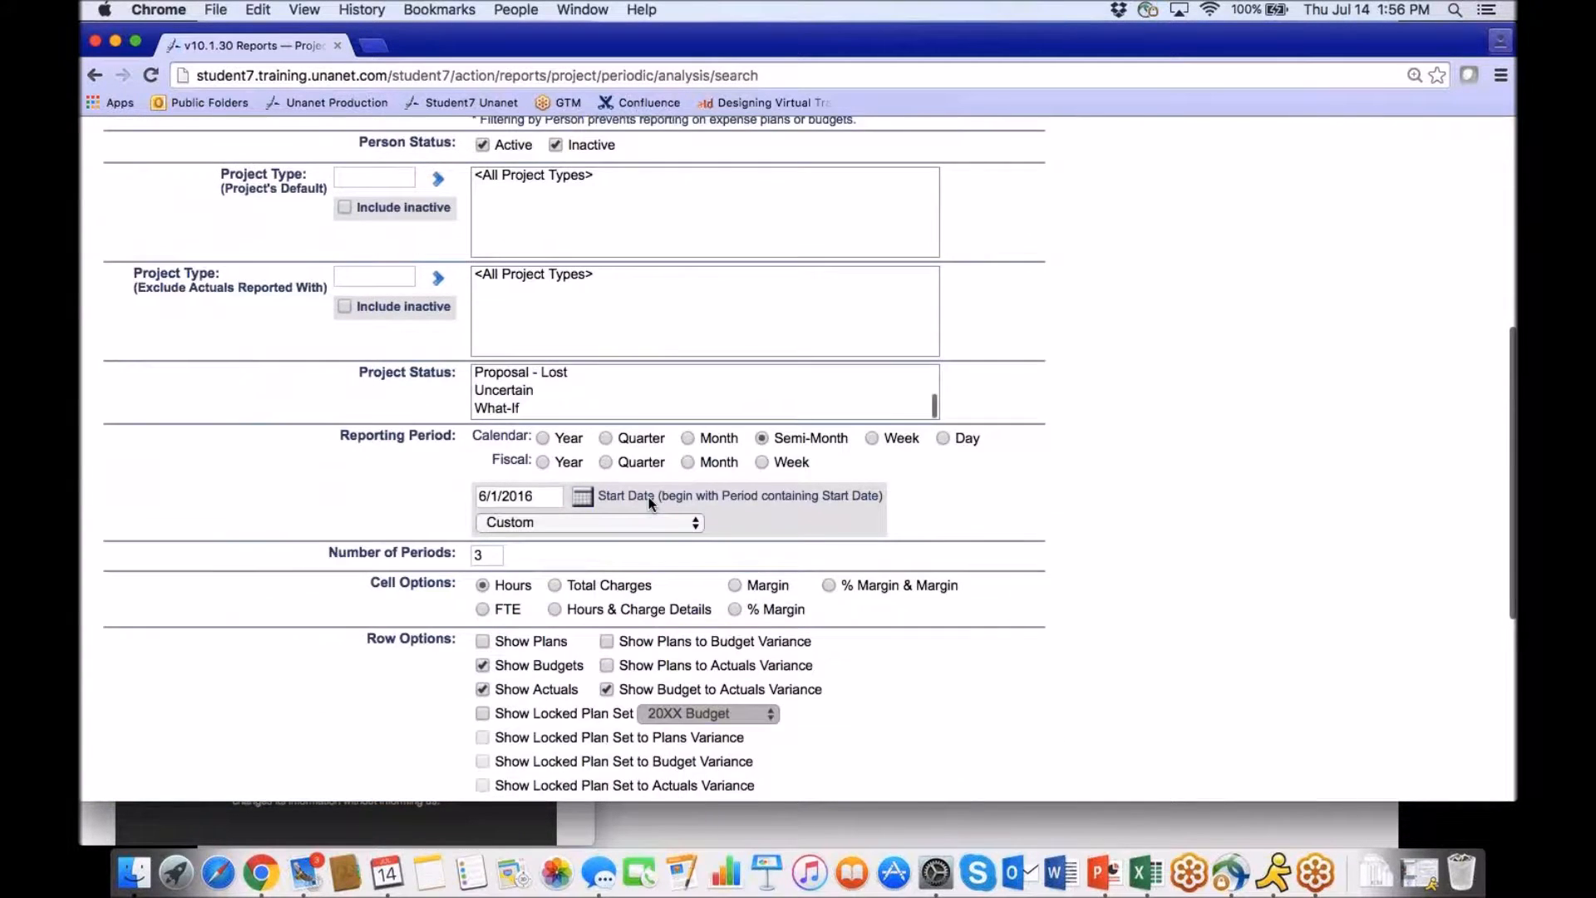
scroll(651, 503, down, 2)
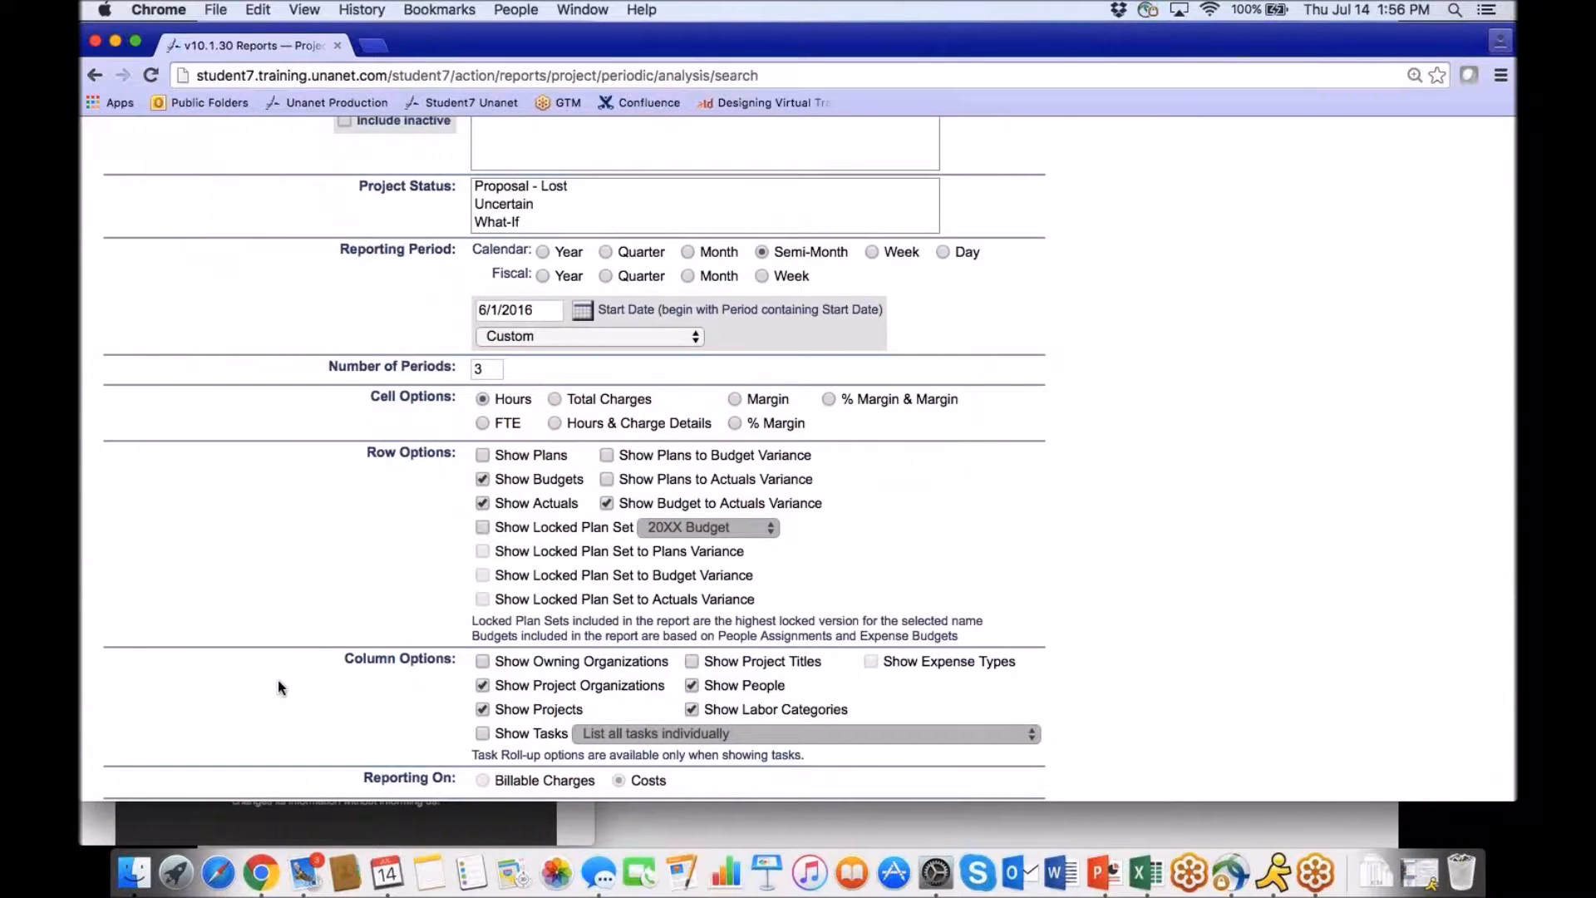
click(482, 735)
scroll(245, 641, up, 5)
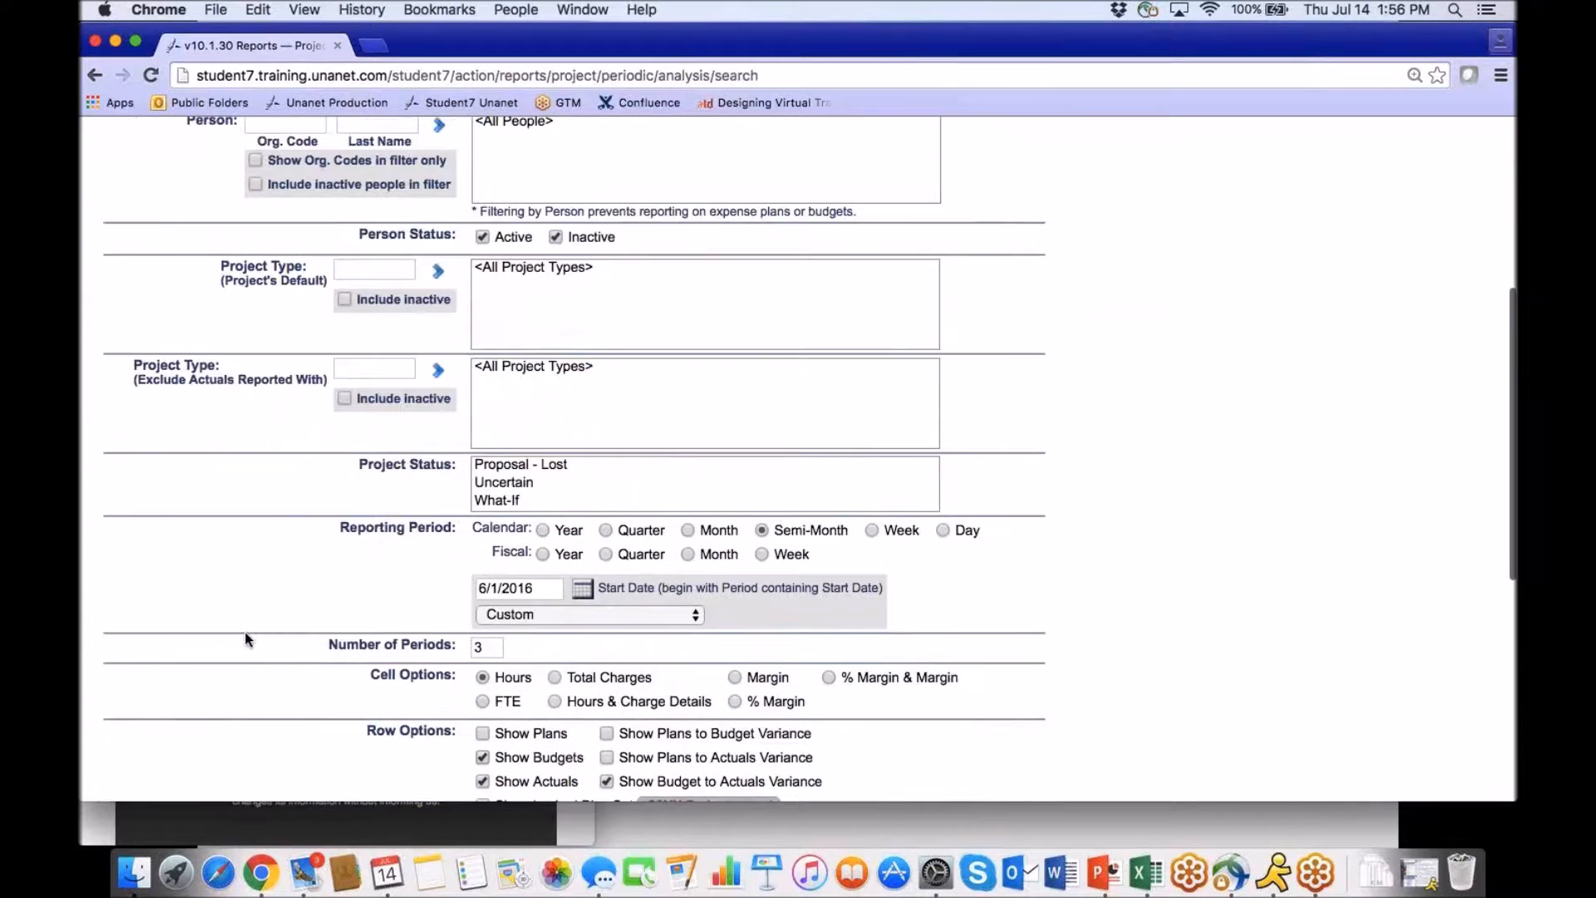
scroll(247, 638, up, 5)
click(150, 291)
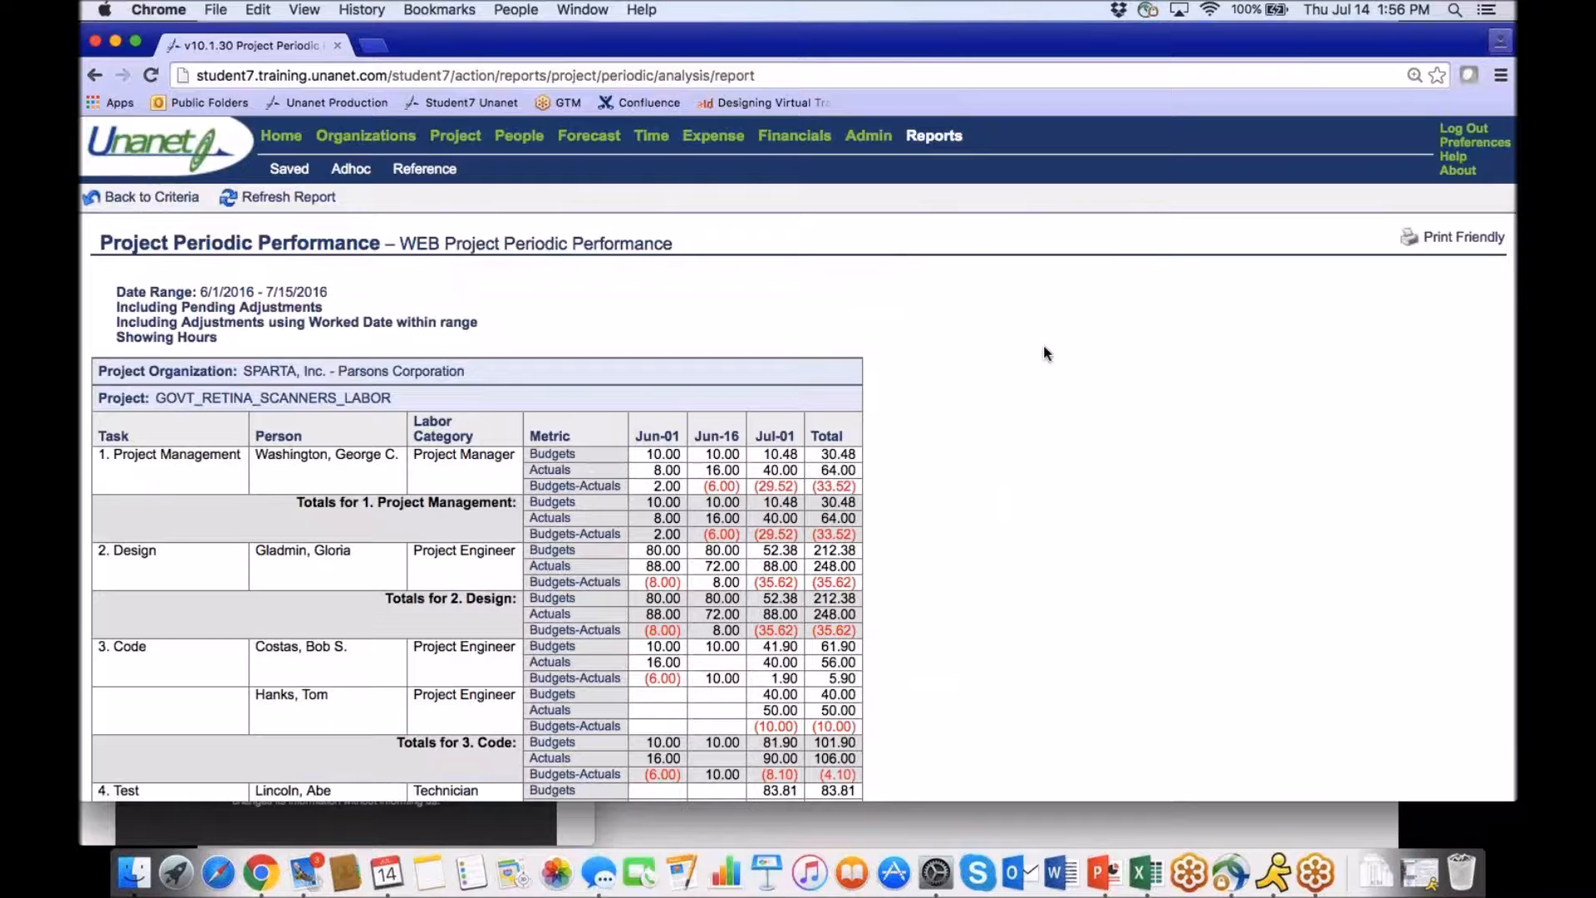
From the home dashboard, open the Govt Scanner Contract list and review the GOVT_RETINA_SCANNERS_LABOR project's people assignments, including rates and budget hours.
click(243, 172)
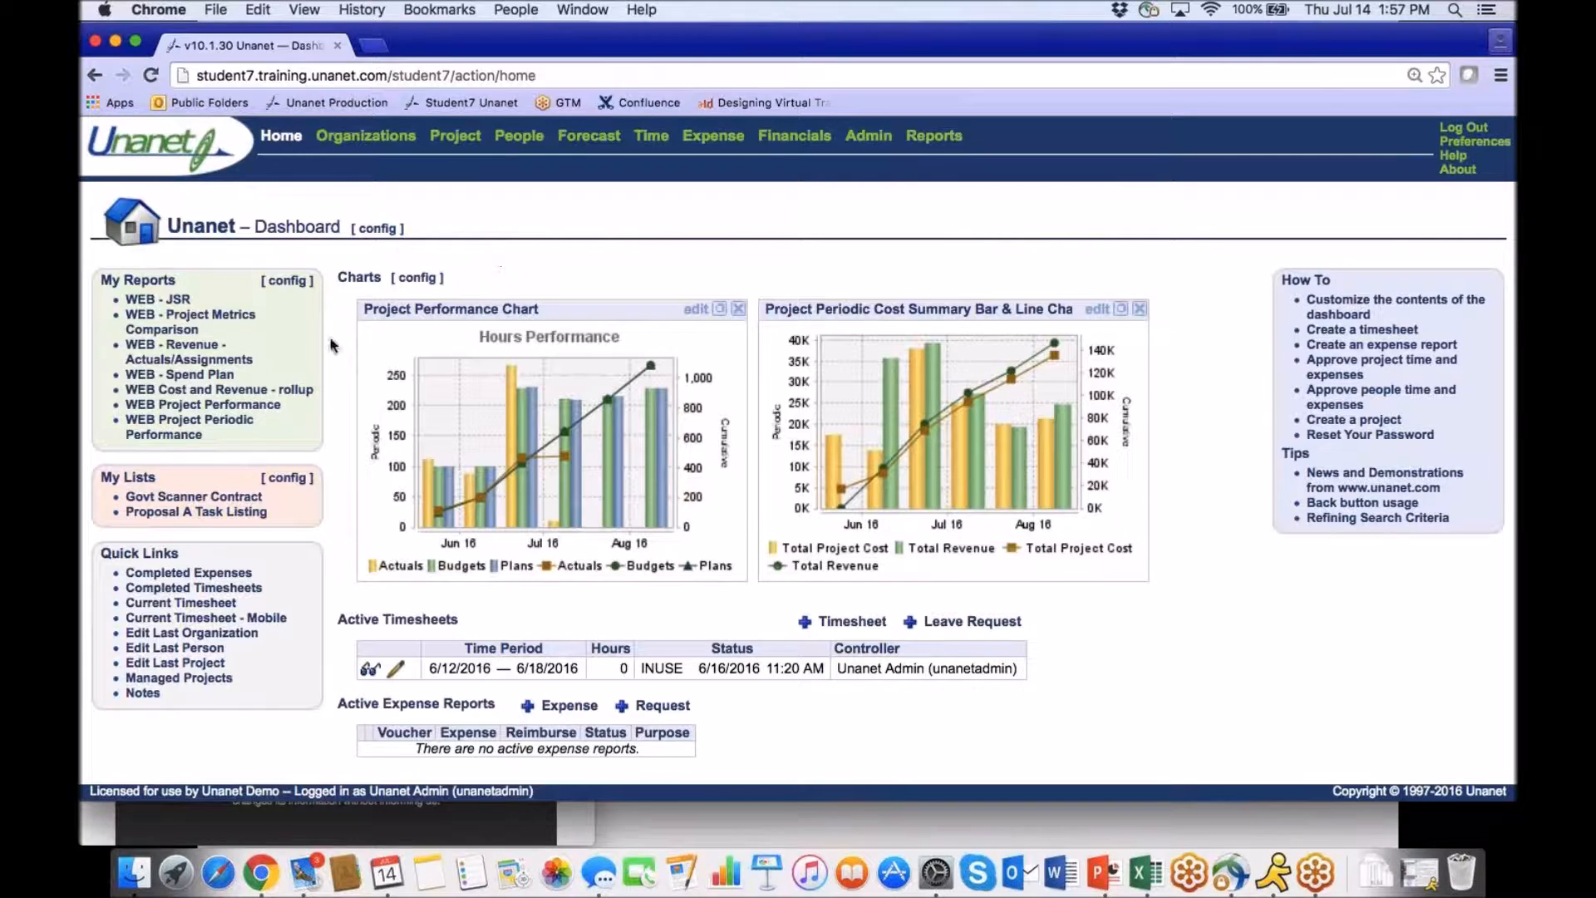
click(222, 510)
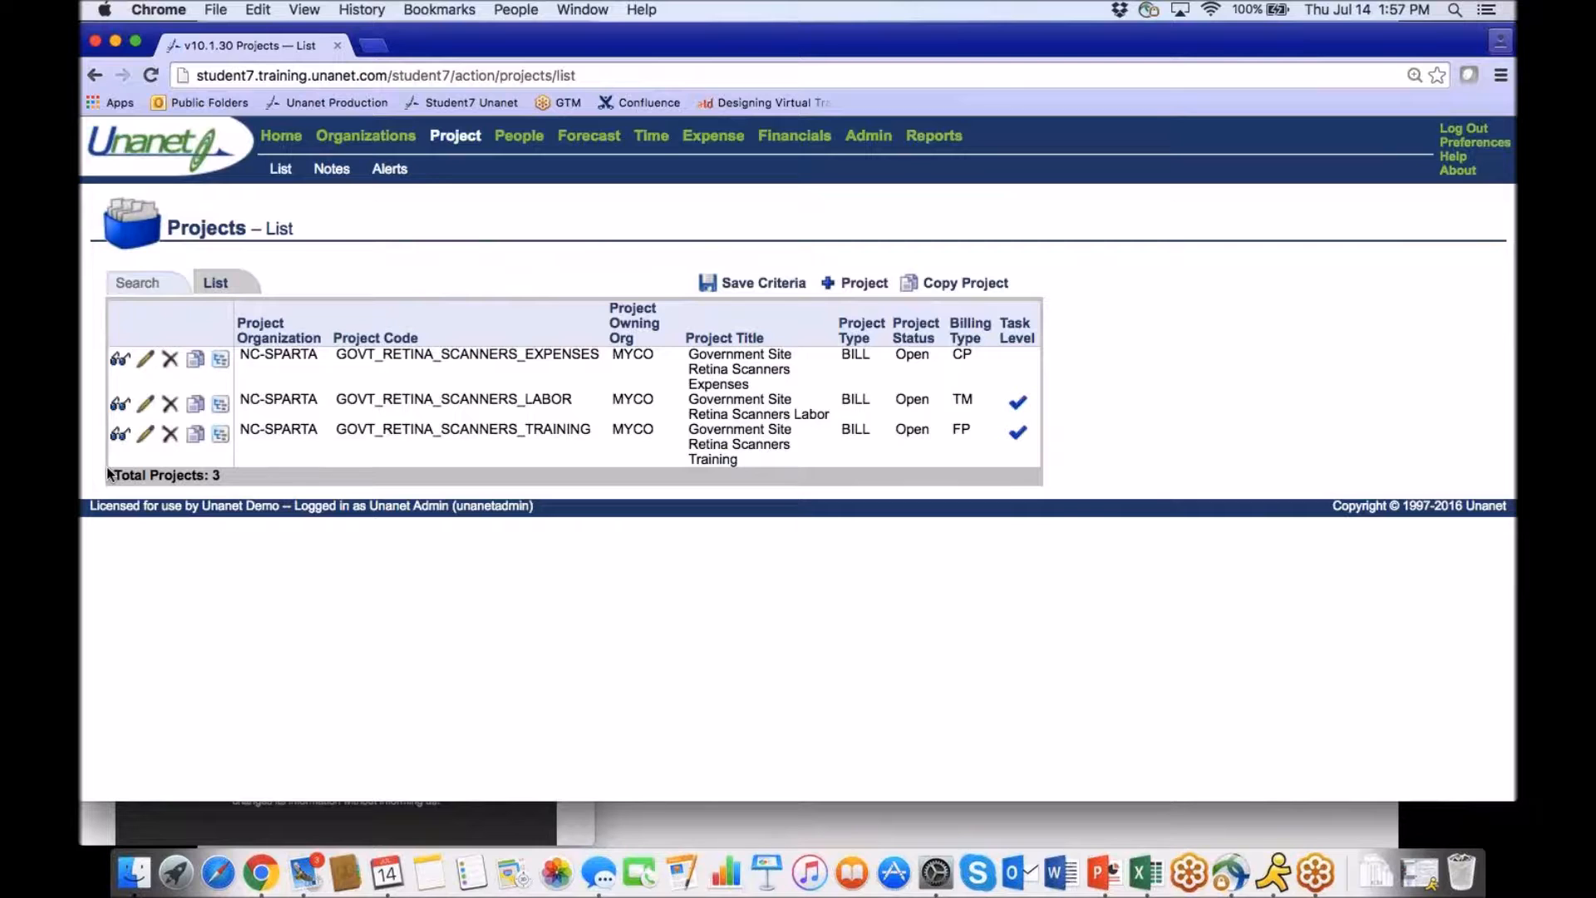
click(144, 411)
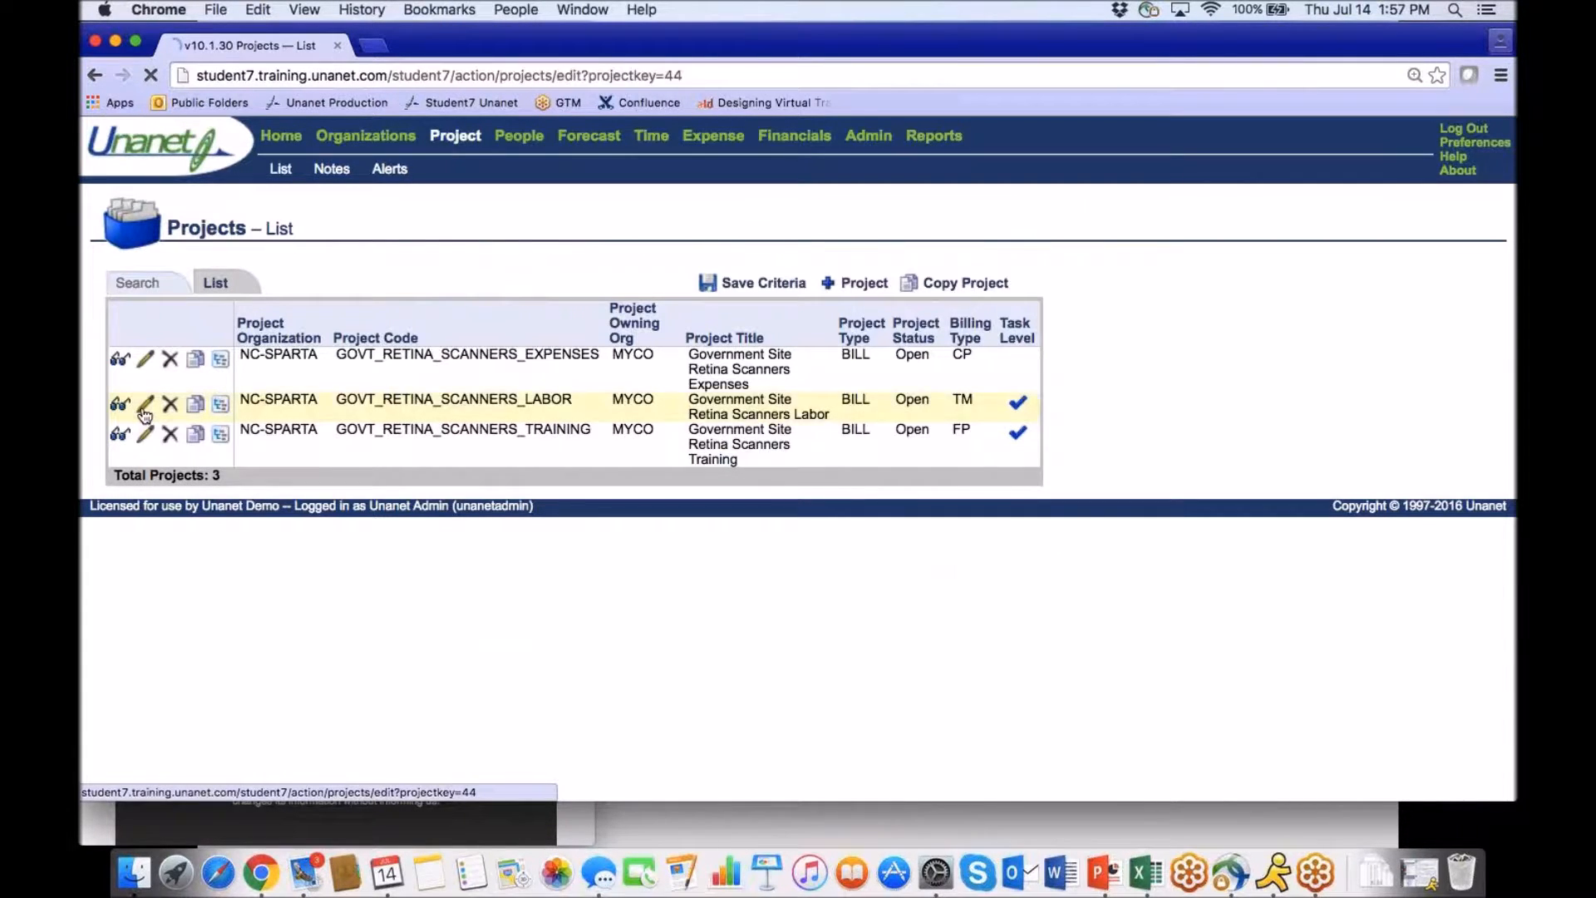
click(148, 553)
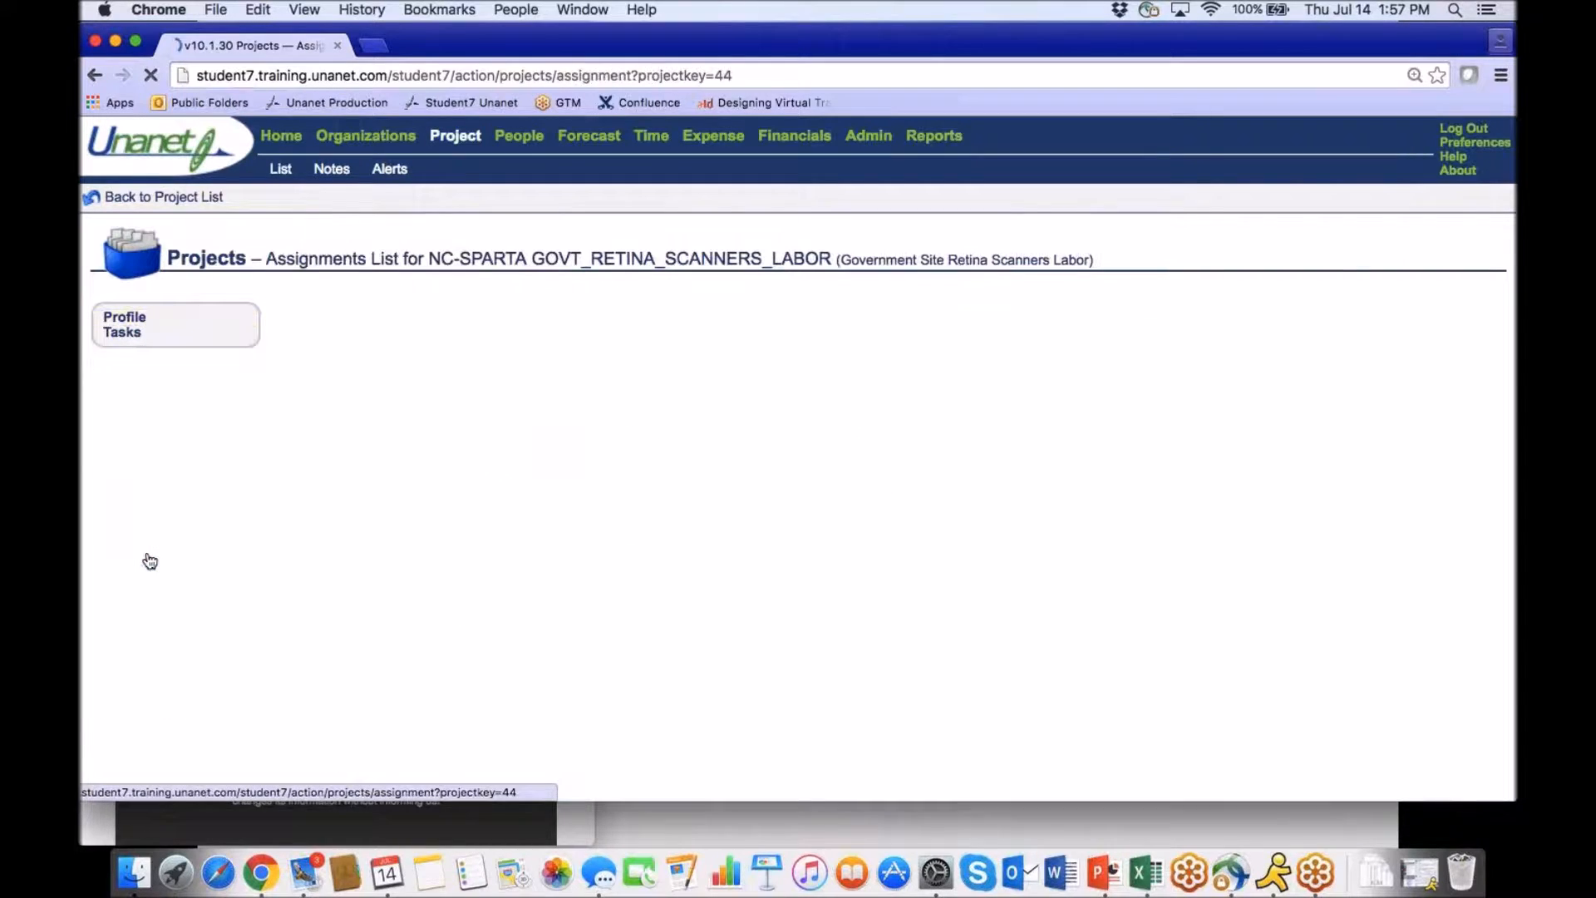
click(373, 314)
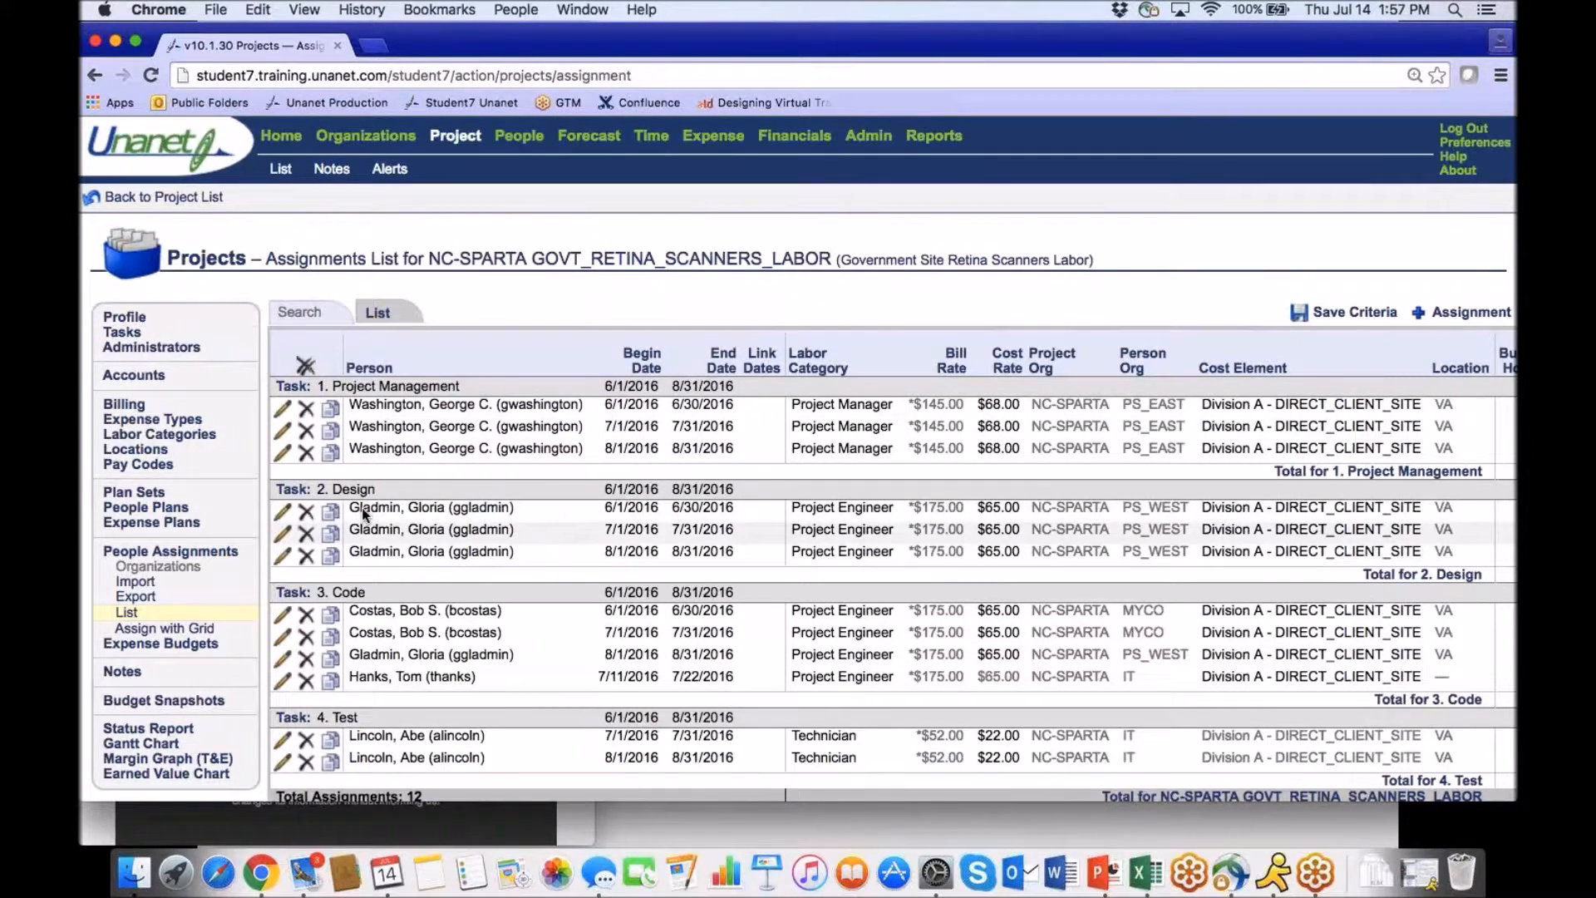
scroll(477, 538, right, 3)
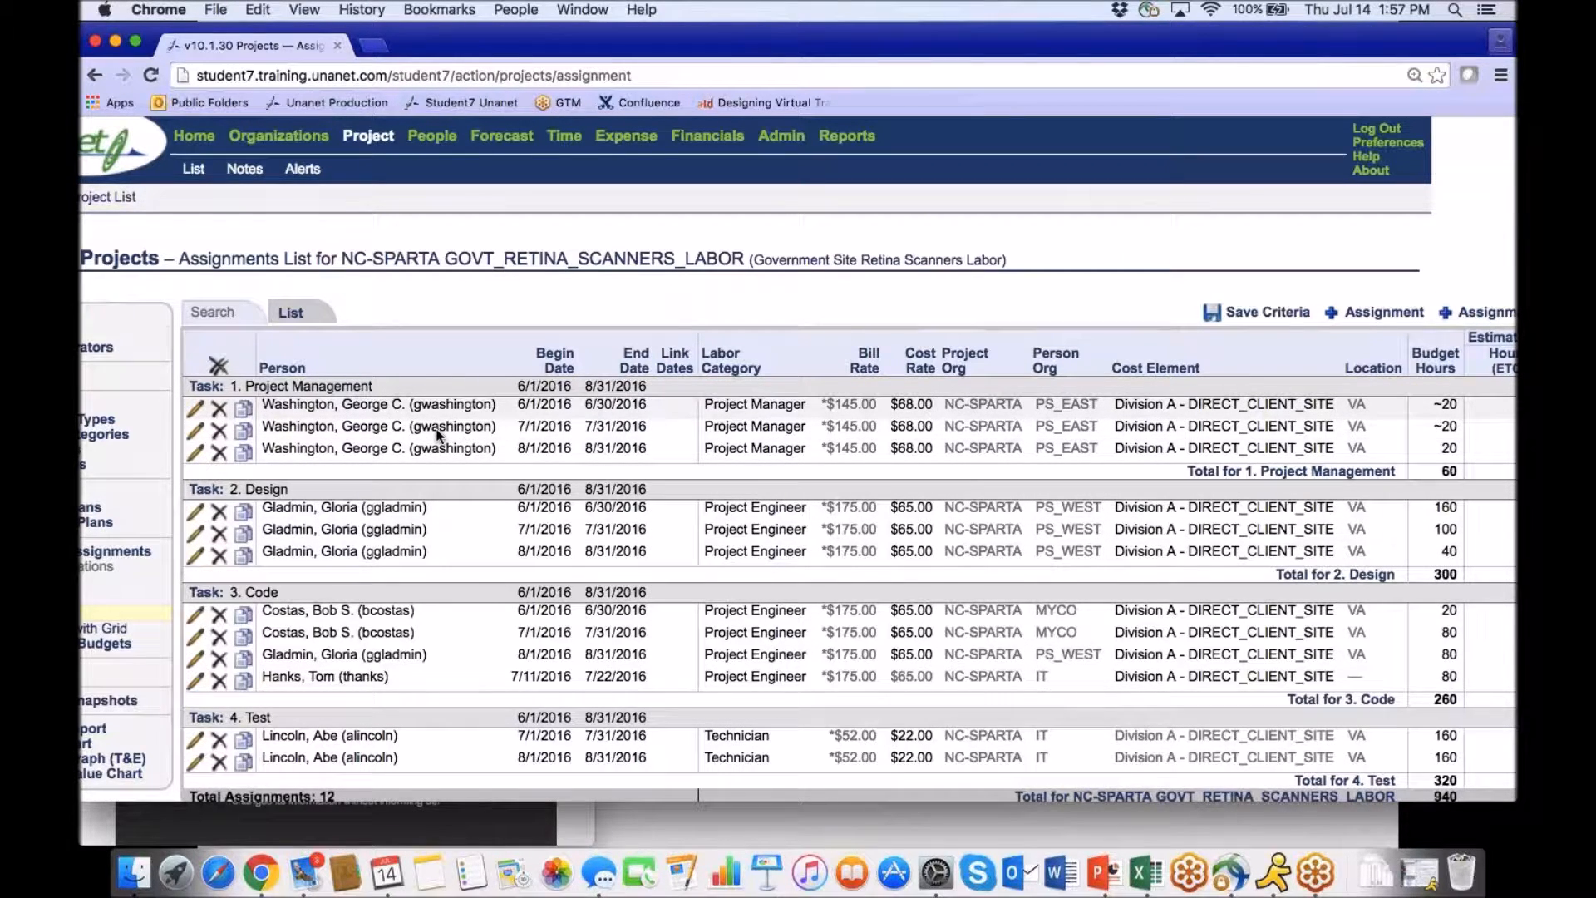
scroll(1390, 422, right, 2)
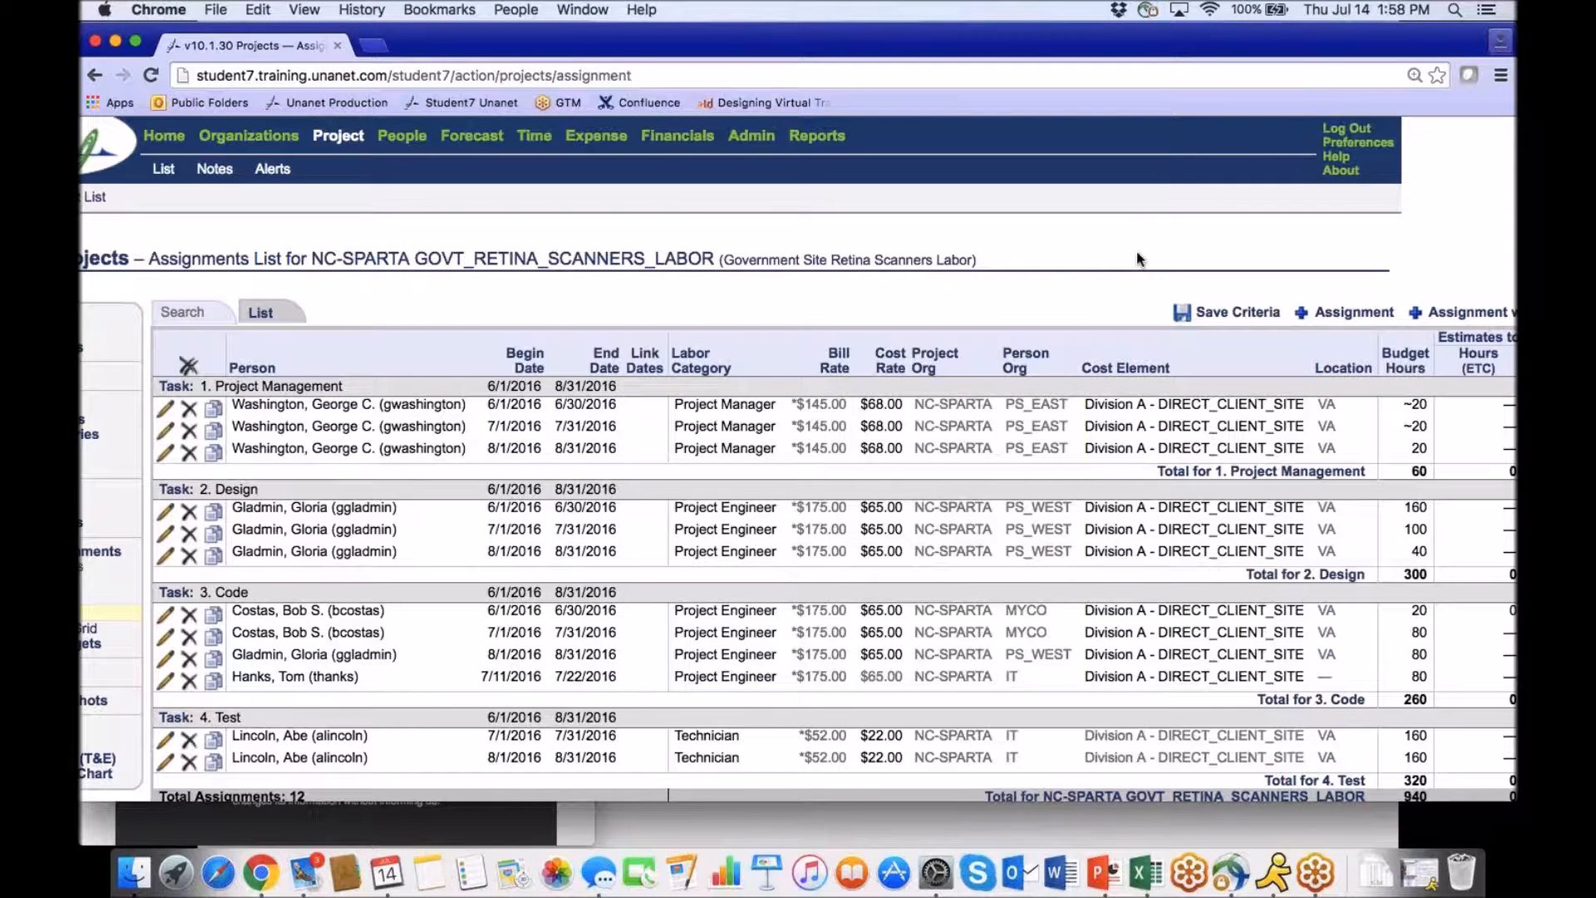
scroll(1164, 230, left, 3)
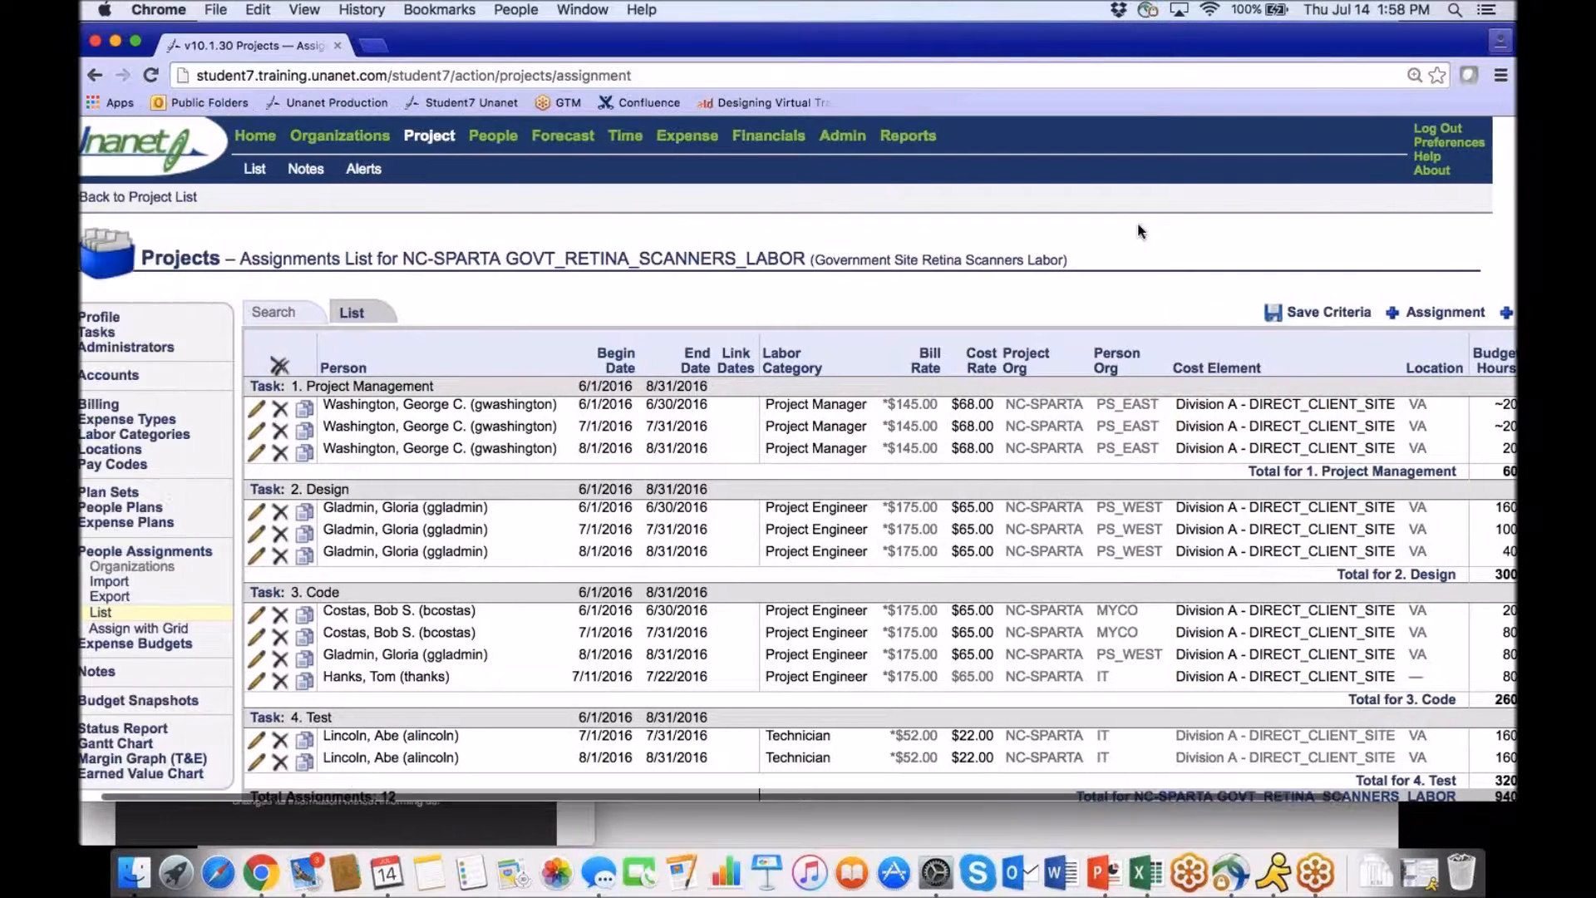
From the home dashboard's Govt Scanner Contract list, open the GOVT_RETINA_SCANNERS_LABOR project and review its custom performance alert settings.
scroll(1139, 230, left, 2)
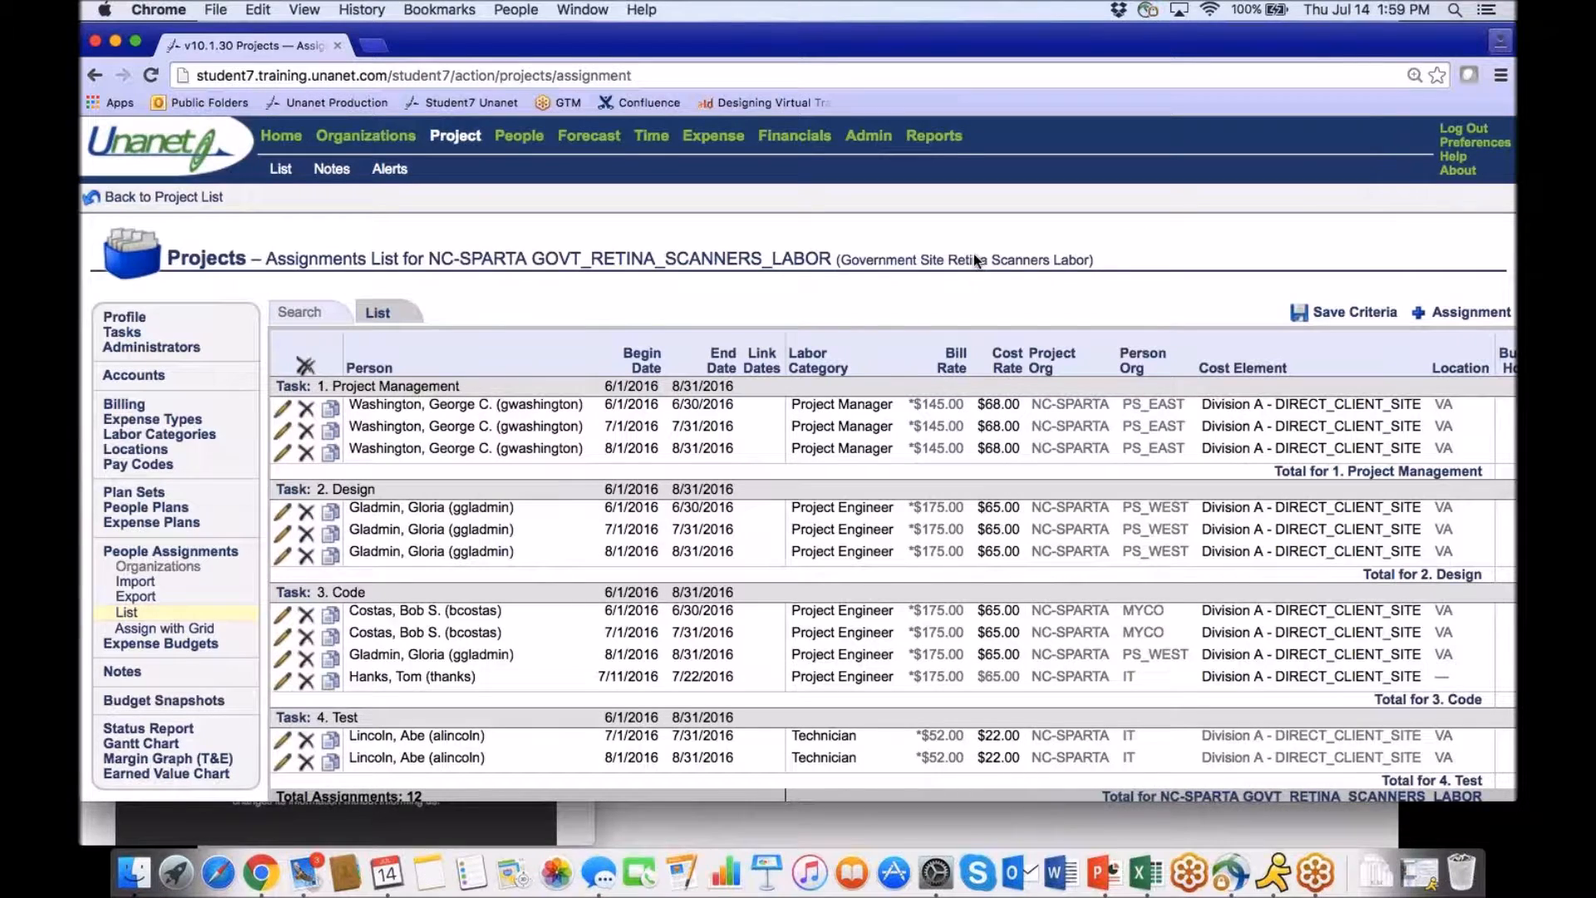
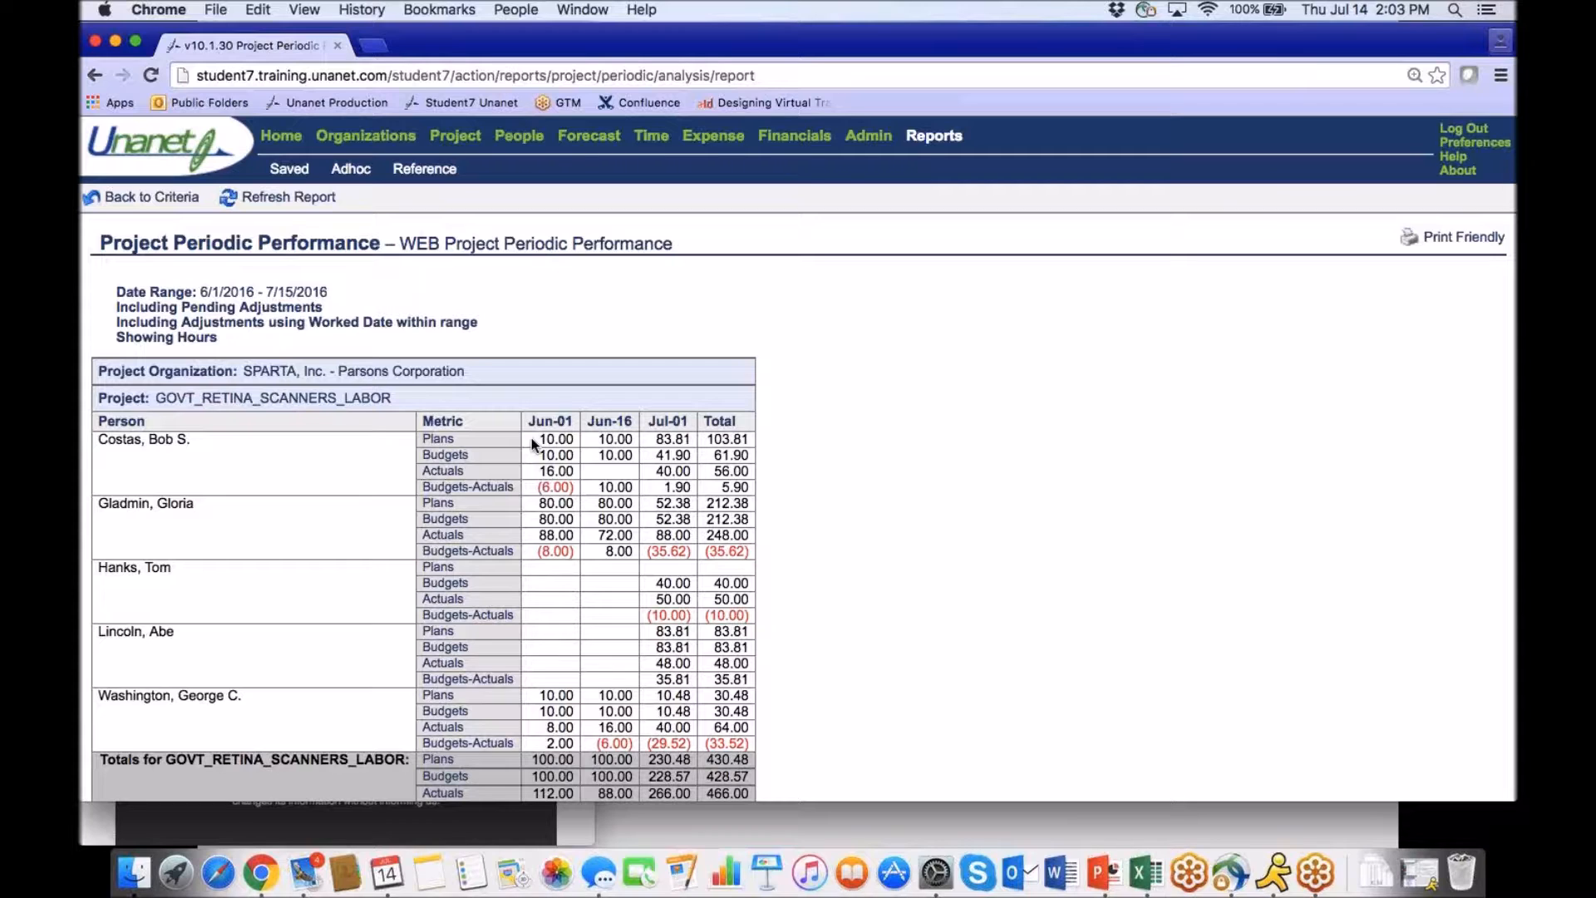
click(283, 137)
click(192, 497)
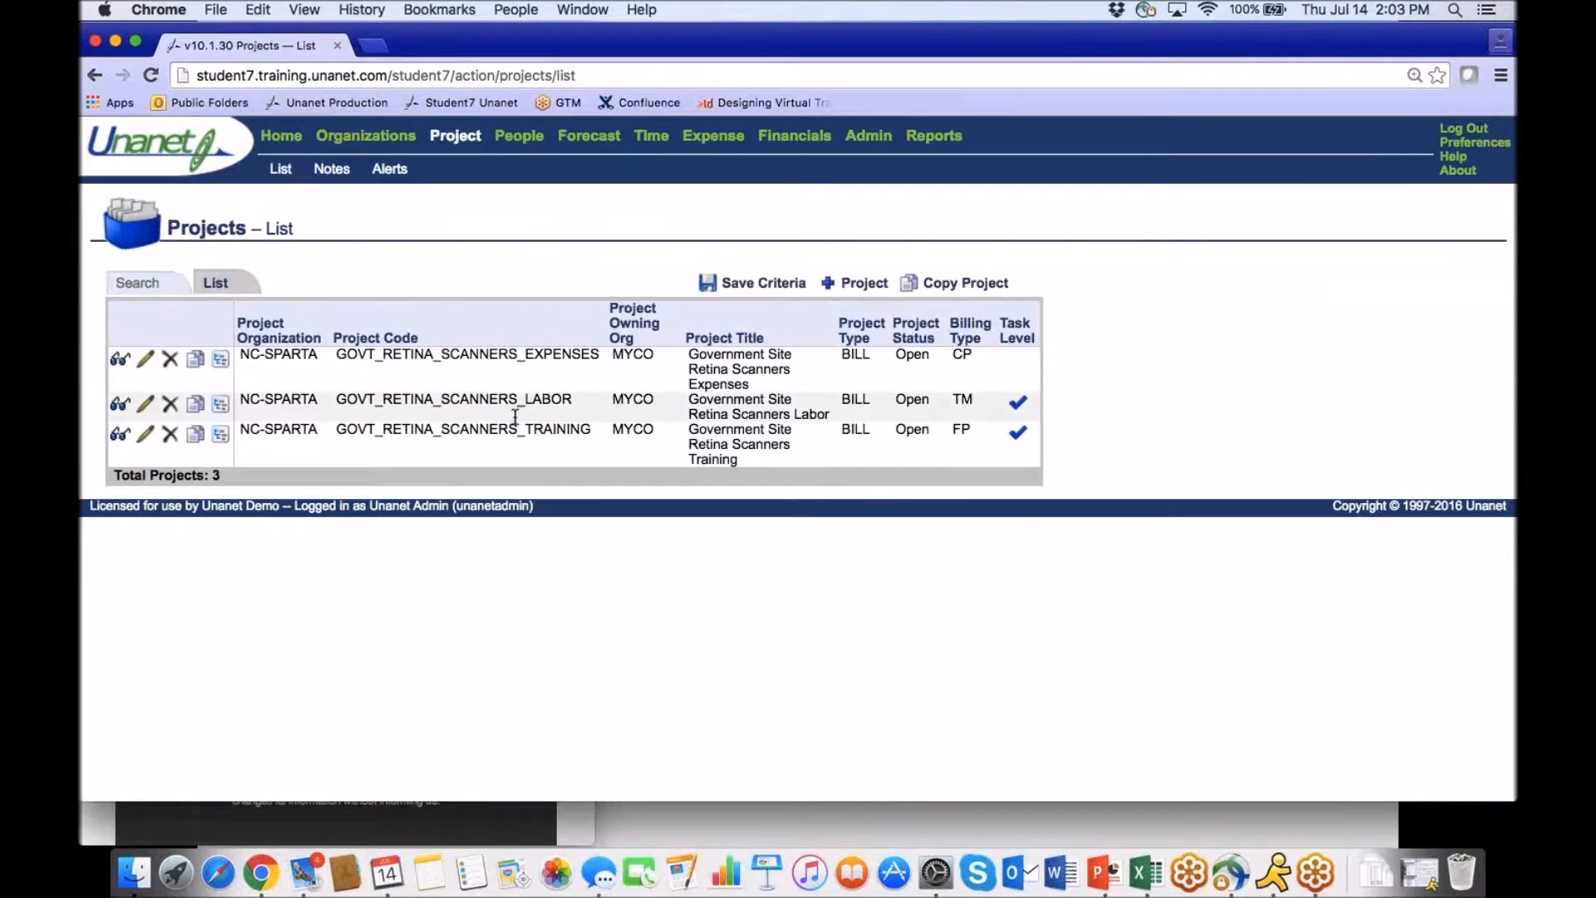
click(513, 401)
click(808, 313)
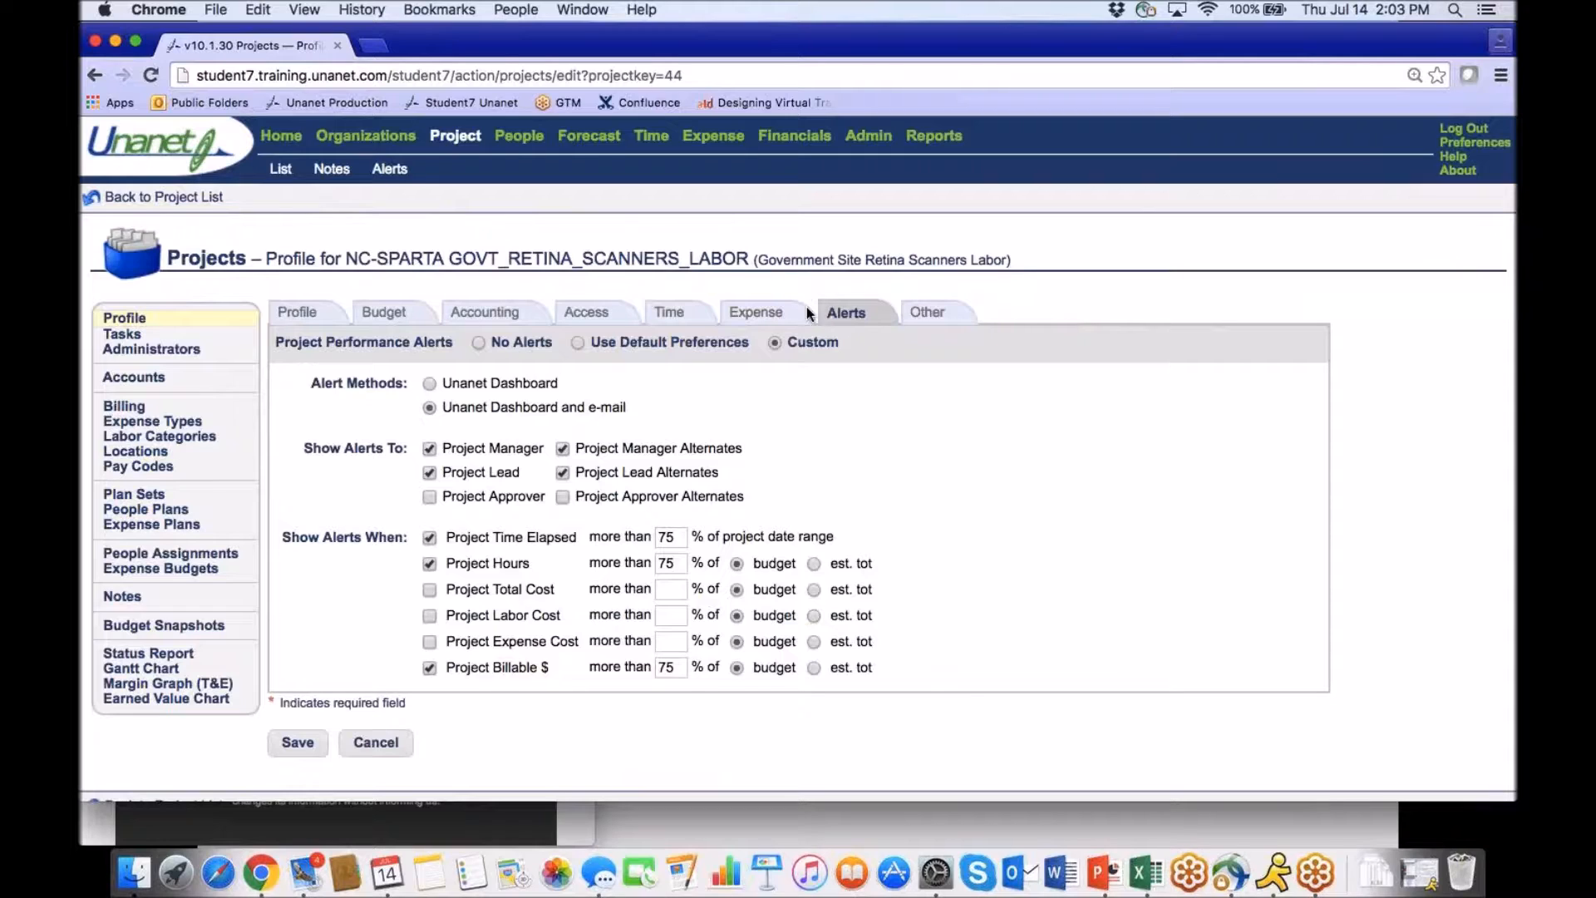
Look over the admin setup options, and examine the General and System sections of the Unanet system properties.
click(864, 144)
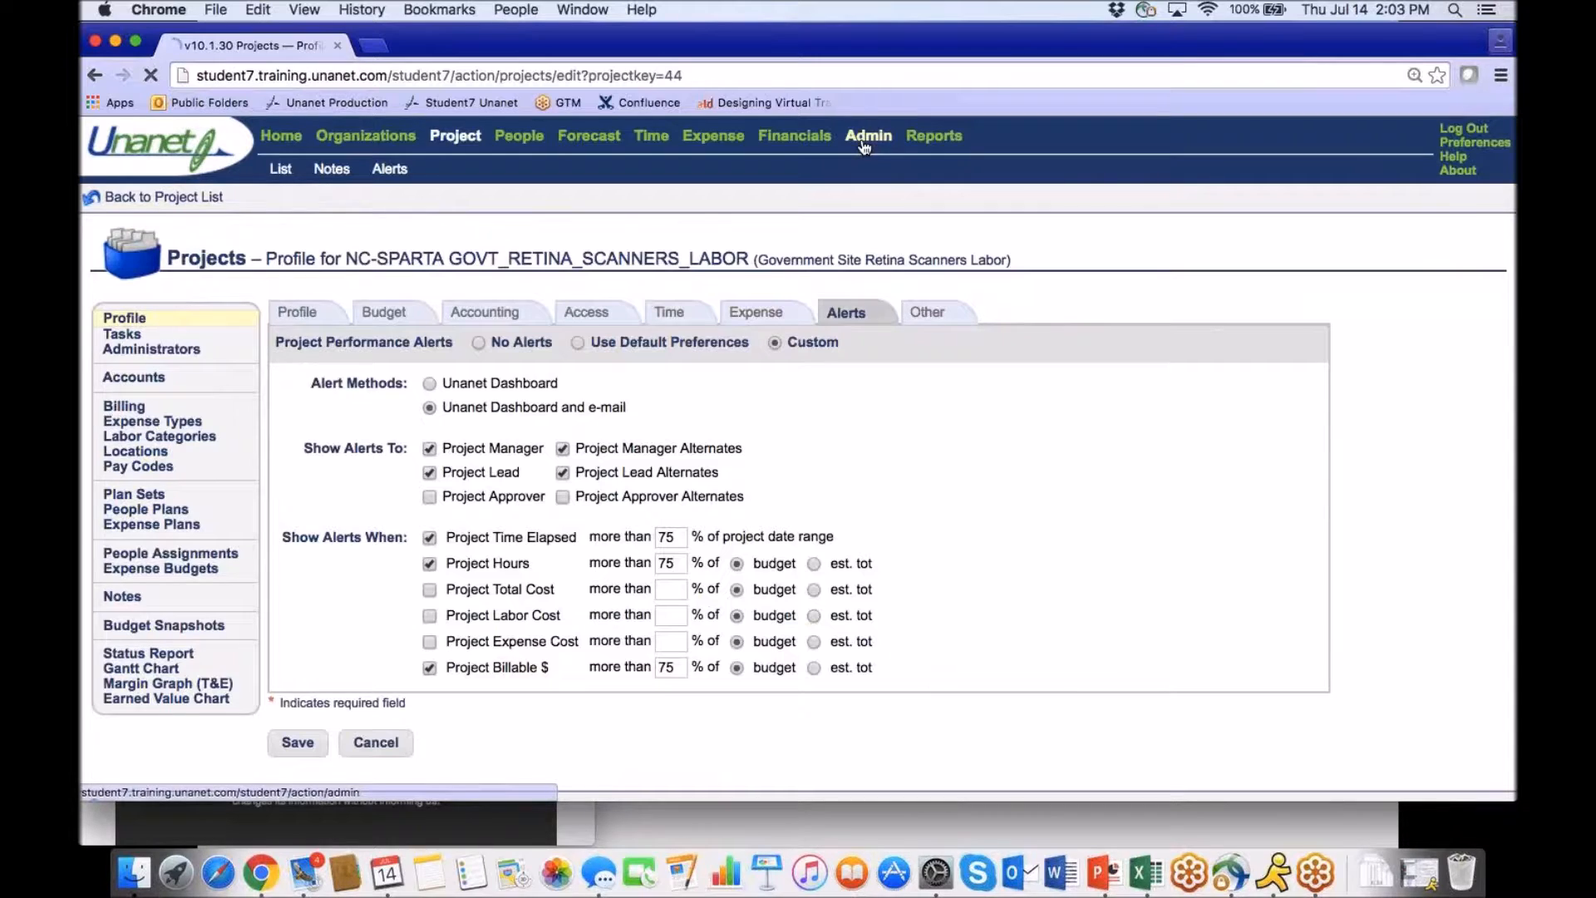
click(584, 171)
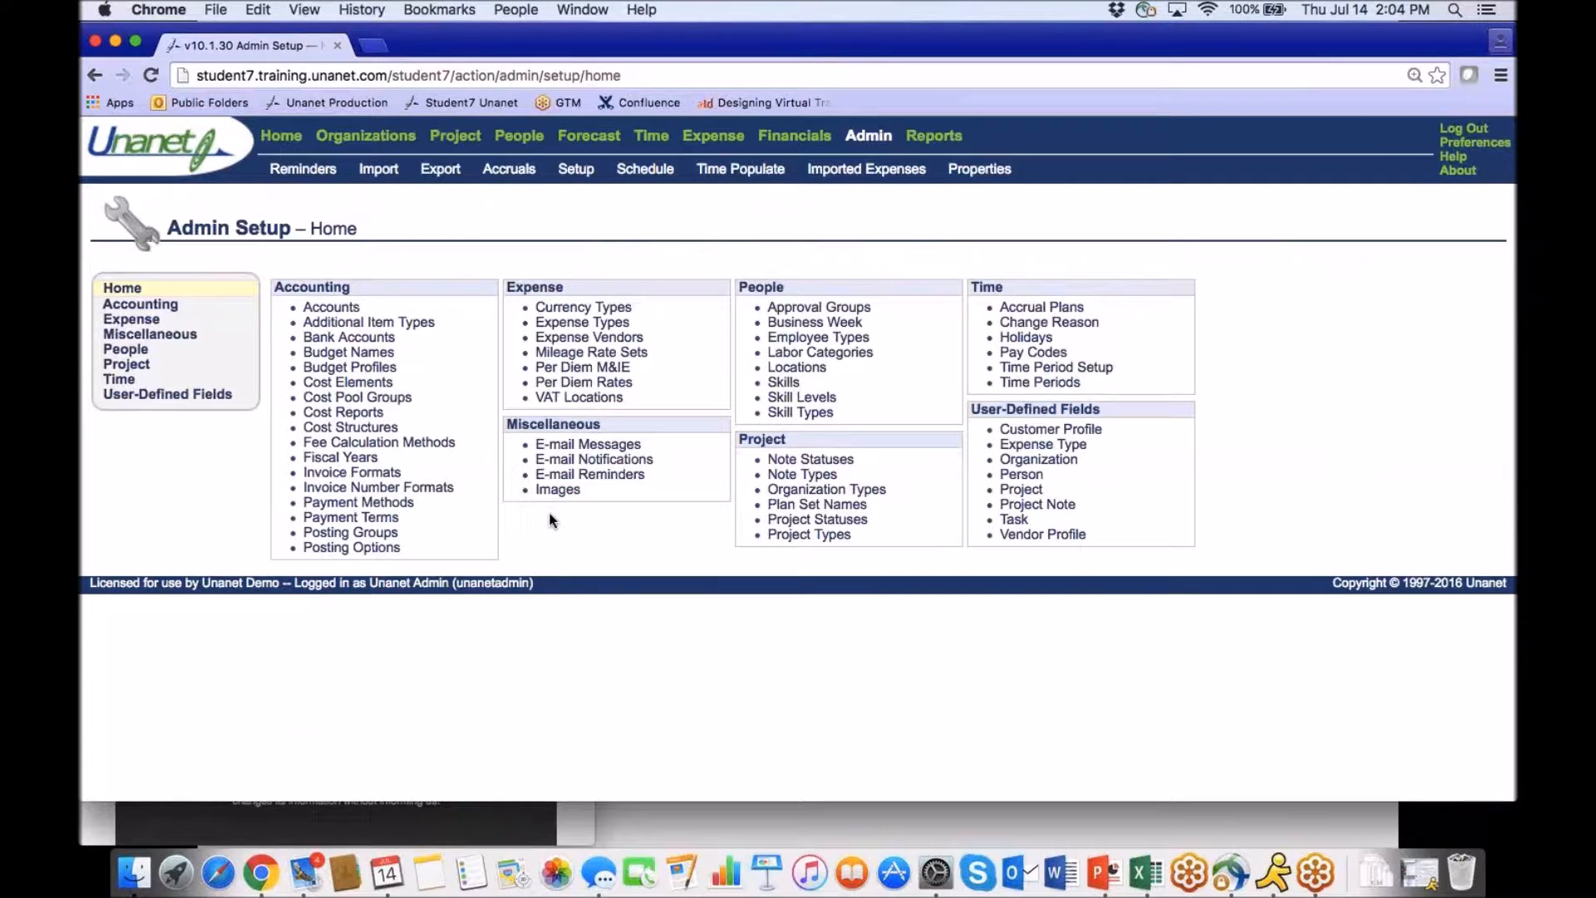
click(956, 171)
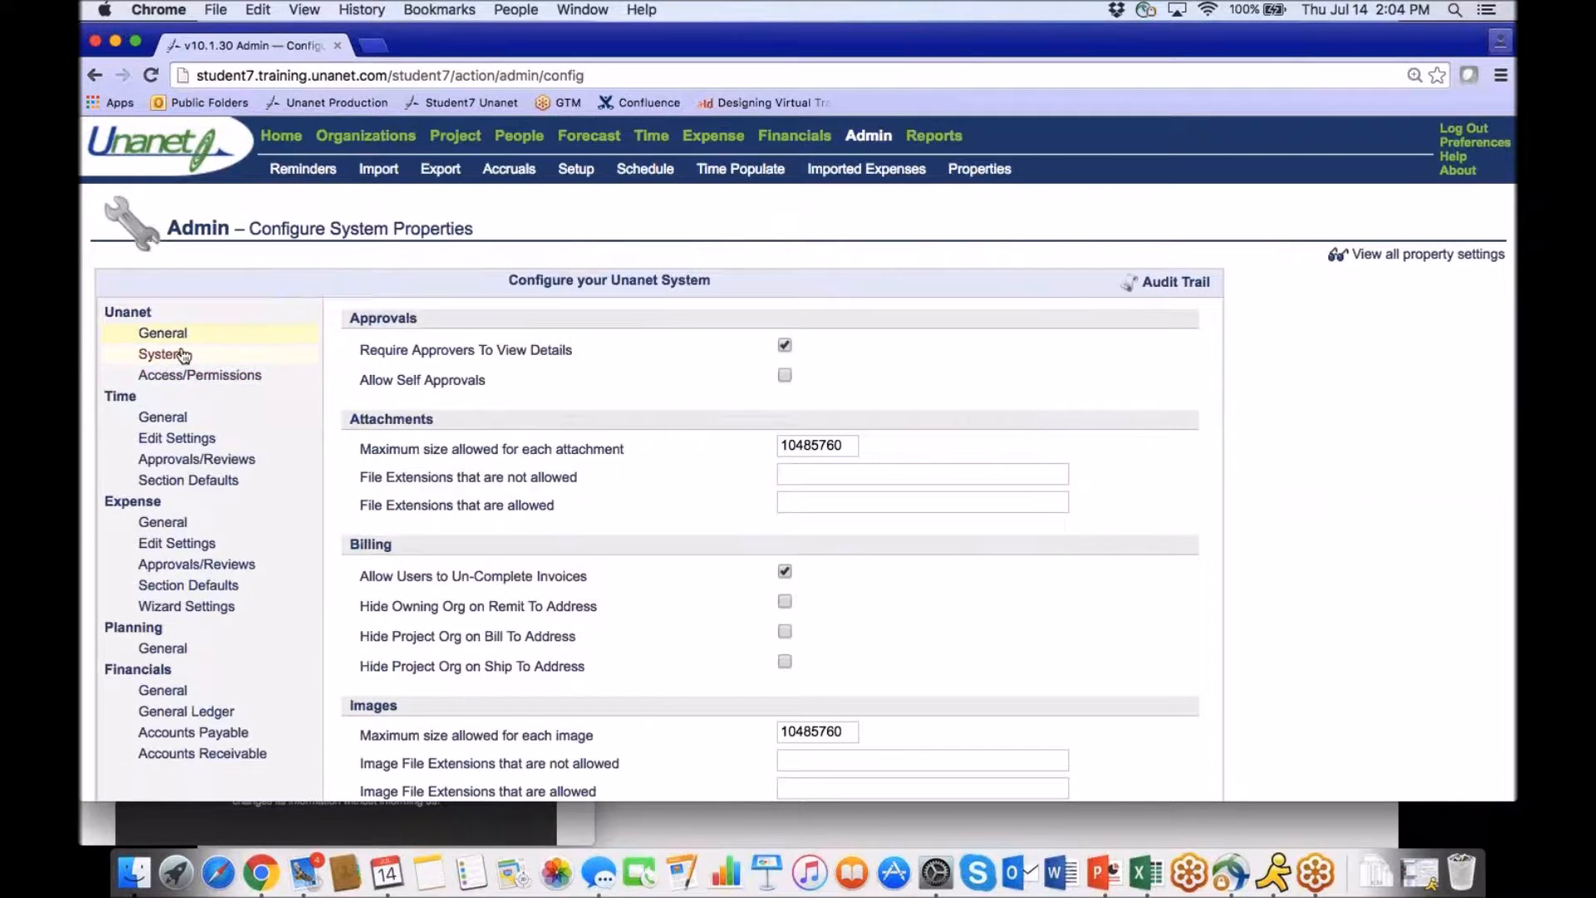
scroll(304, 472, down, 4)
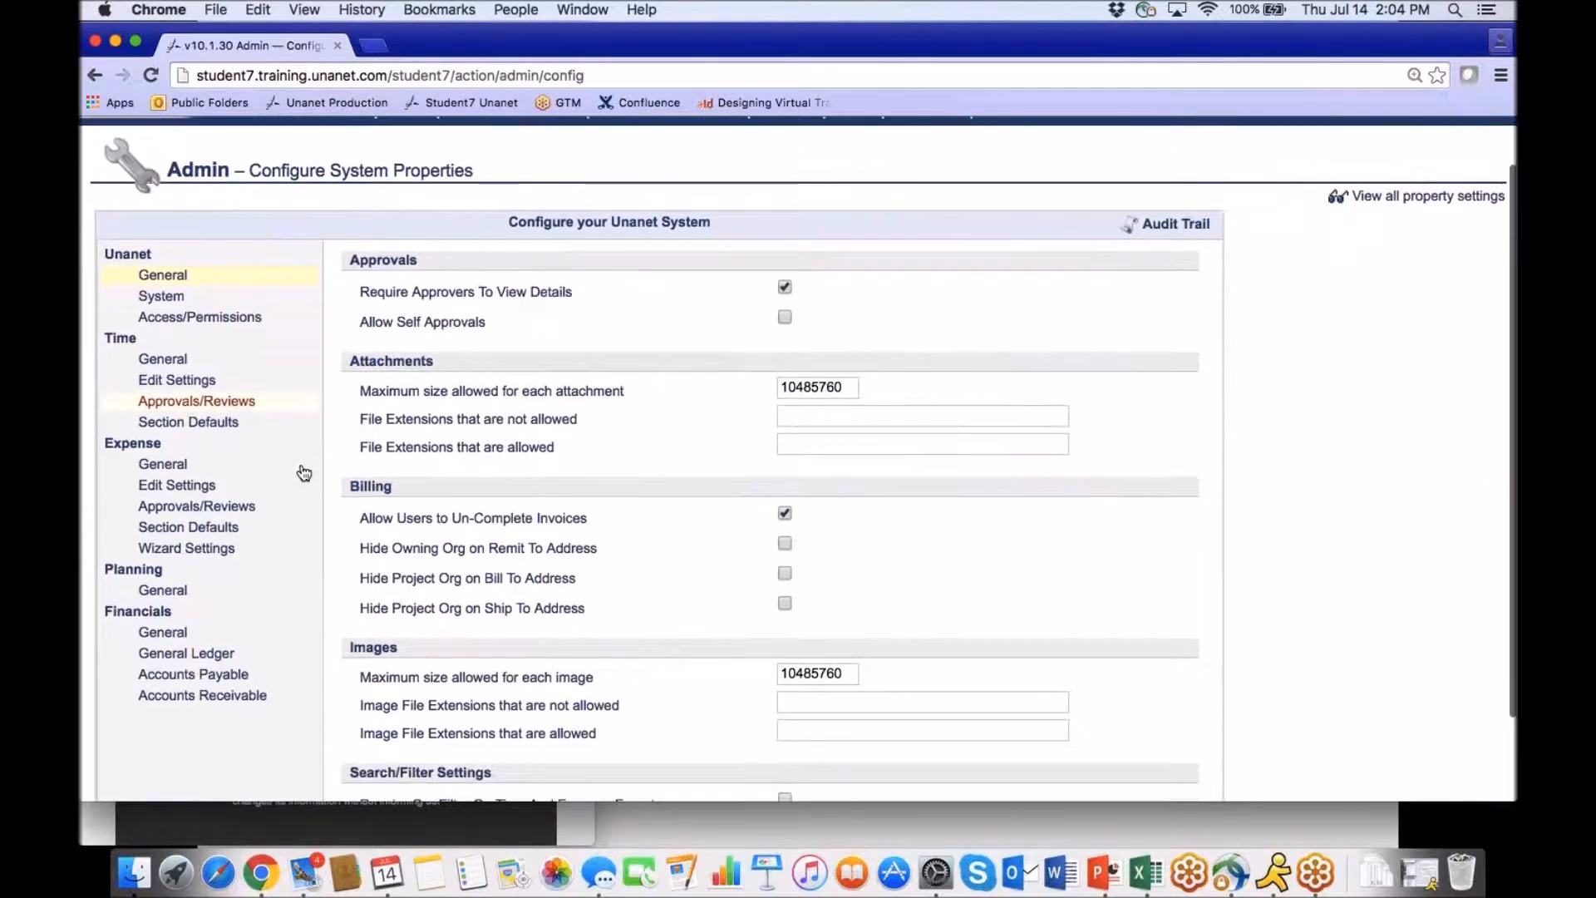
scroll(301, 464, down, 6)
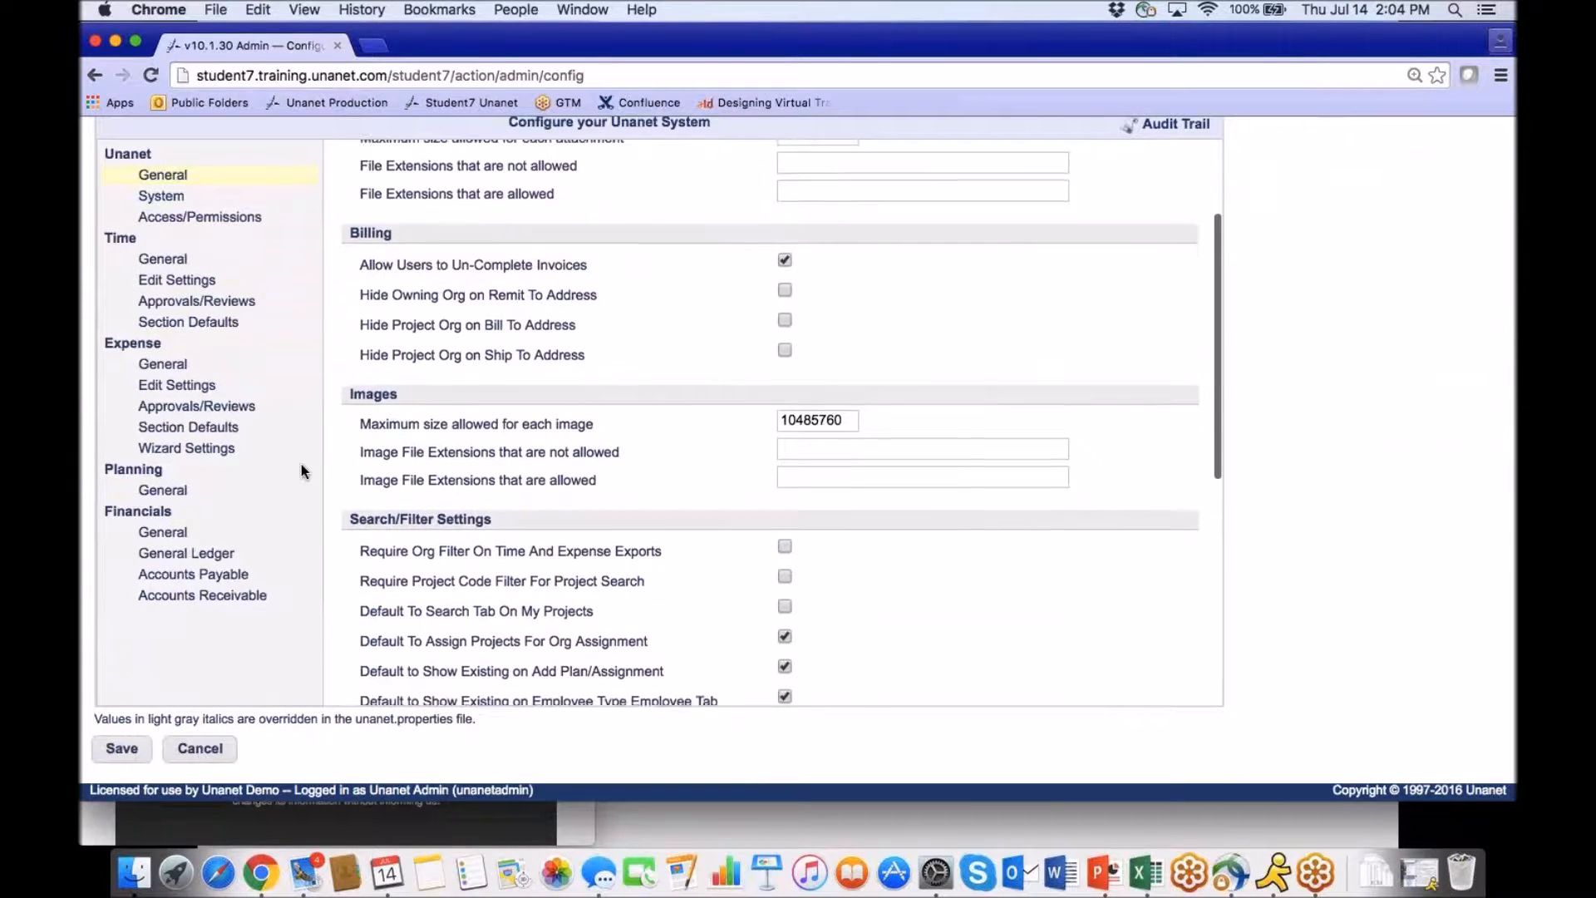
scroll(301, 464, down, 8)
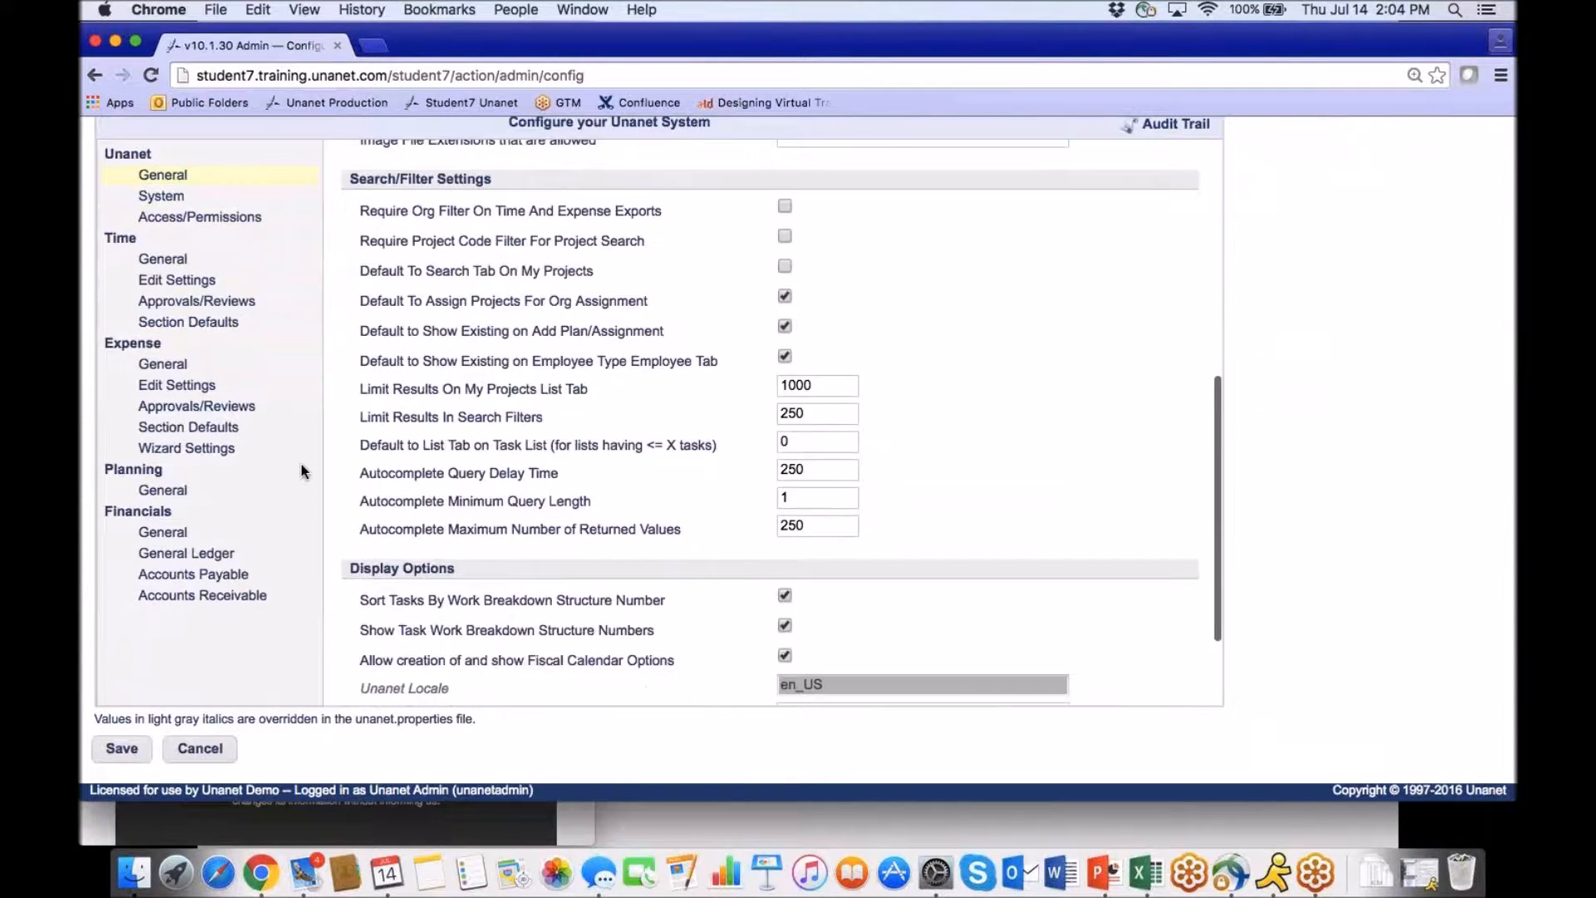
click(160, 196)
scroll(281, 353, down, 13)
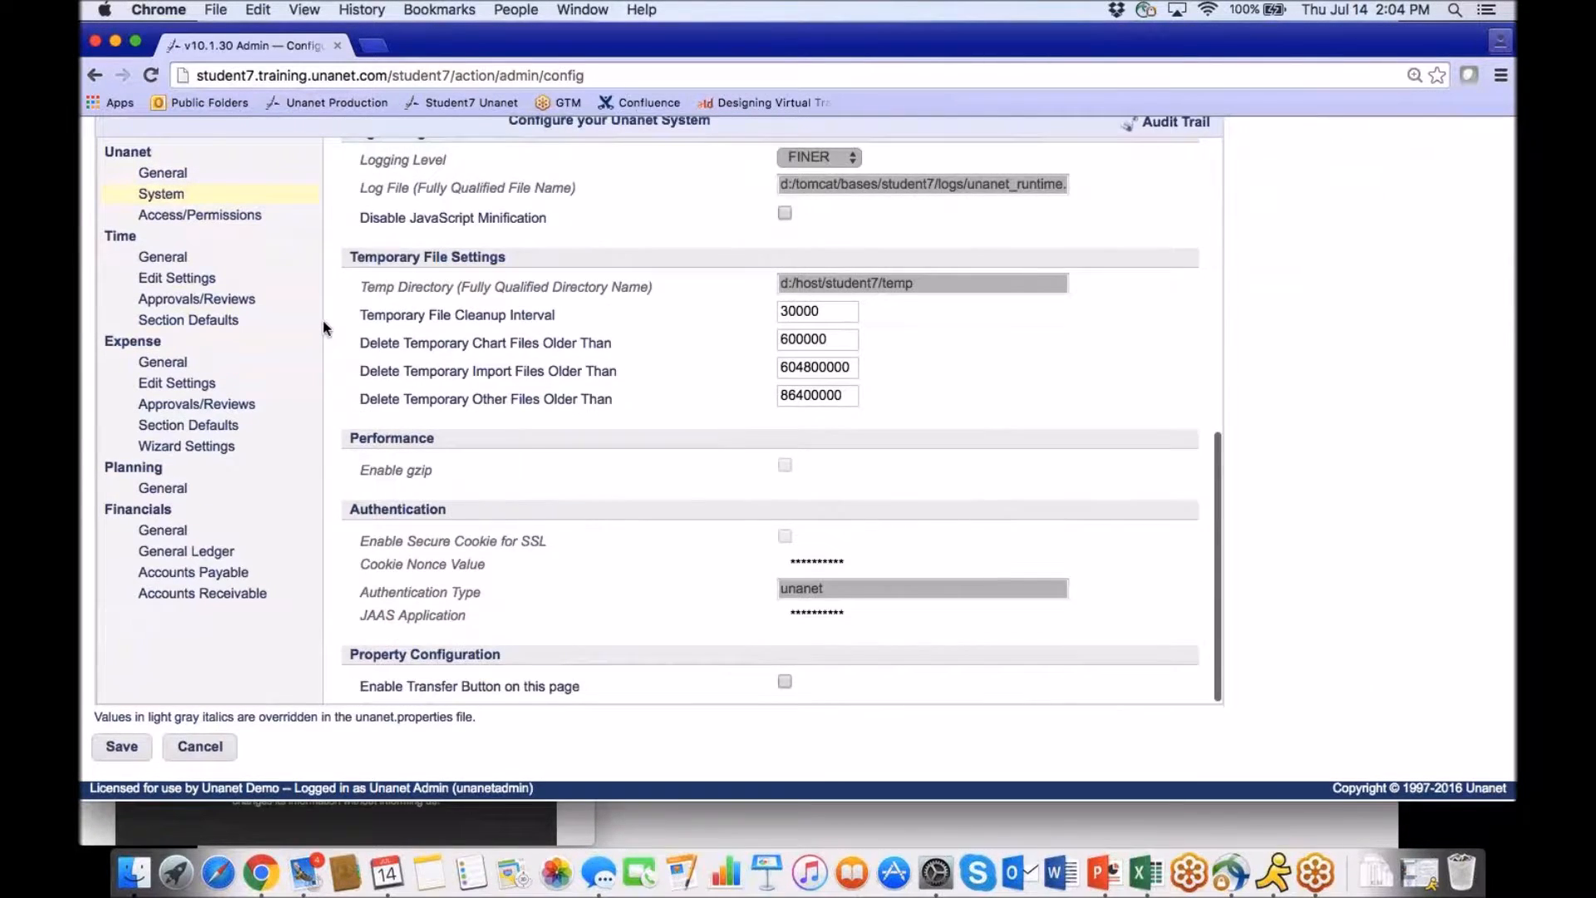
Examine the Access/Permissions system properties, including rate permissions, alternate settings and password rules.
click(200, 217)
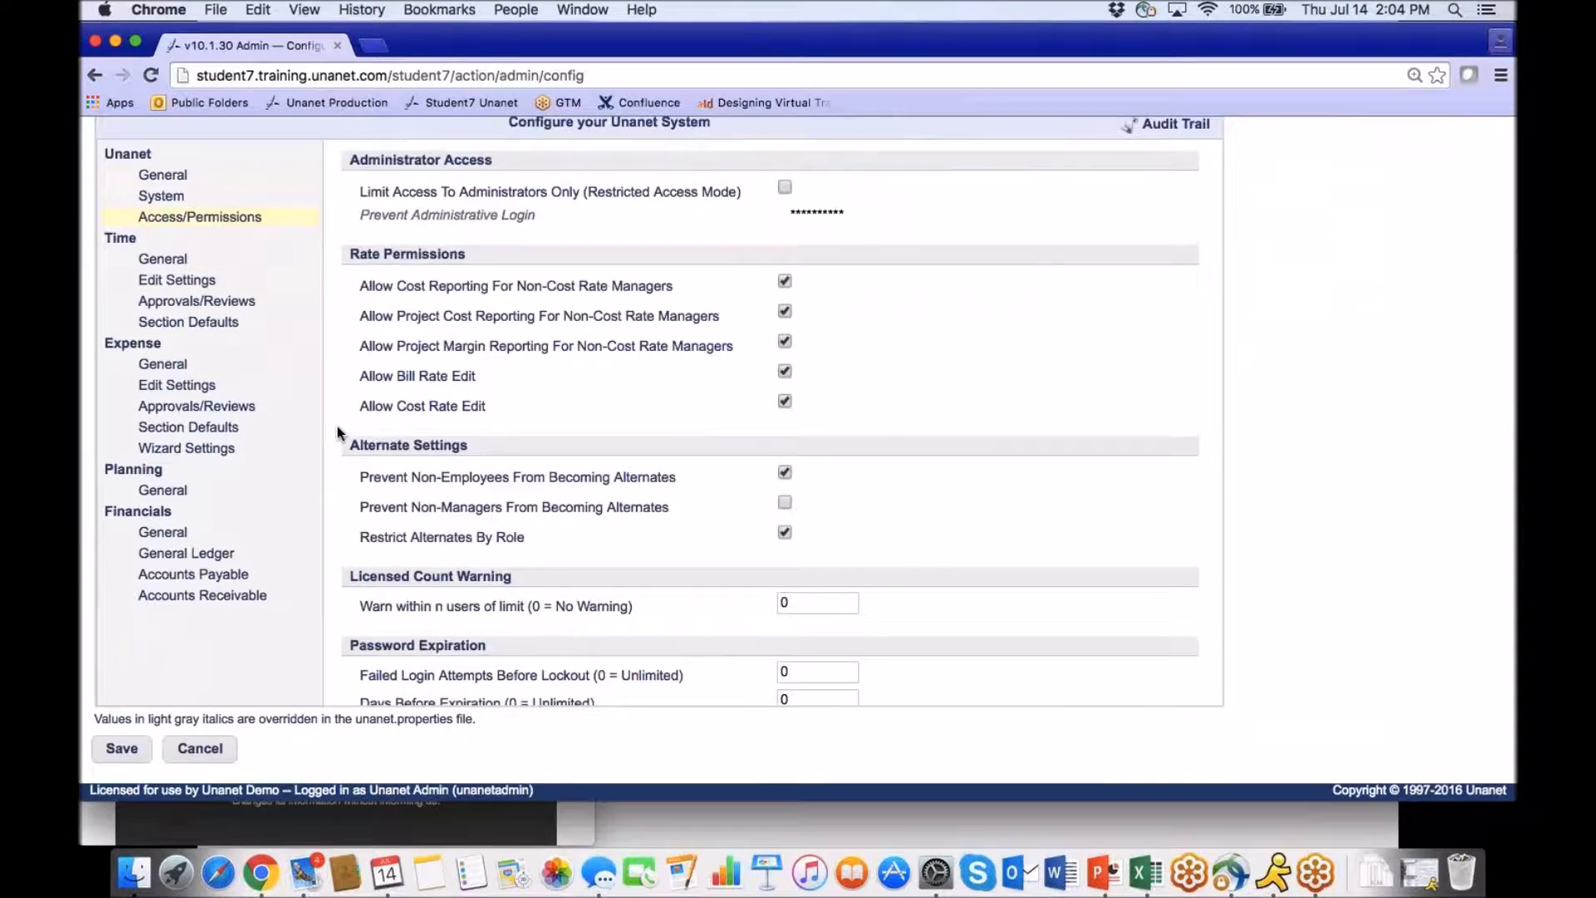
scroll(341, 442, down, 3)
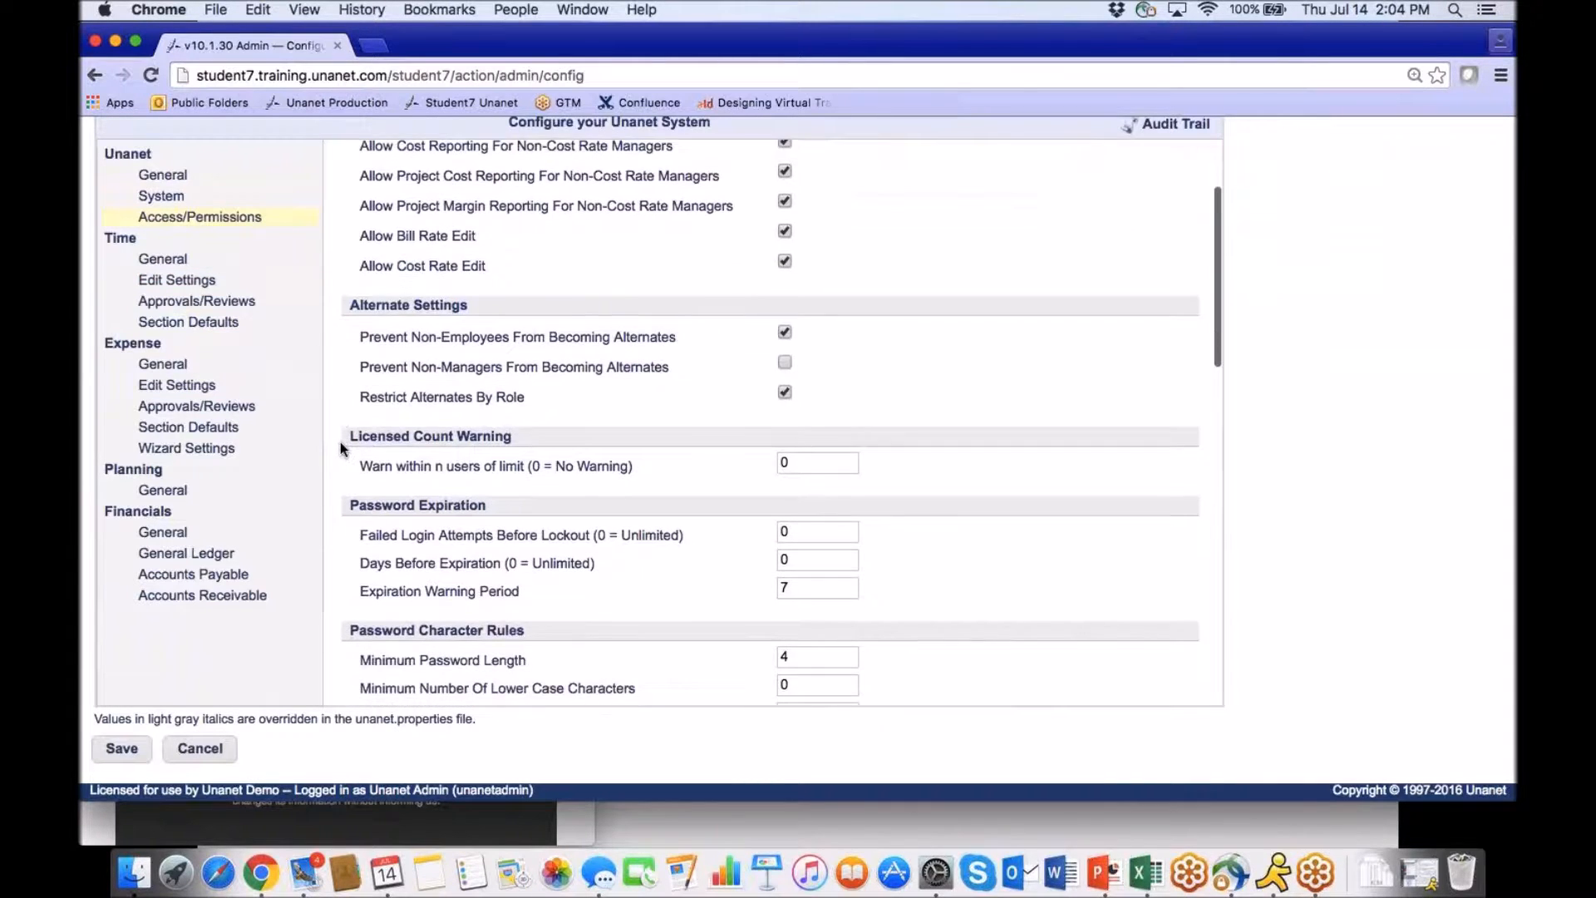
scroll(340, 449, down, 6)
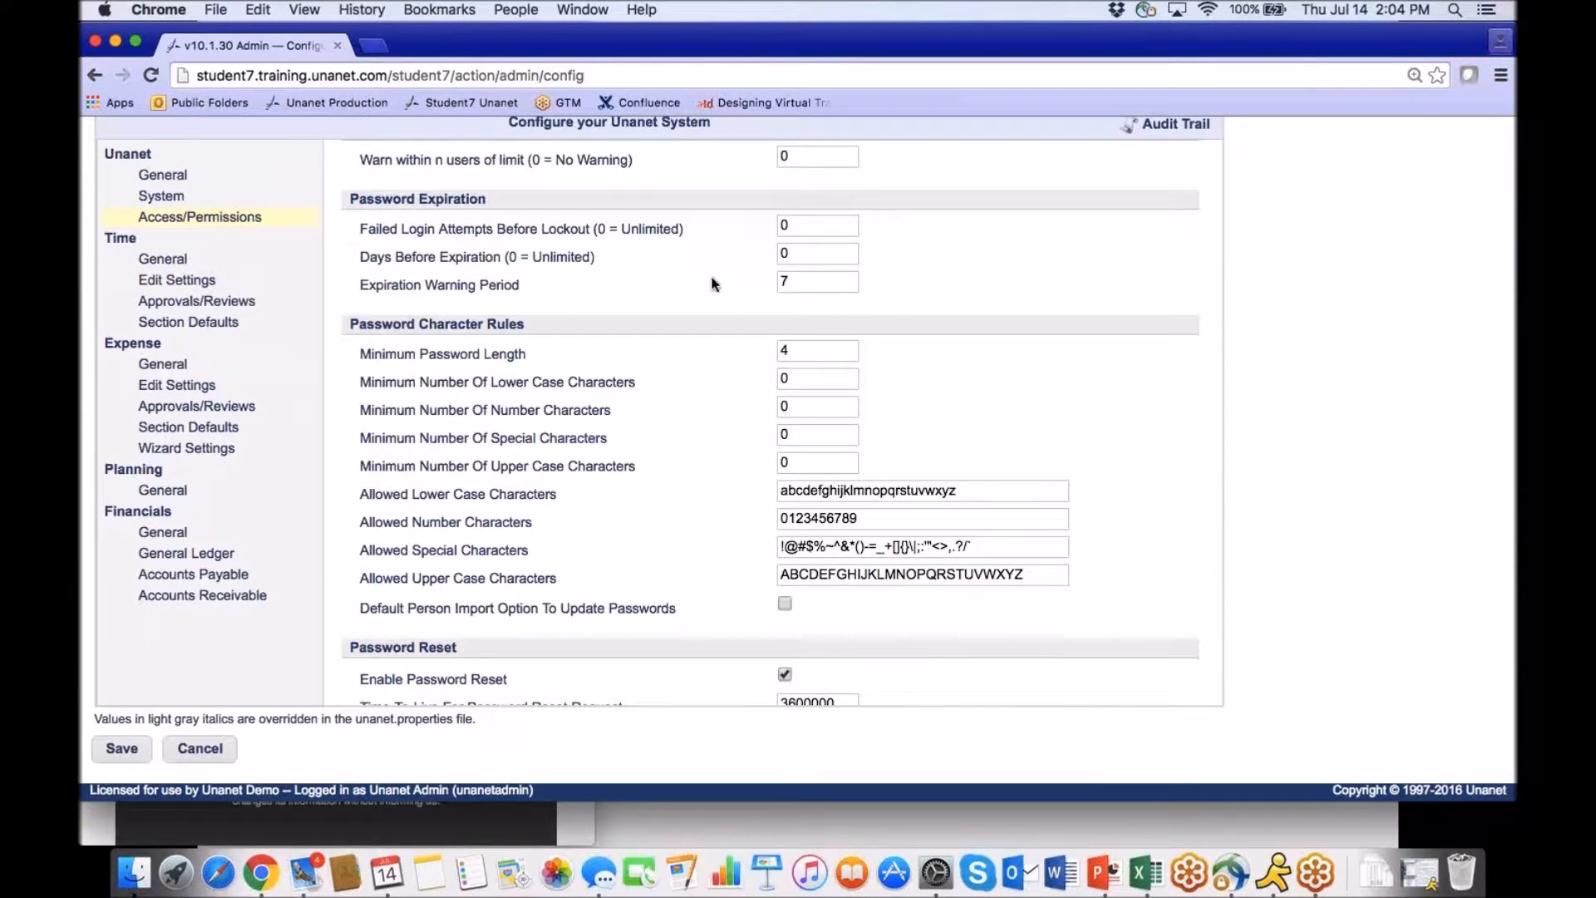
scroll(712, 283, up, 5)
scroll(711, 284, up, 8)
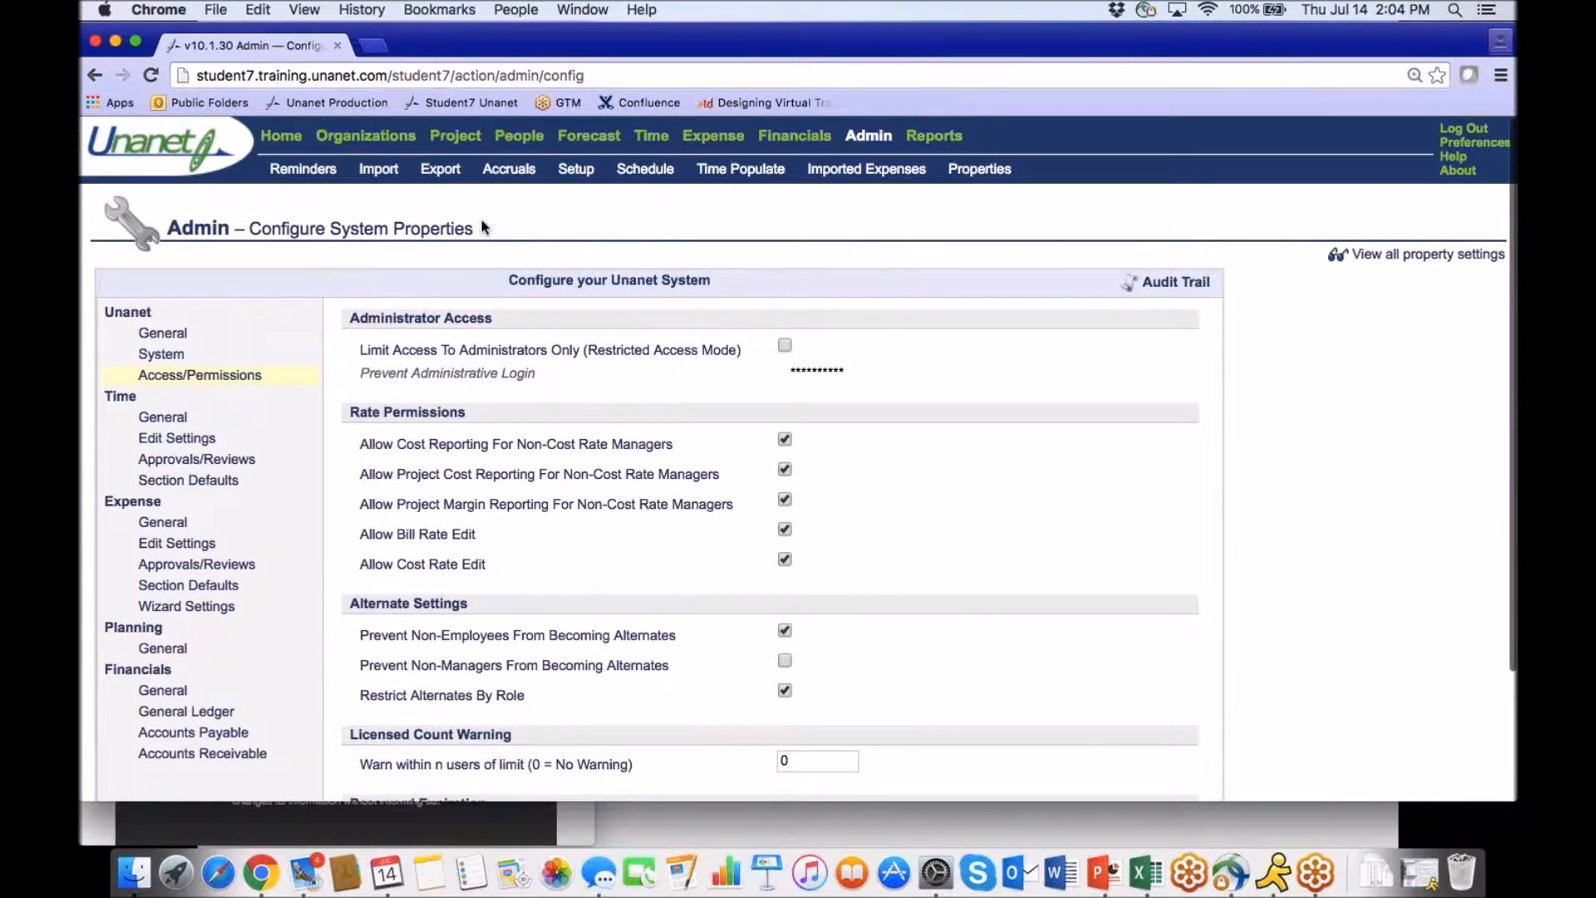
From the home dashboard, open the user preferences and review the roles assigned to the current account.
click(283, 152)
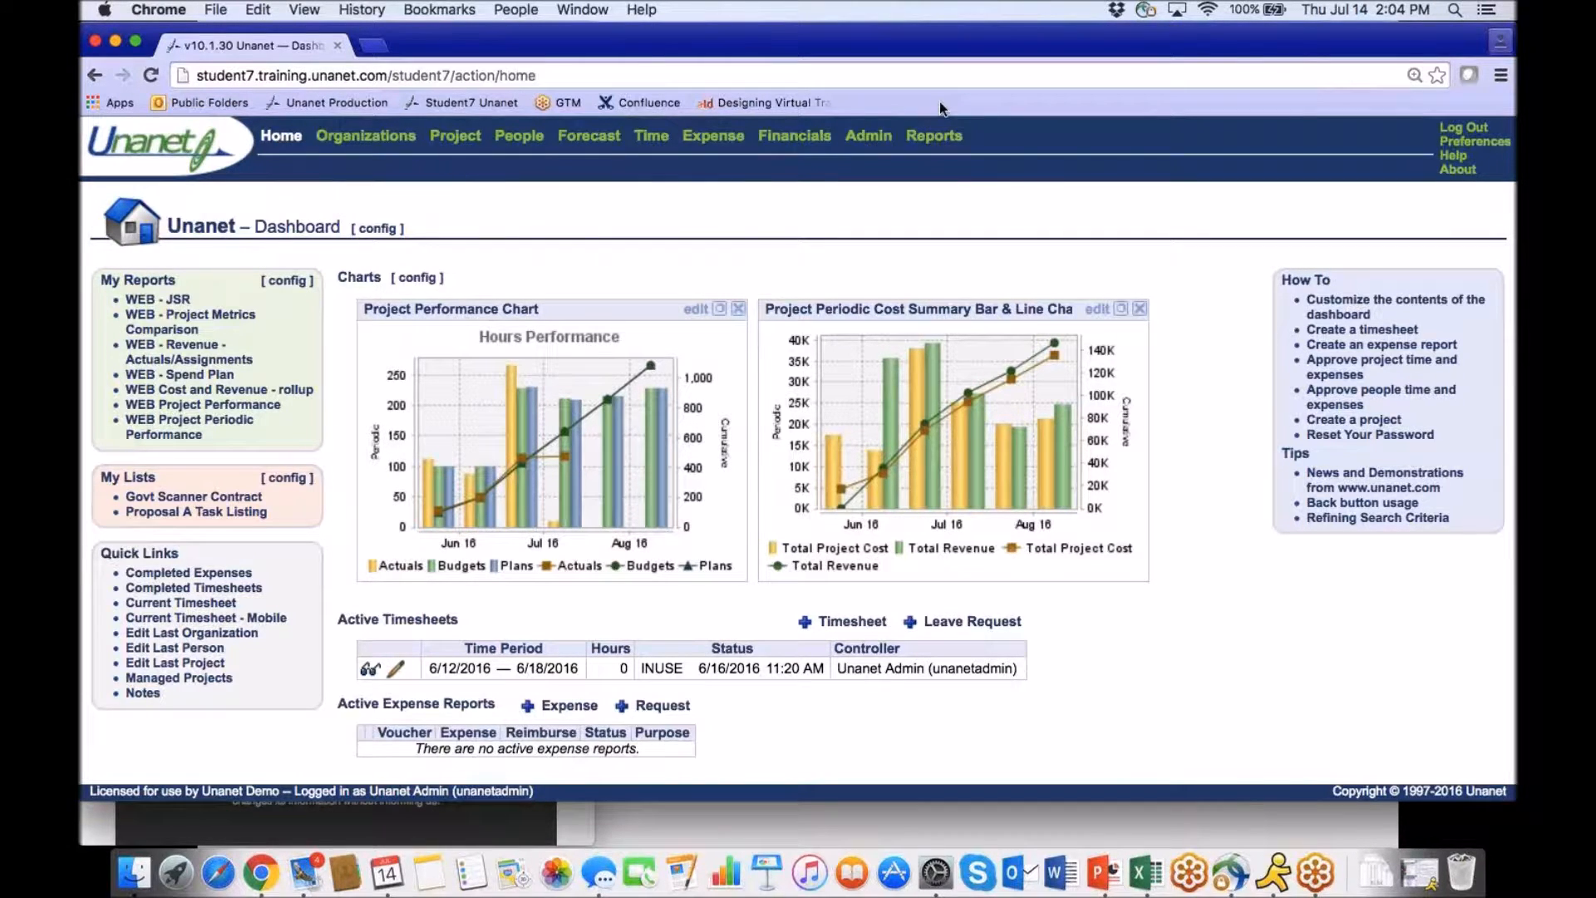
click(1441, 142)
click(380, 281)
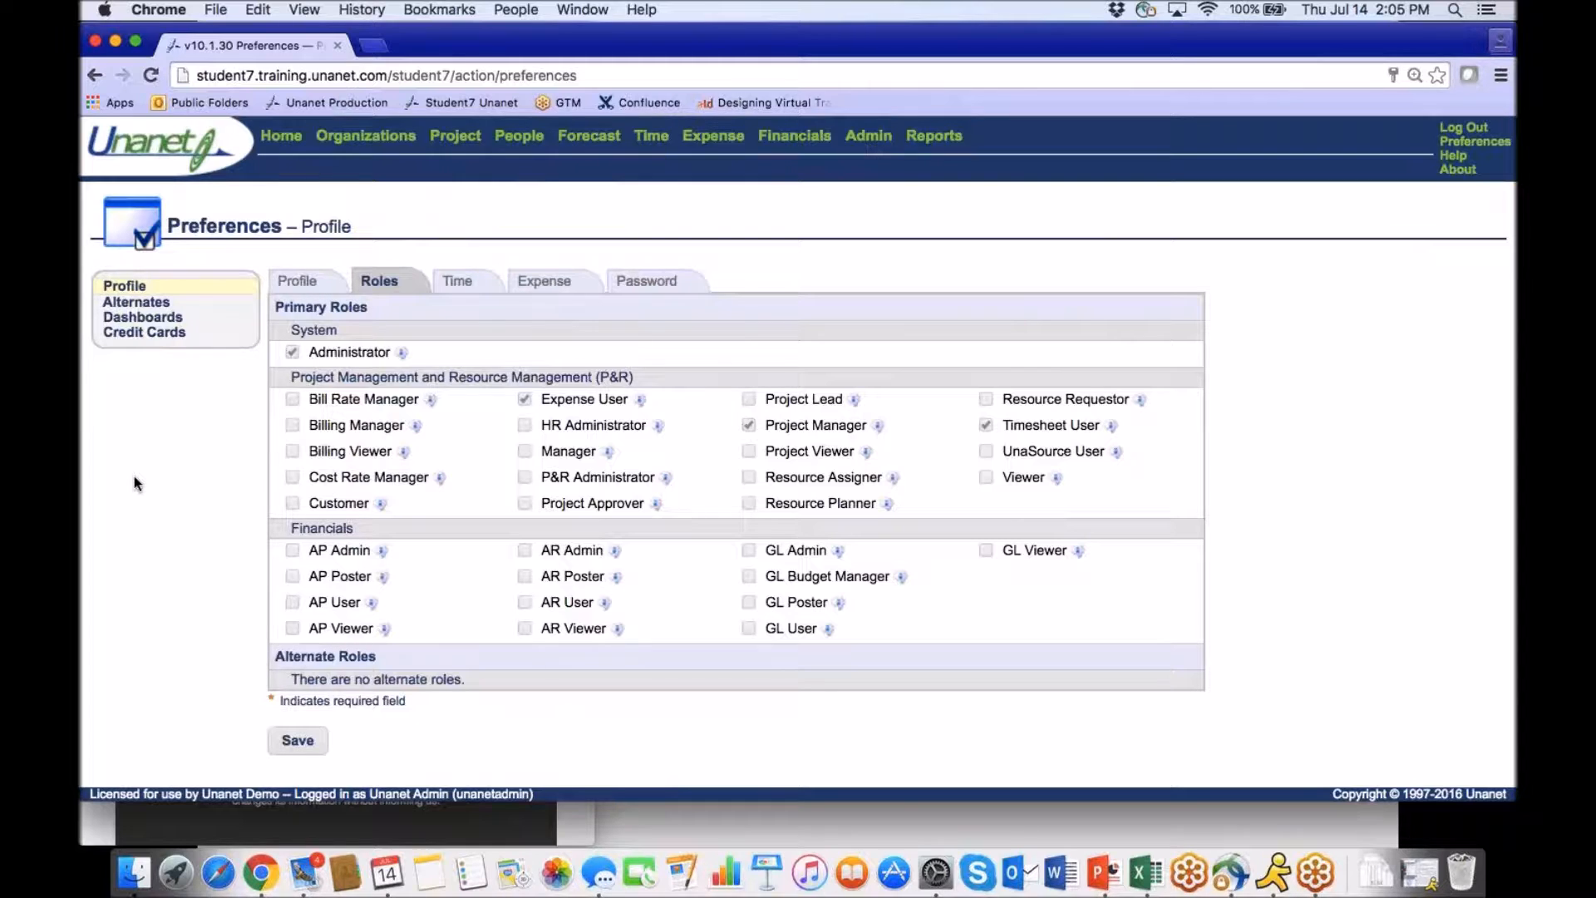
Return to the admin system properties and review the rate permissions for non-cost rate managers under Access/Permissions.
click(860, 140)
click(979, 169)
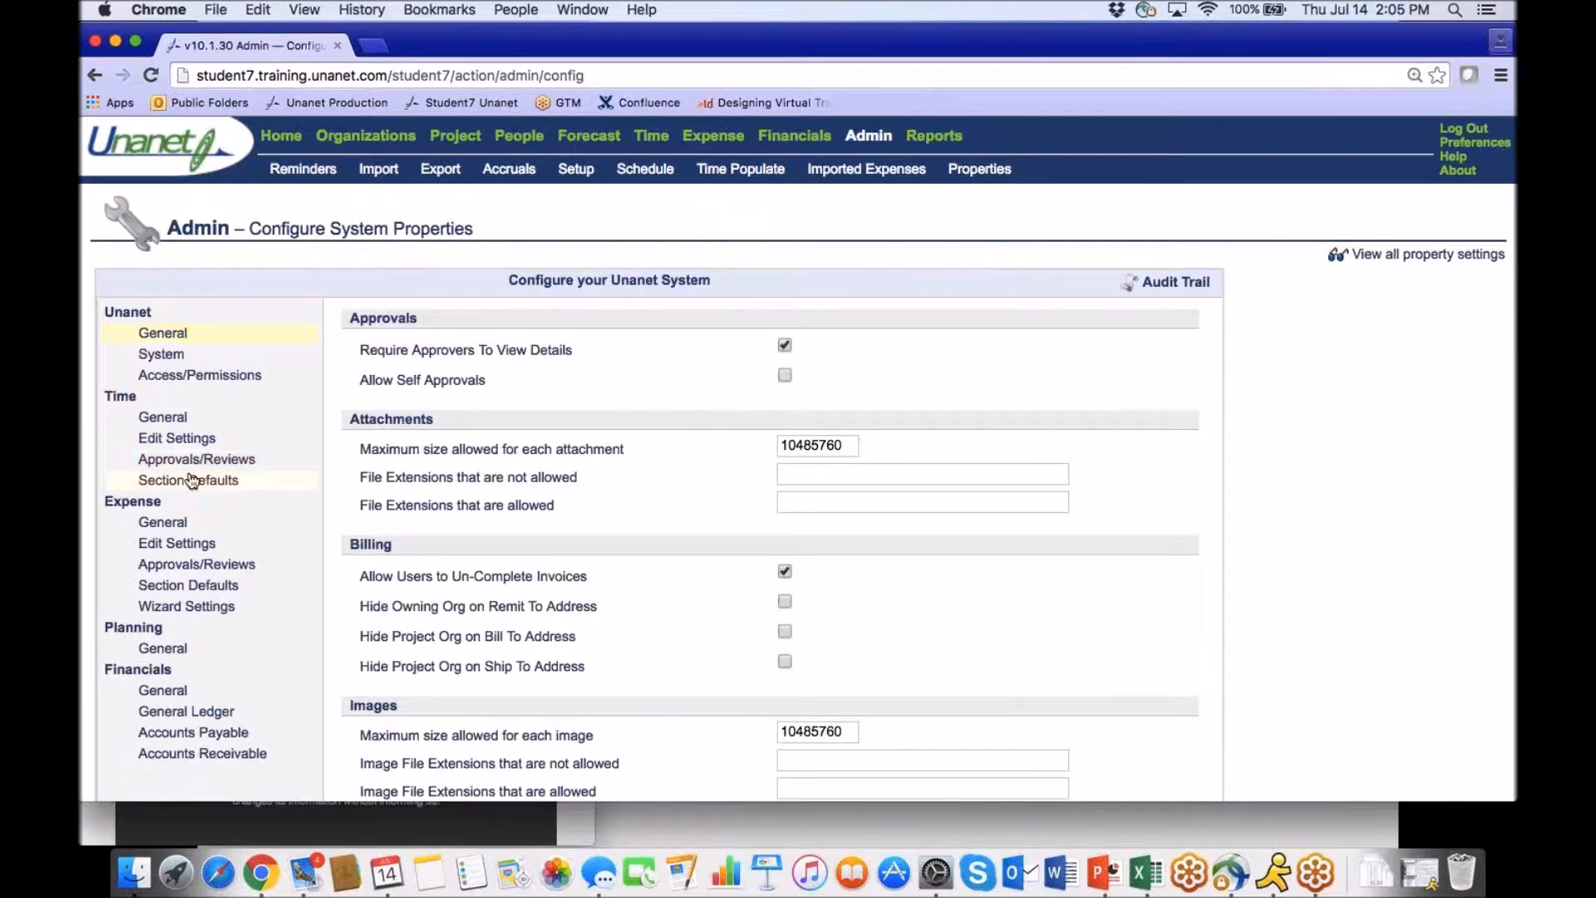
click(199, 375)
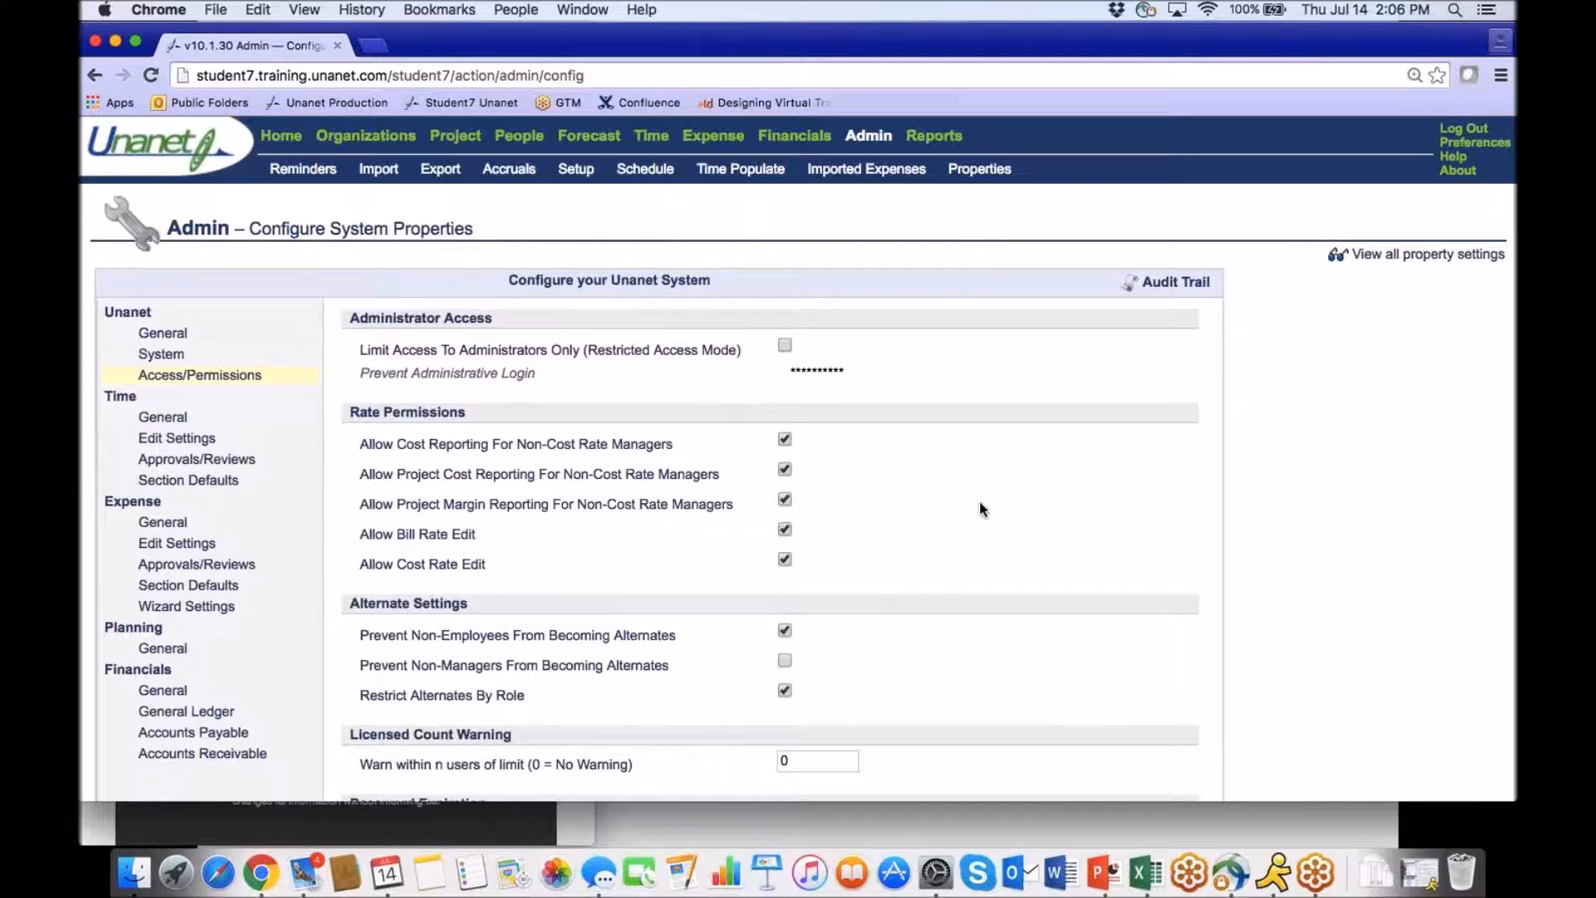
From the home dashboard, run the saved WEB - Revenue - Actuals/Assignments report, and view the Reports dashboard in a separate browser tab.
click(281, 137)
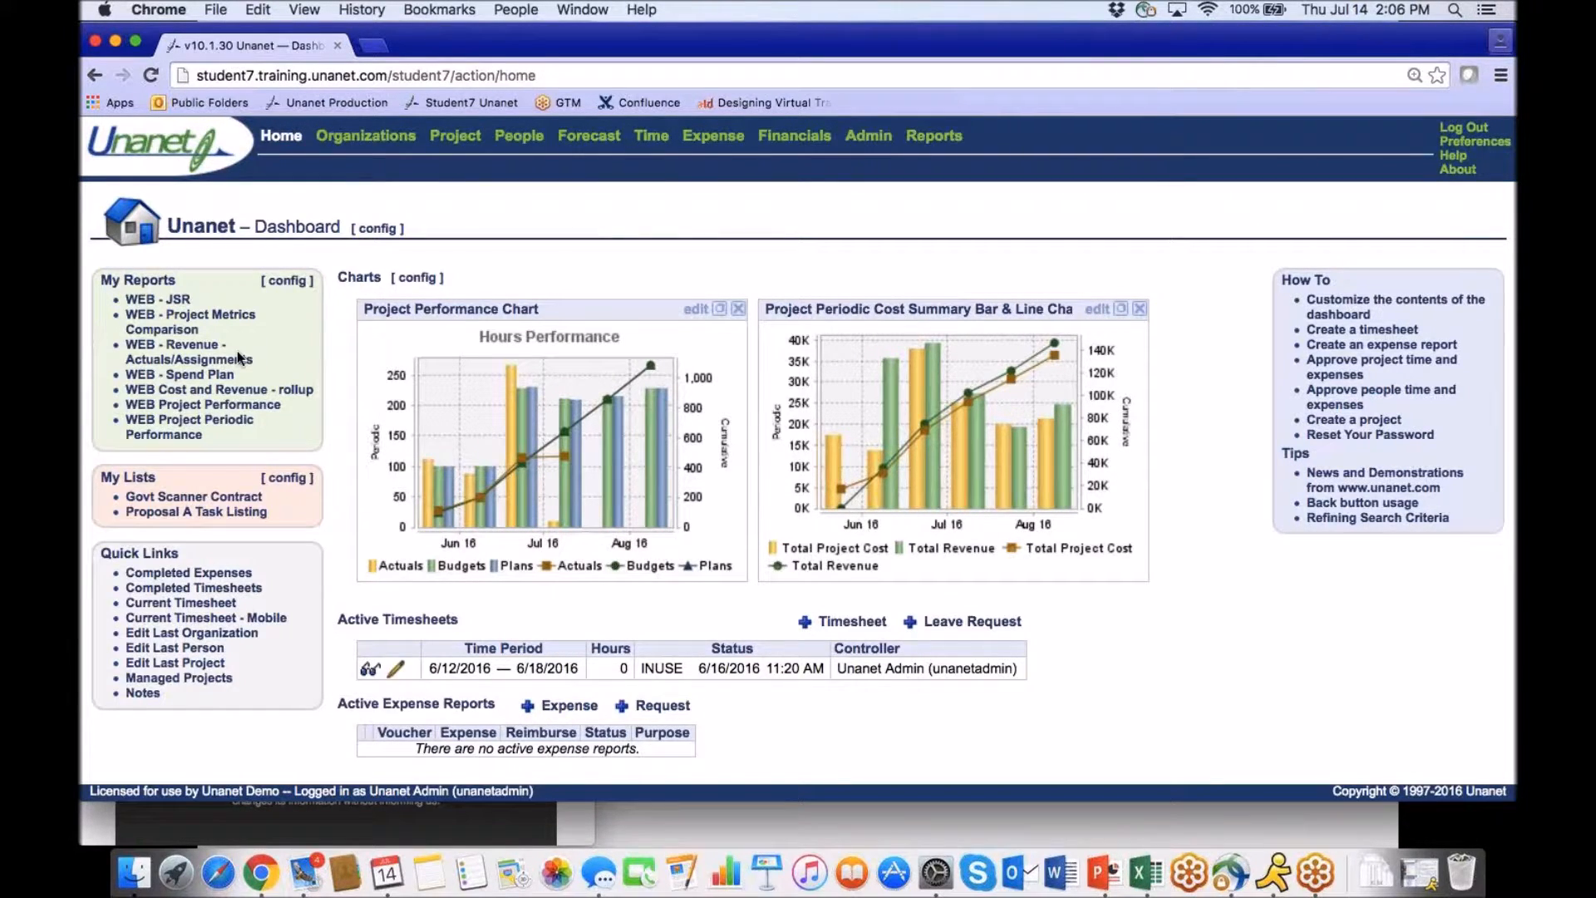
click(182, 343)
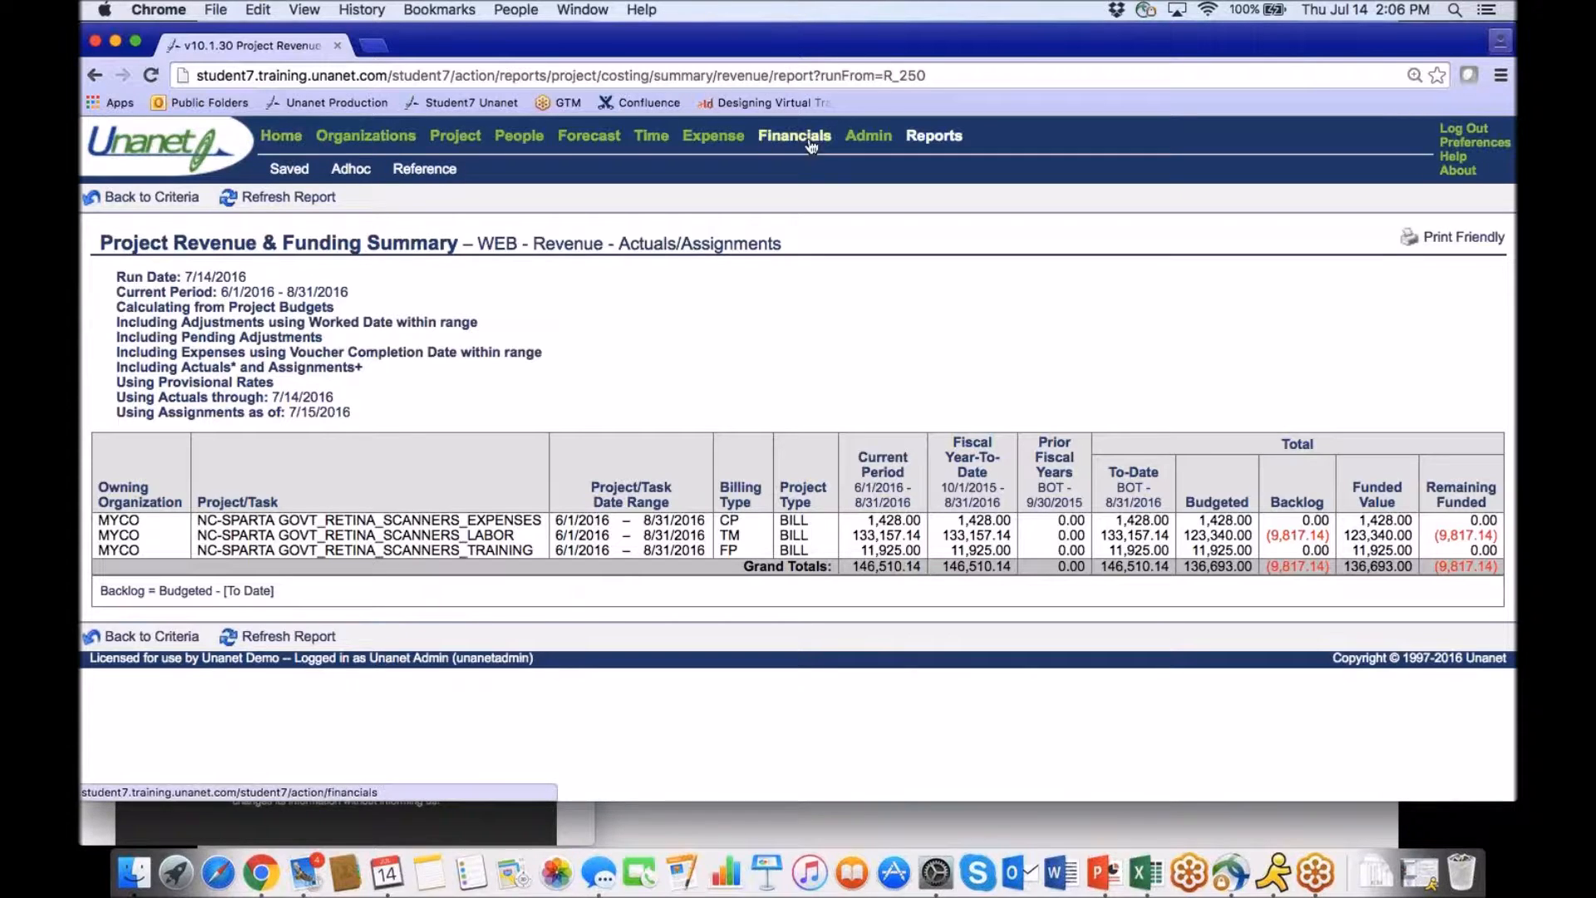
right_click(920, 141)
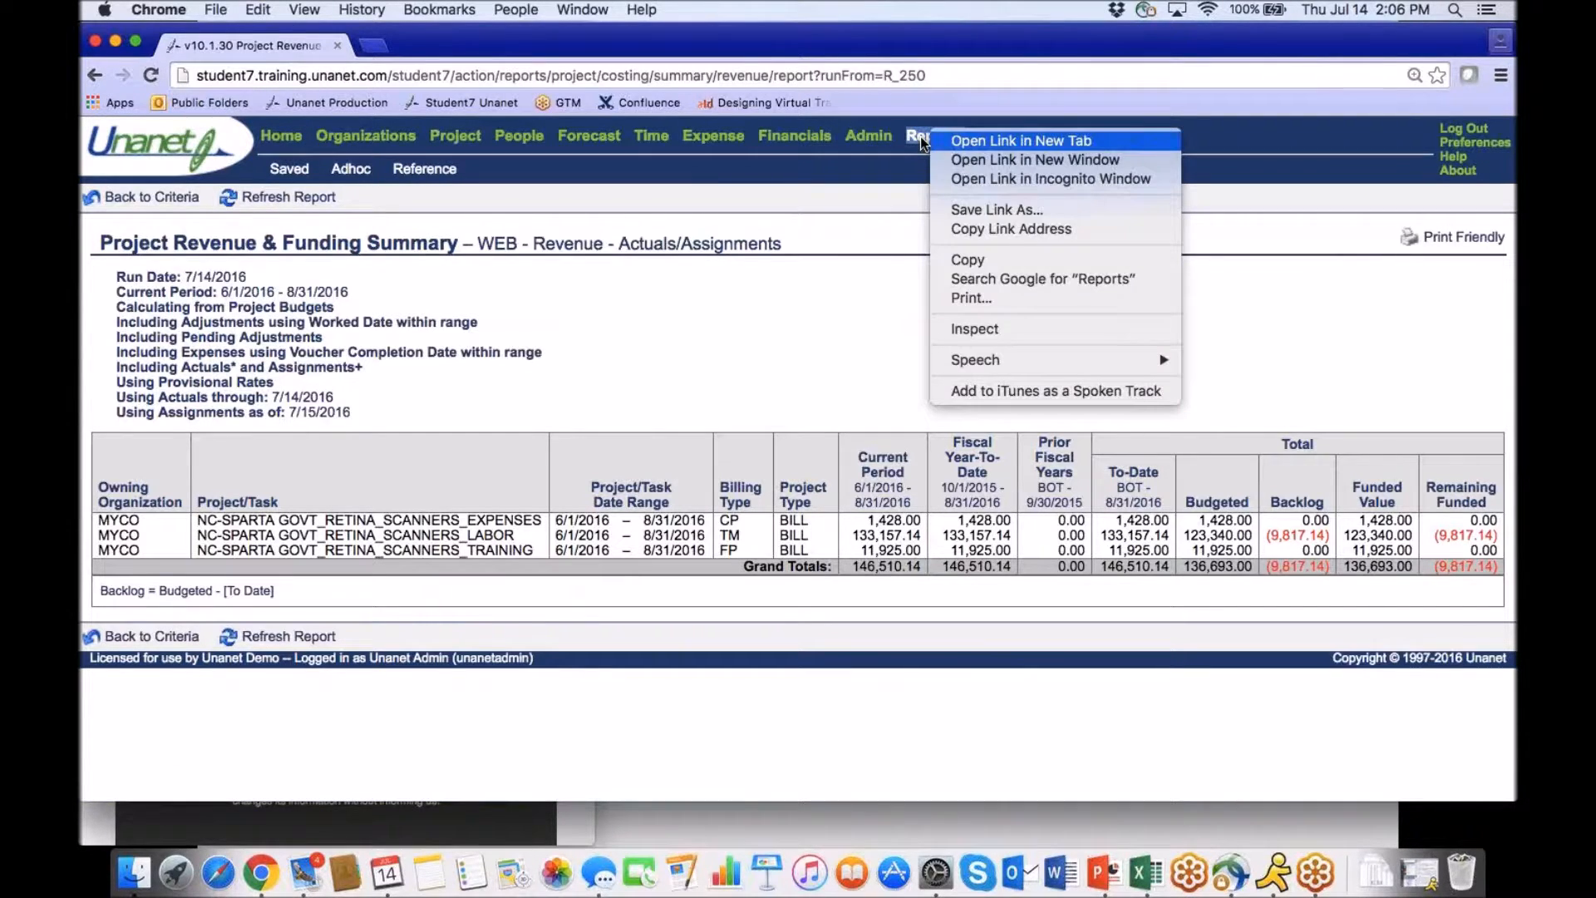
click(943, 141)
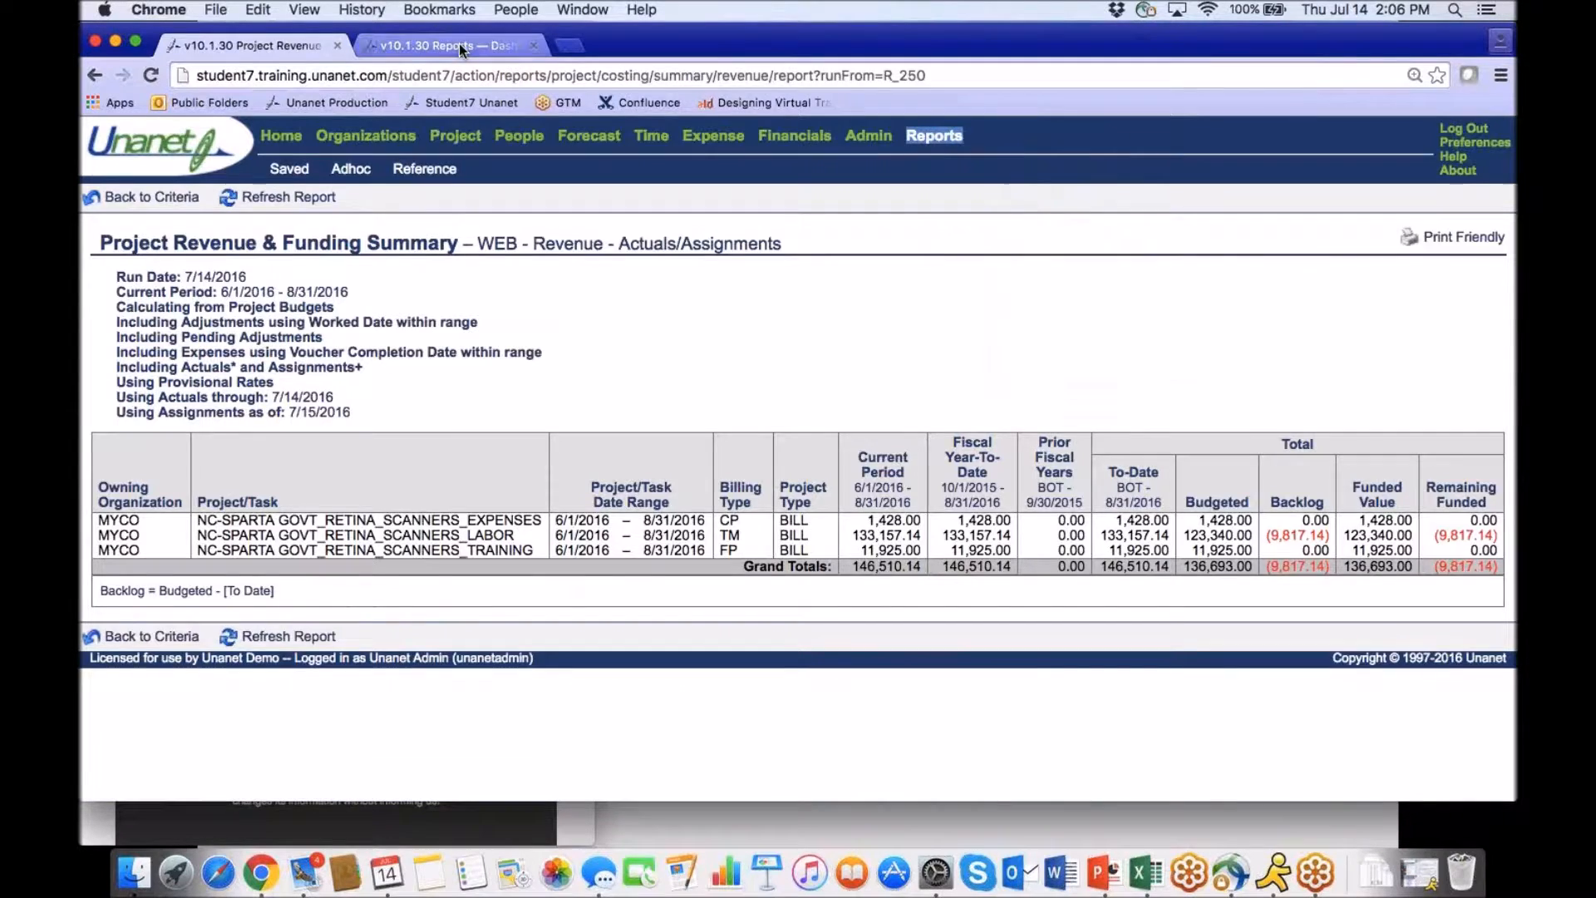
click(459, 47)
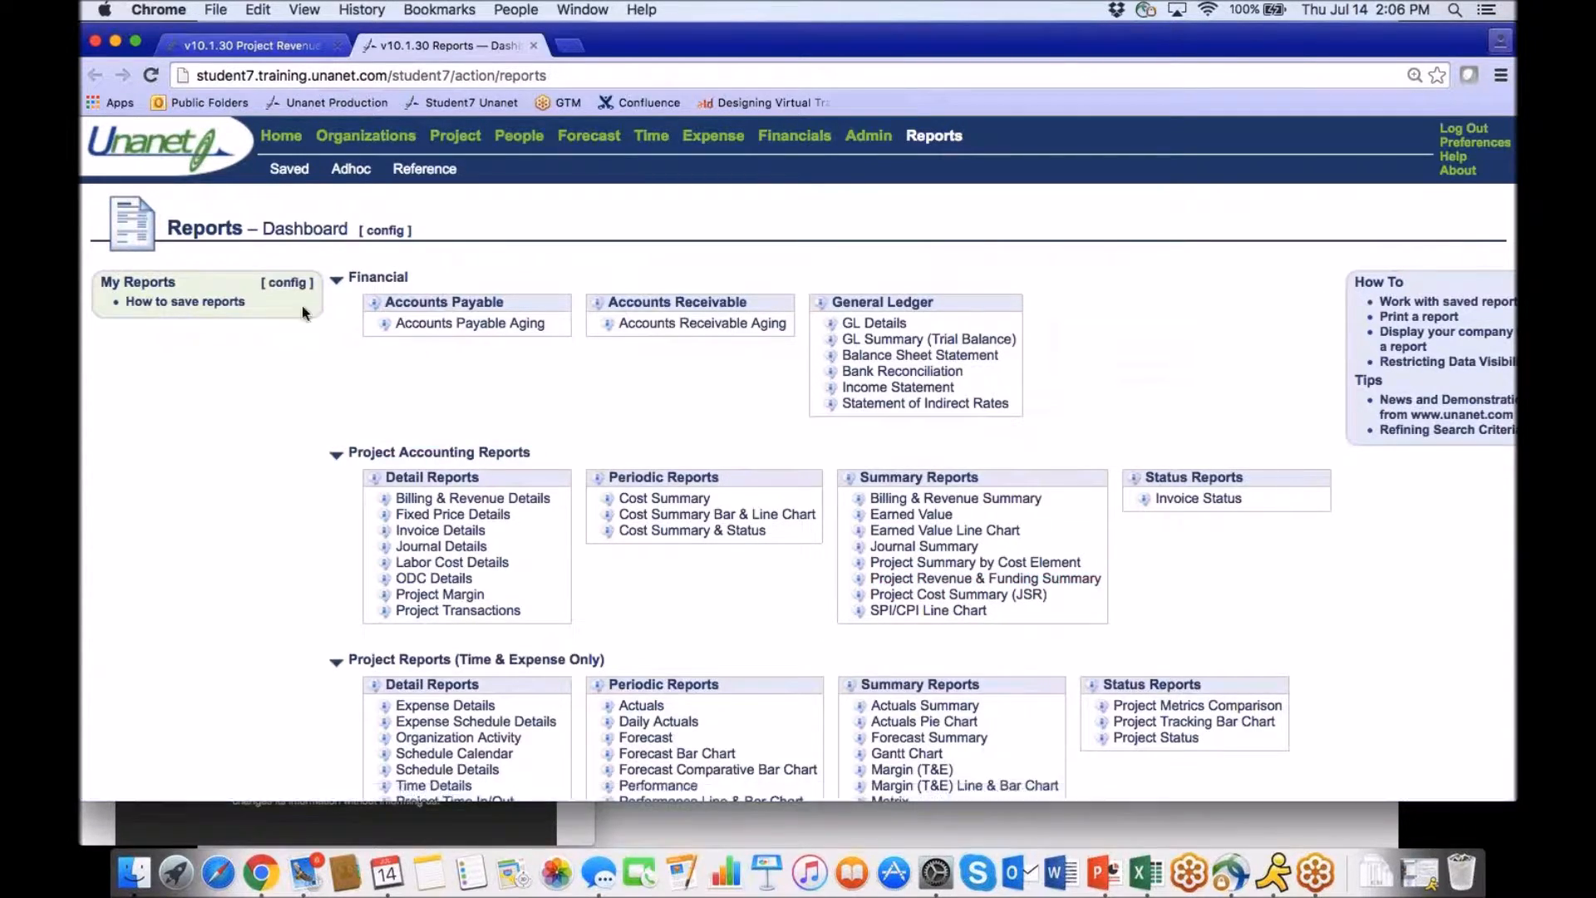
click(271, 48)
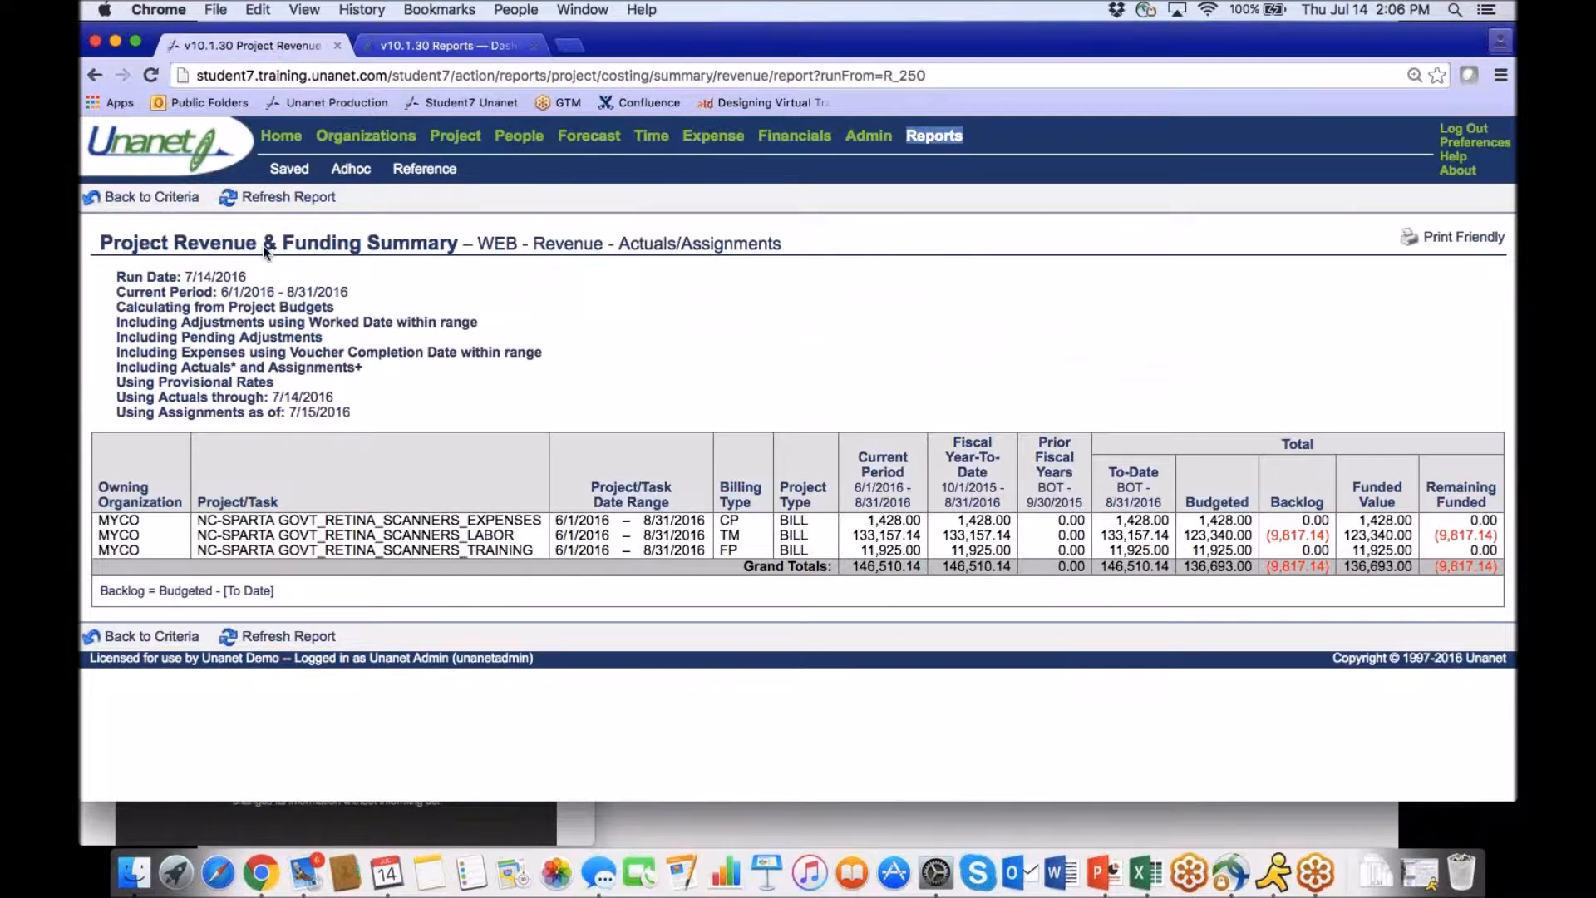
Reopen the revenue report's criteria and save them under the name WEB - Revenue - Actuals/Assignments without adding any dashboard placement.
click(143, 197)
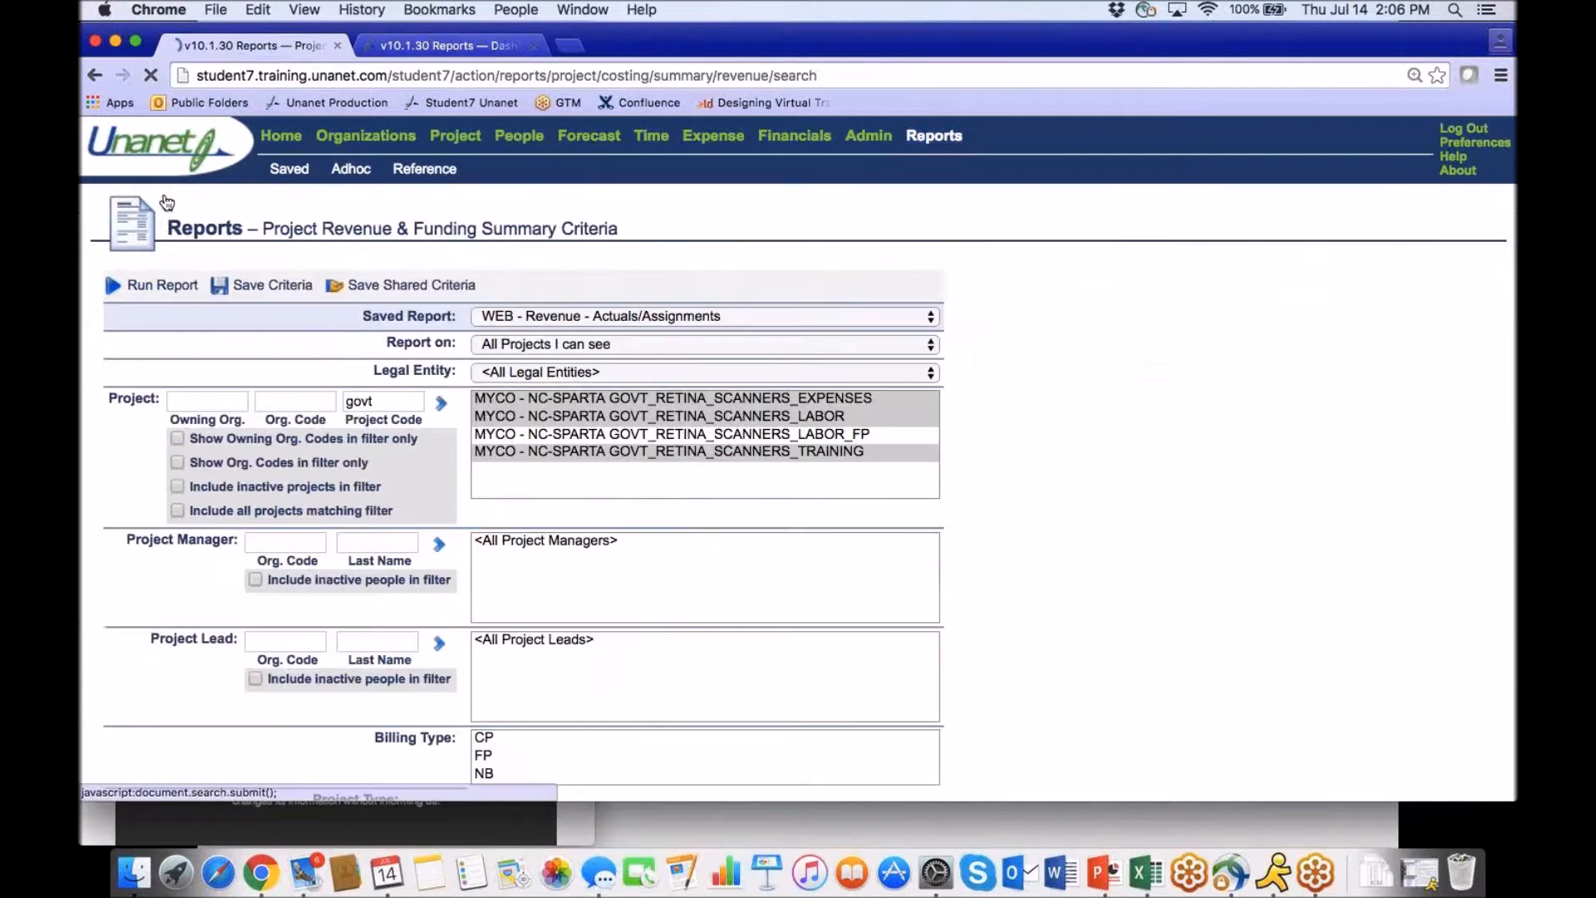
click(252, 284)
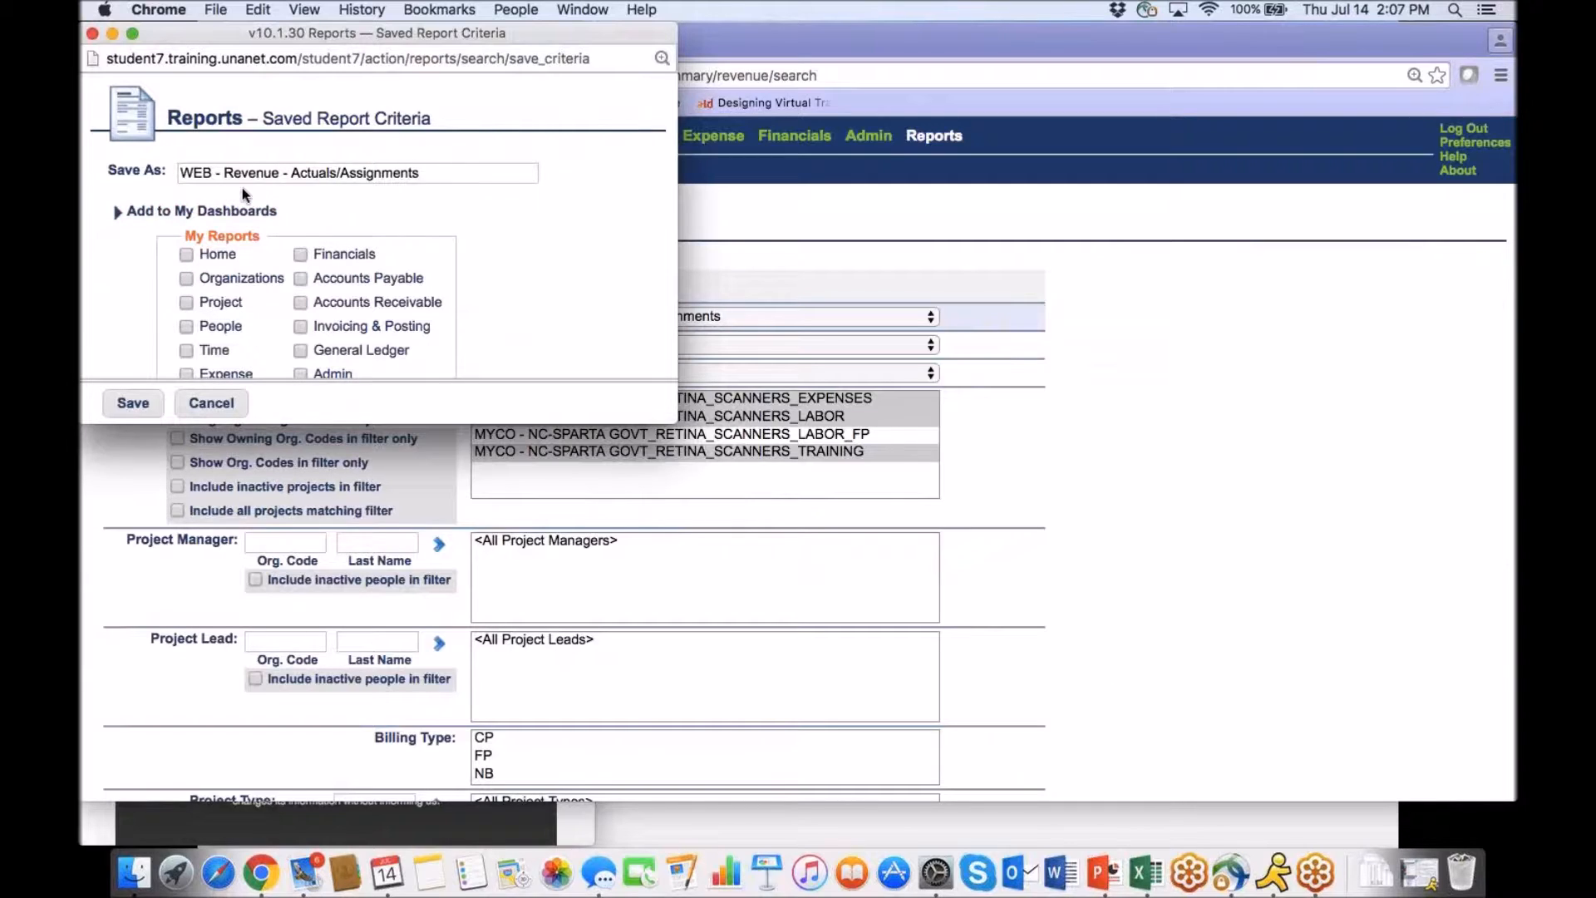
click(142, 399)
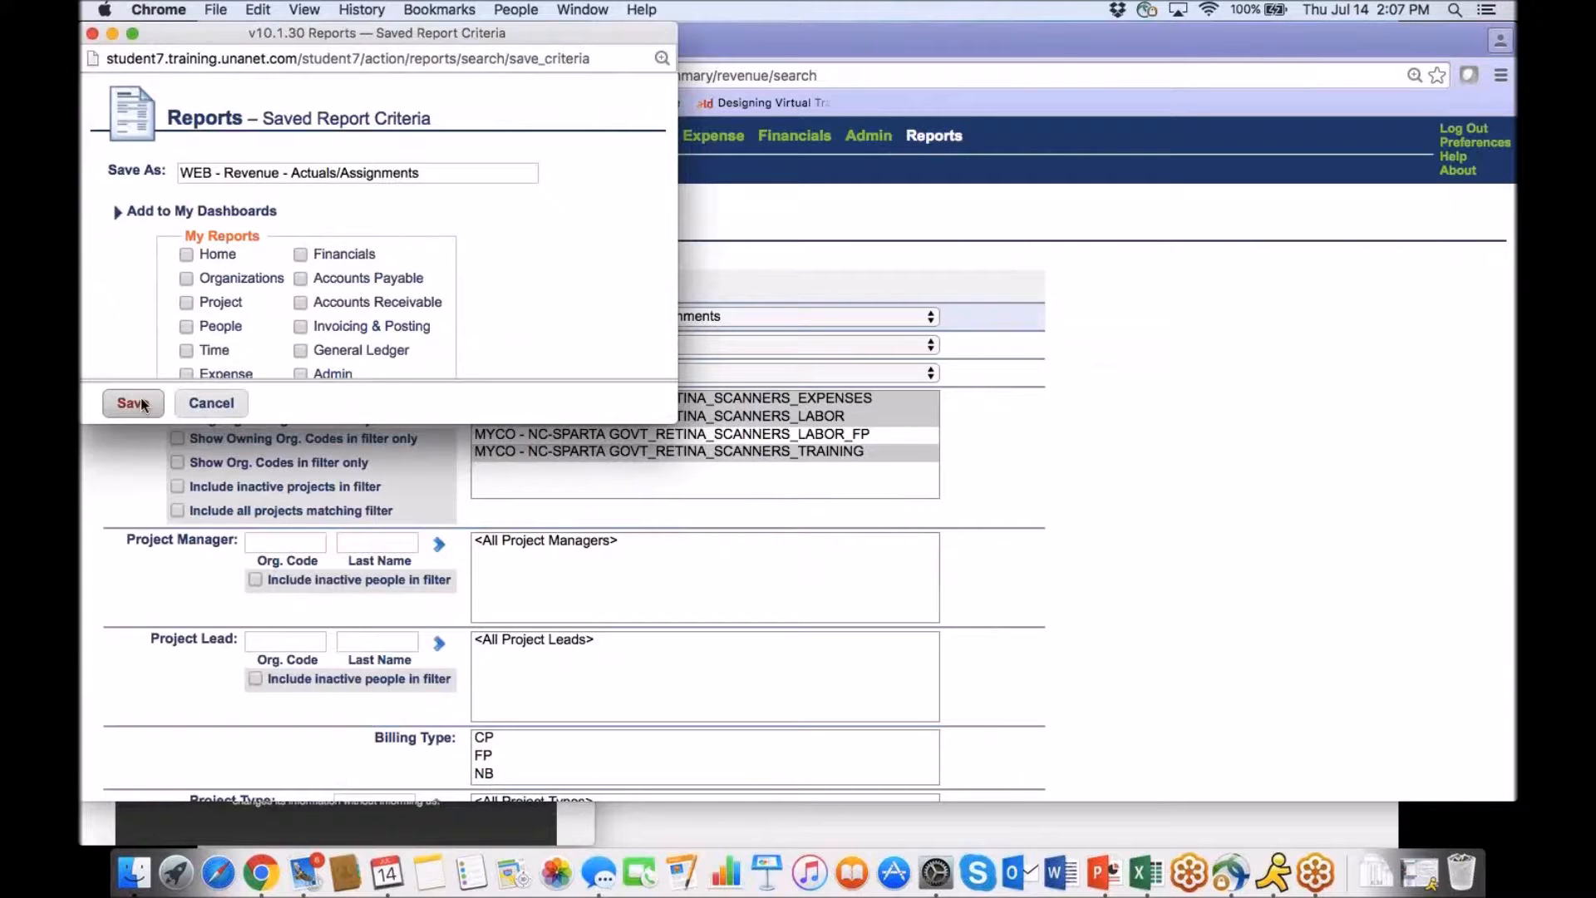
click(948, 316)
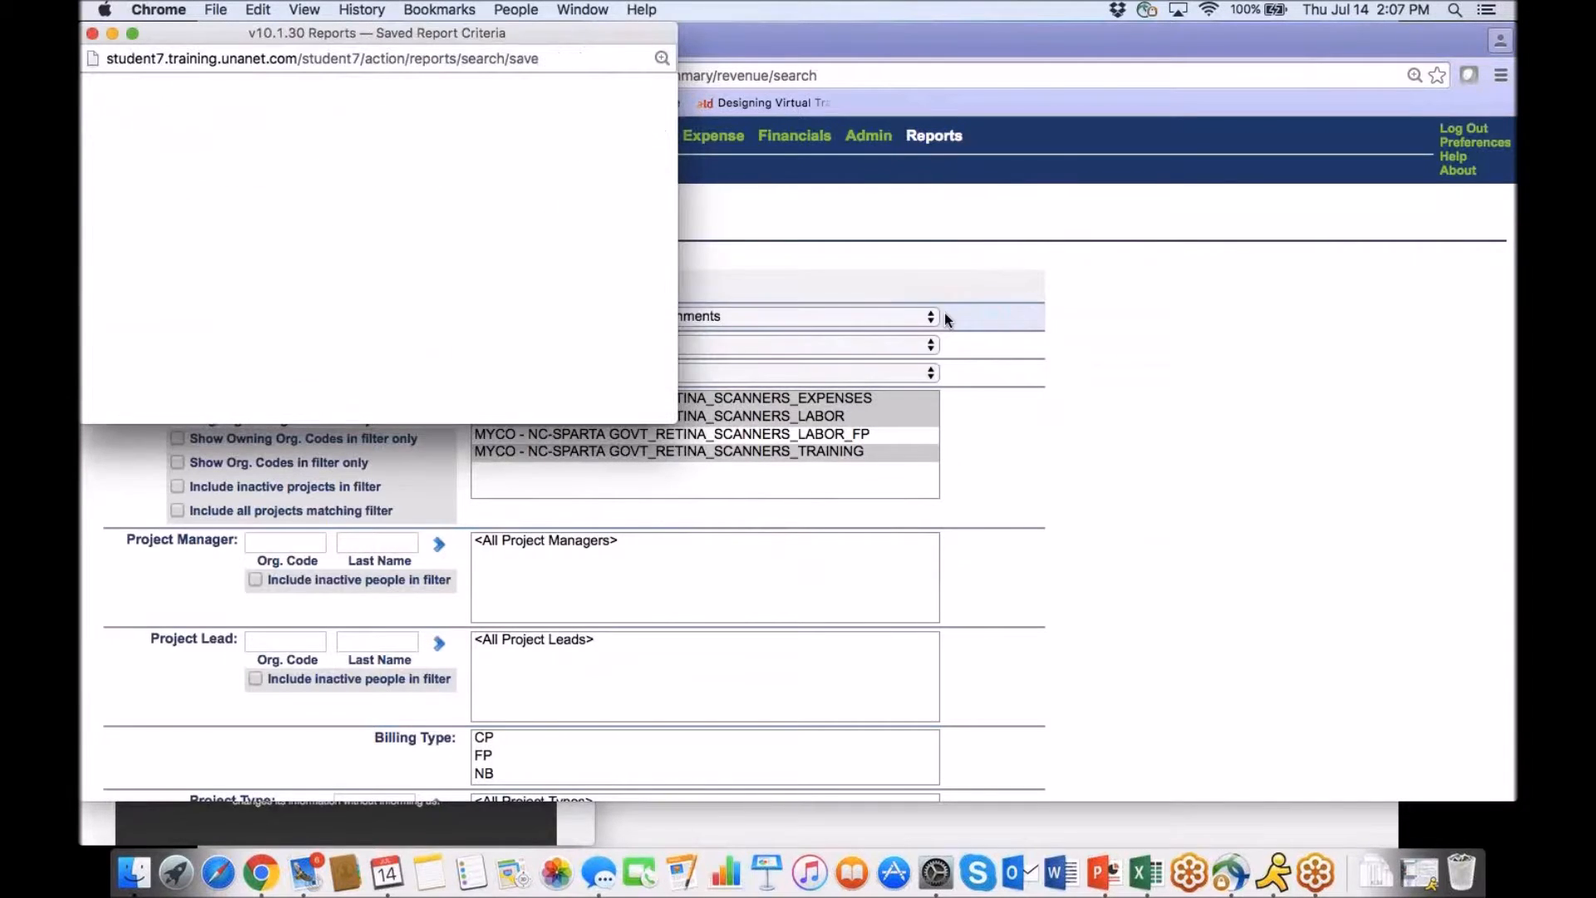
From the home dashboard, run the saved WEB - Spend Plan report and review the budgeted amounts of the three retina scanner projects.
click(276, 172)
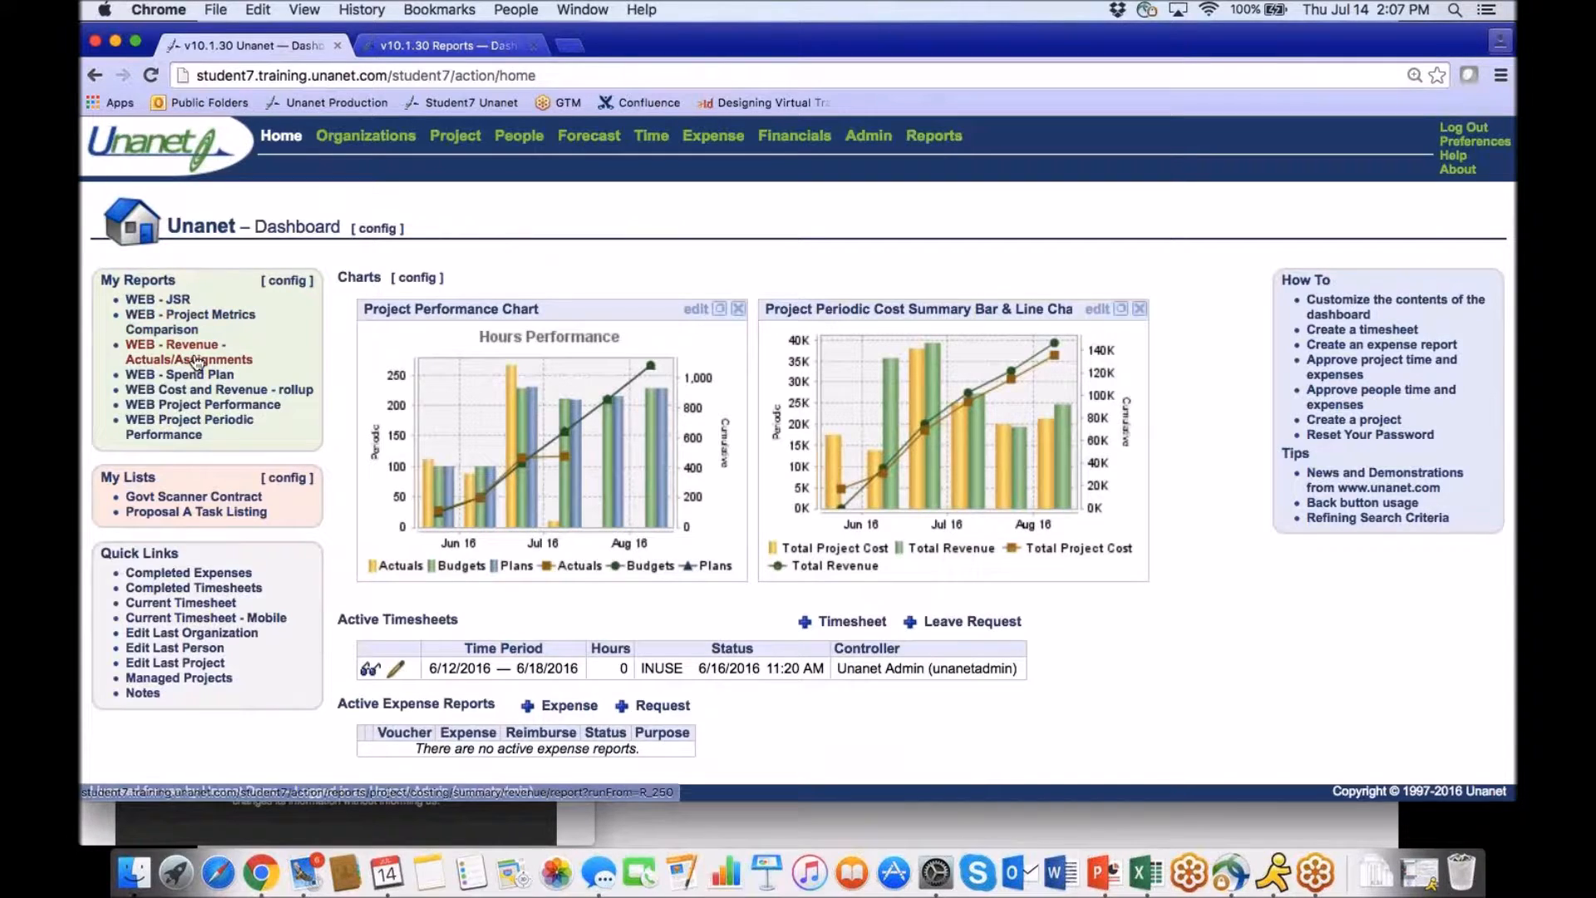
click(177, 376)
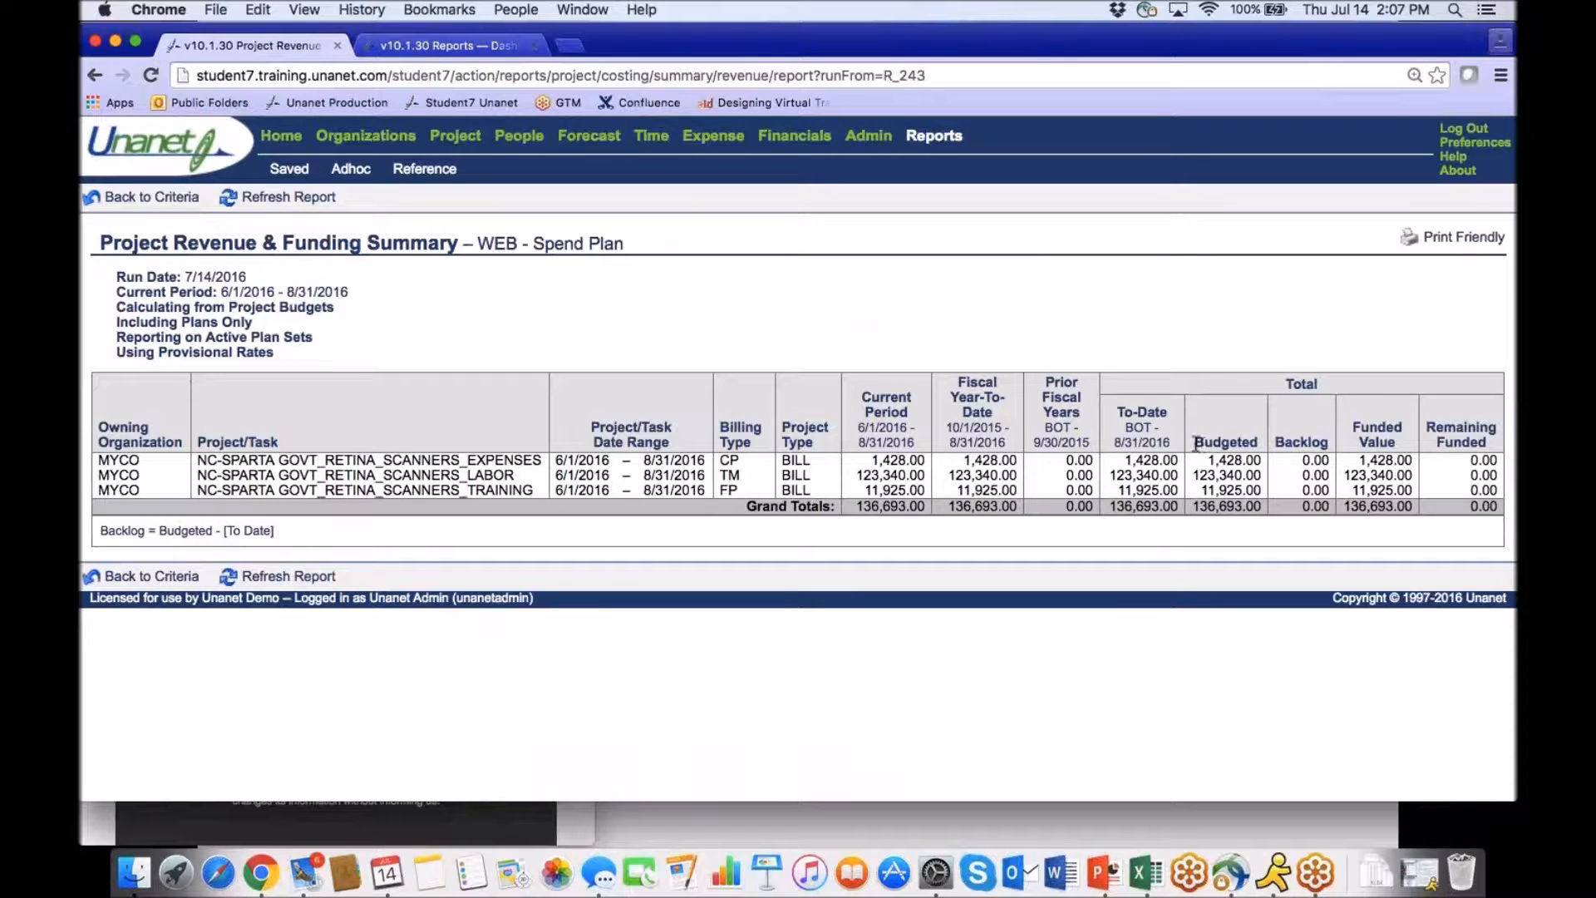
drag(1195, 443, 1245, 480)
click(1218, 462)
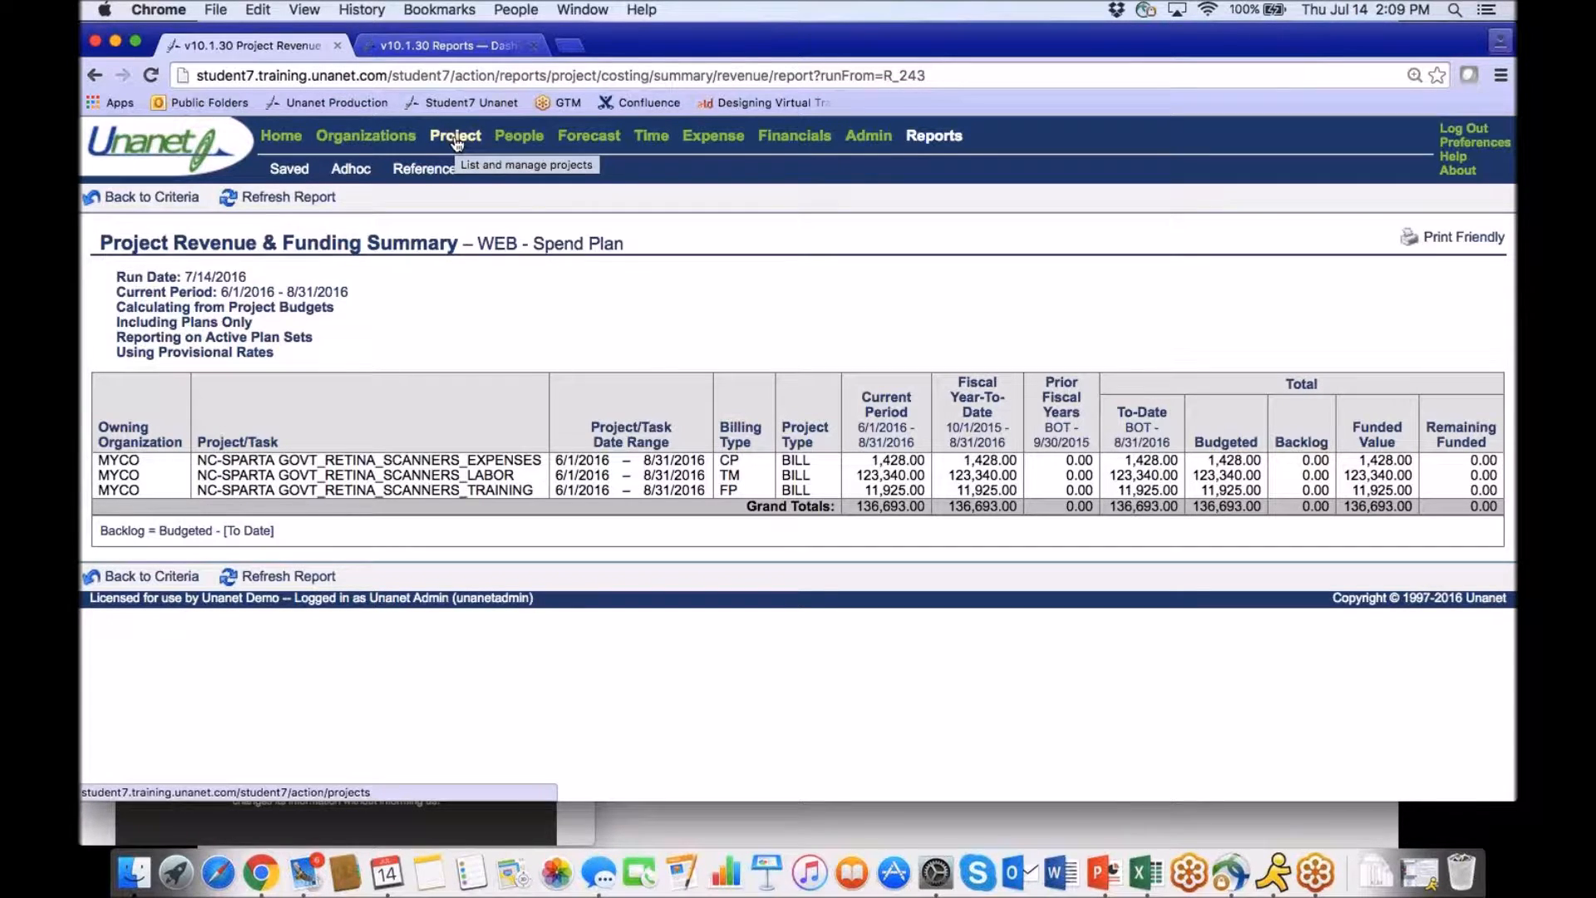
From the home dashboard, open the last edited project and view its list of plan sets.
click(281, 136)
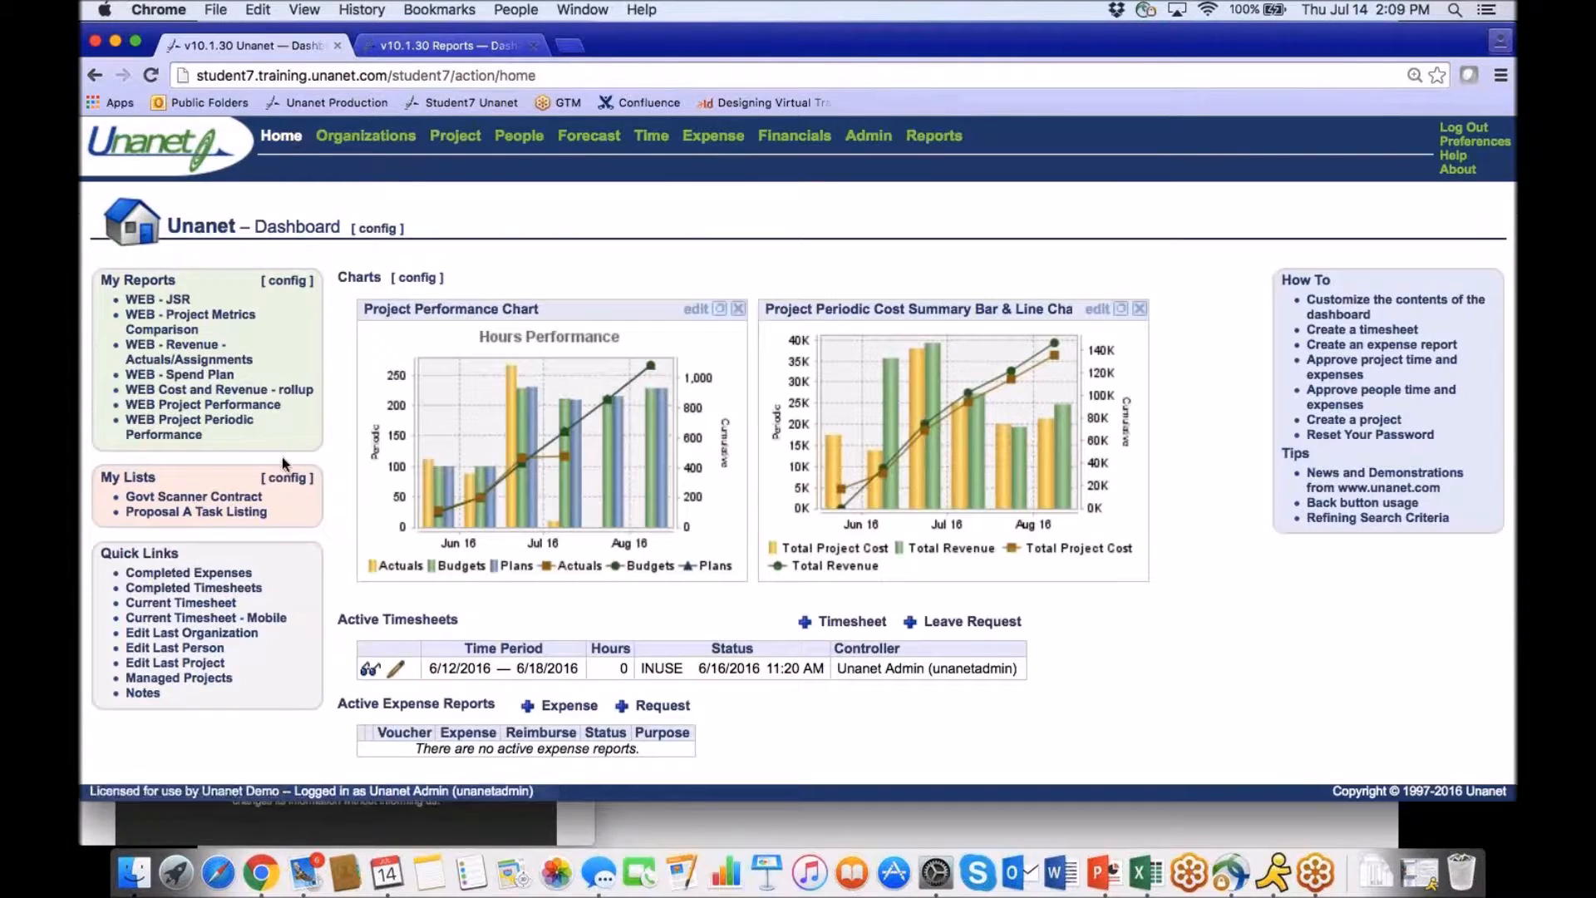
click(204, 663)
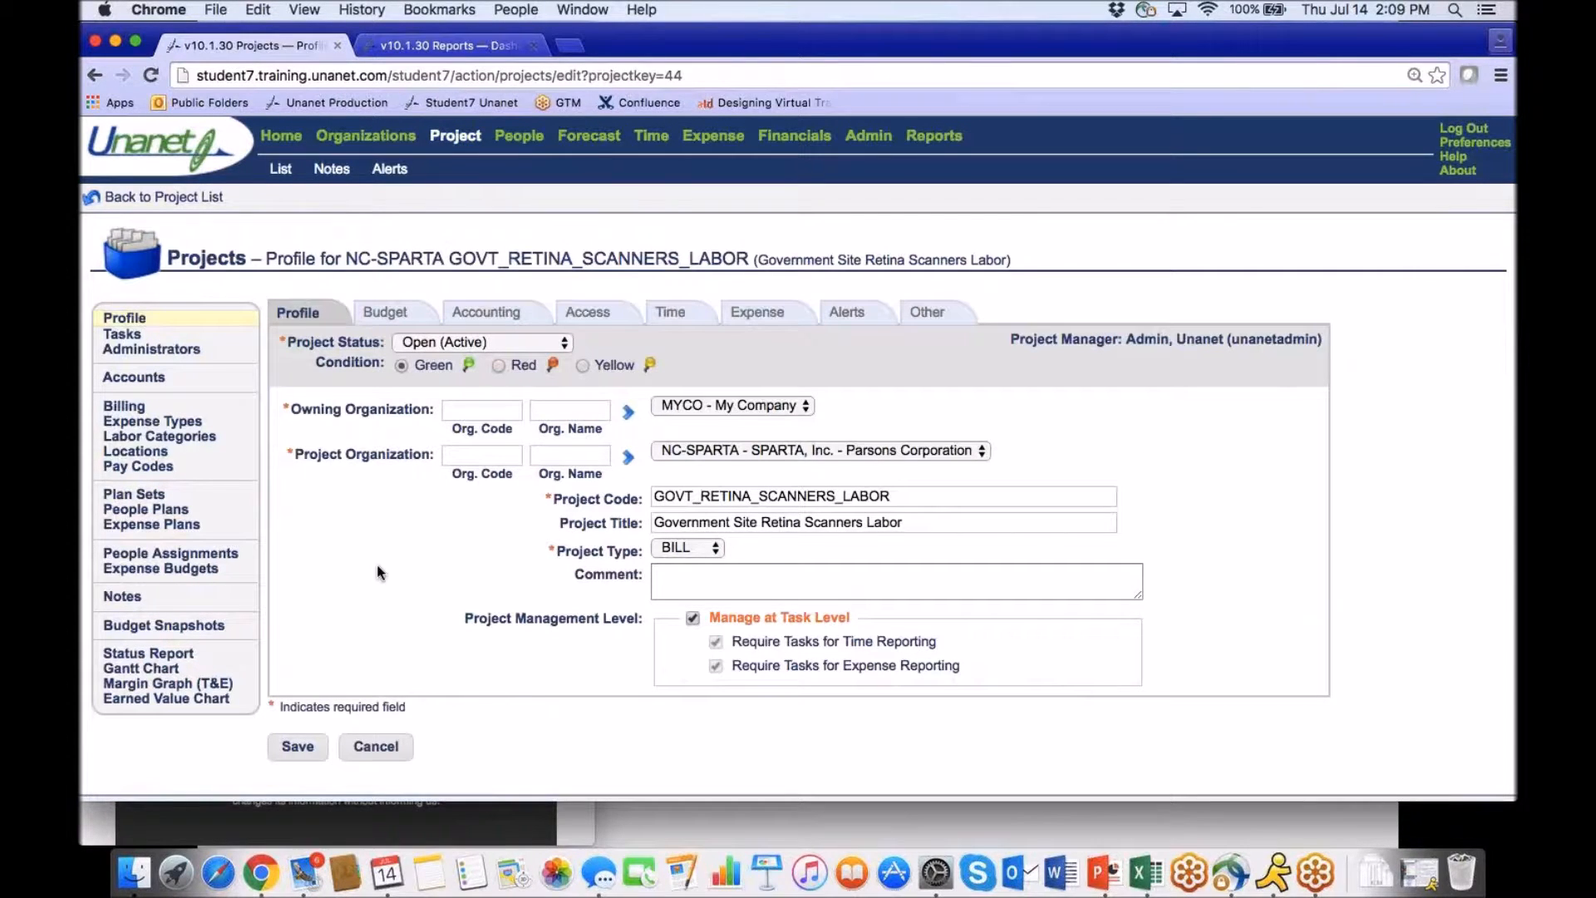
click(136, 500)
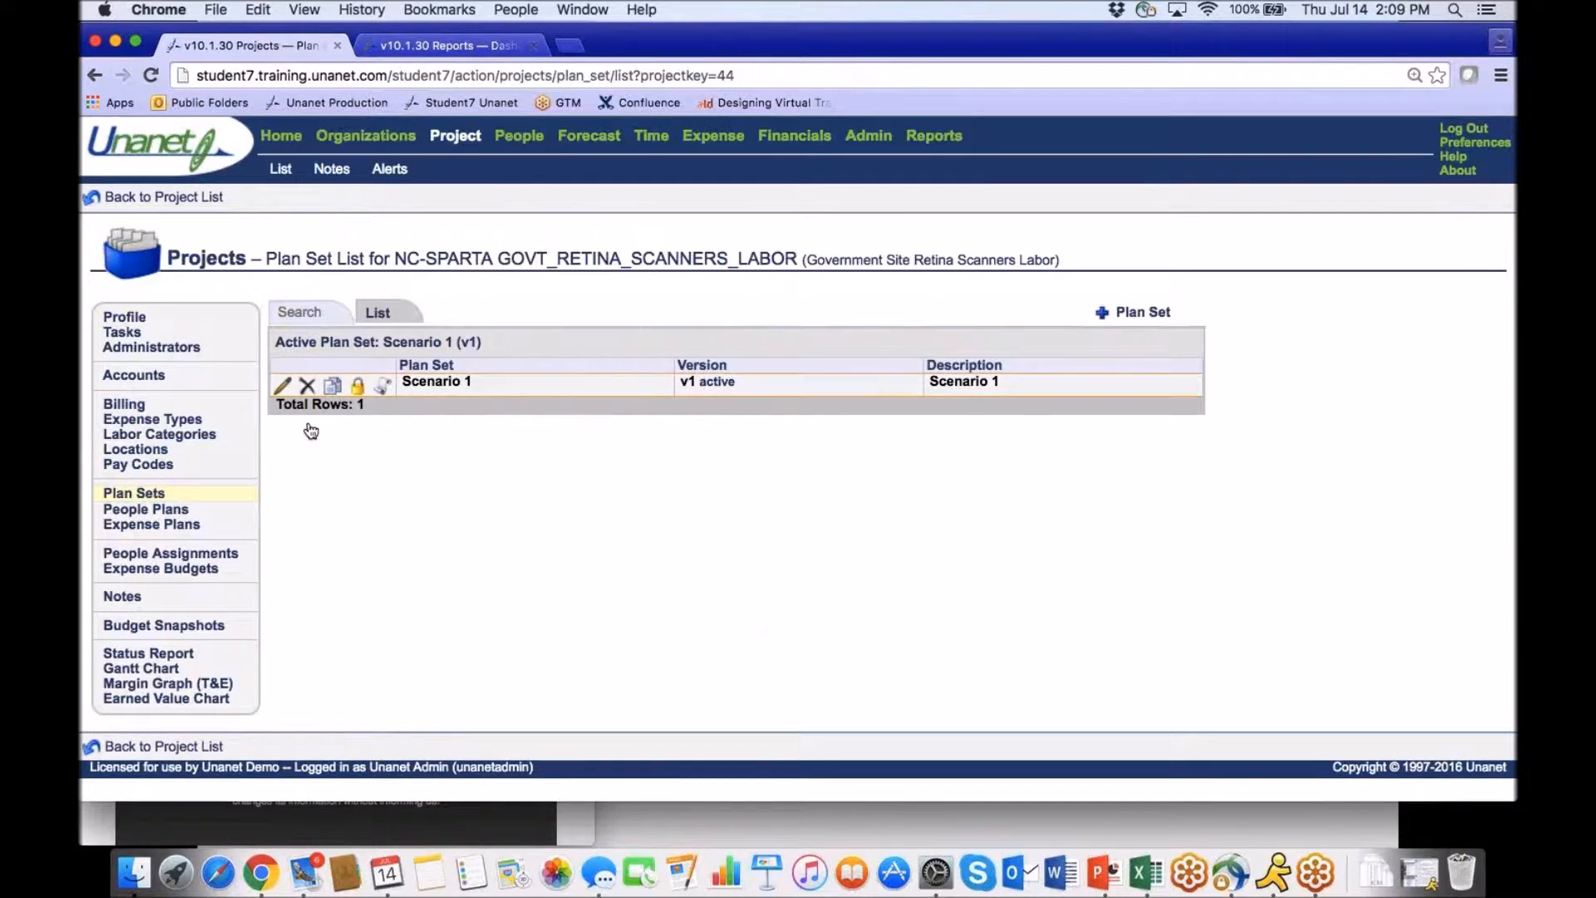
Change the labor project's plan set from Scenario 1 to 20XX Q1 Forecast and save it.
click(468, 381)
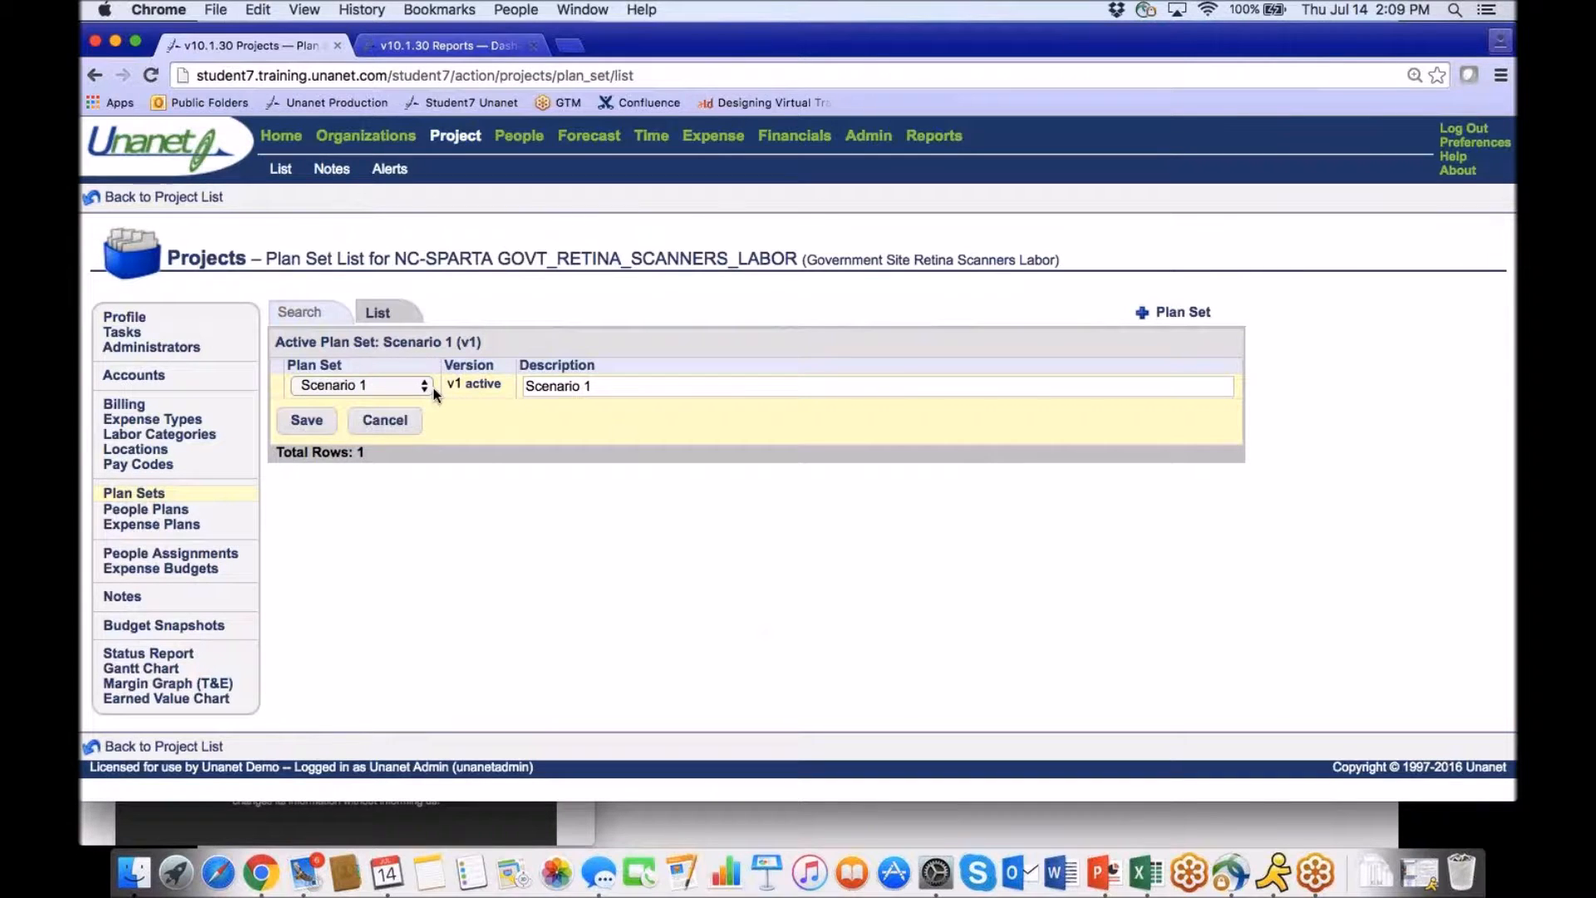
click(433, 388)
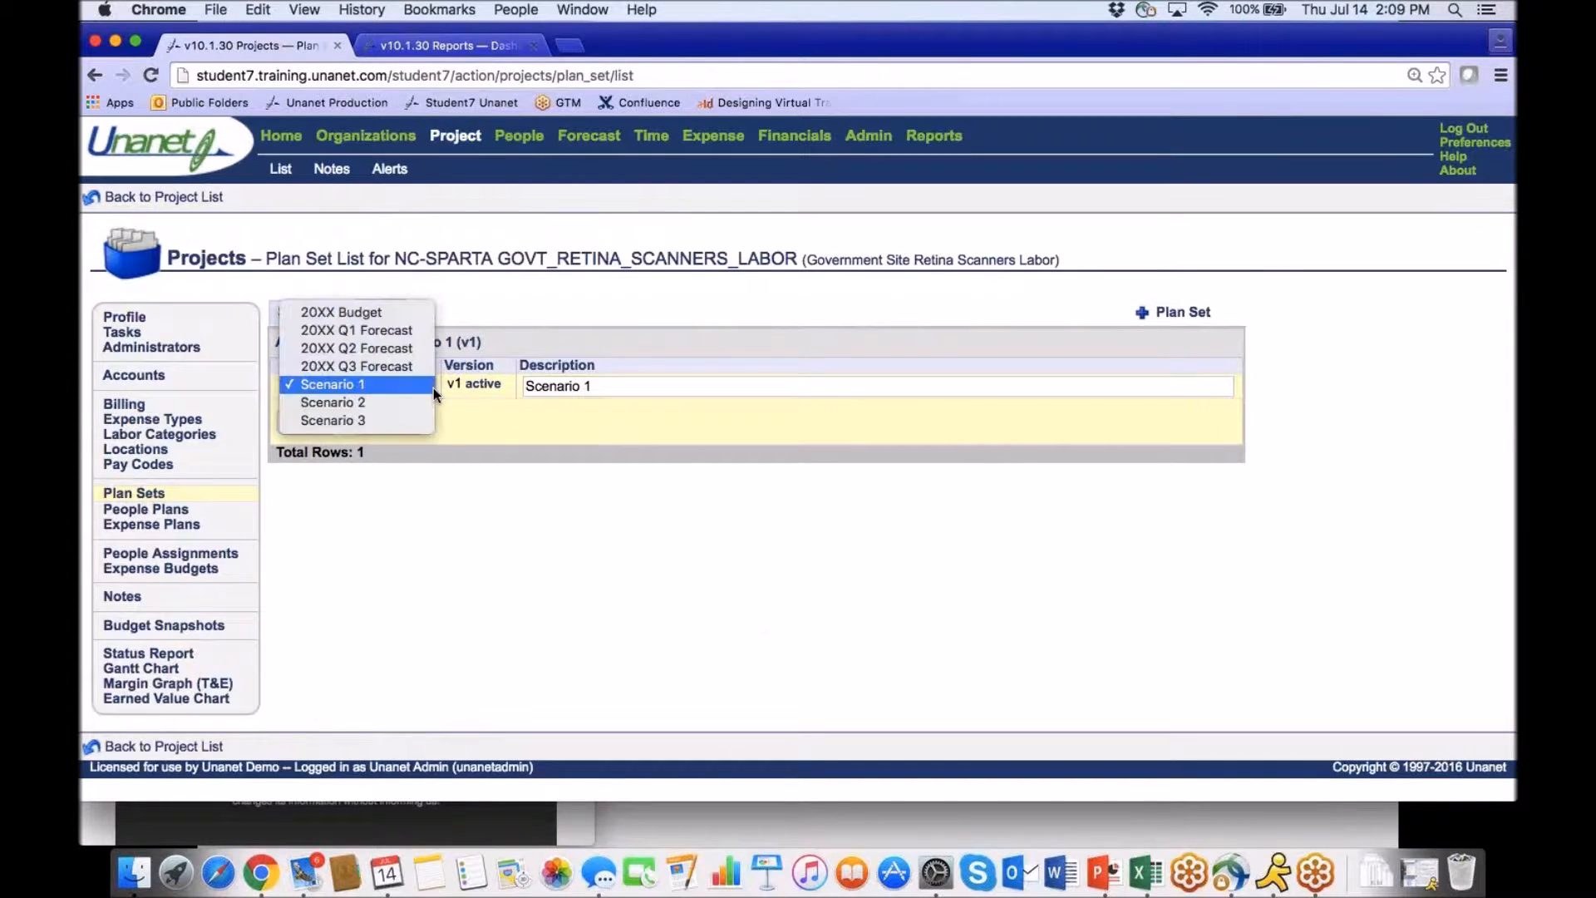
click(379, 330)
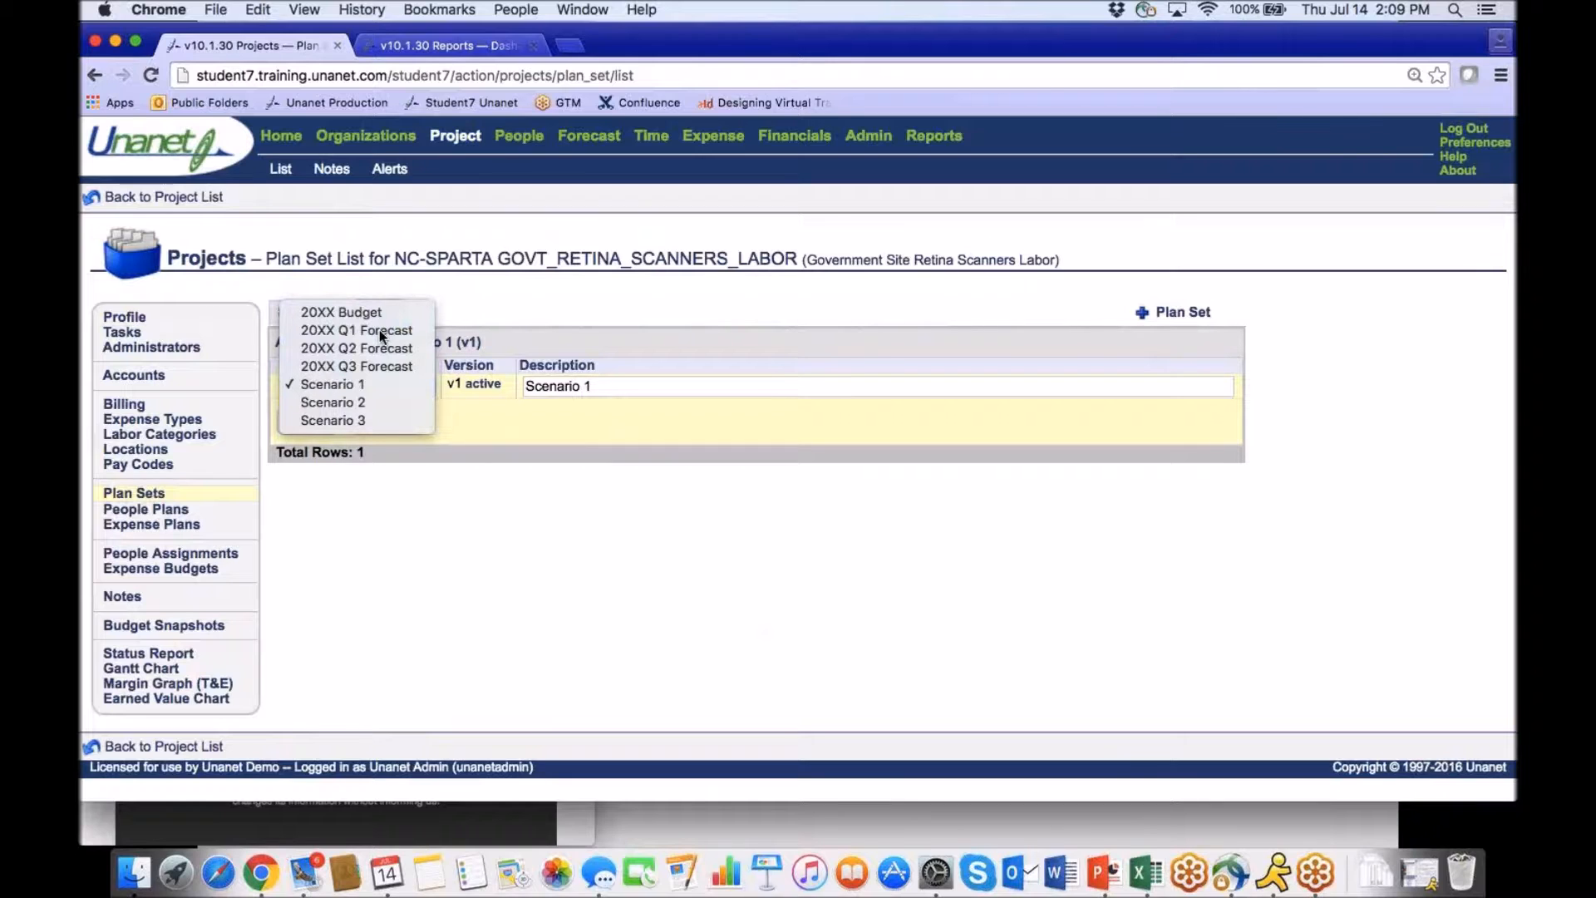
click(379, 330)
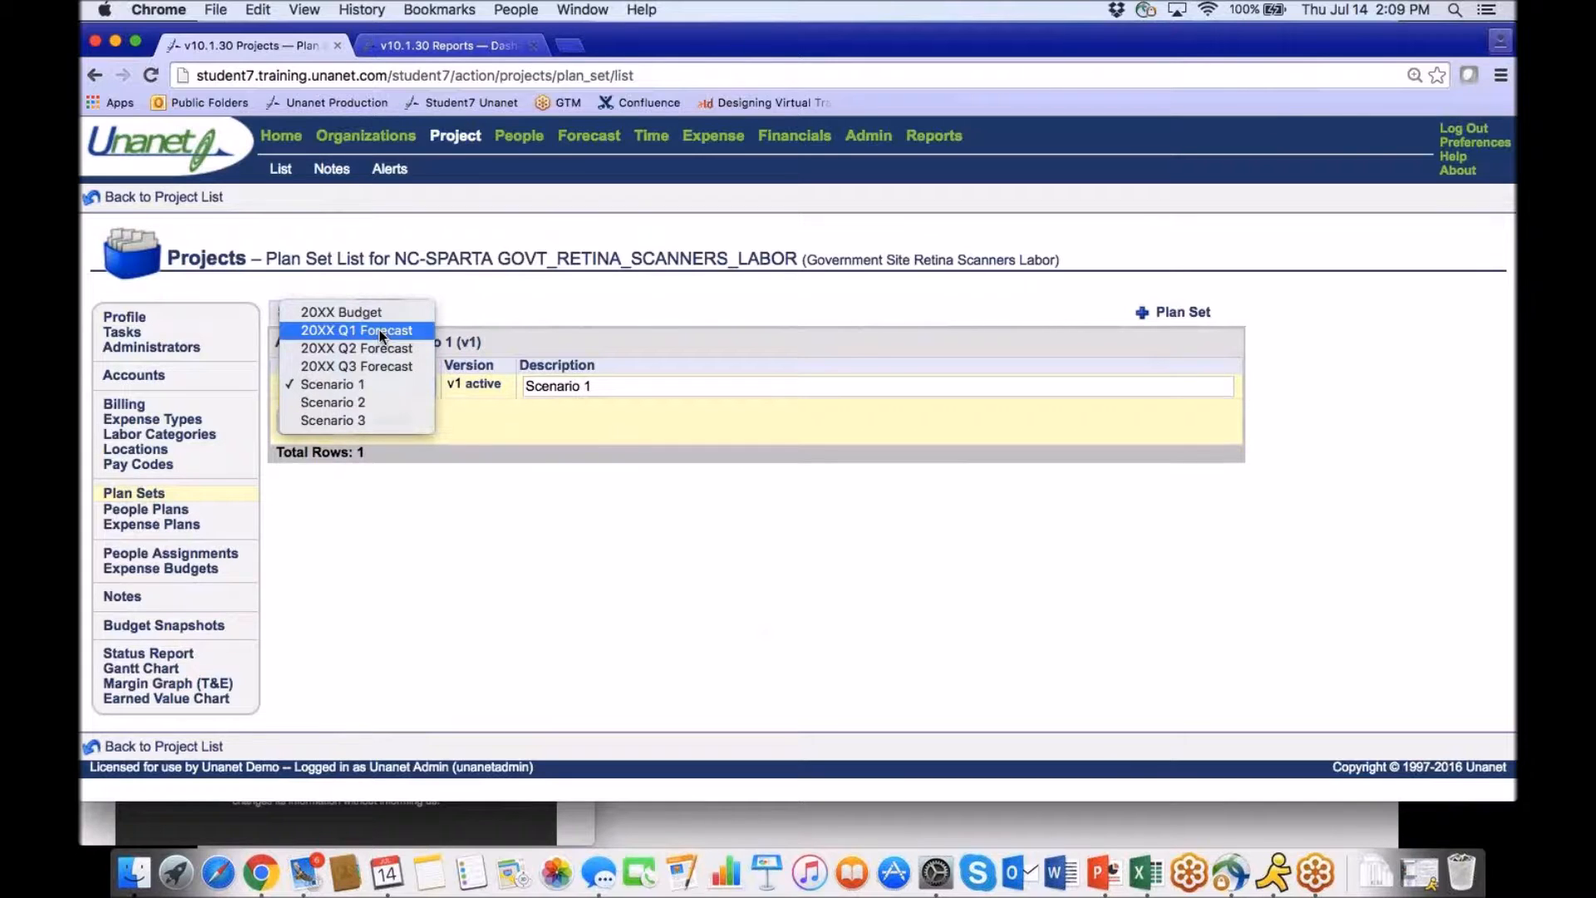
click(308, 421)
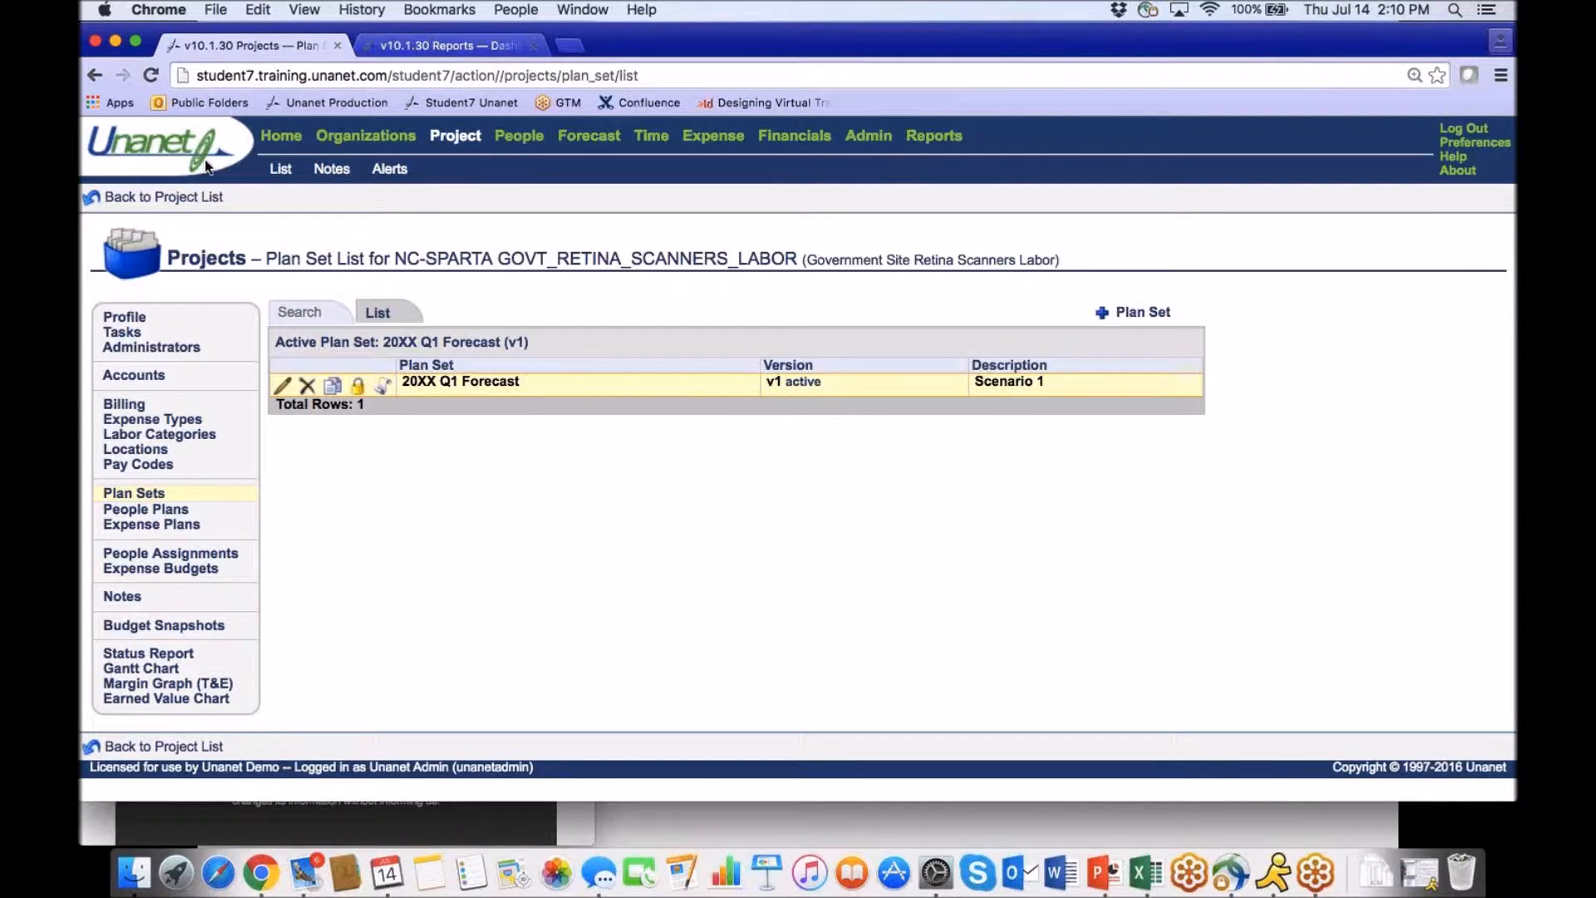
From the home dashboard, run the saved WEB Project Periodic Performance report and reopen its criteria.
click(283, 142)
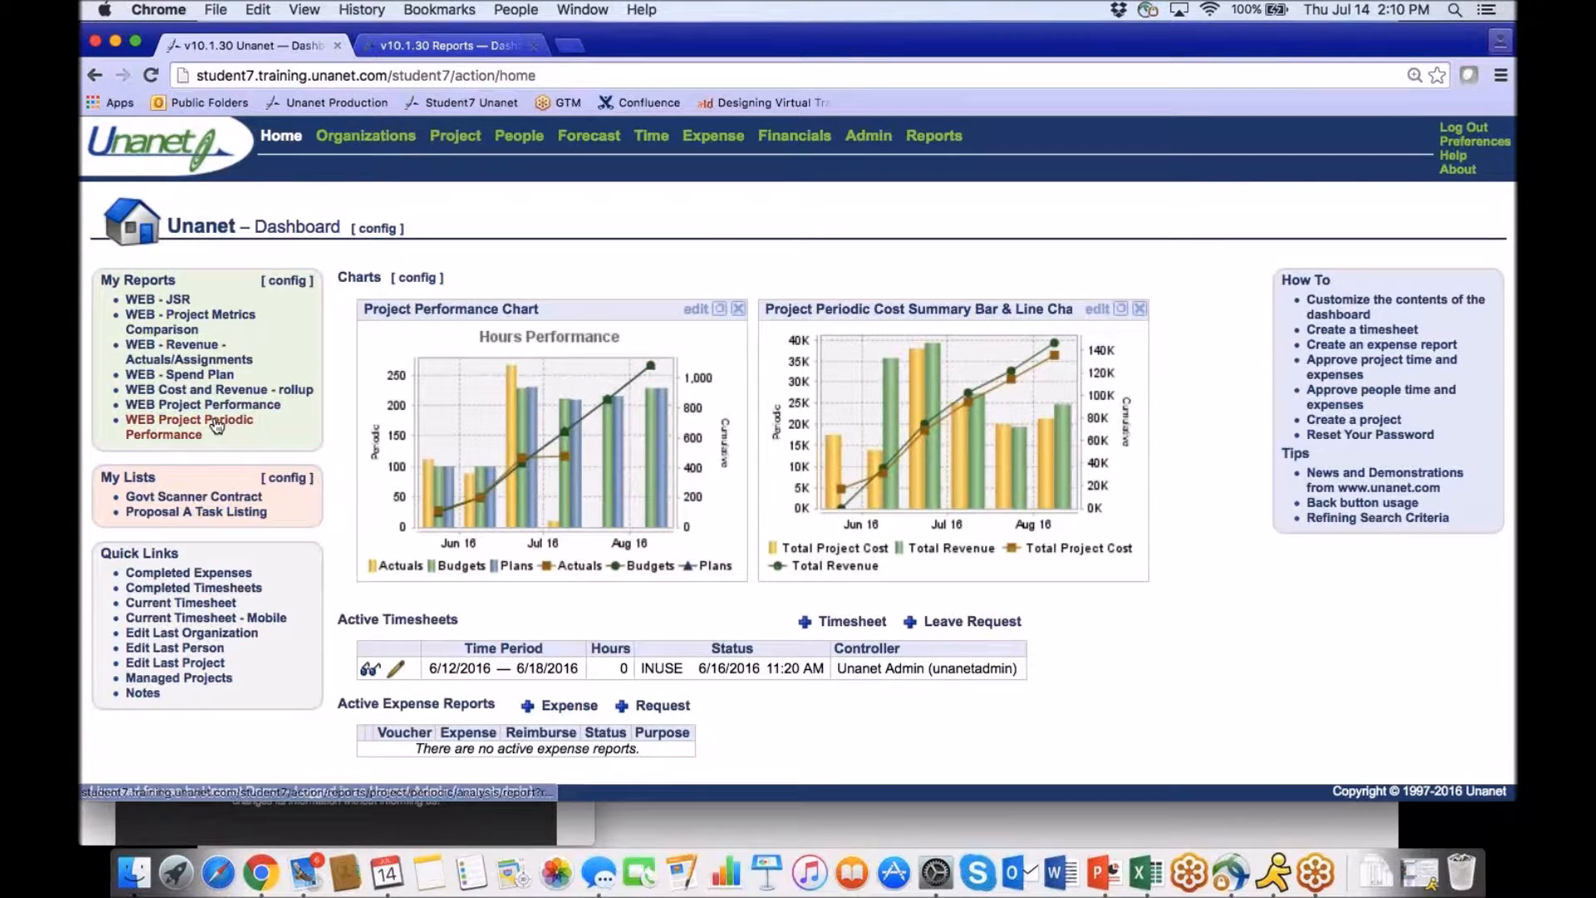
click(217, 426)
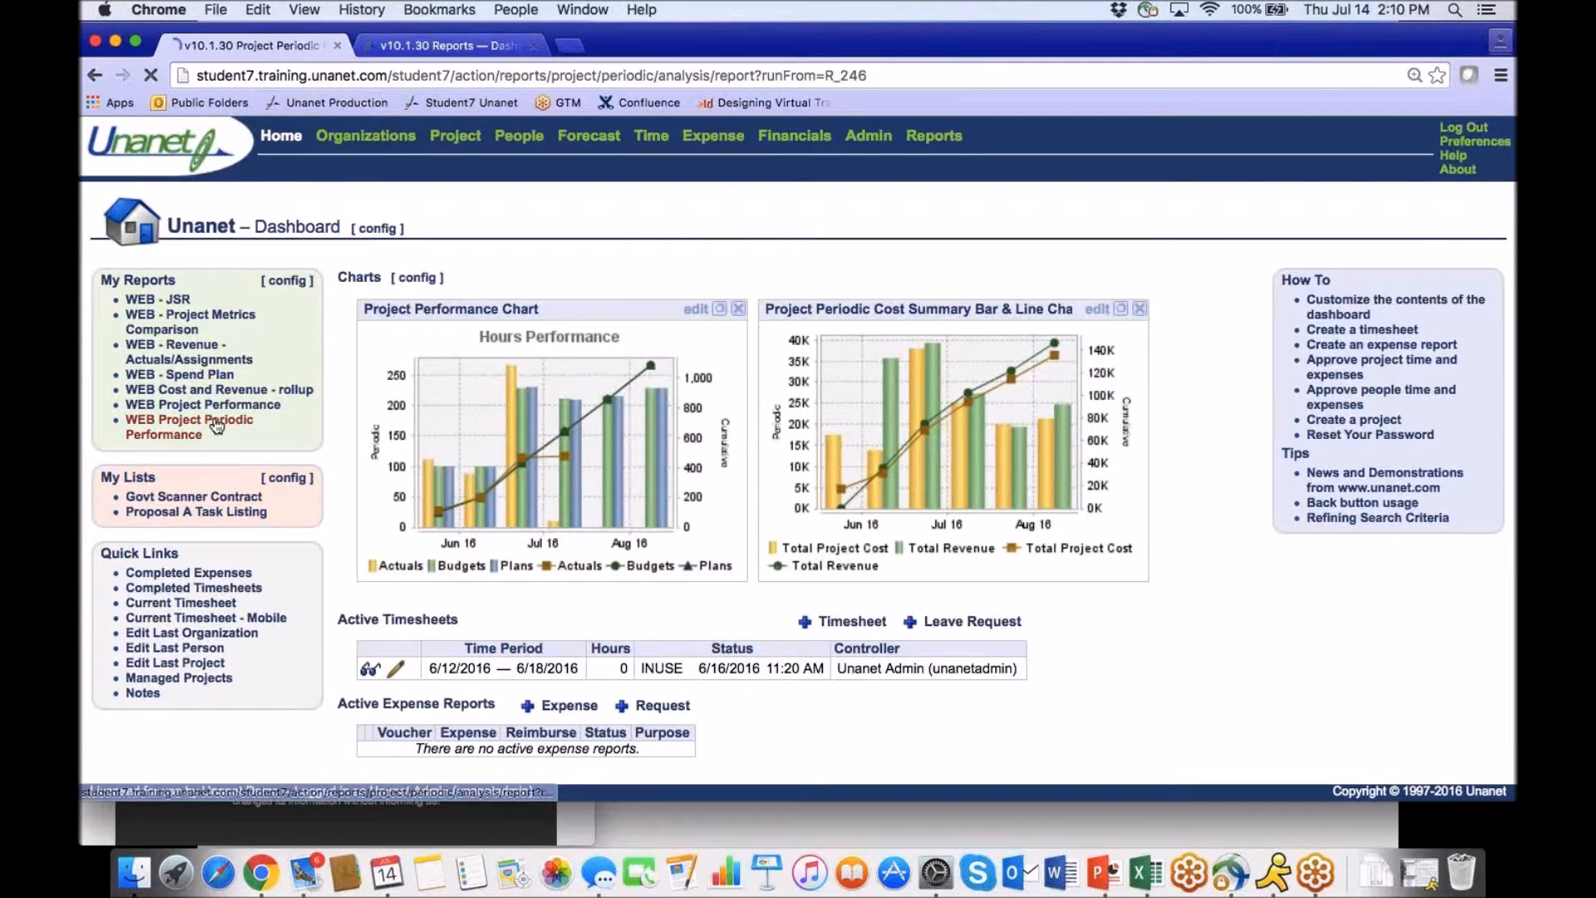
click(143, 200)
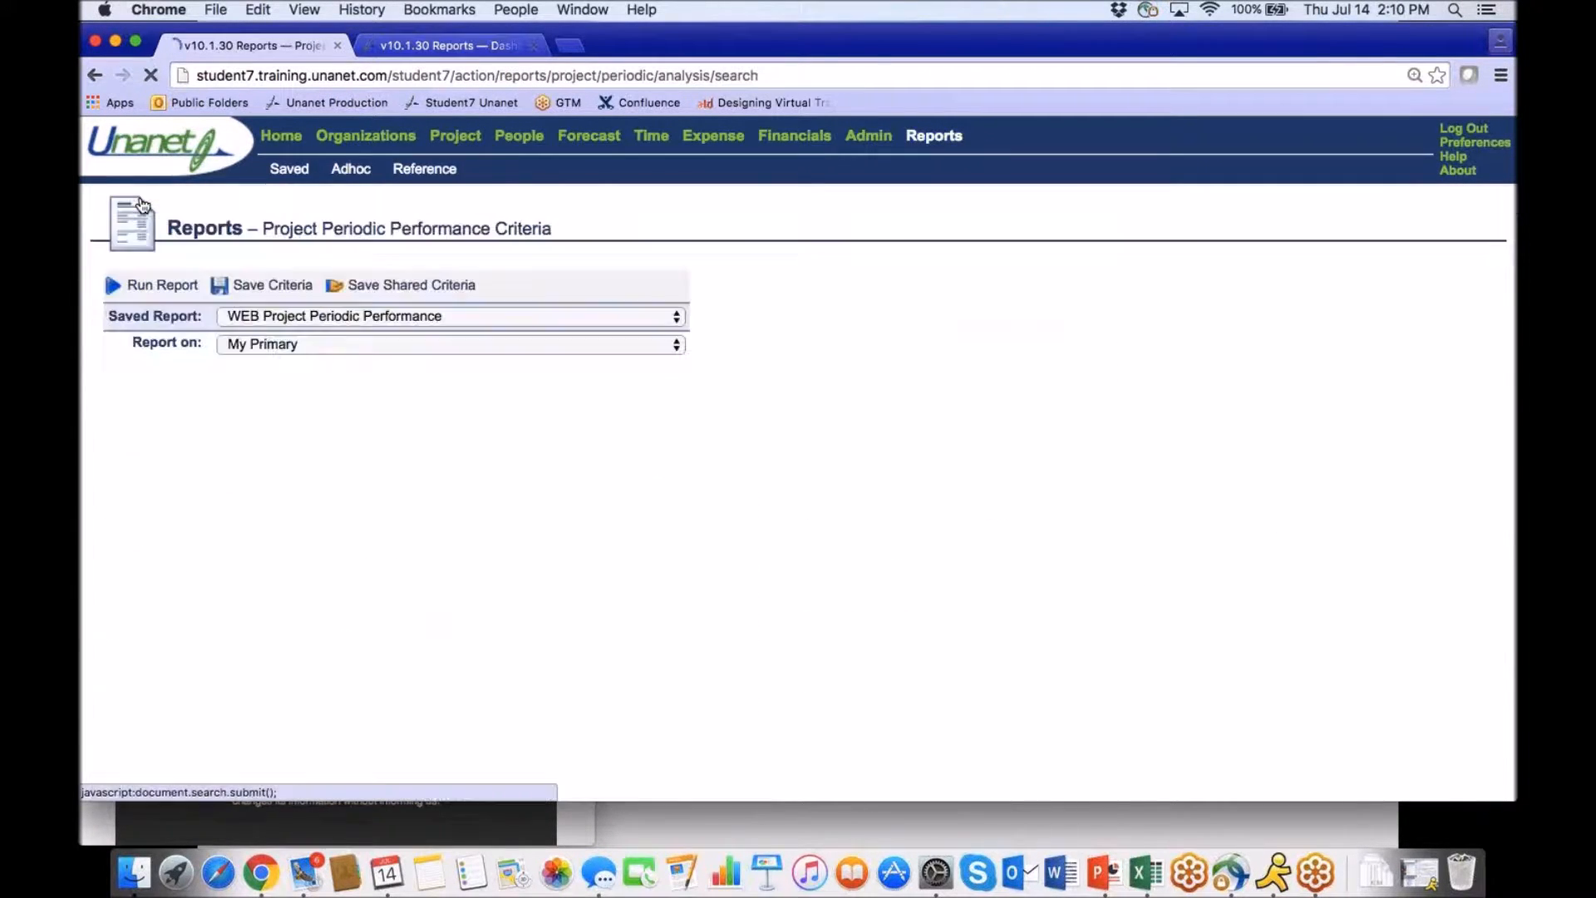
In the report's row options, include plans and the locked plan set 20XX Q1 Forecast, and review the remaining criteria.
scroll(482, 538, down, 10)
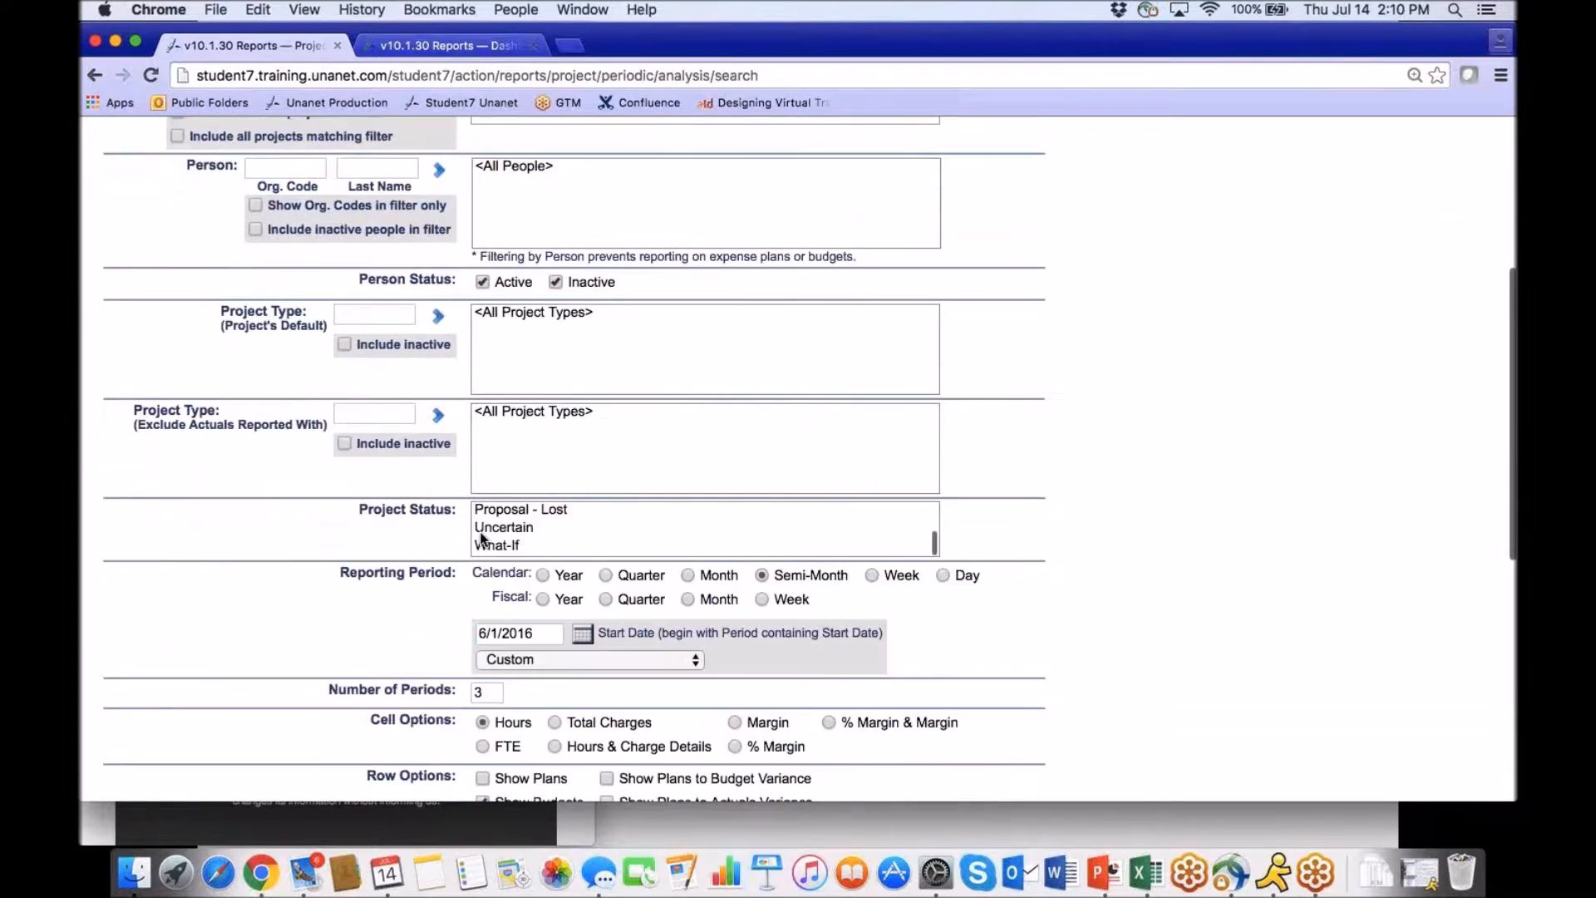
click(482, 478)
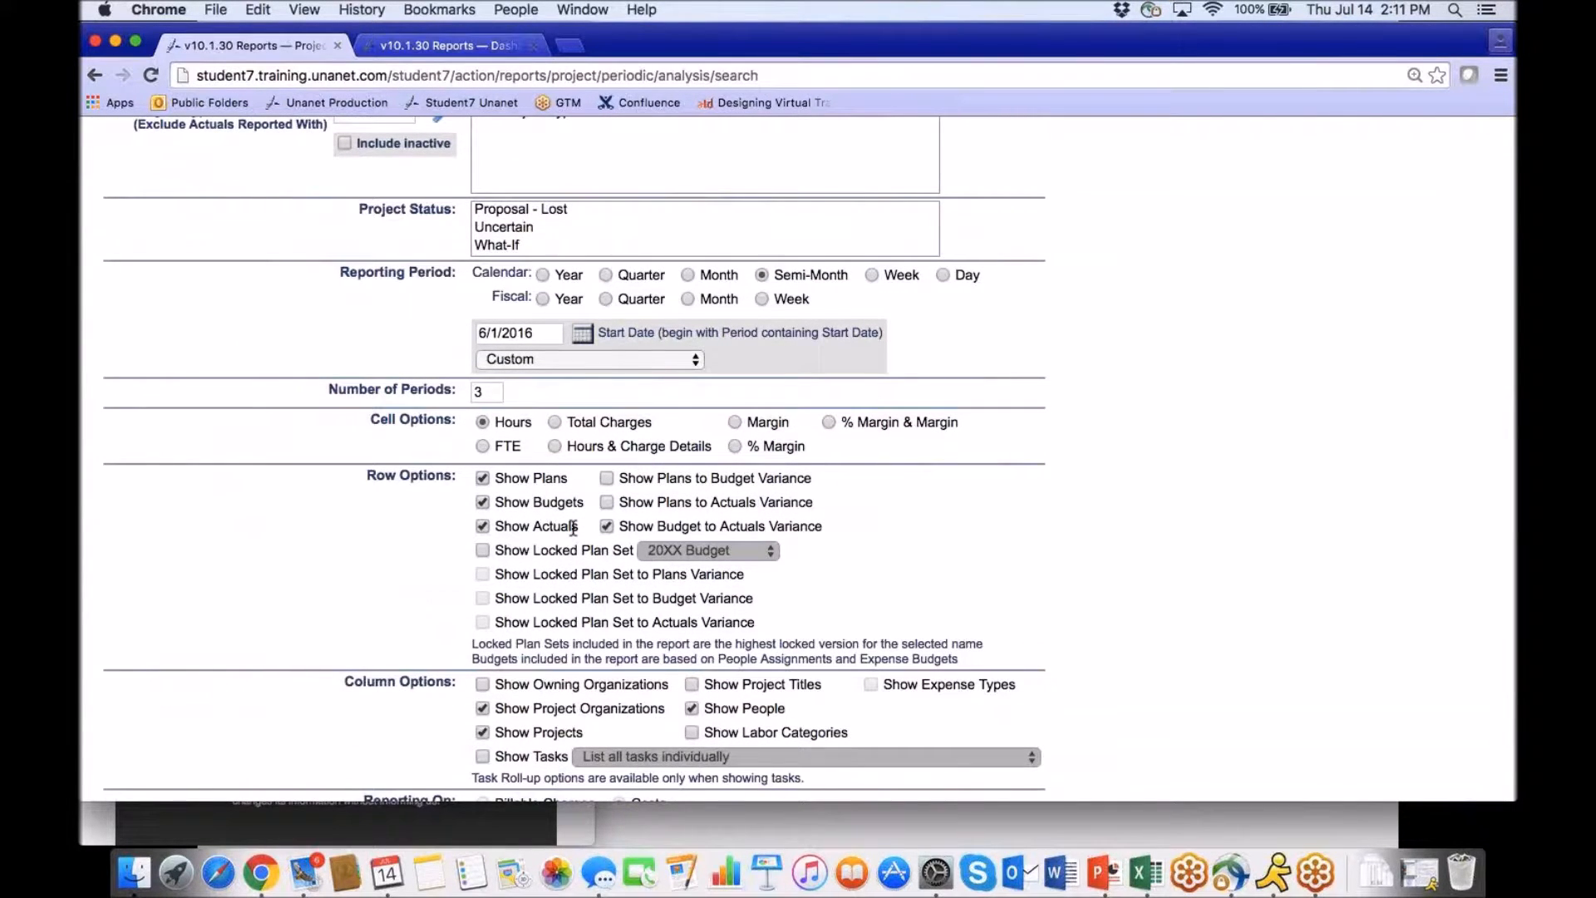
click(483, 550)
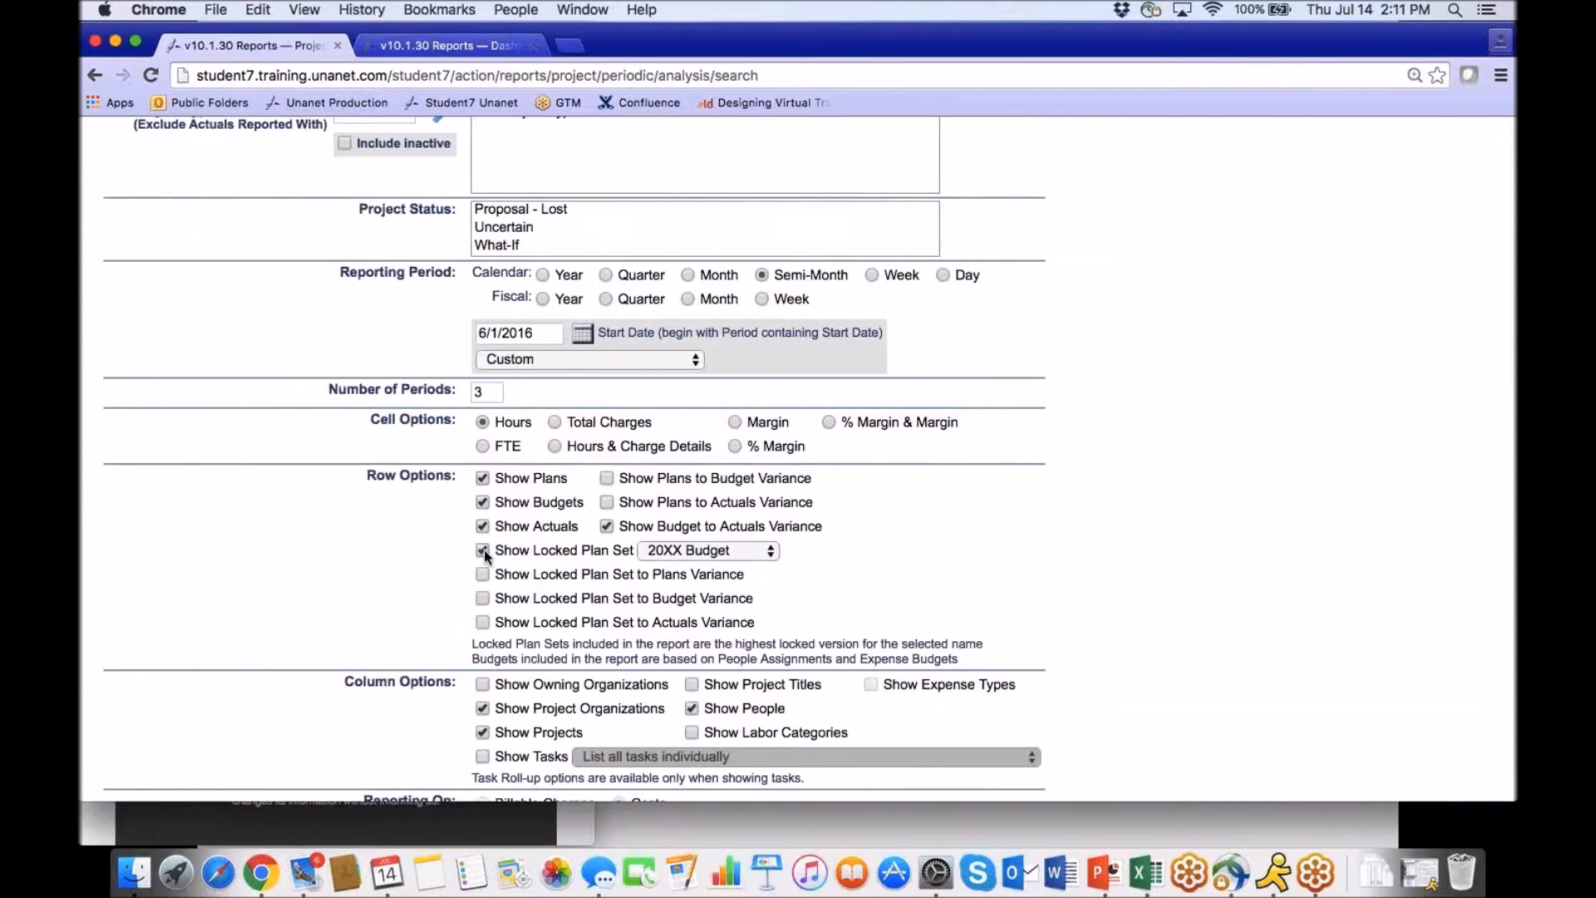
click(681, 551)
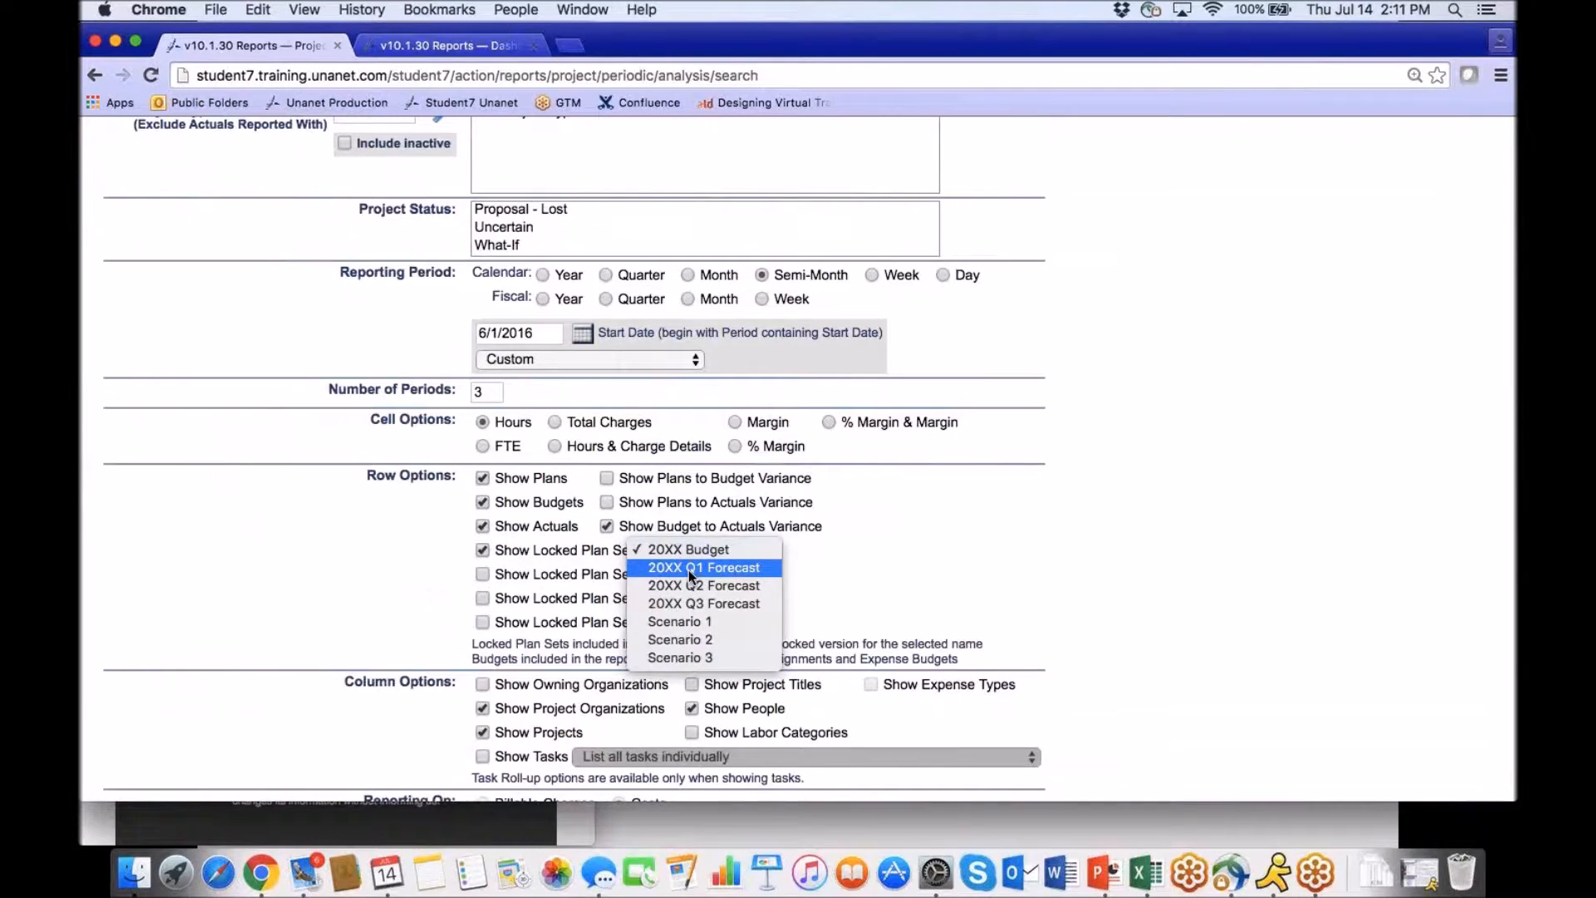
click(688, 570)
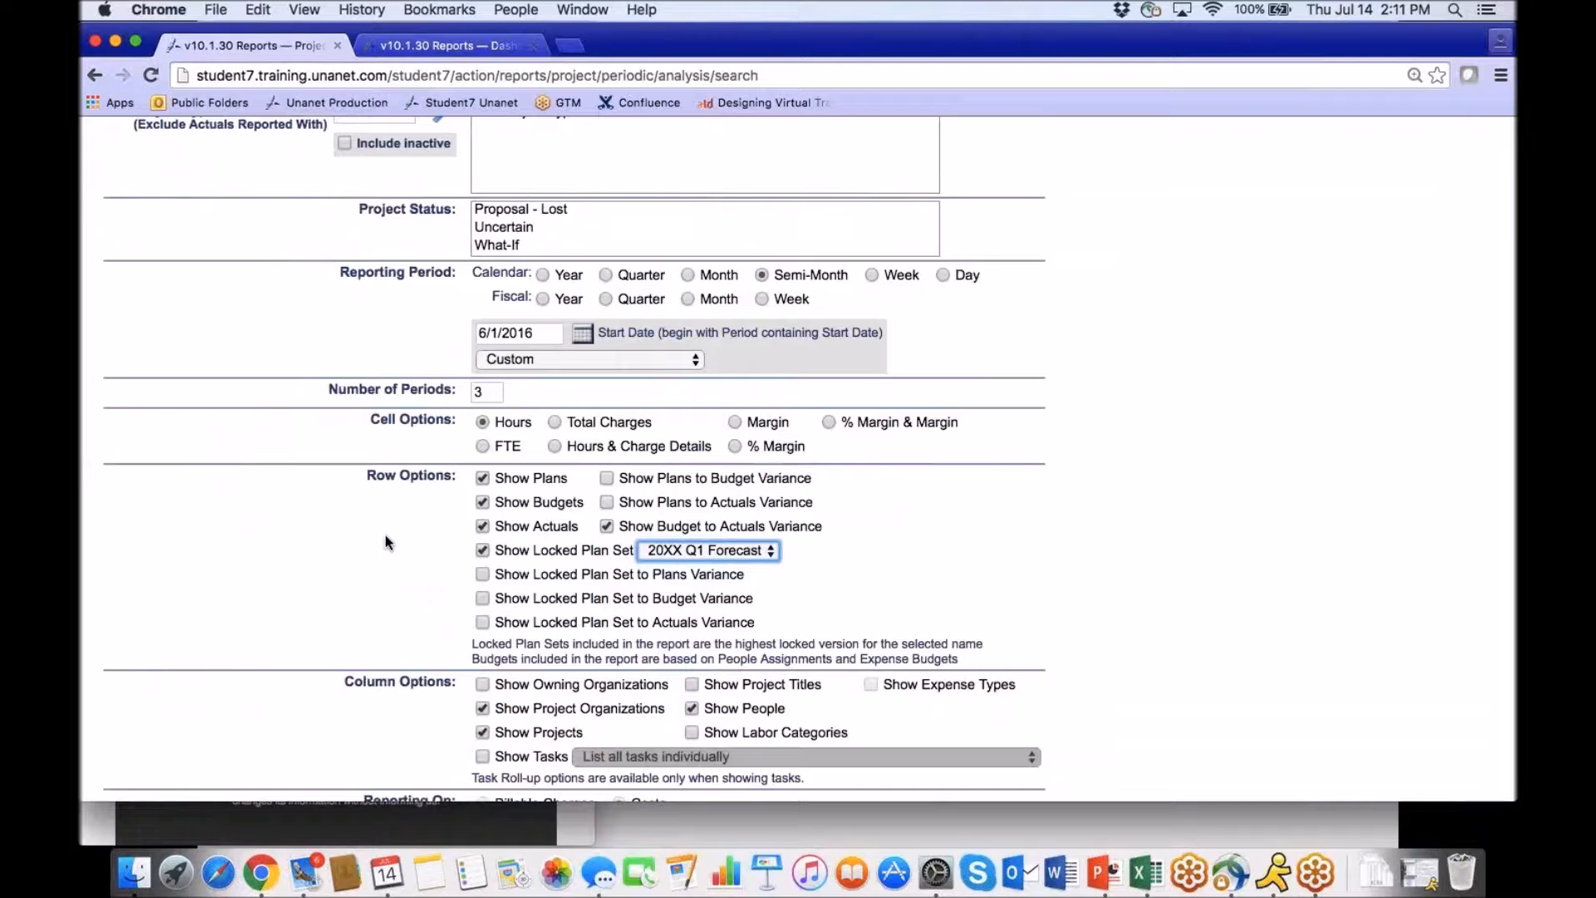
scroll(386, 536, down, 2)
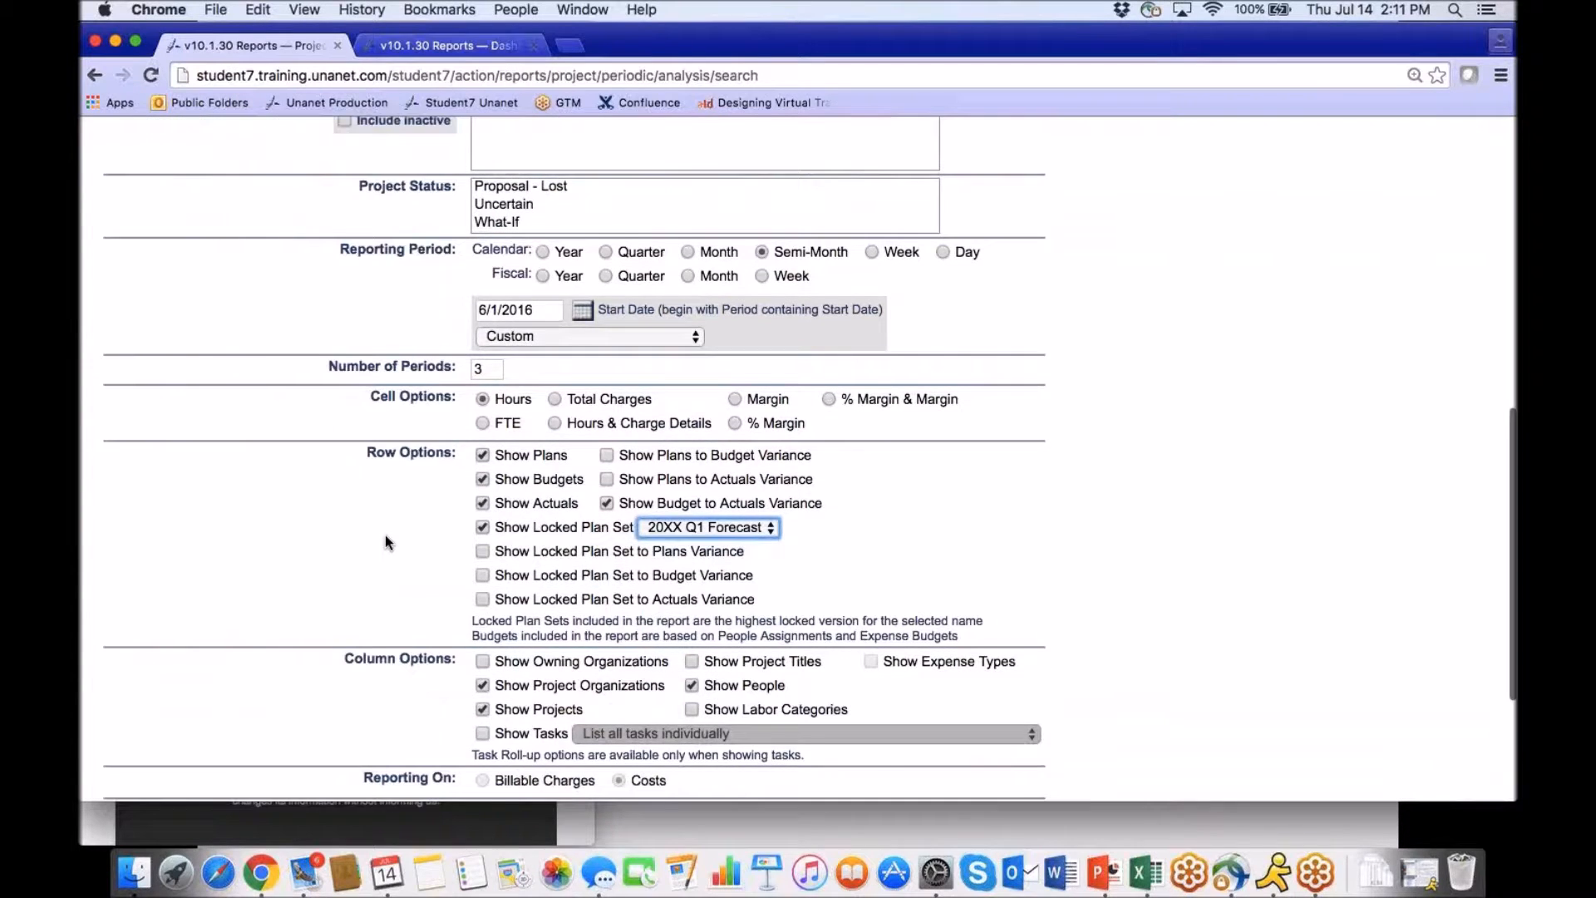
scroll(385, 536, up, 3)
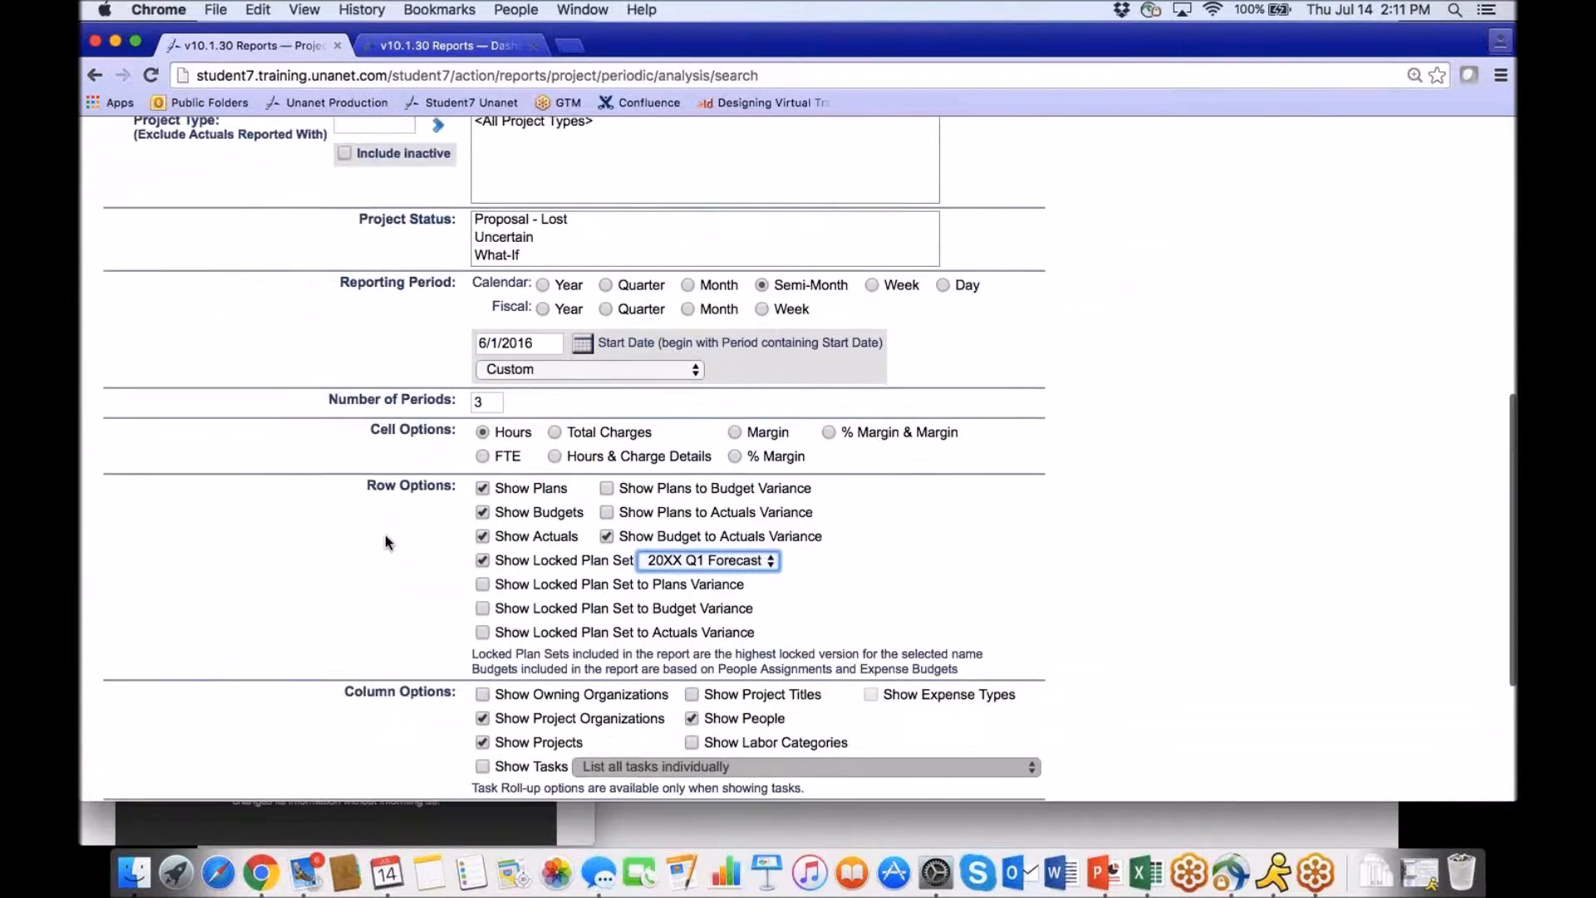
scroll(385, 536, up, 10)
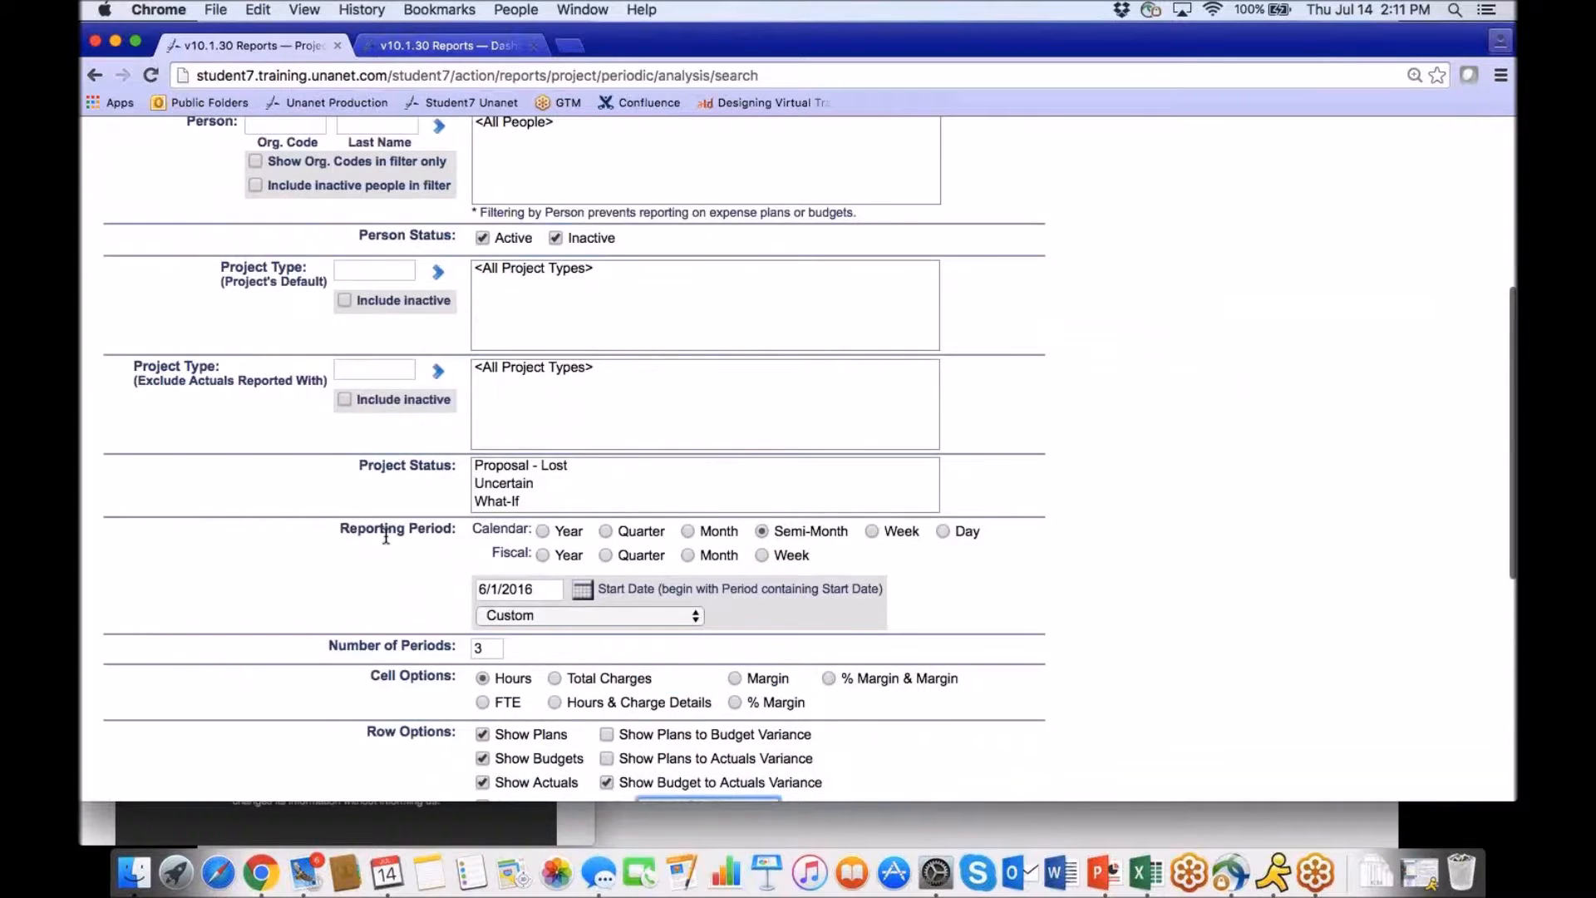
scroll(386, 536, up, 7)
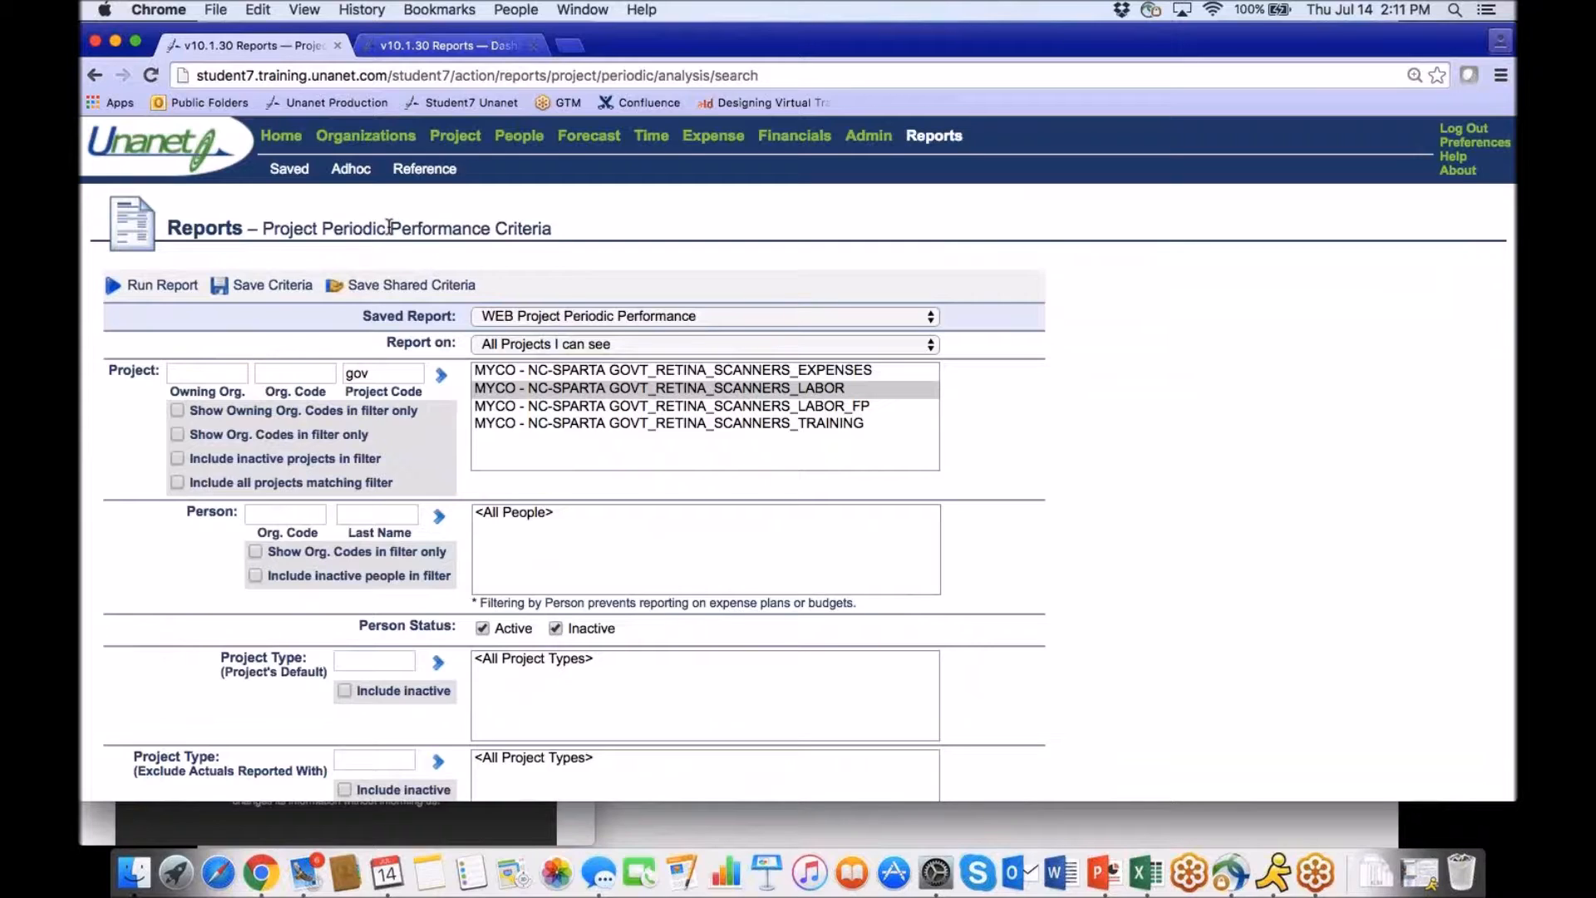
Open GOVT_RETINA_SCANNERS_LABOR from the saved Govt Scanner Contract list and view its plan sets.
click(267, 133)
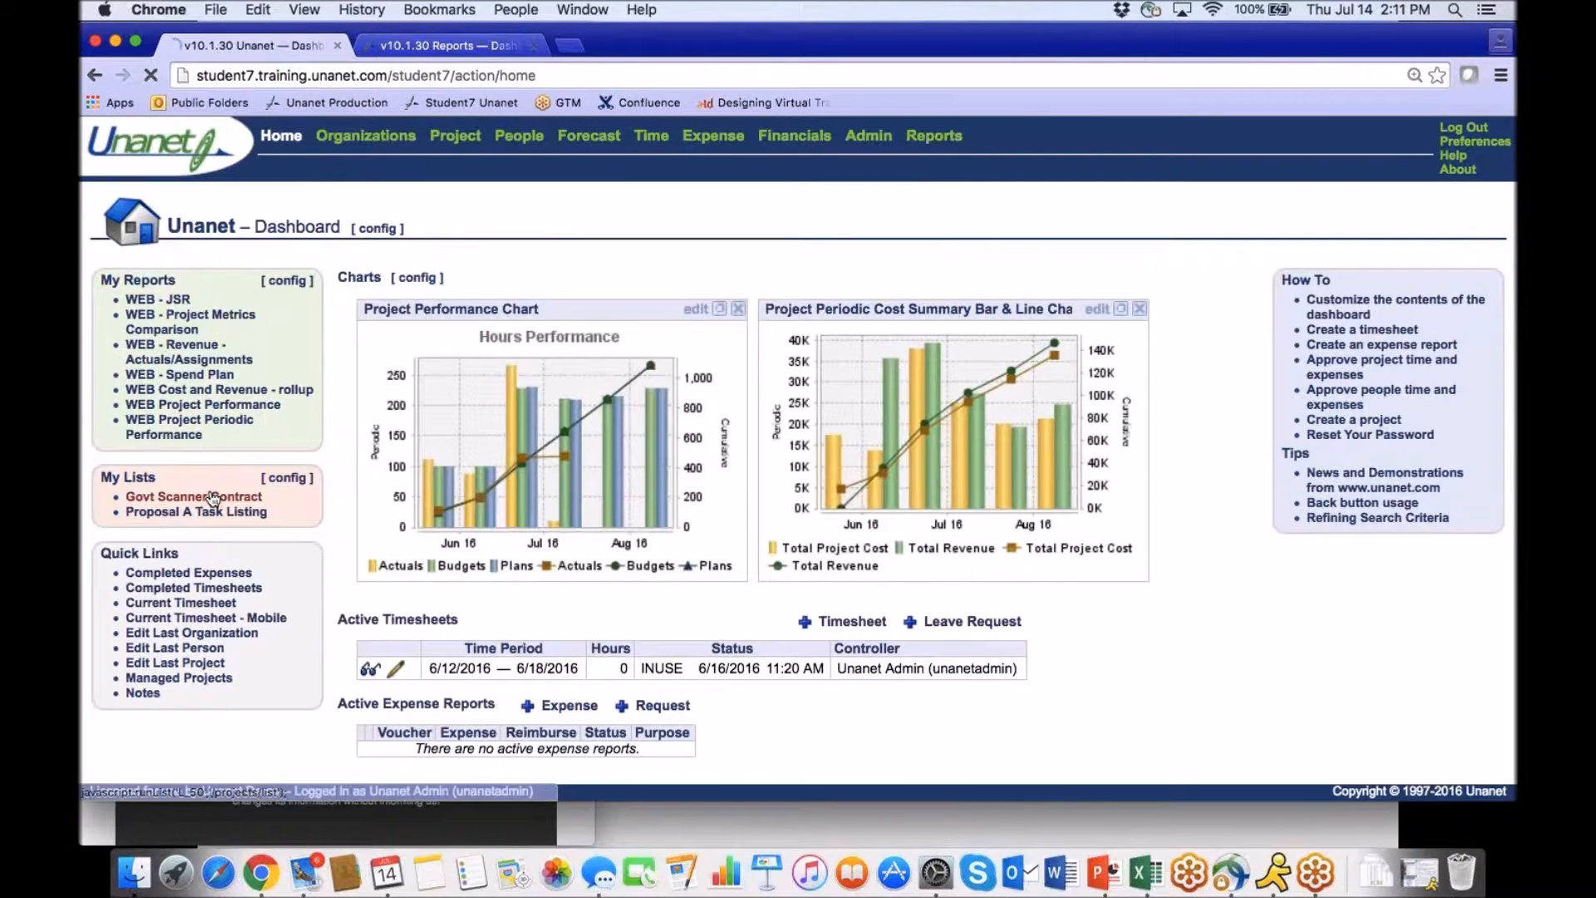
click(213, 497)
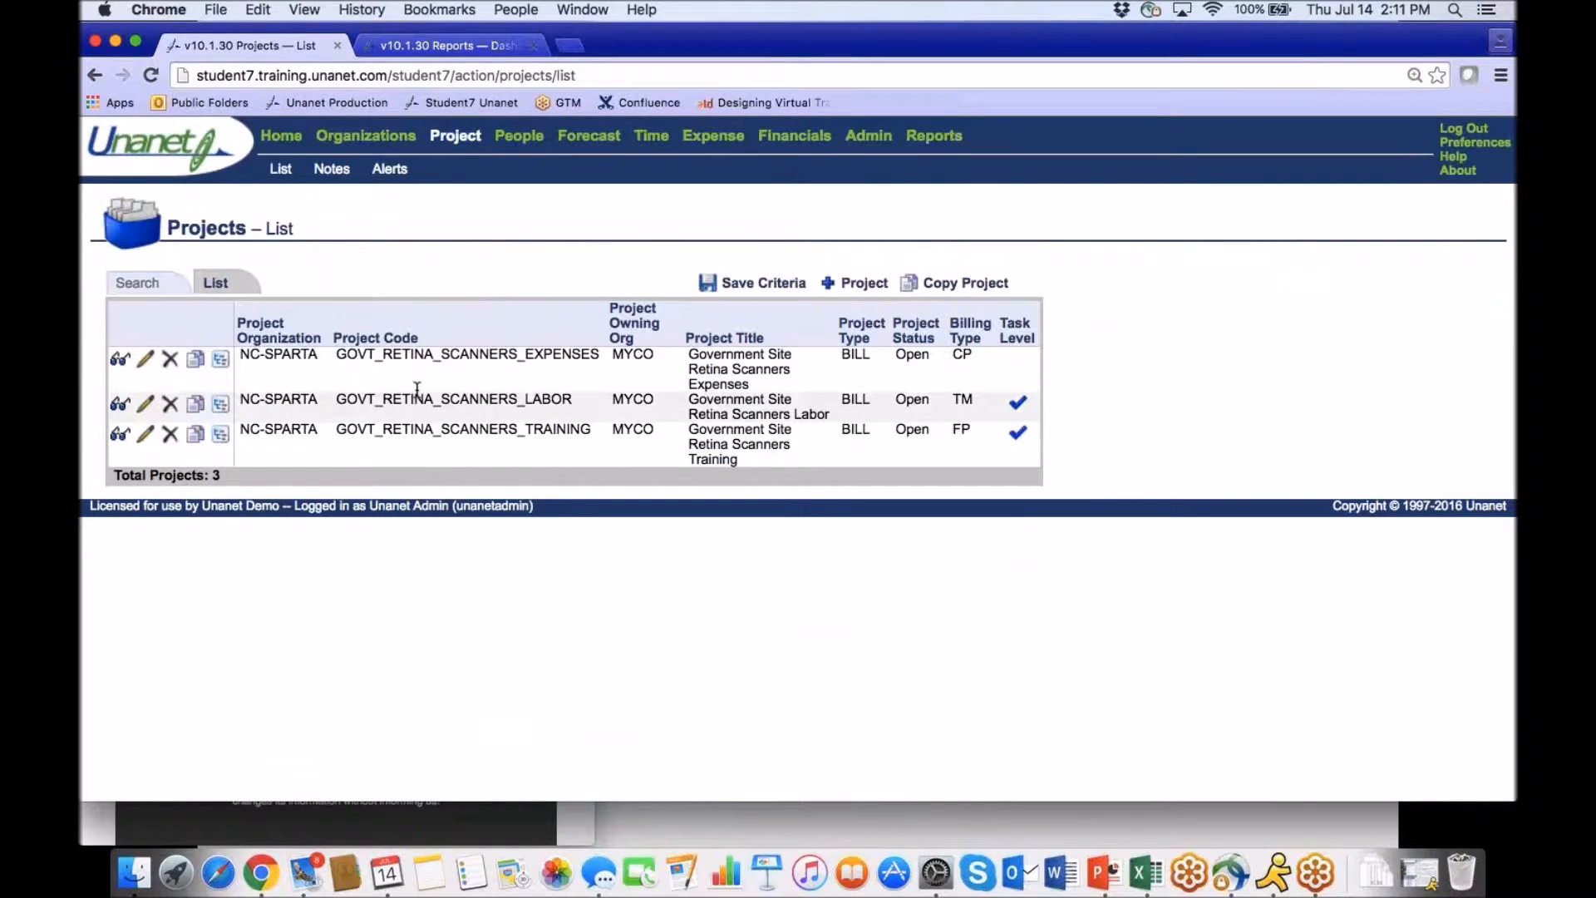
double_click(288, 399)
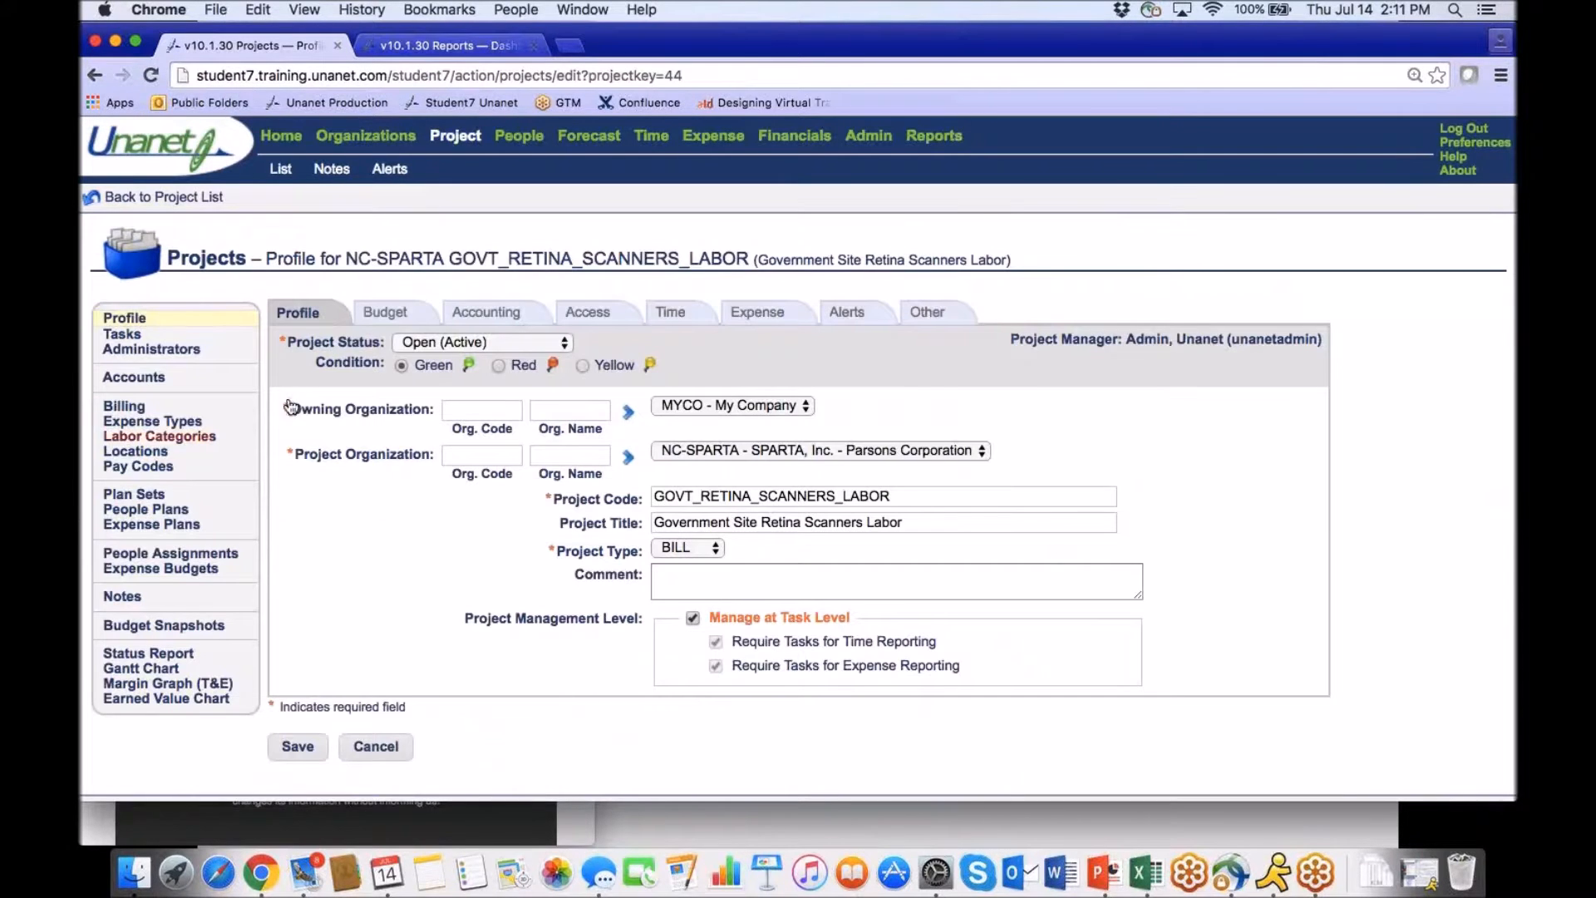
click(152, 499)
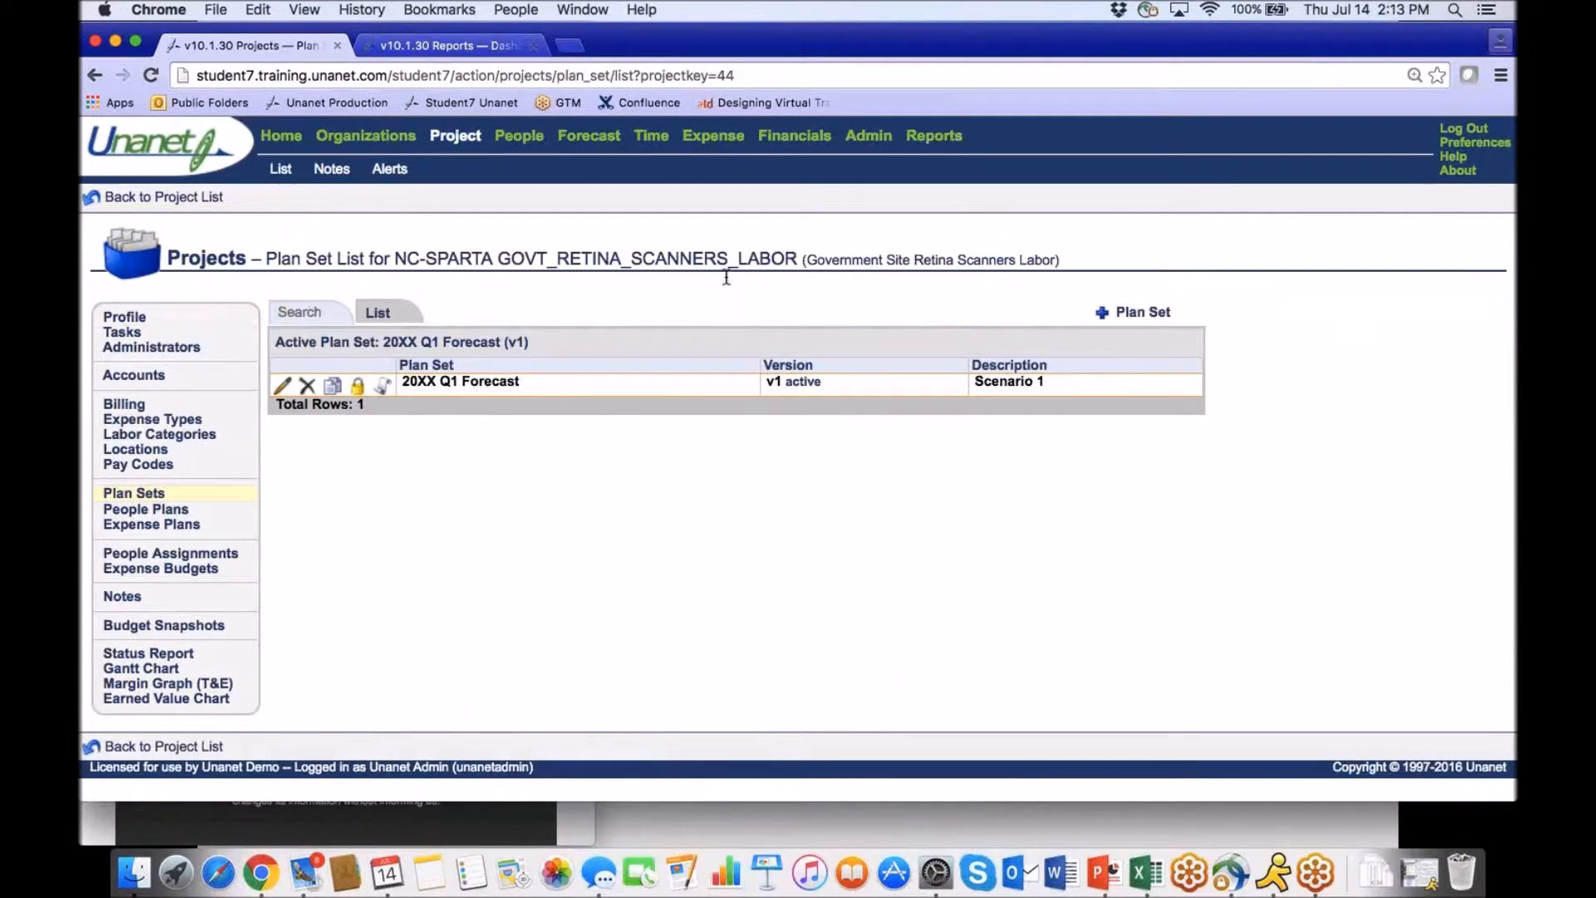
View the list of scheduled reminders and system actions in the Admin area.
click(867, 135)
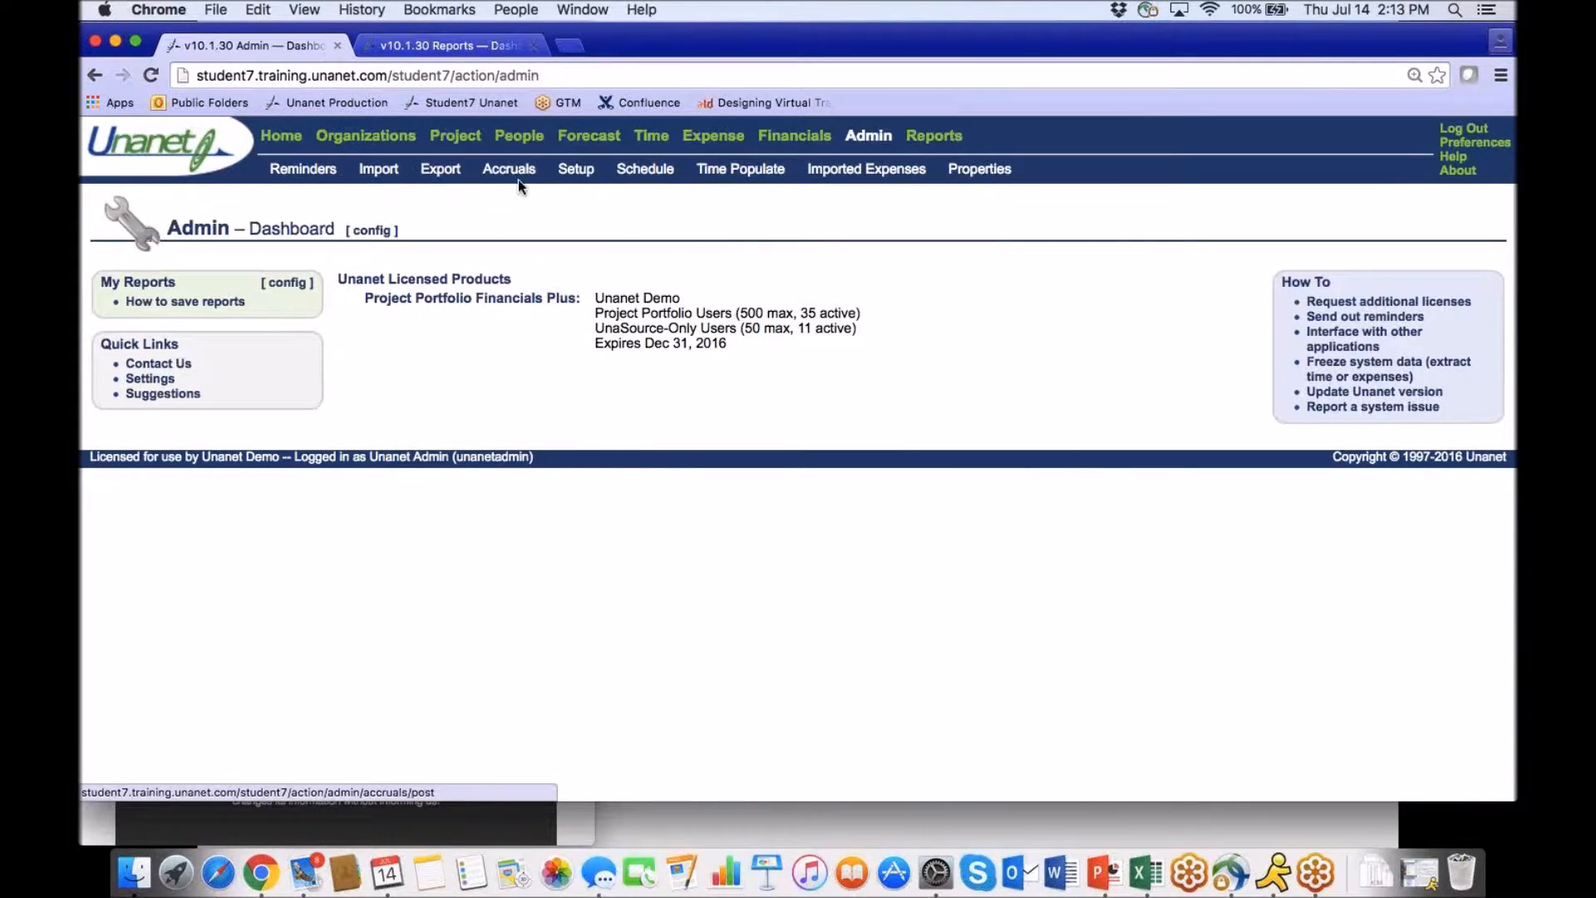
click(639, 173)
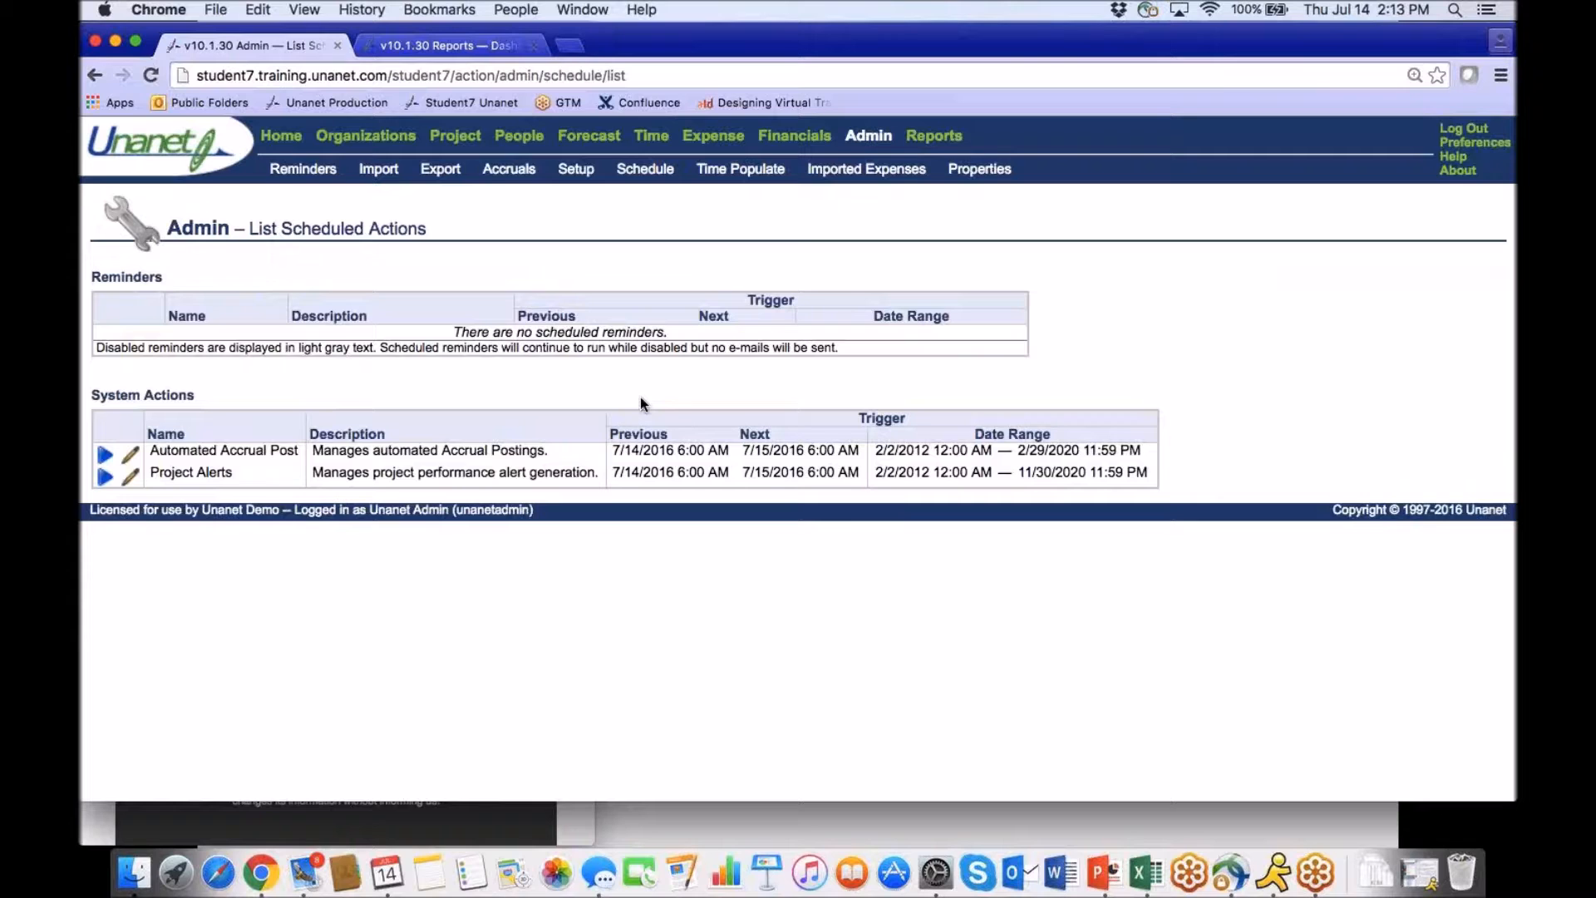
Load the Unanet Knowledge Center home page, knowledgecenter.unanet.com, in a new browser tab.
click(572, 43)
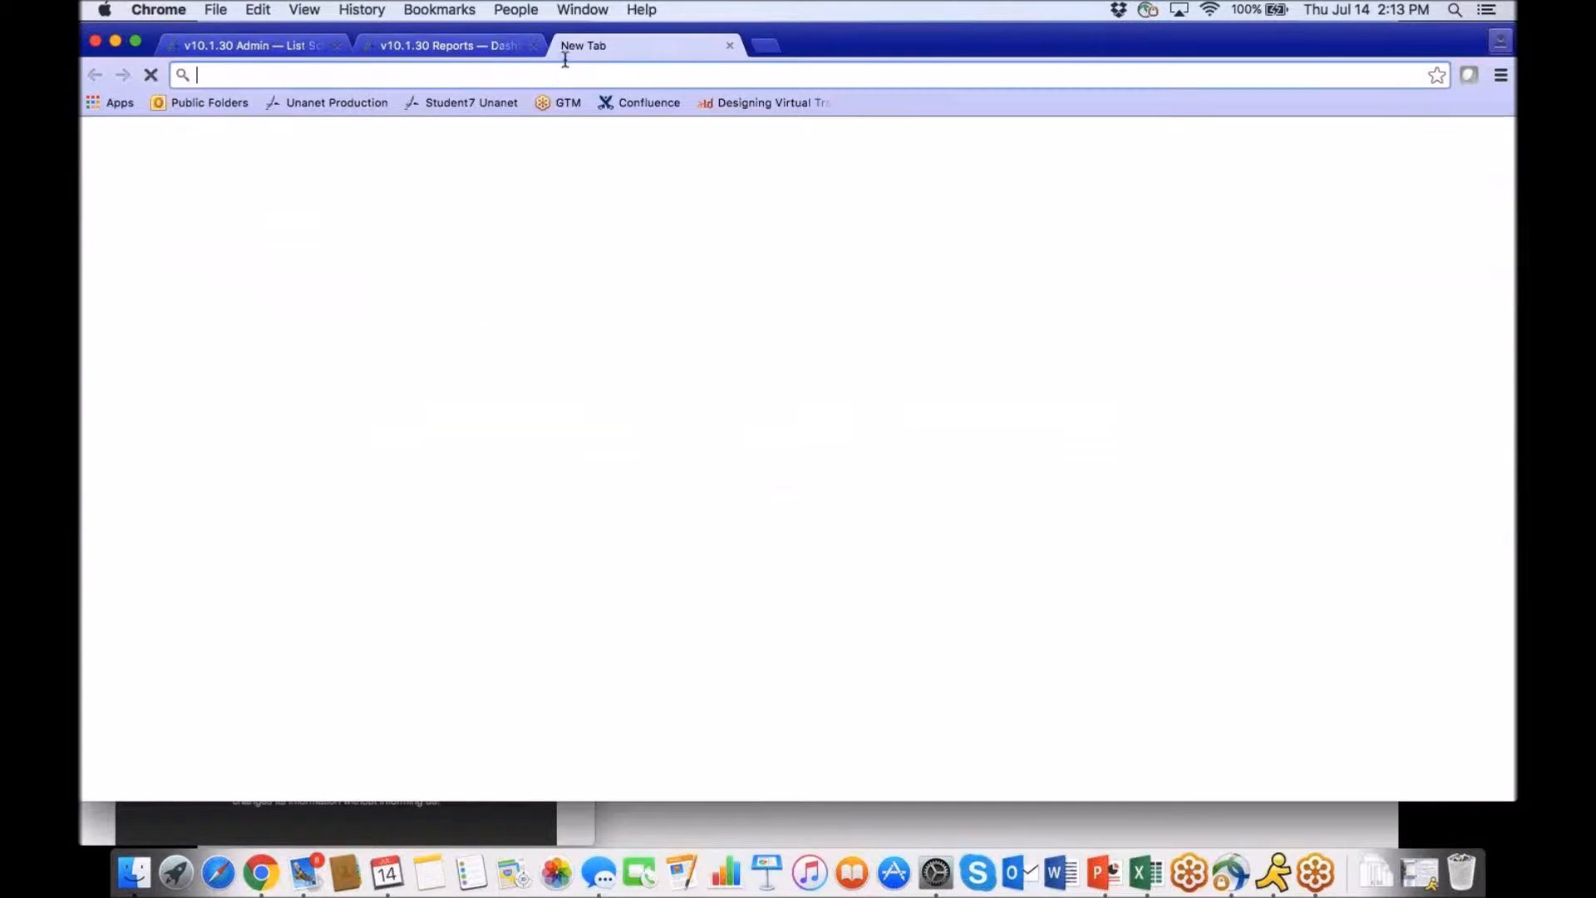
text(knowledgecenter.unanet.com)
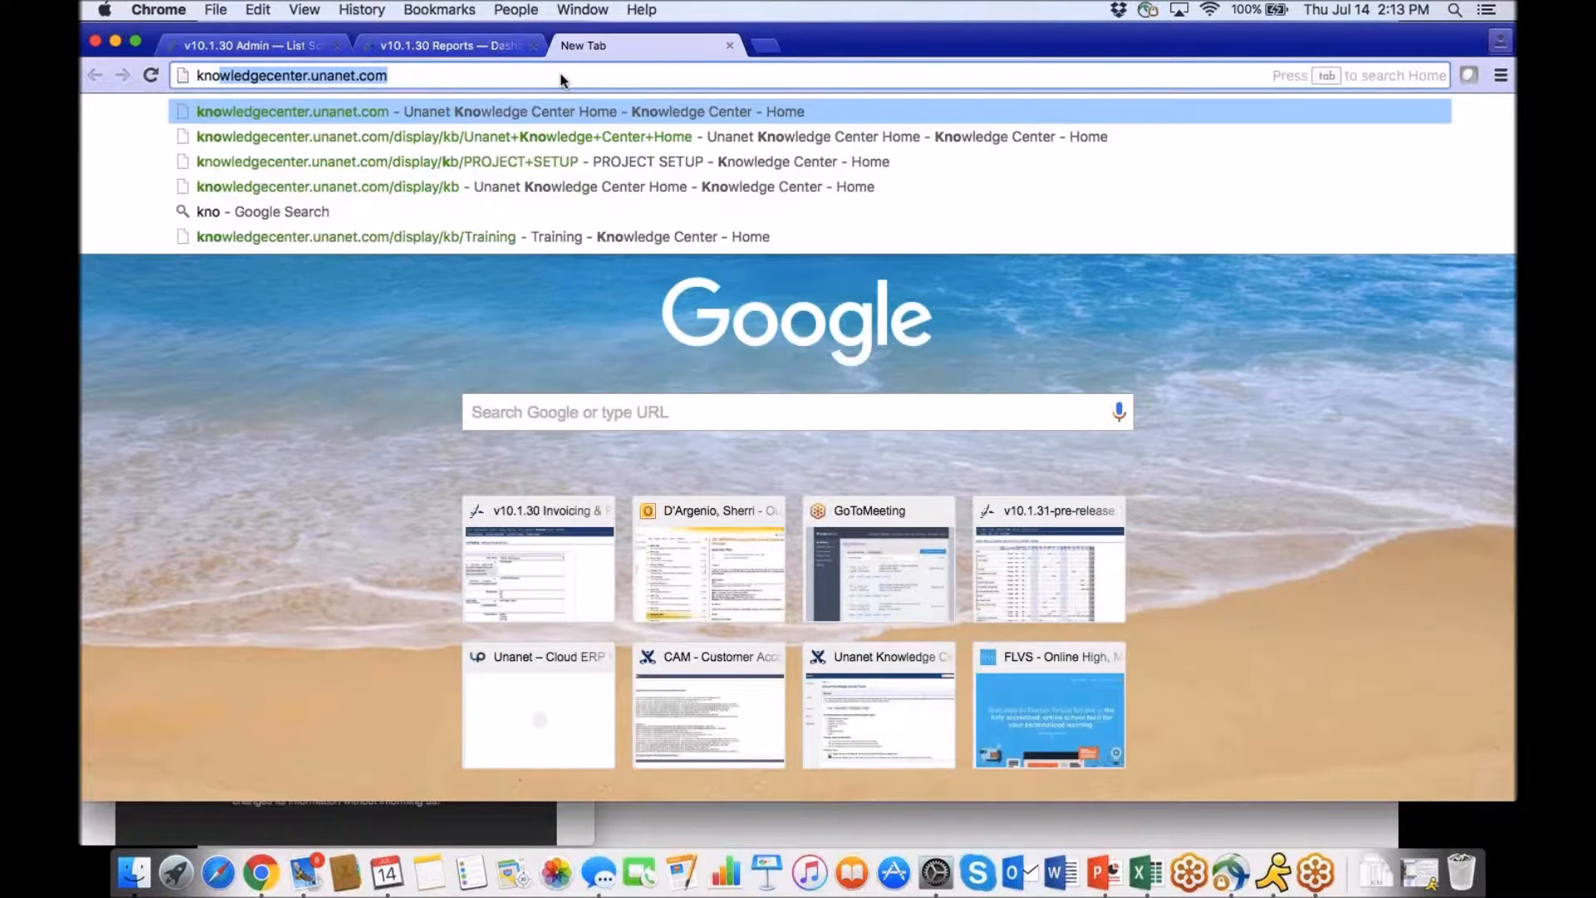
key(Return)
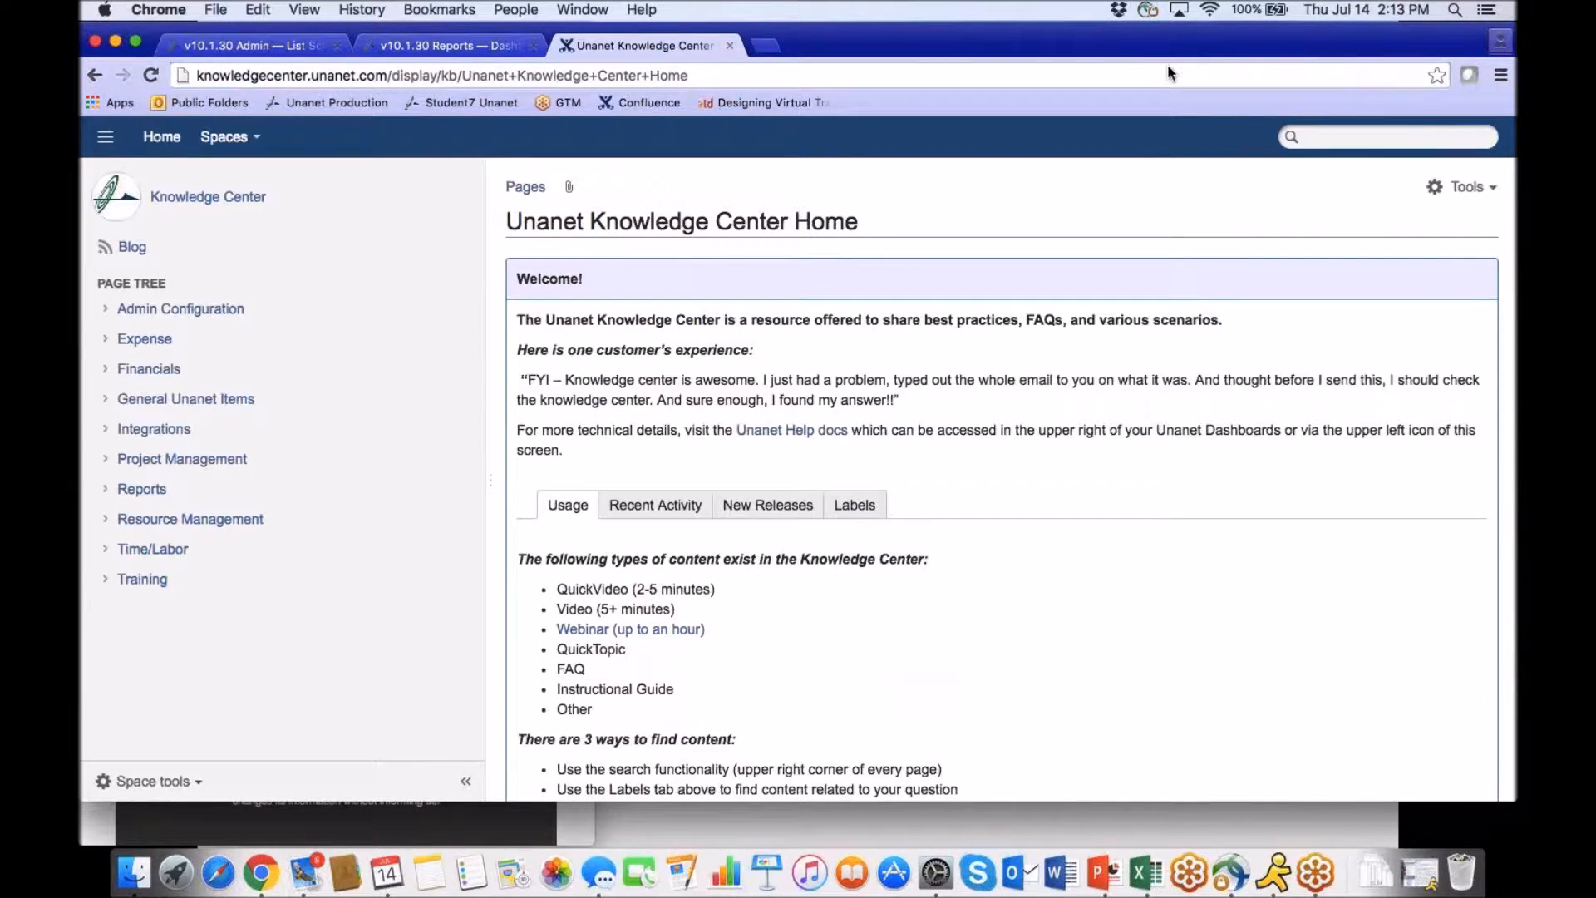
click(485, 185)
click(131, 202)
Search the Knowledge Center for "alert" and open the Project Alerts article.
click(1340, 136)
text(alert)
key(Return)
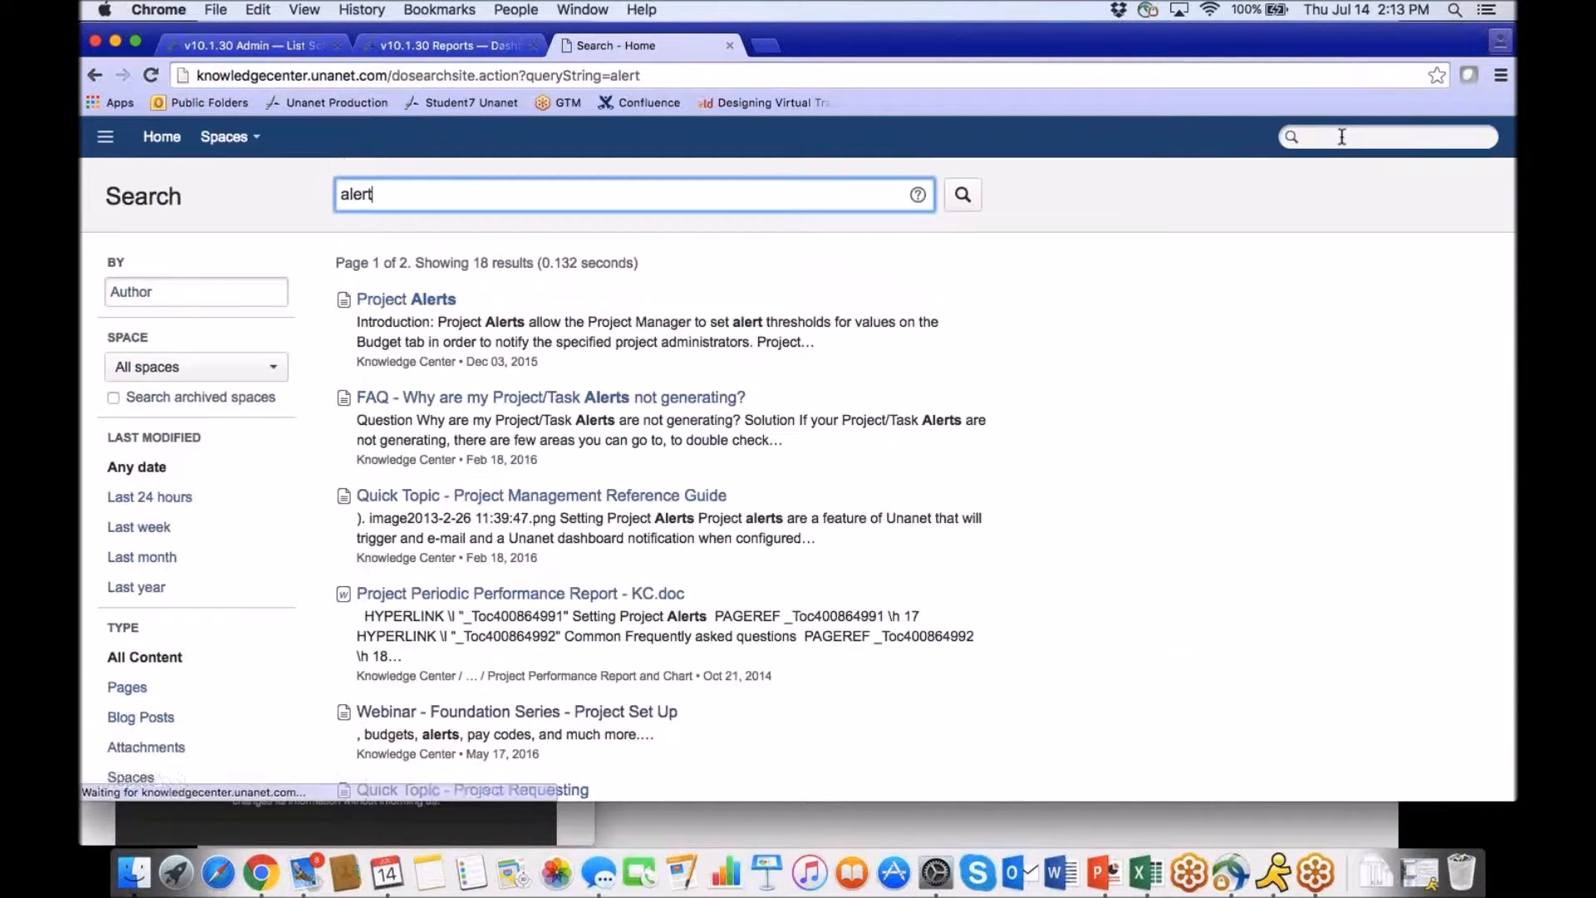
click(434, 301)
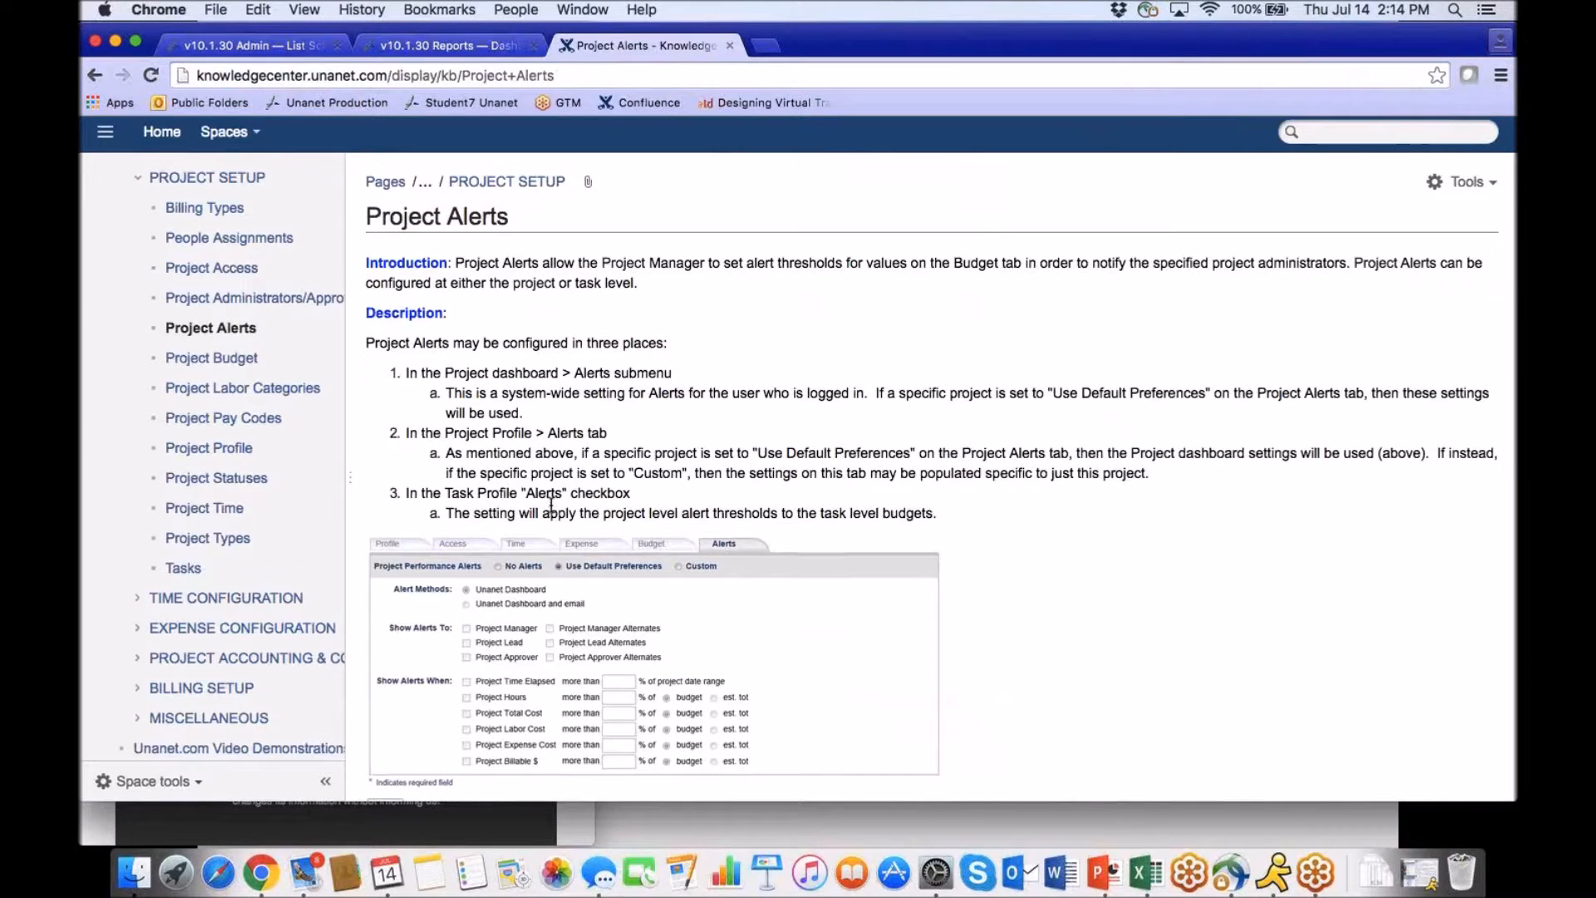
Read the Project Alerts article, examining its alert threshold settings and the best practice for scheduling project alerts.
scroll(551, 504, down, 5)
scroll(550, 504, down, 4)
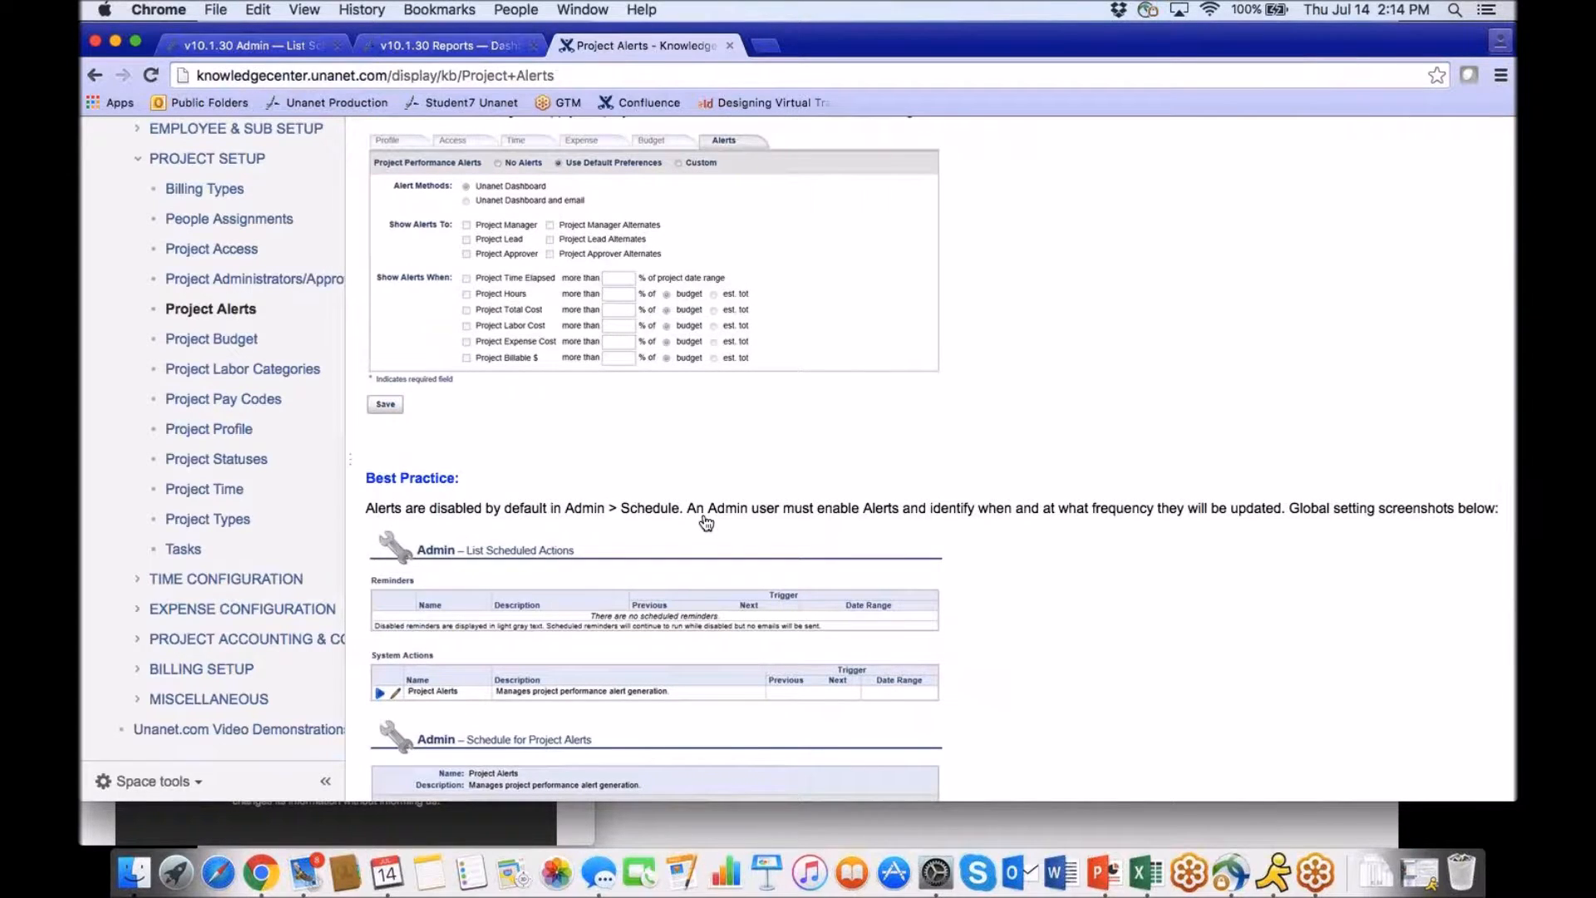
scroll(706, 521, down, 2)
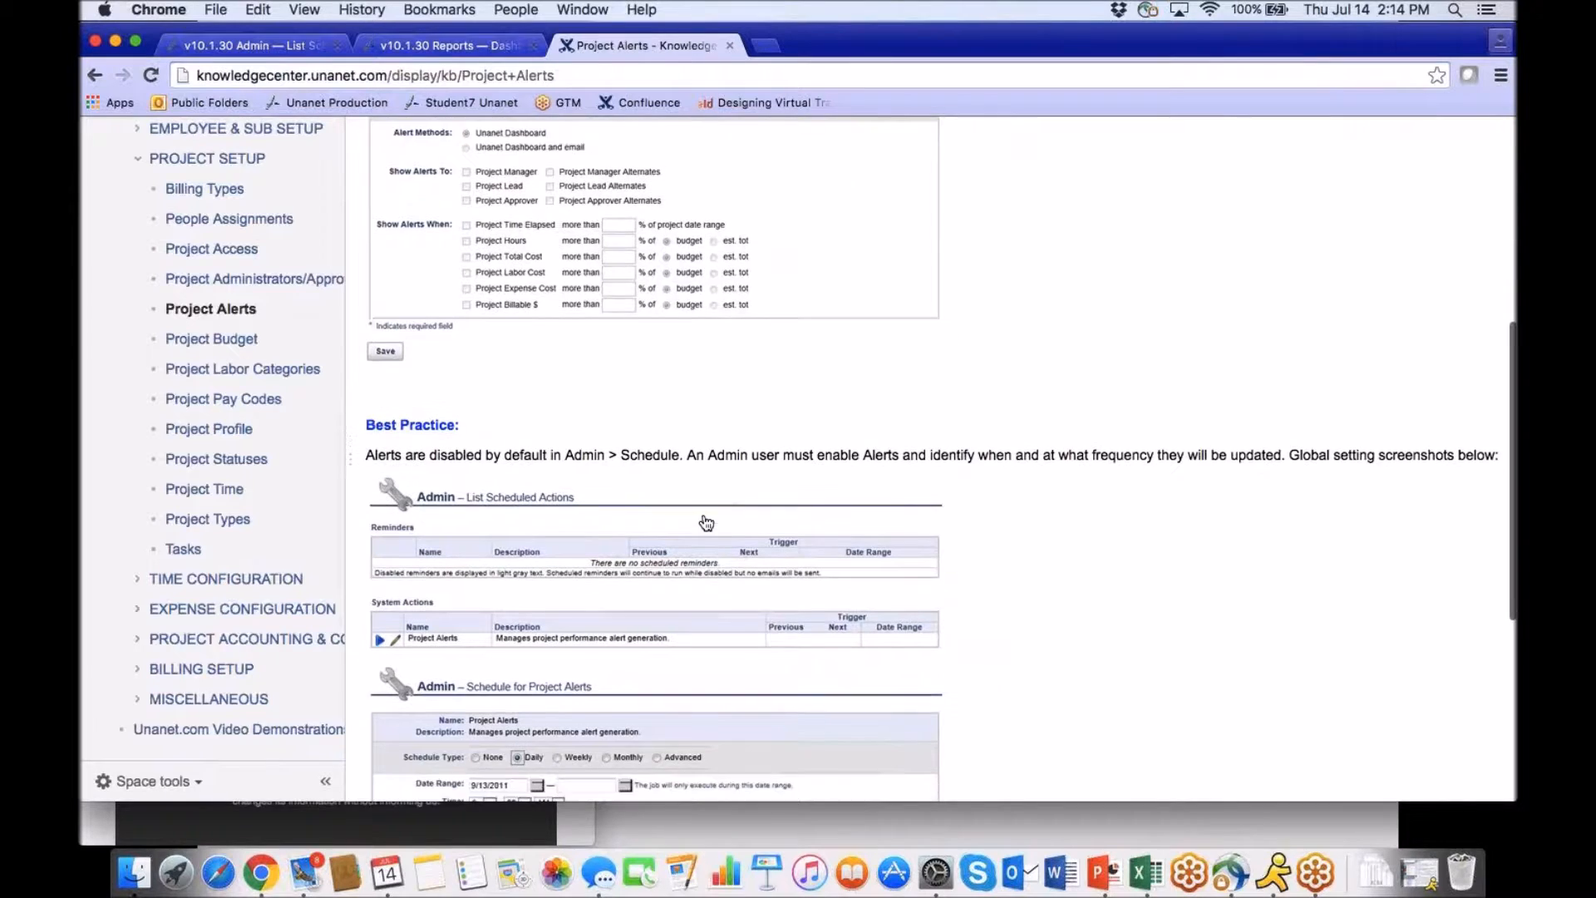
scroll(706, 521, down, 1)
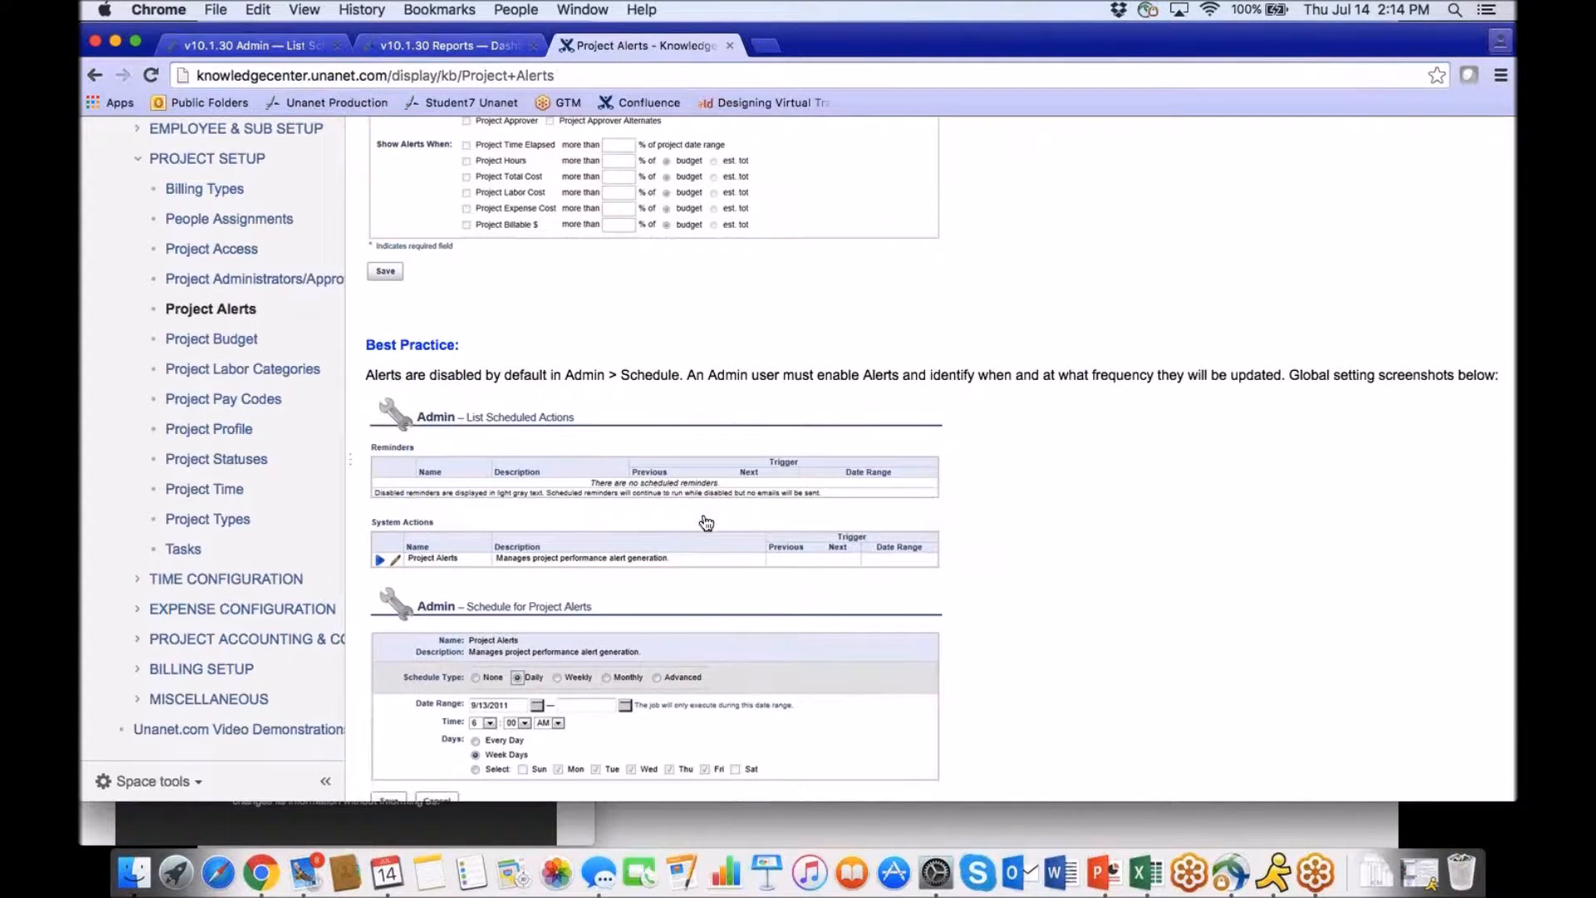
scroll(705, 521, down, 2)
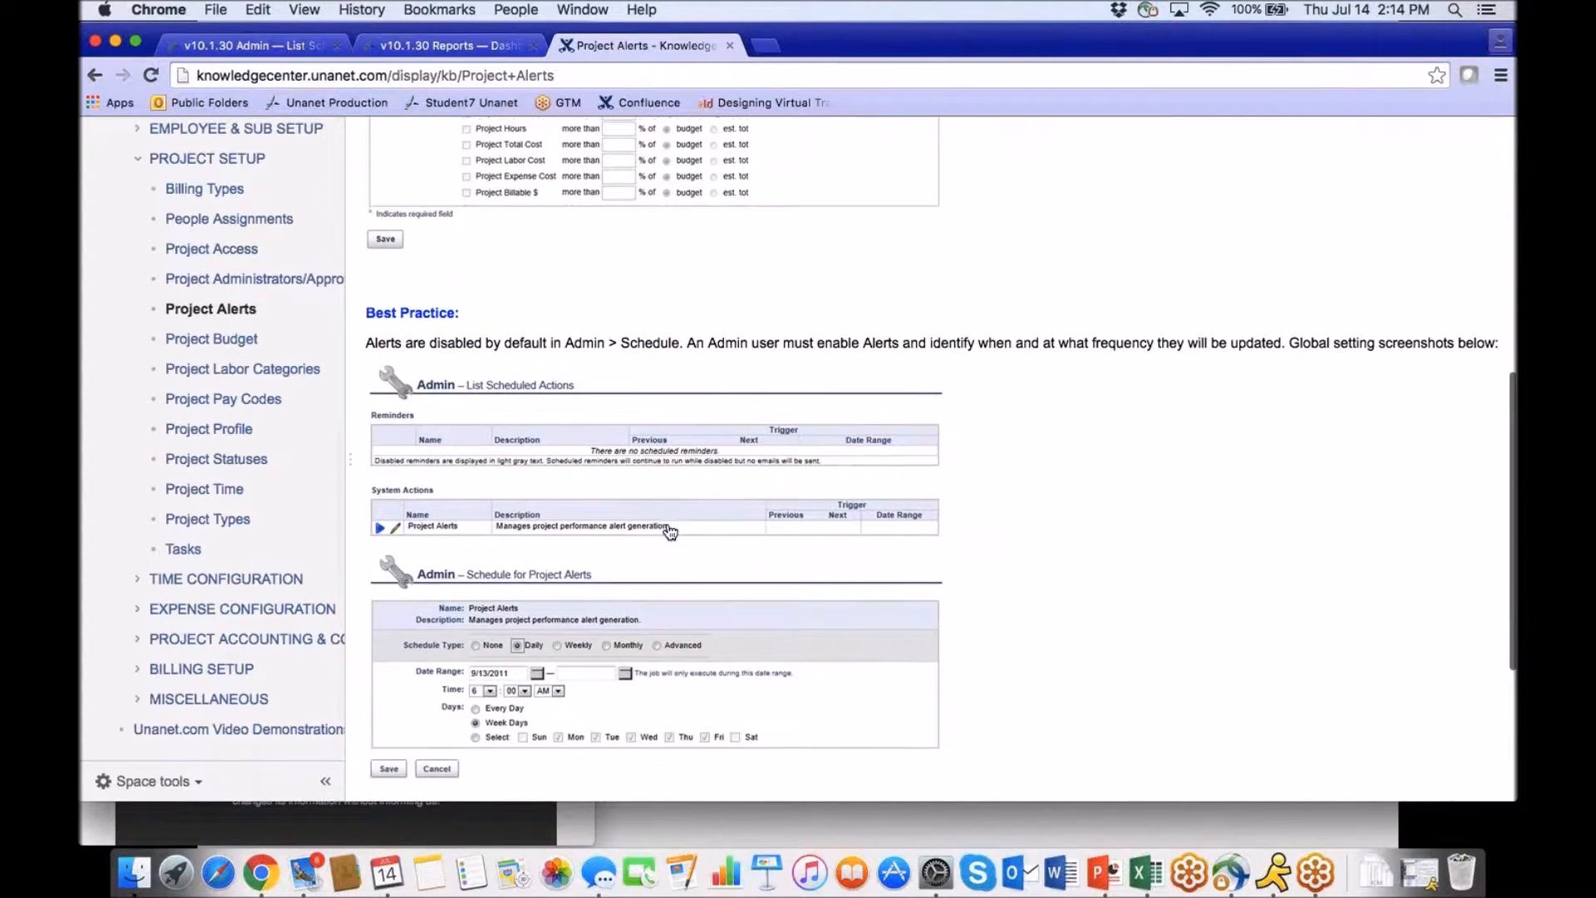
scroll(670, 532, down, 1)
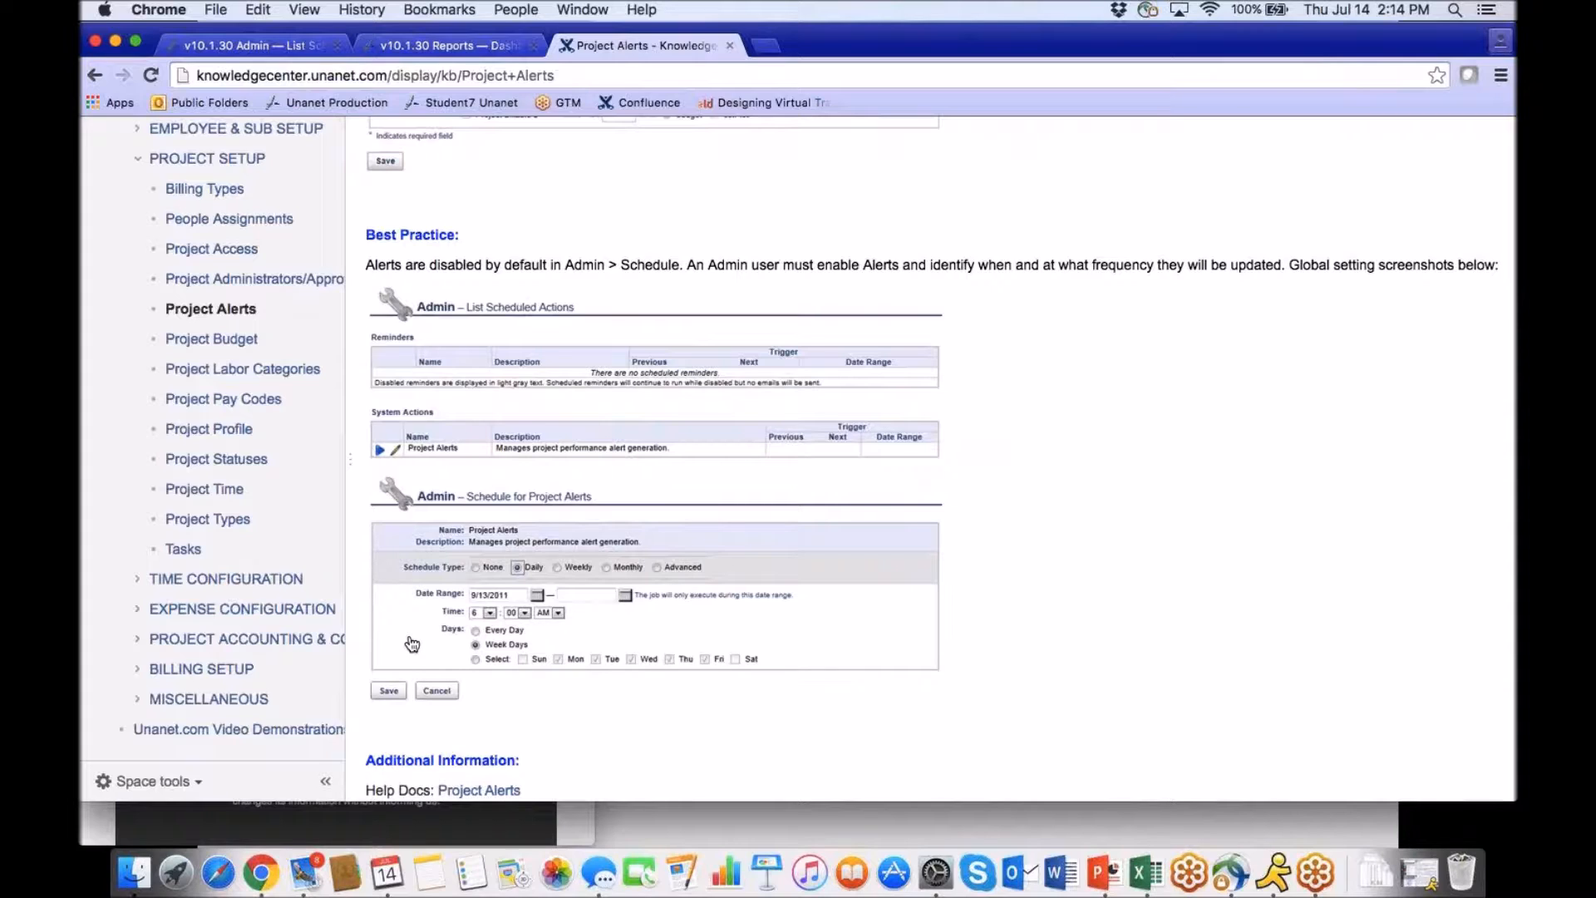
scroll(1222, 466, down, 1)
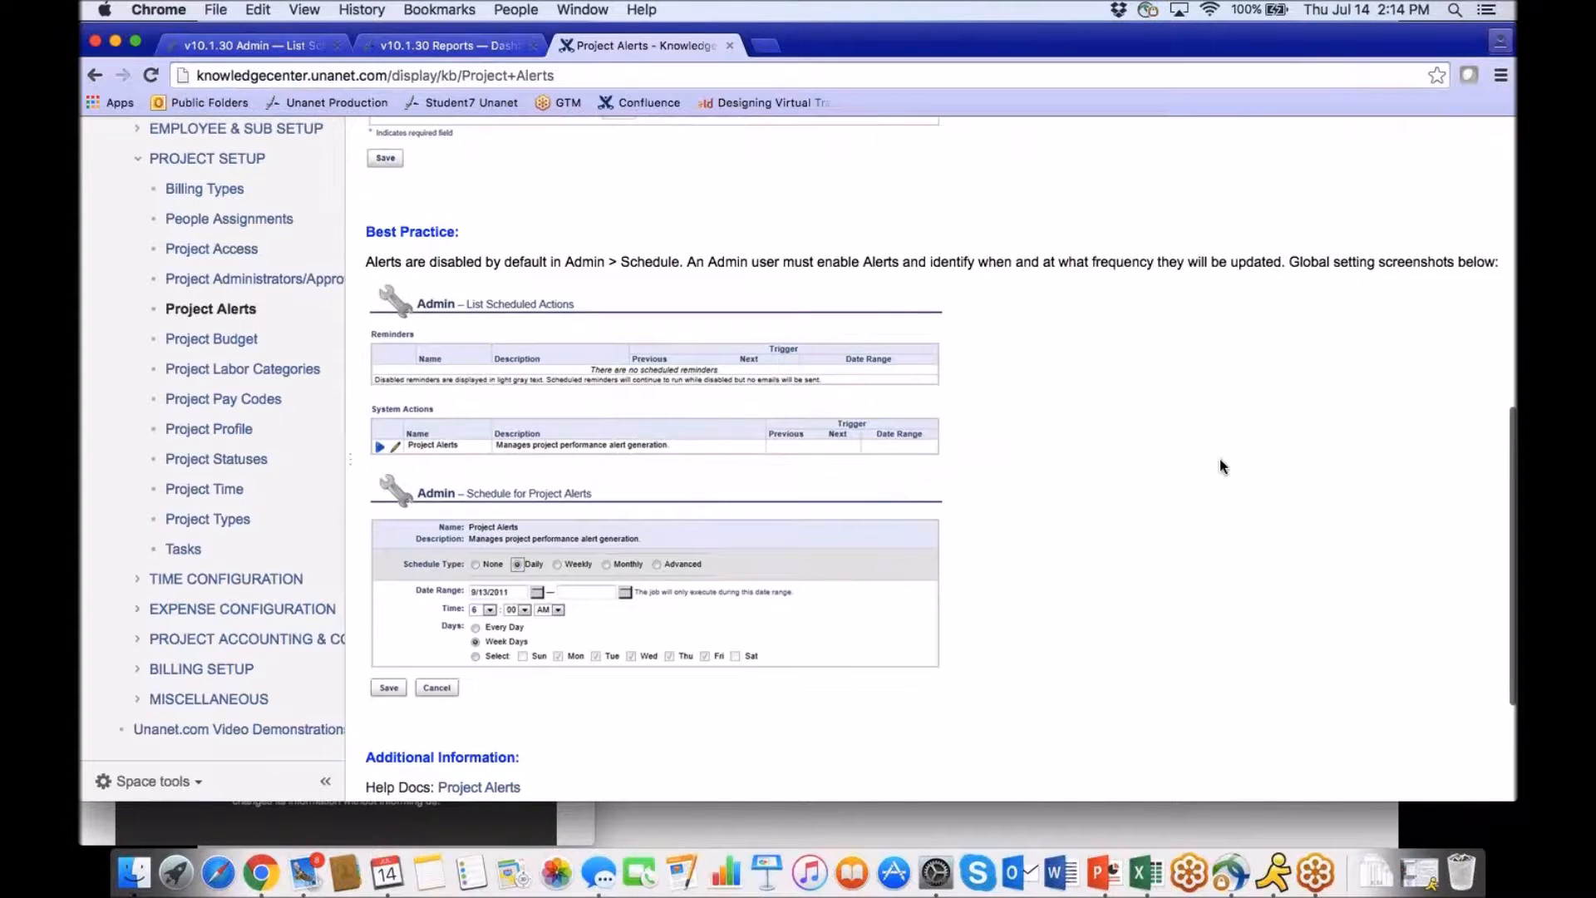
scroll(1219, 459, down, 3)
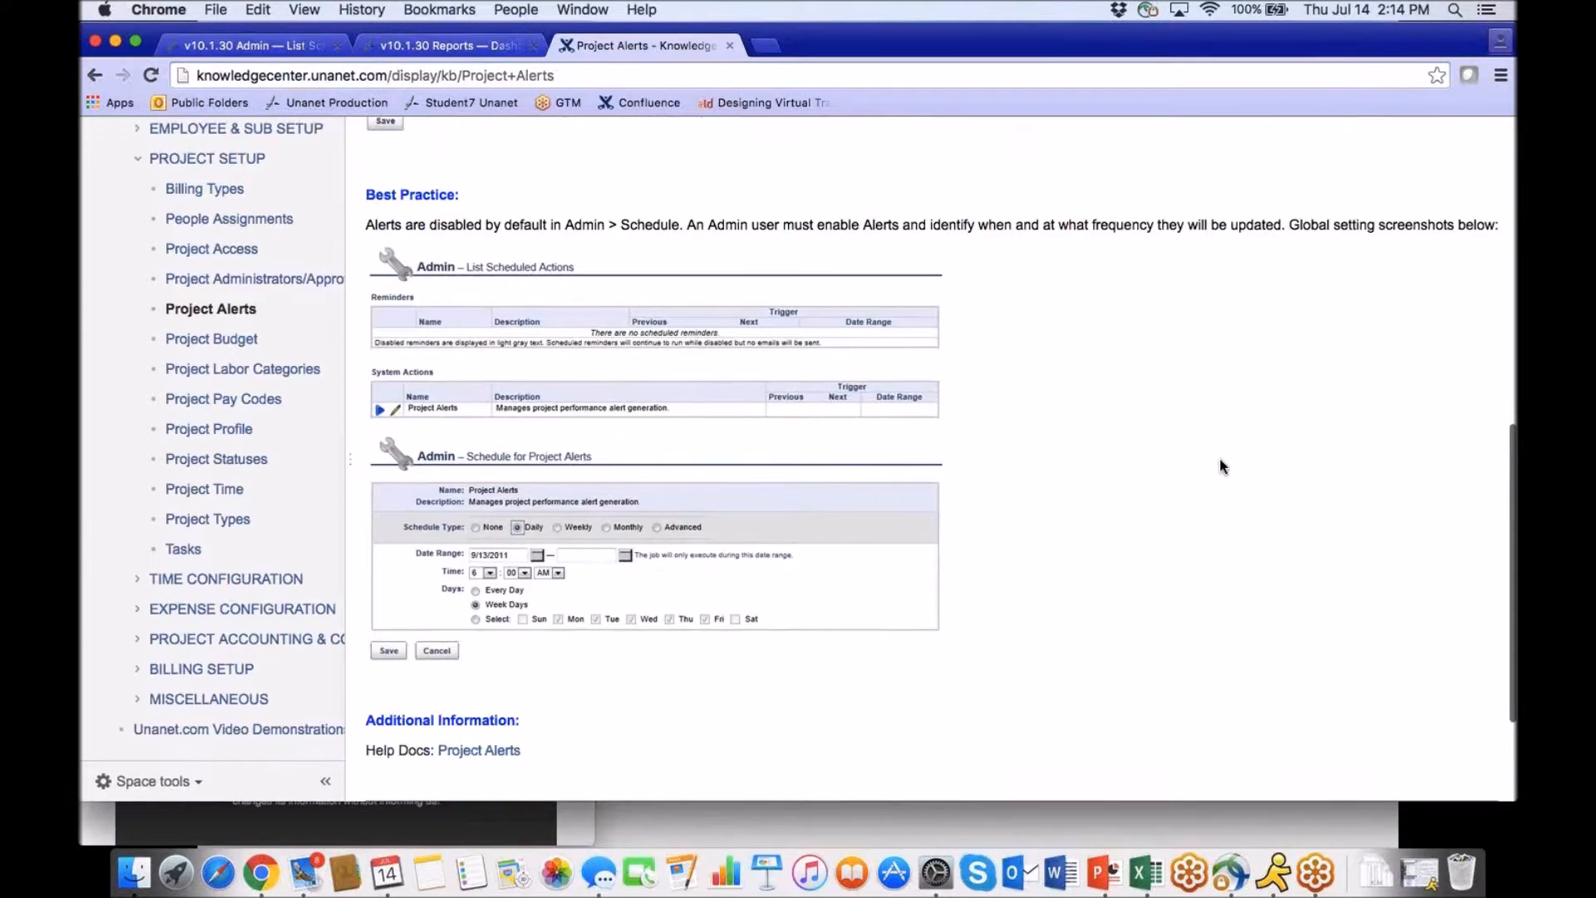
Read the Project Alerts article through to its end and review the introduction on where alerts may be configured.
scroll(1219, 464, down, 2)
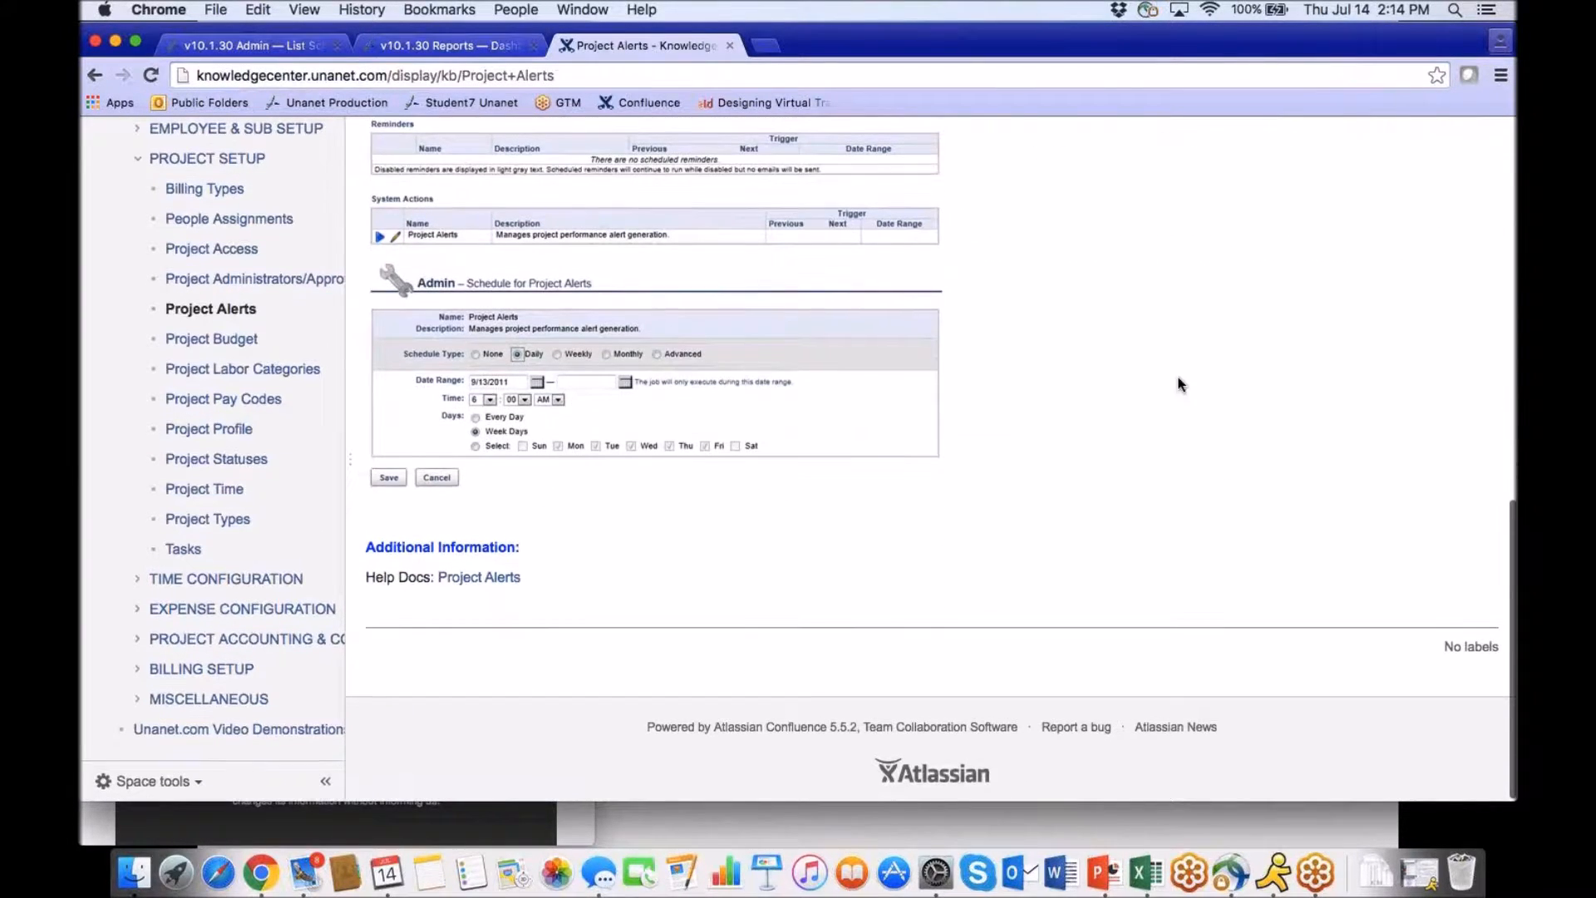
scroll(1197, 415, up, 3)
scroll(1181, 384, up, 10)
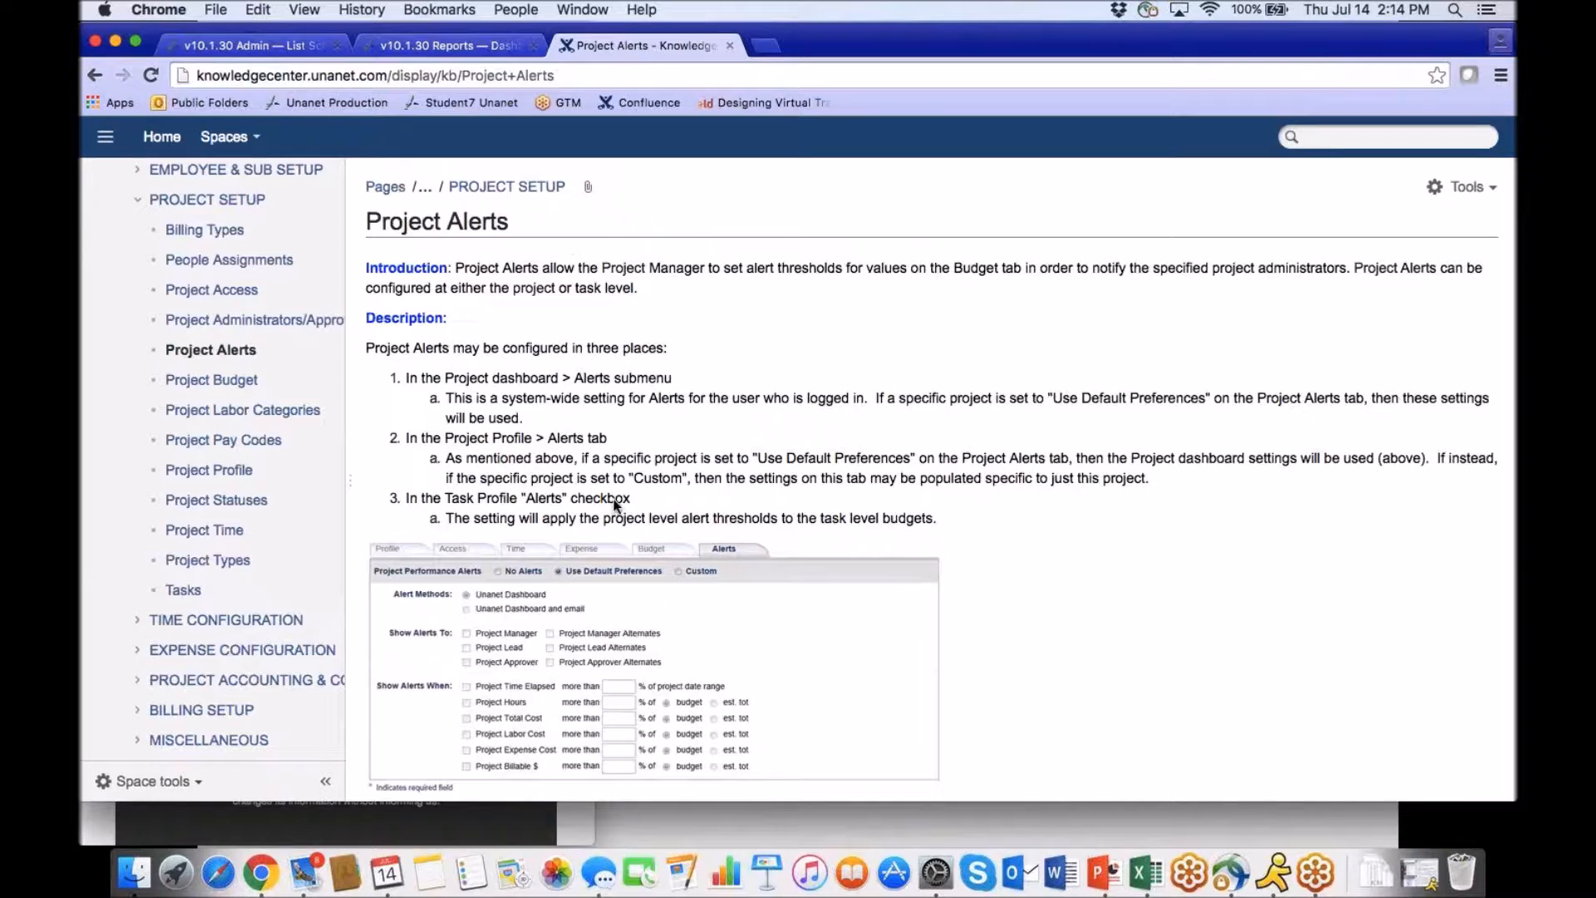
Return to Unanet and run the saved Govt Scanner Contract project list from the home dashboard.
click(435, 43)
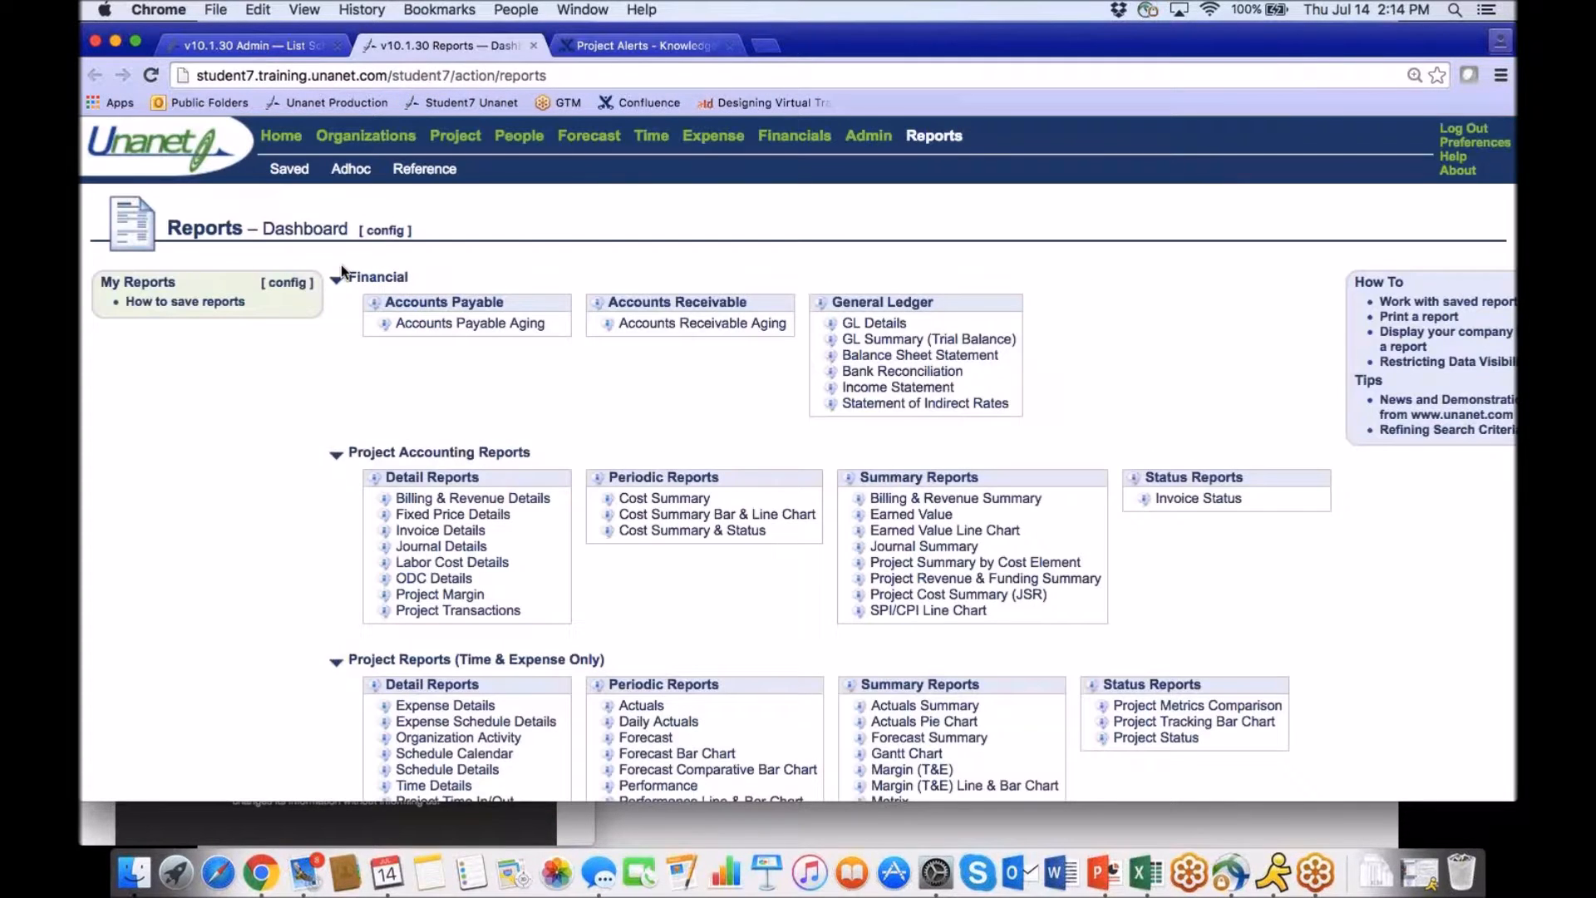
click(242, 43)
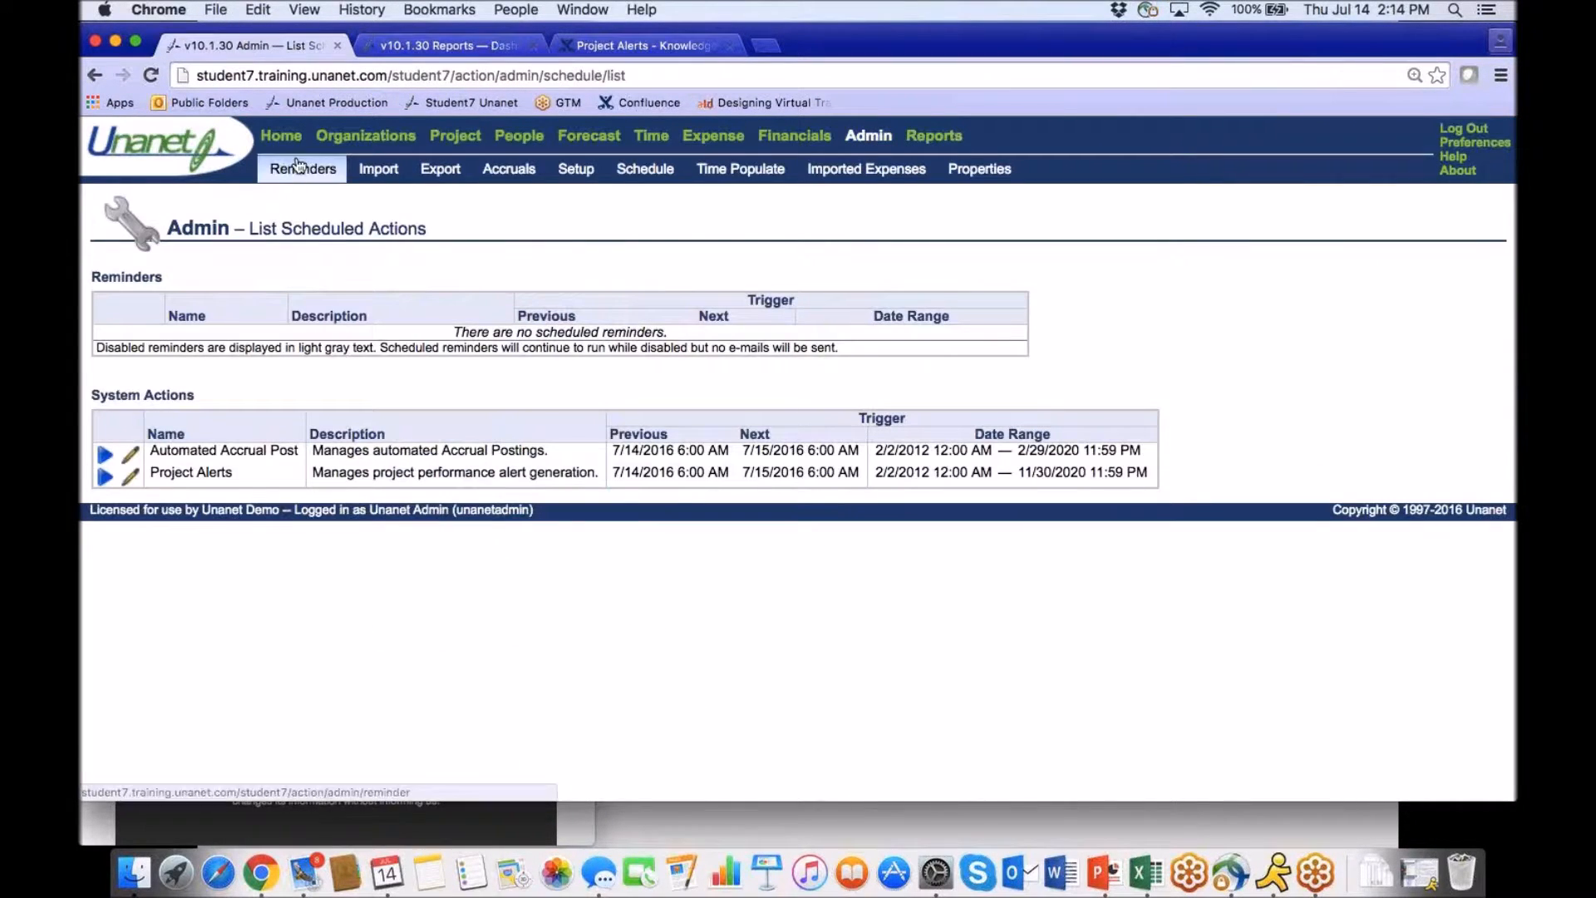
click(283, 136)
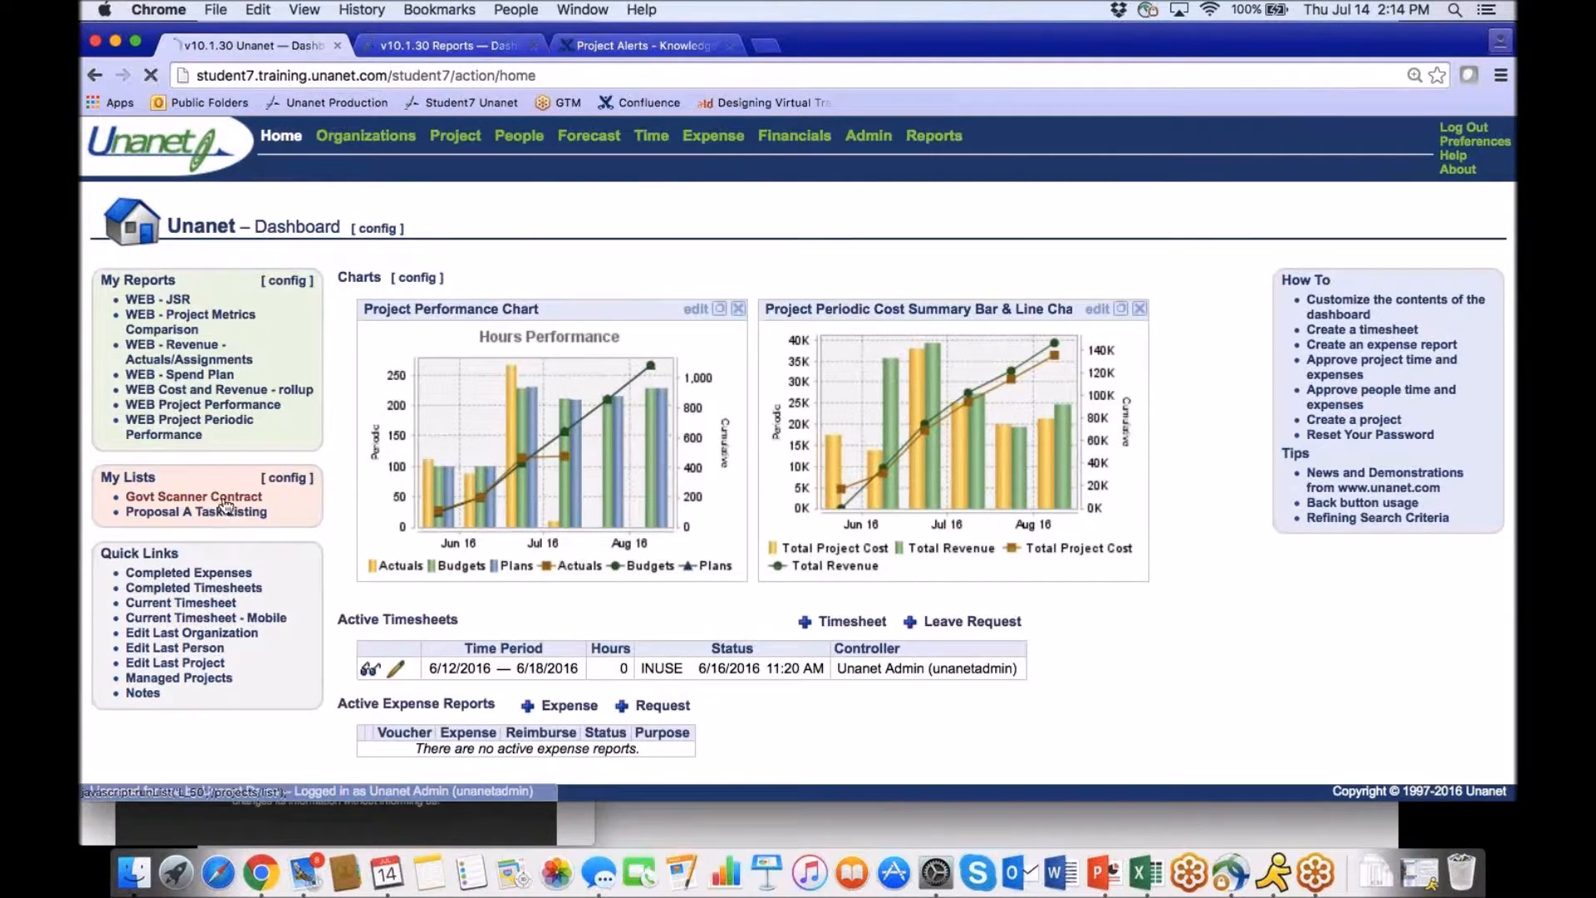
click(232, 498)
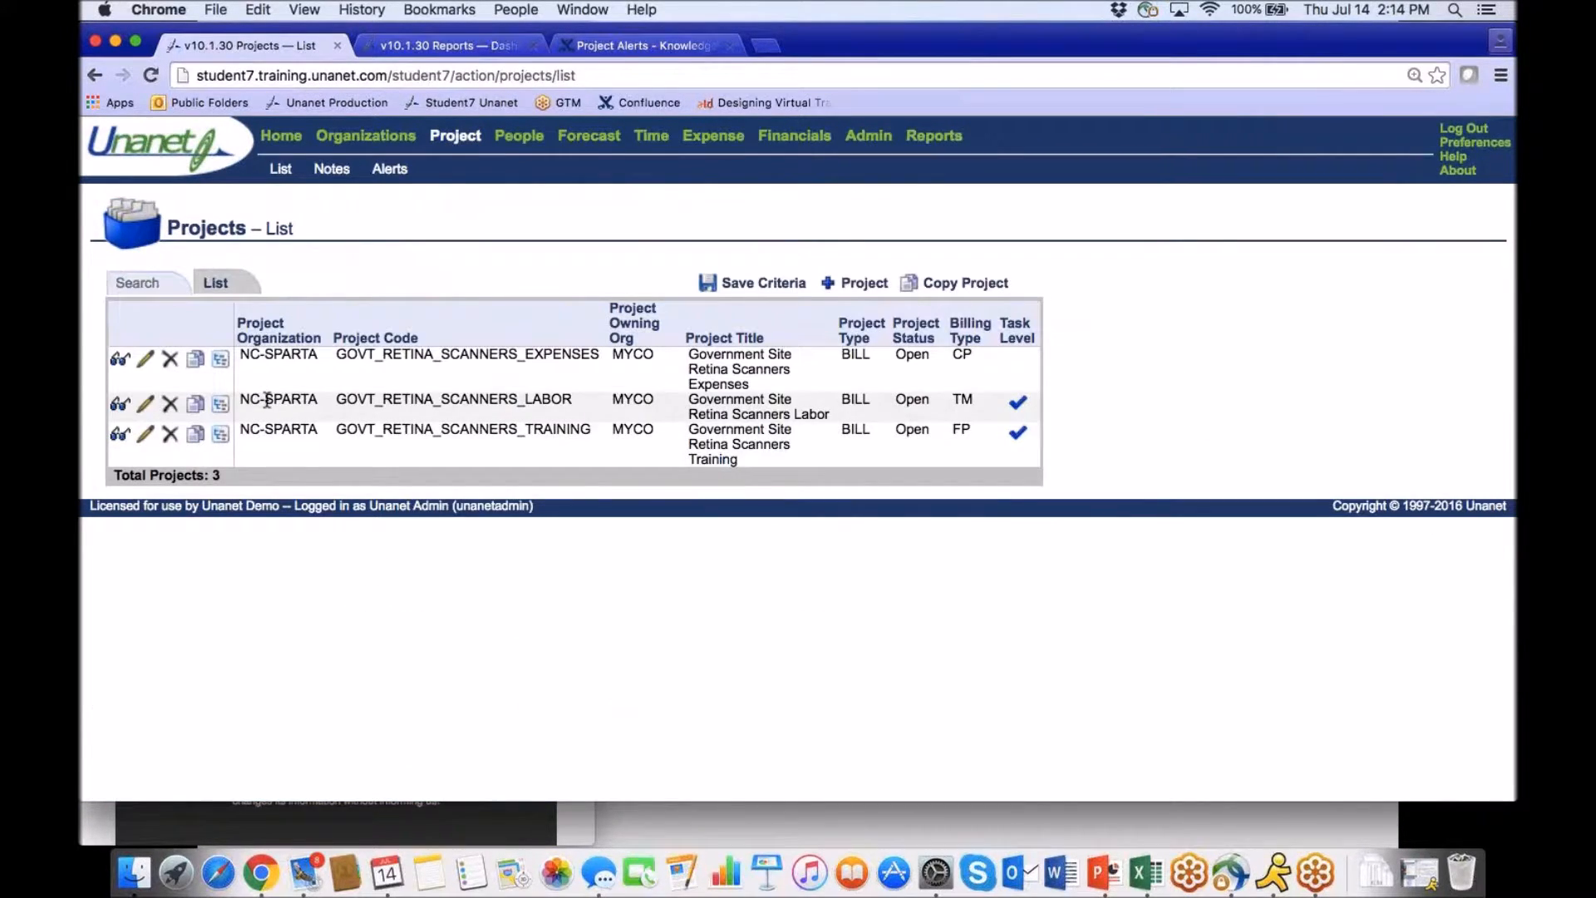
Check the alert option on the GOVT_RETINA_SCANNERS_LABOR project's Project Management task and the project-level alert settings.
click(147, 404)
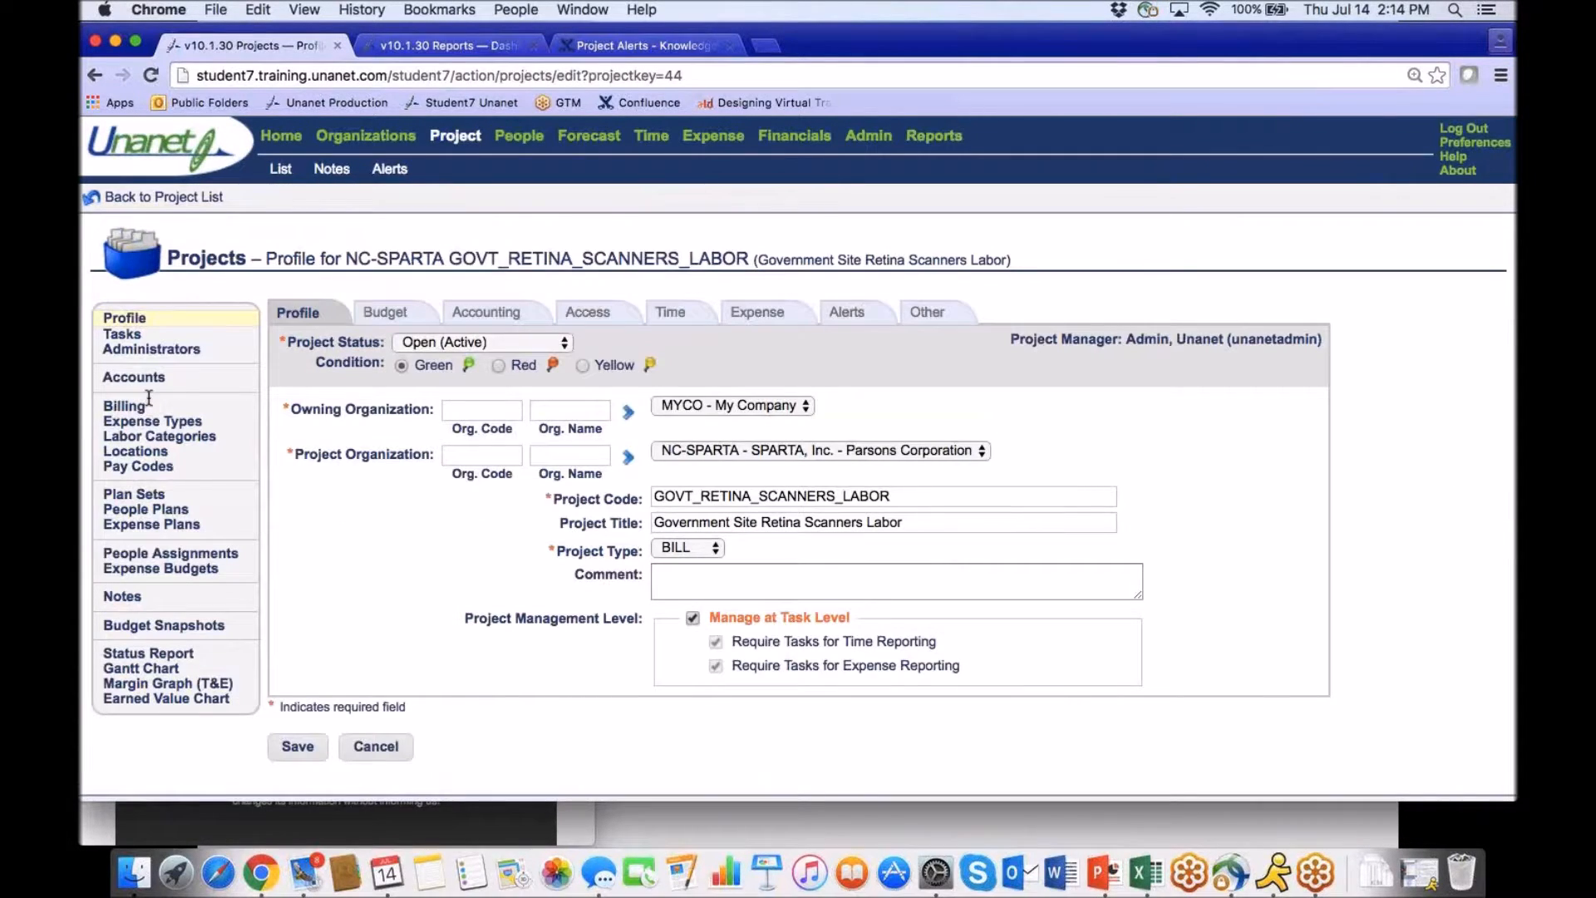
click(128, 336)
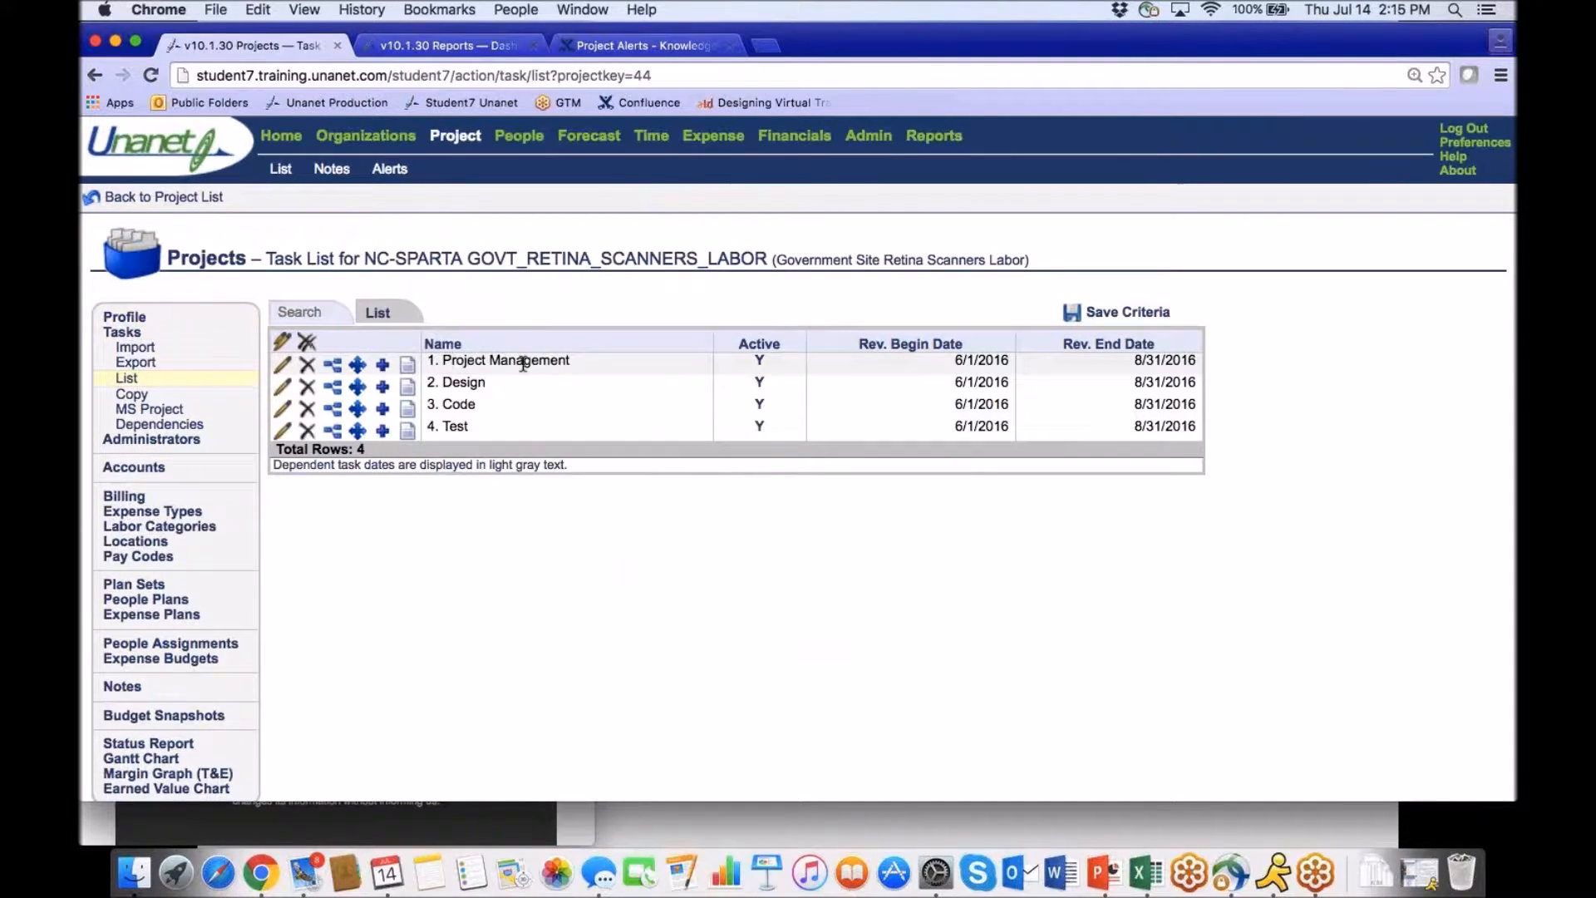
click(284, 366)
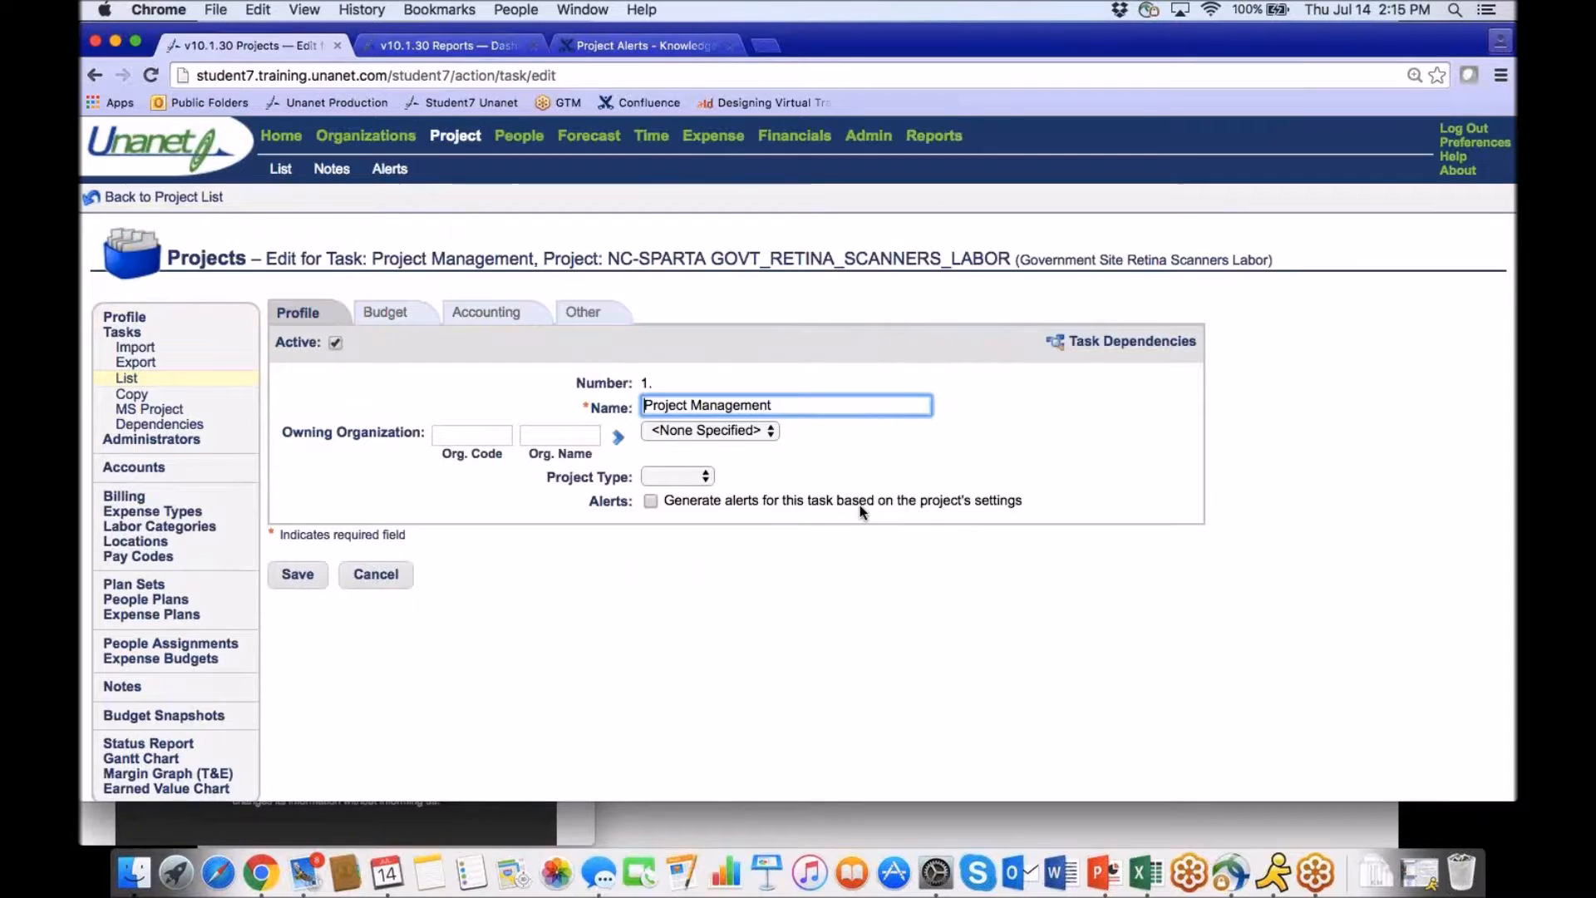
click(124, 317)
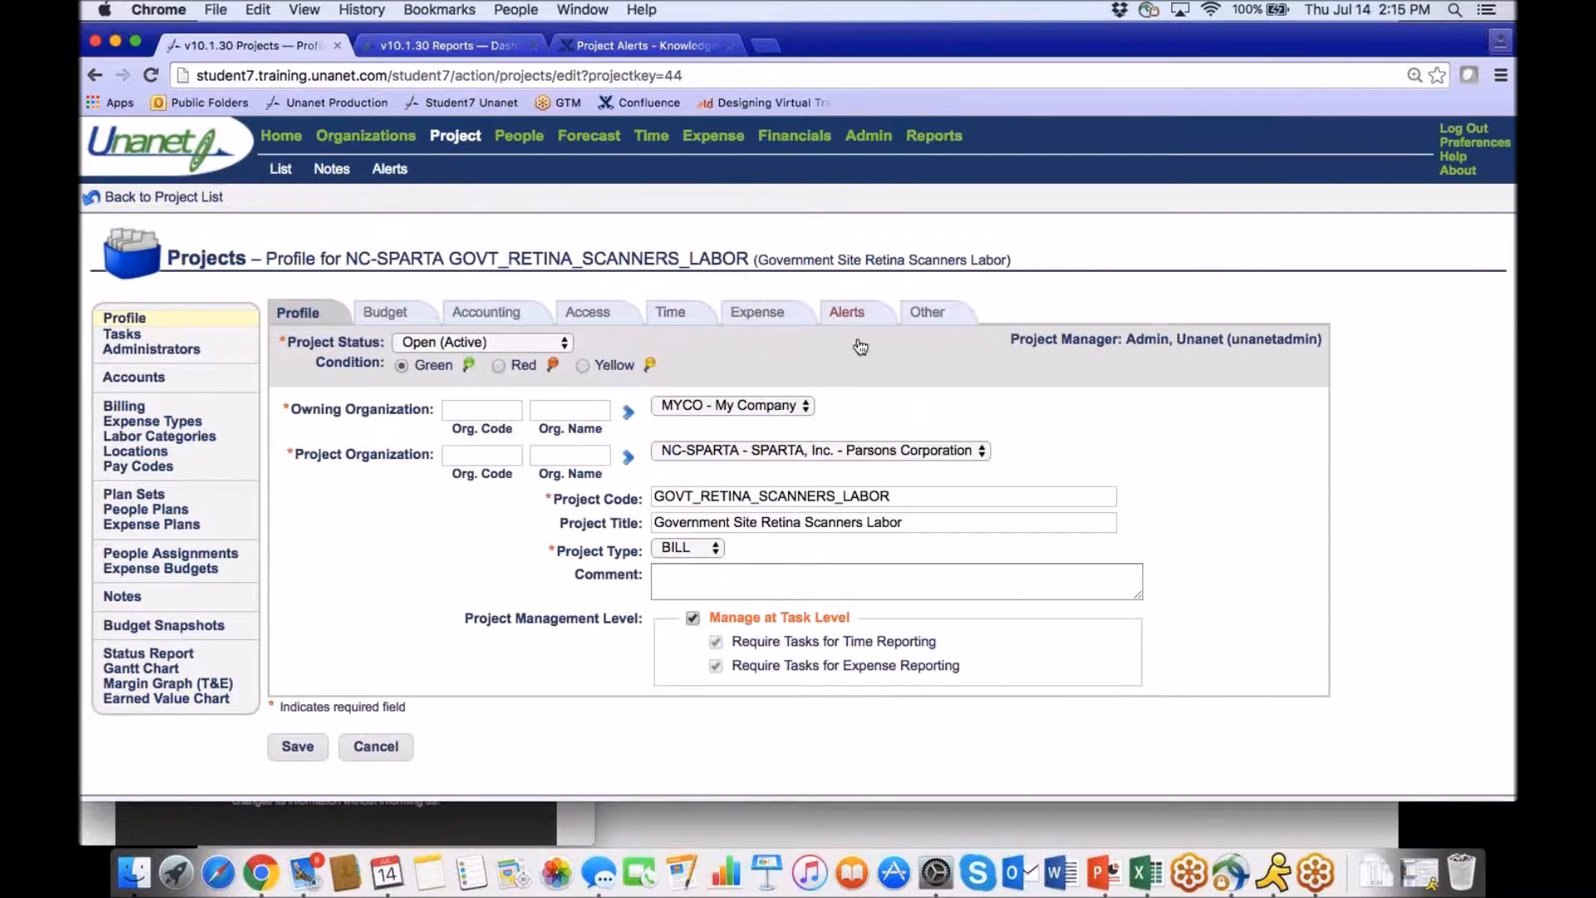
click(856, 316)
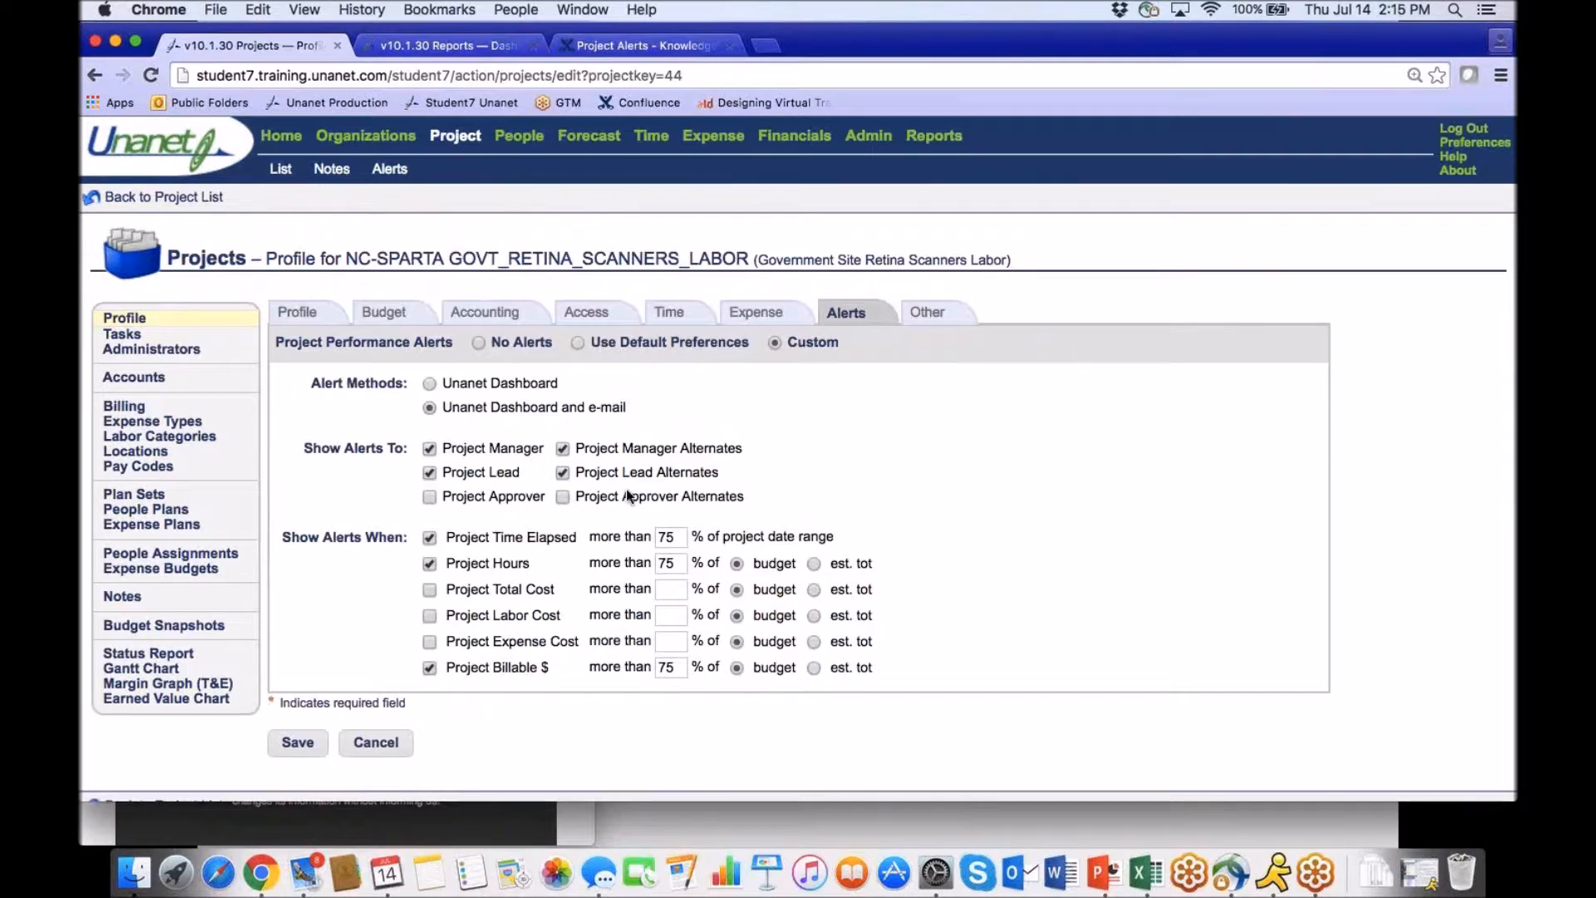
Run the saved Proposal A Task Listing and open the Project Support task to view its alert option.
click(278, 141)
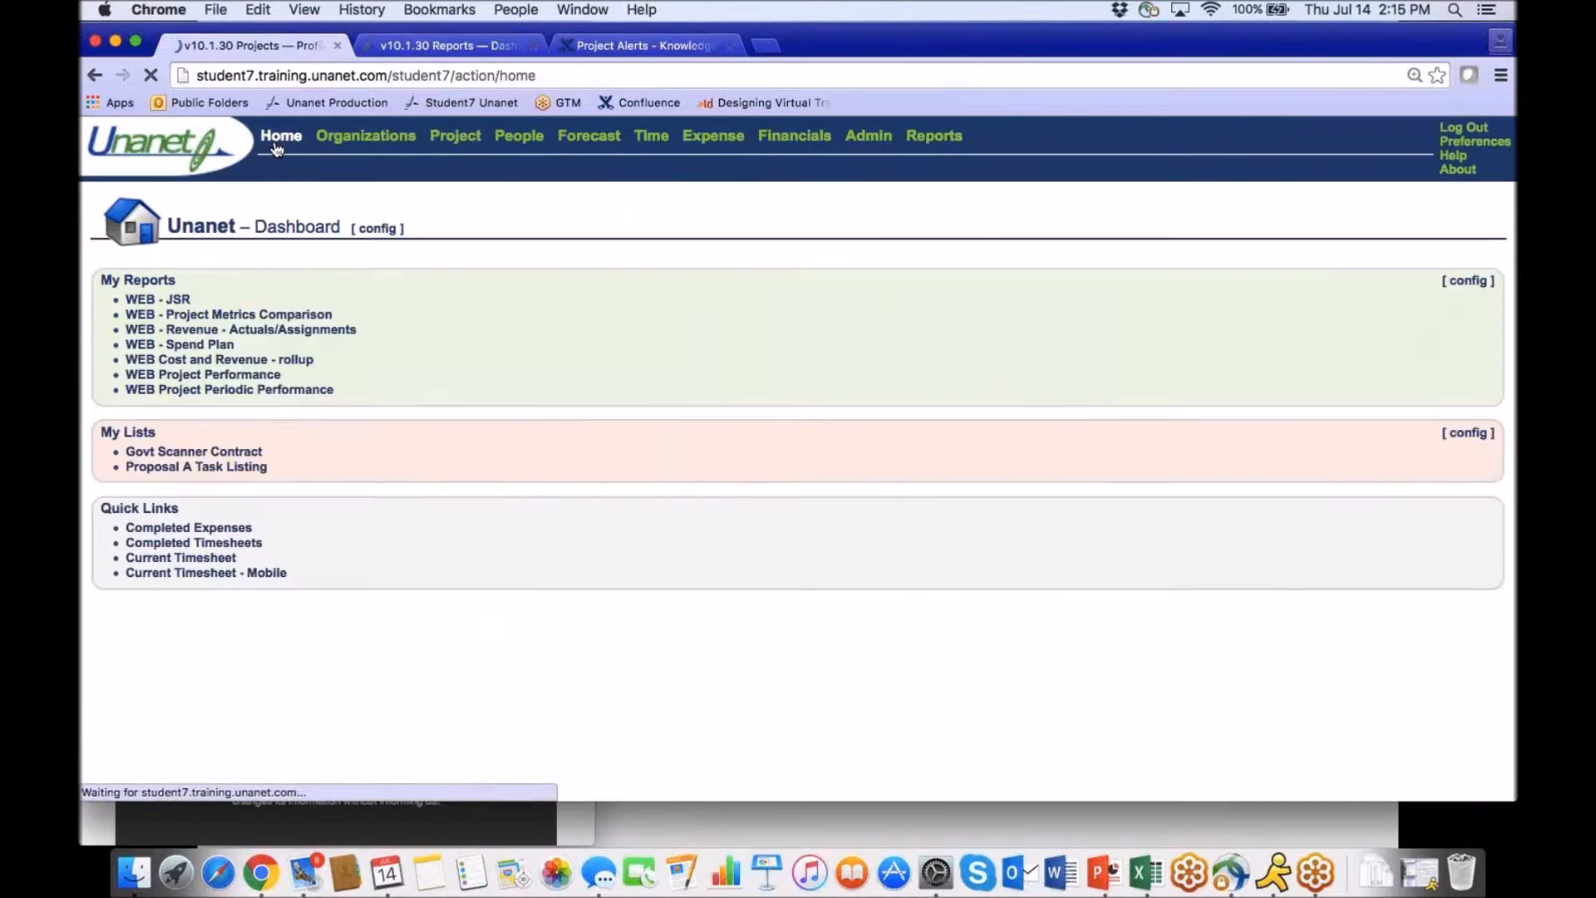
click(202, 512)
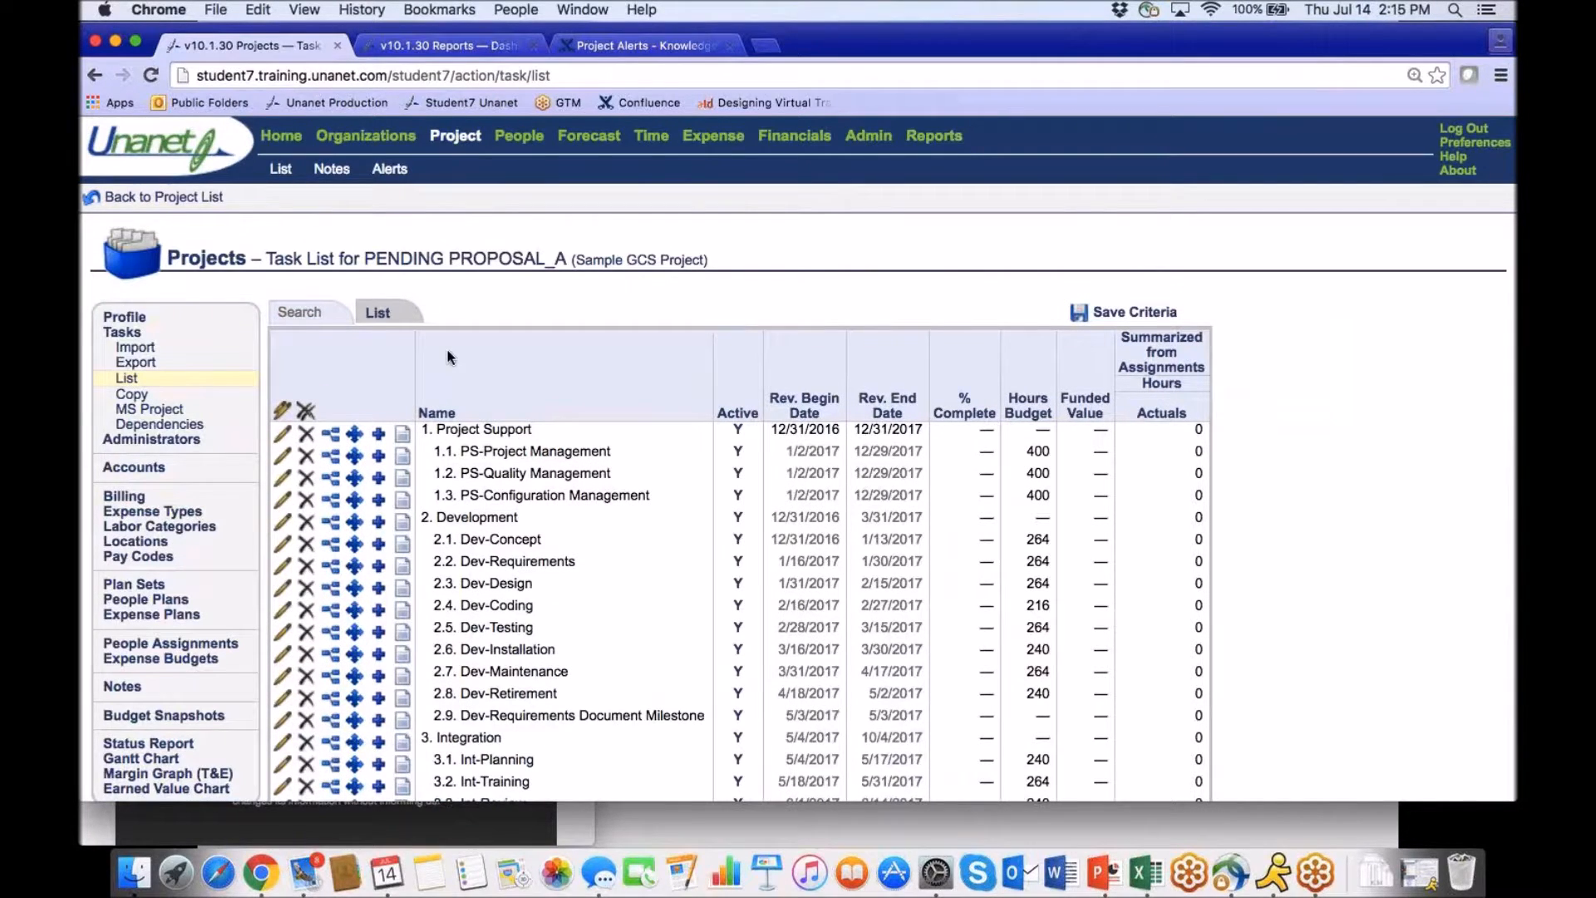
scroll(450, 357, down, 2)
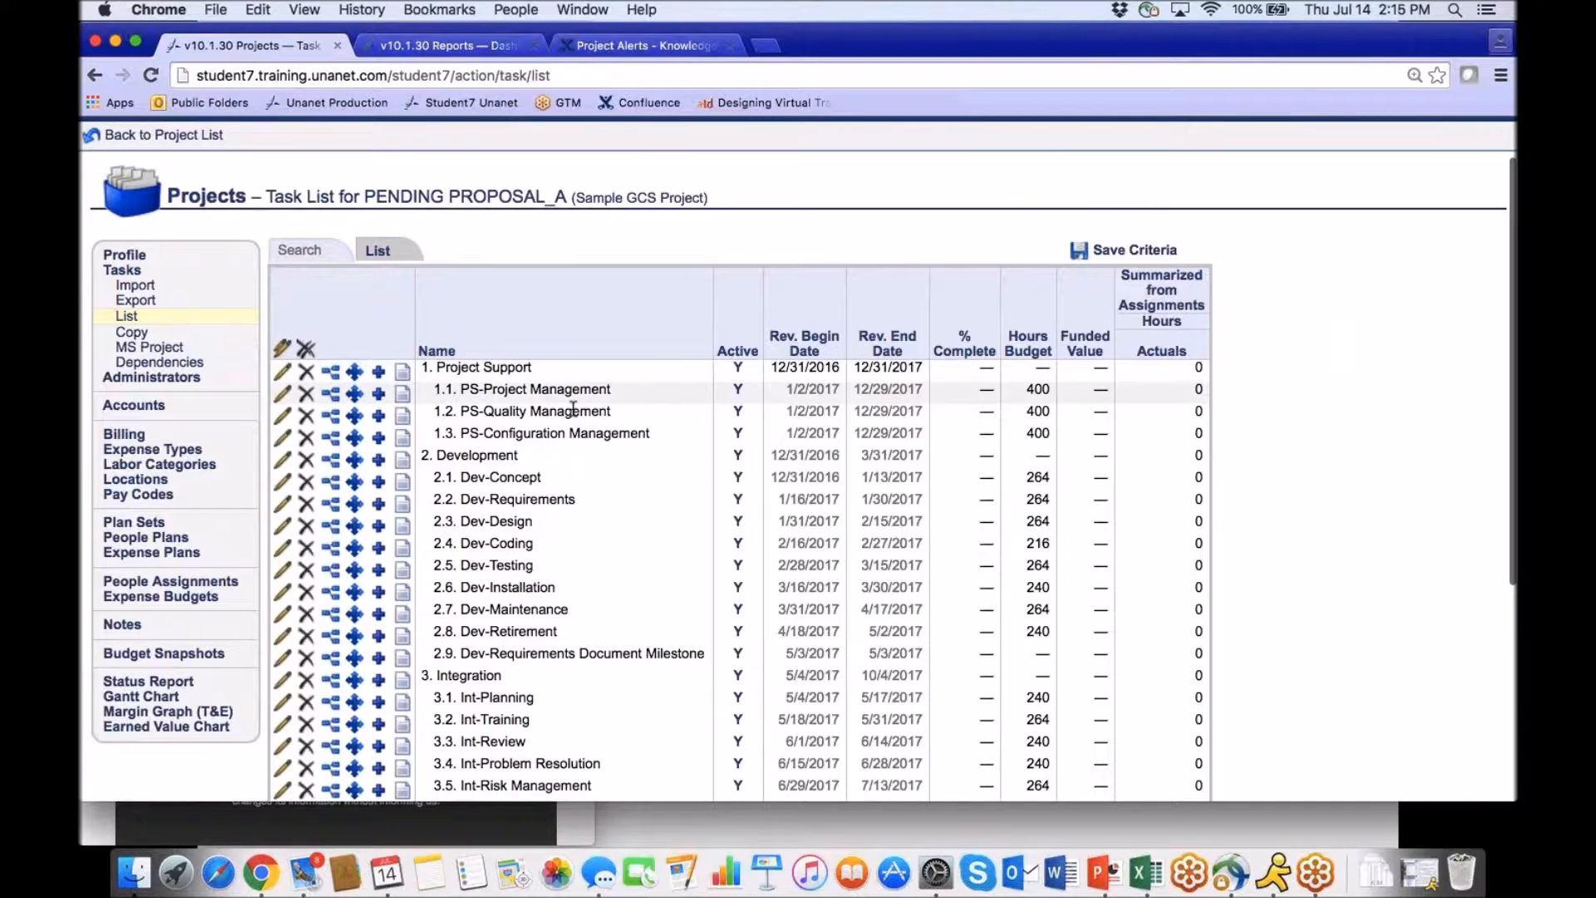
click(285, 374)
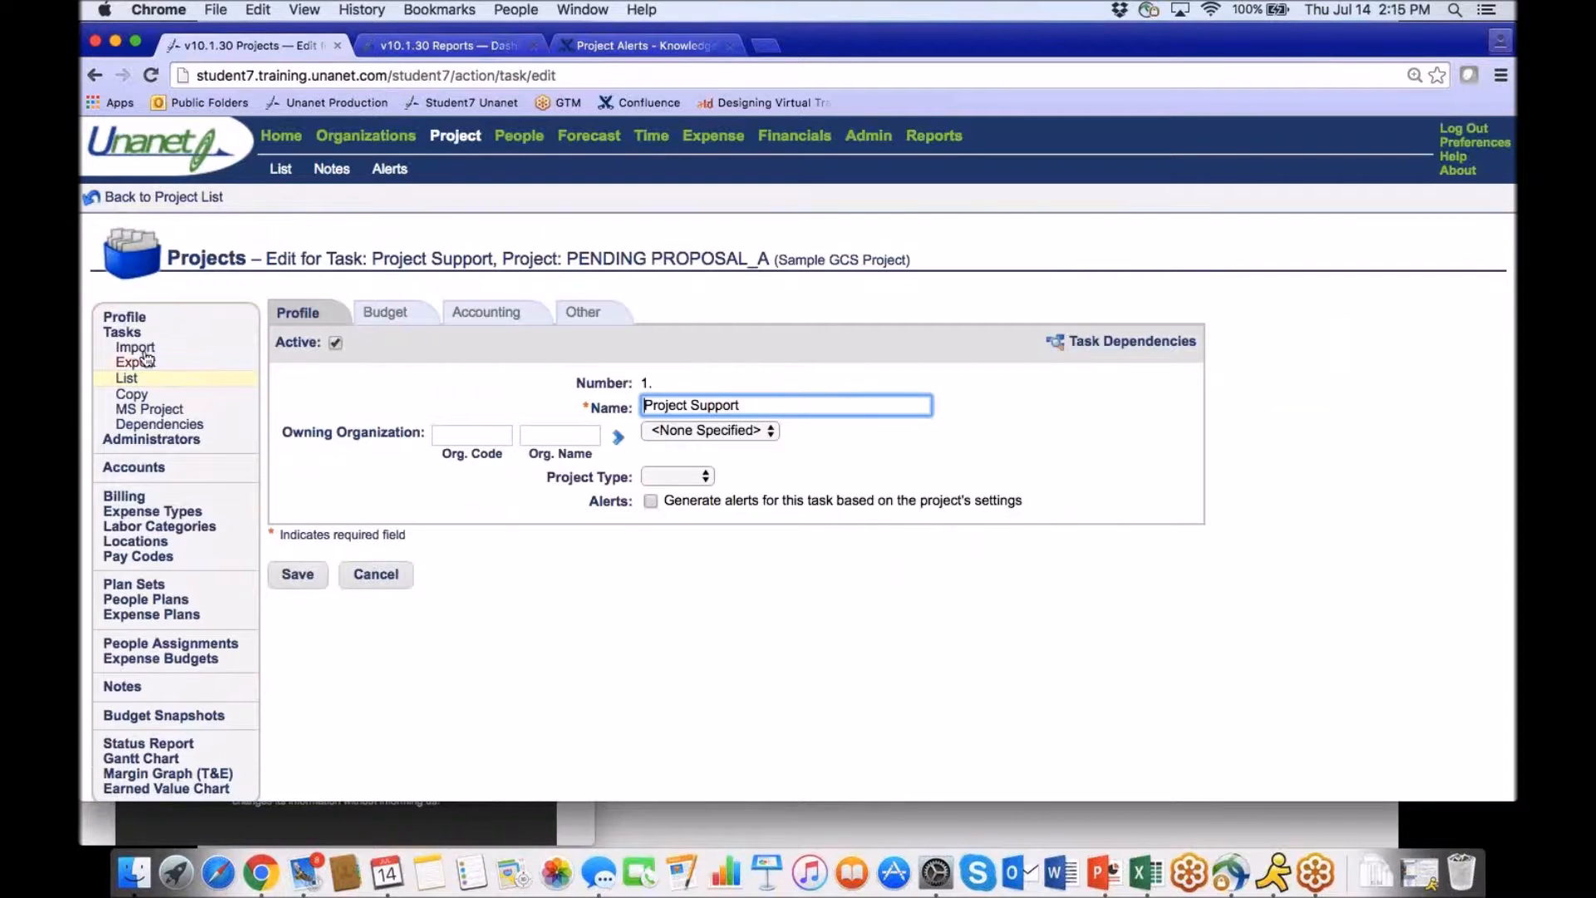
Set PENDING PROPOSAL_A's alerts to Custom, by Unanet Dashboard and e-mail, for the project manager, project lead and both their alternates.
click(132, 322)
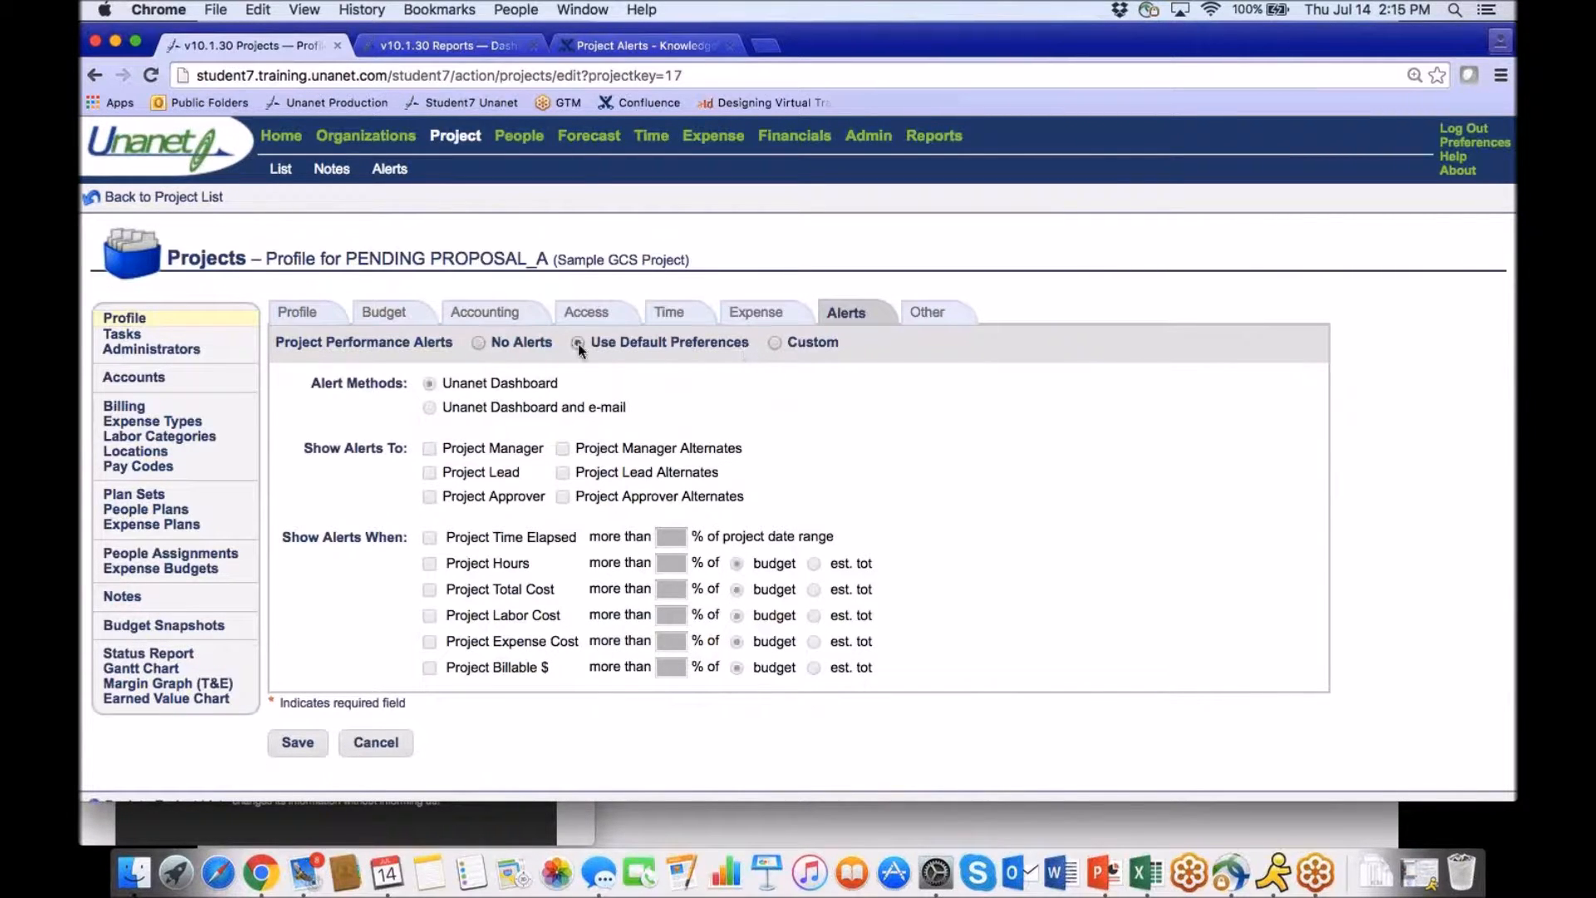
click(774, 342)
click(429, 450)
click(430, 473)
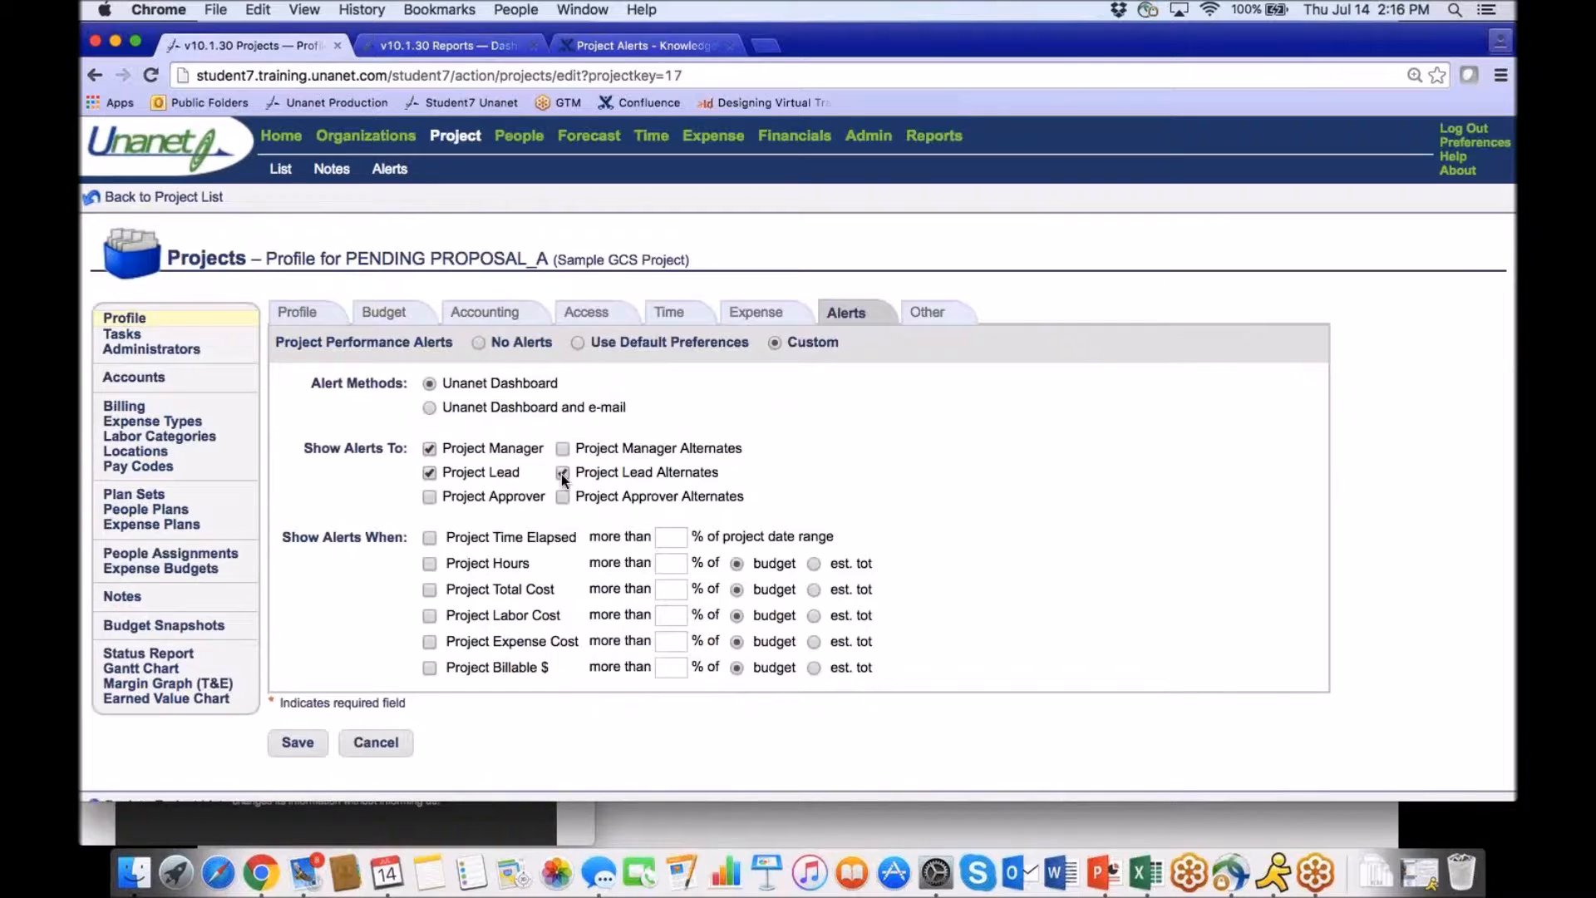
Enable alerts for project hours, total cost and labor cost above 85% of budget, and save the project.
click(429, 564)
click(429, 590)
click(430, 616)
text(85)
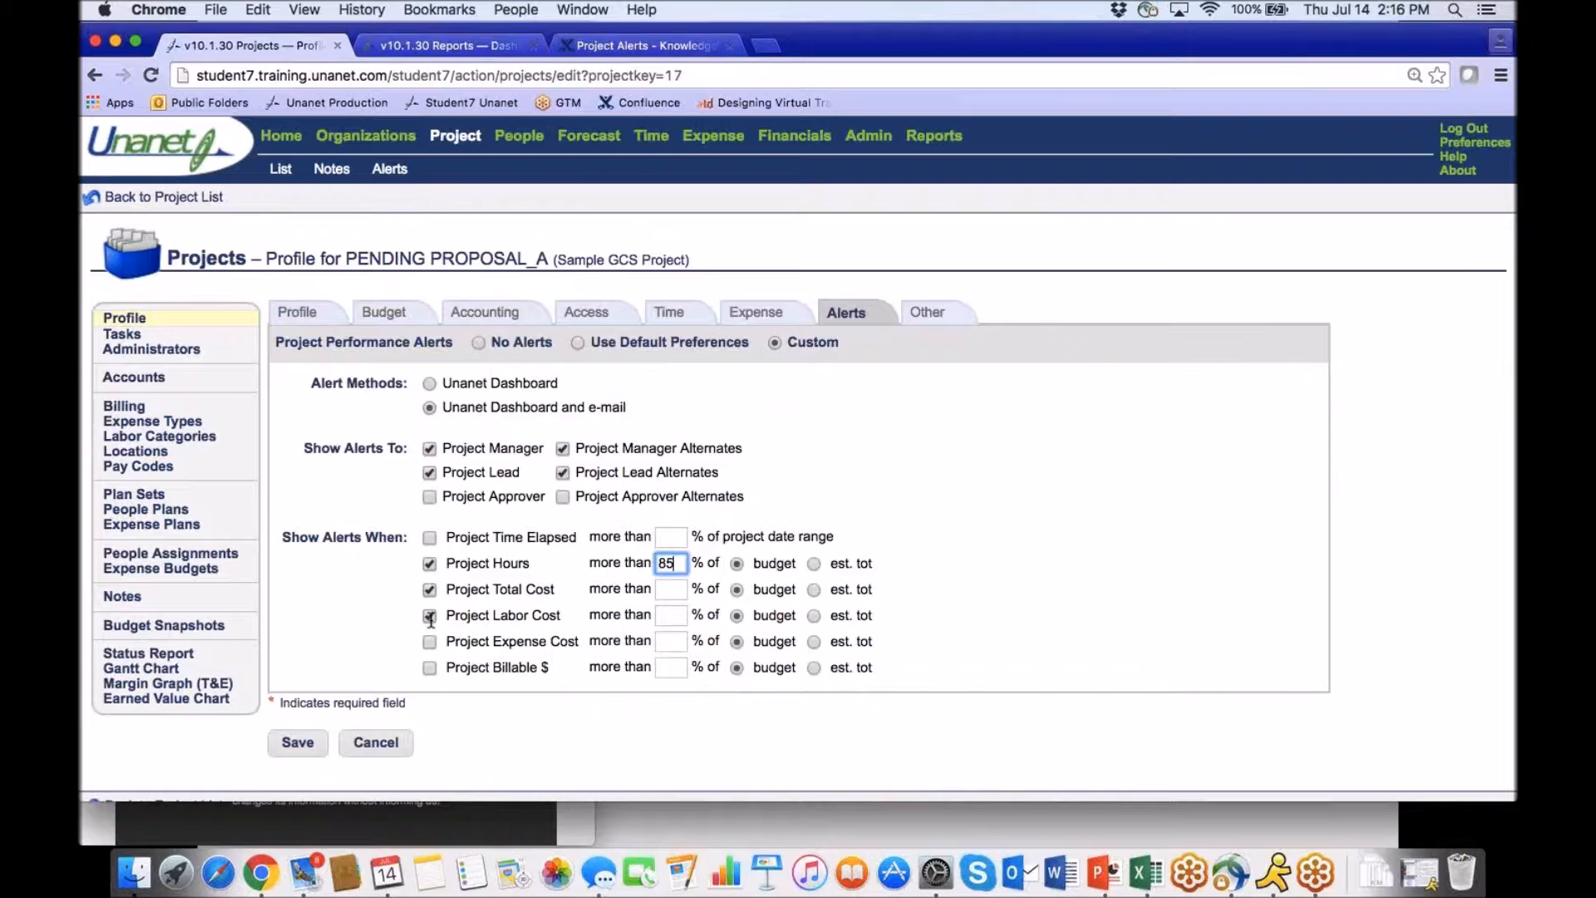
key(Tab)
text(85)
key(Tab)
click(669, 615)
text(85)
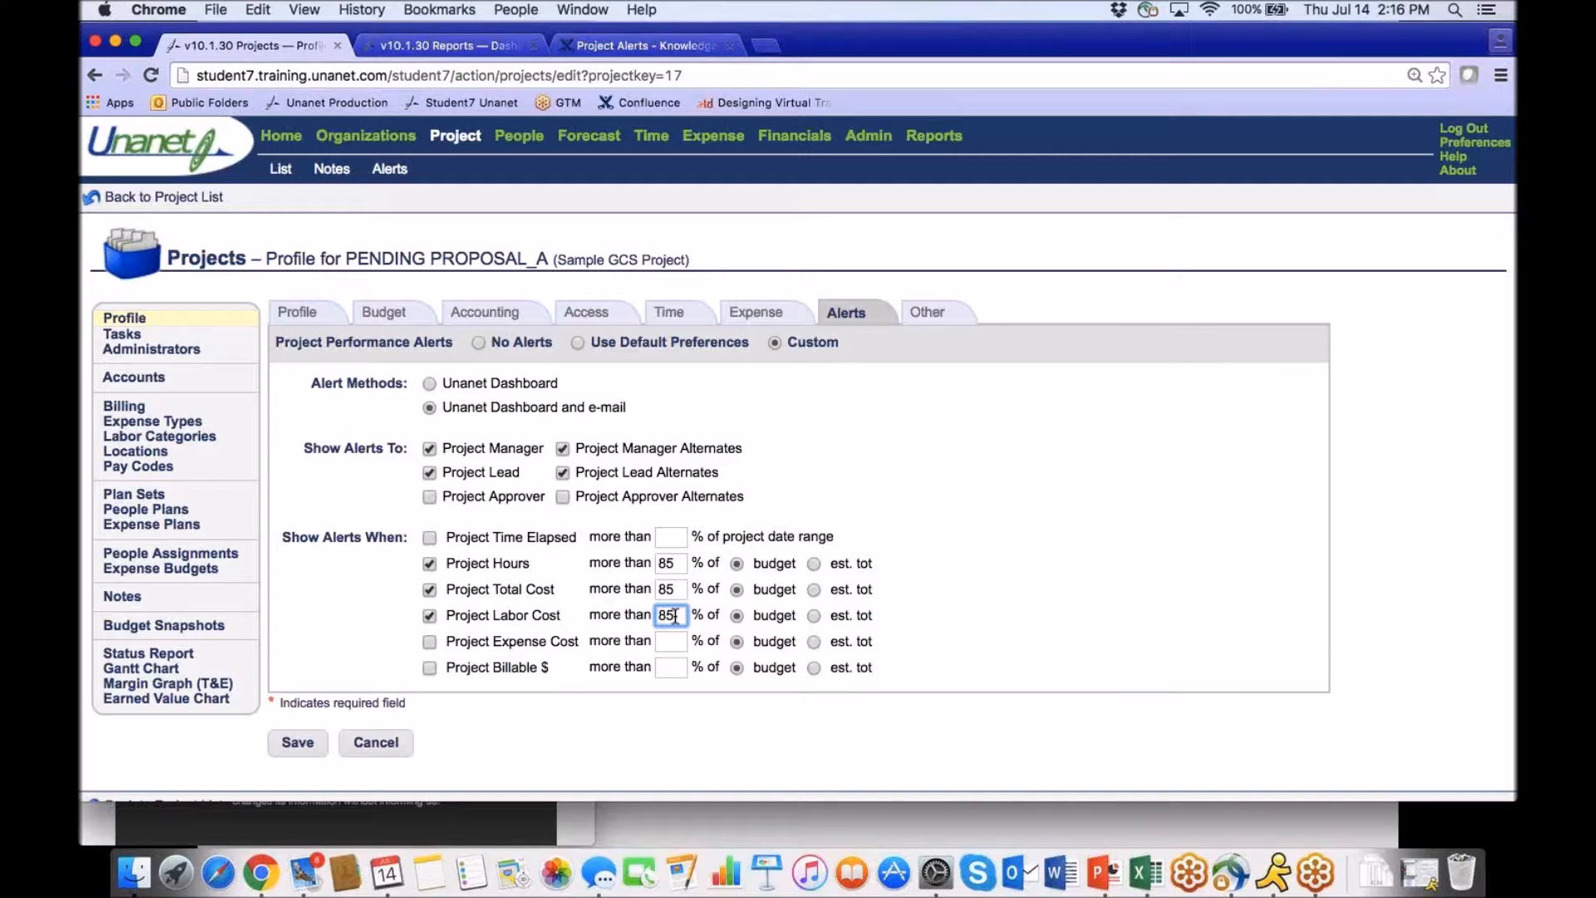
click(295, 742)
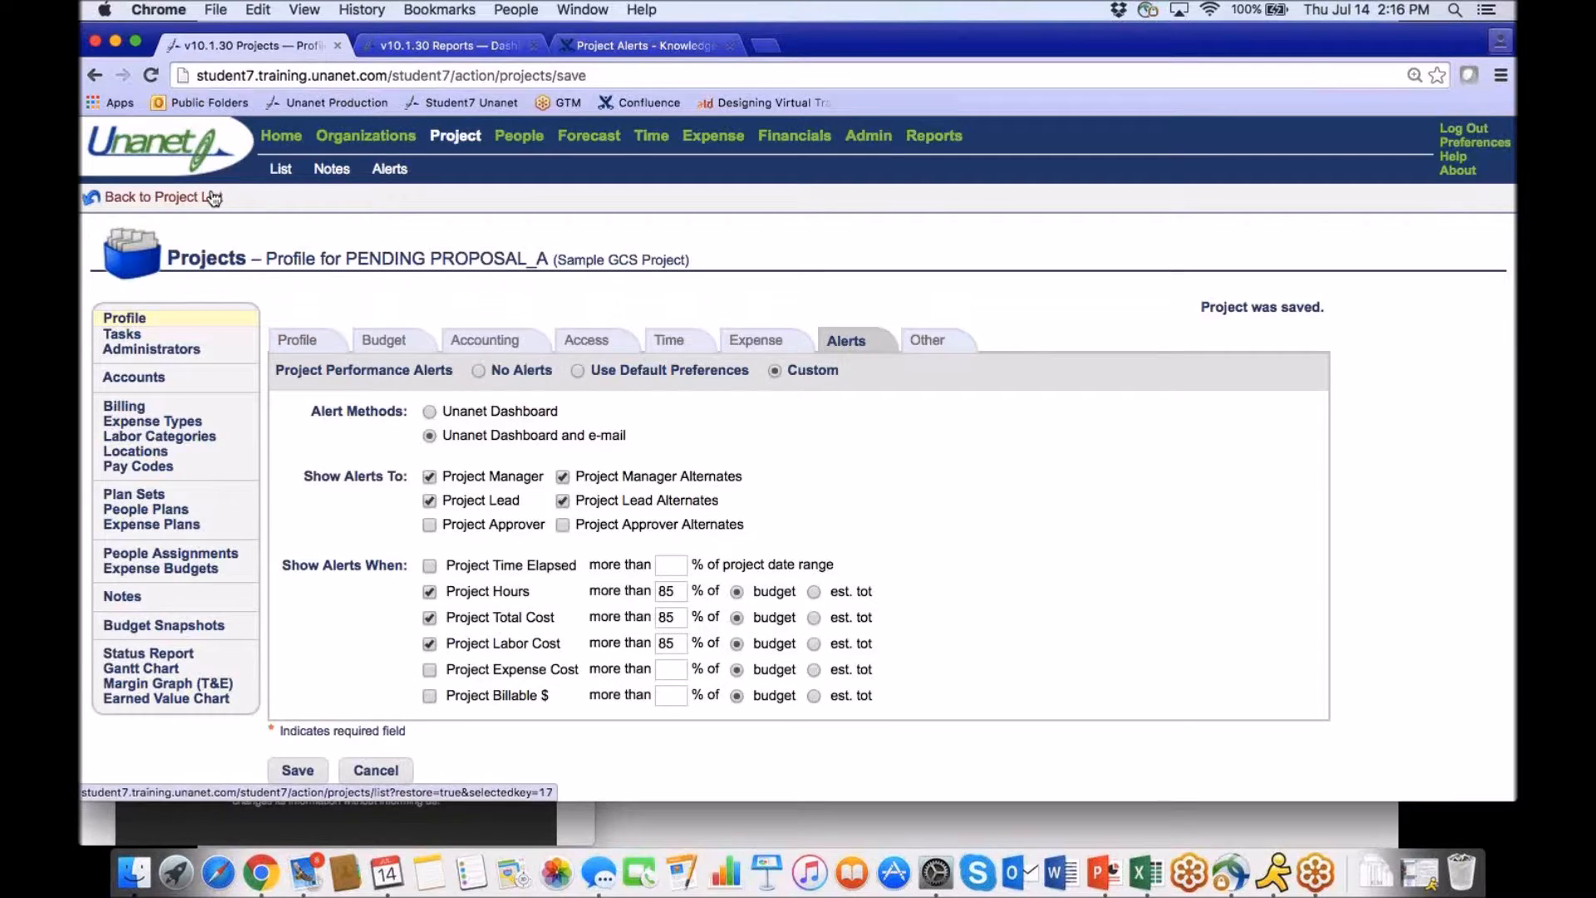
View the proposal's task list and run the saved WEB - Revenue - Actuals/Assignments report from the home dashboard.
click(126, 333)
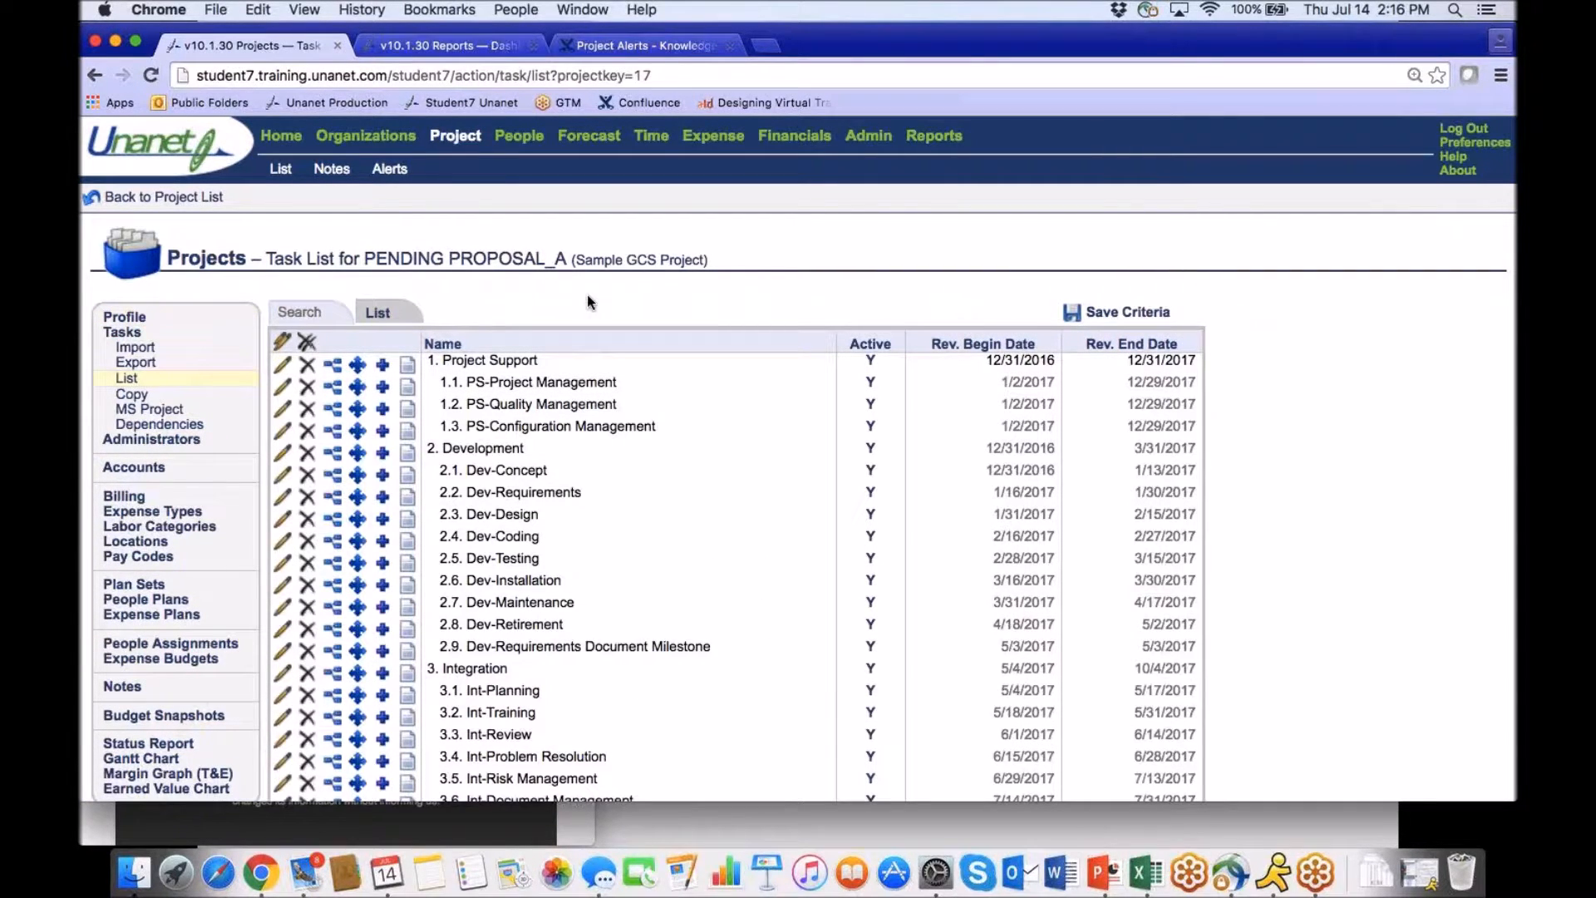
click(283, 137)
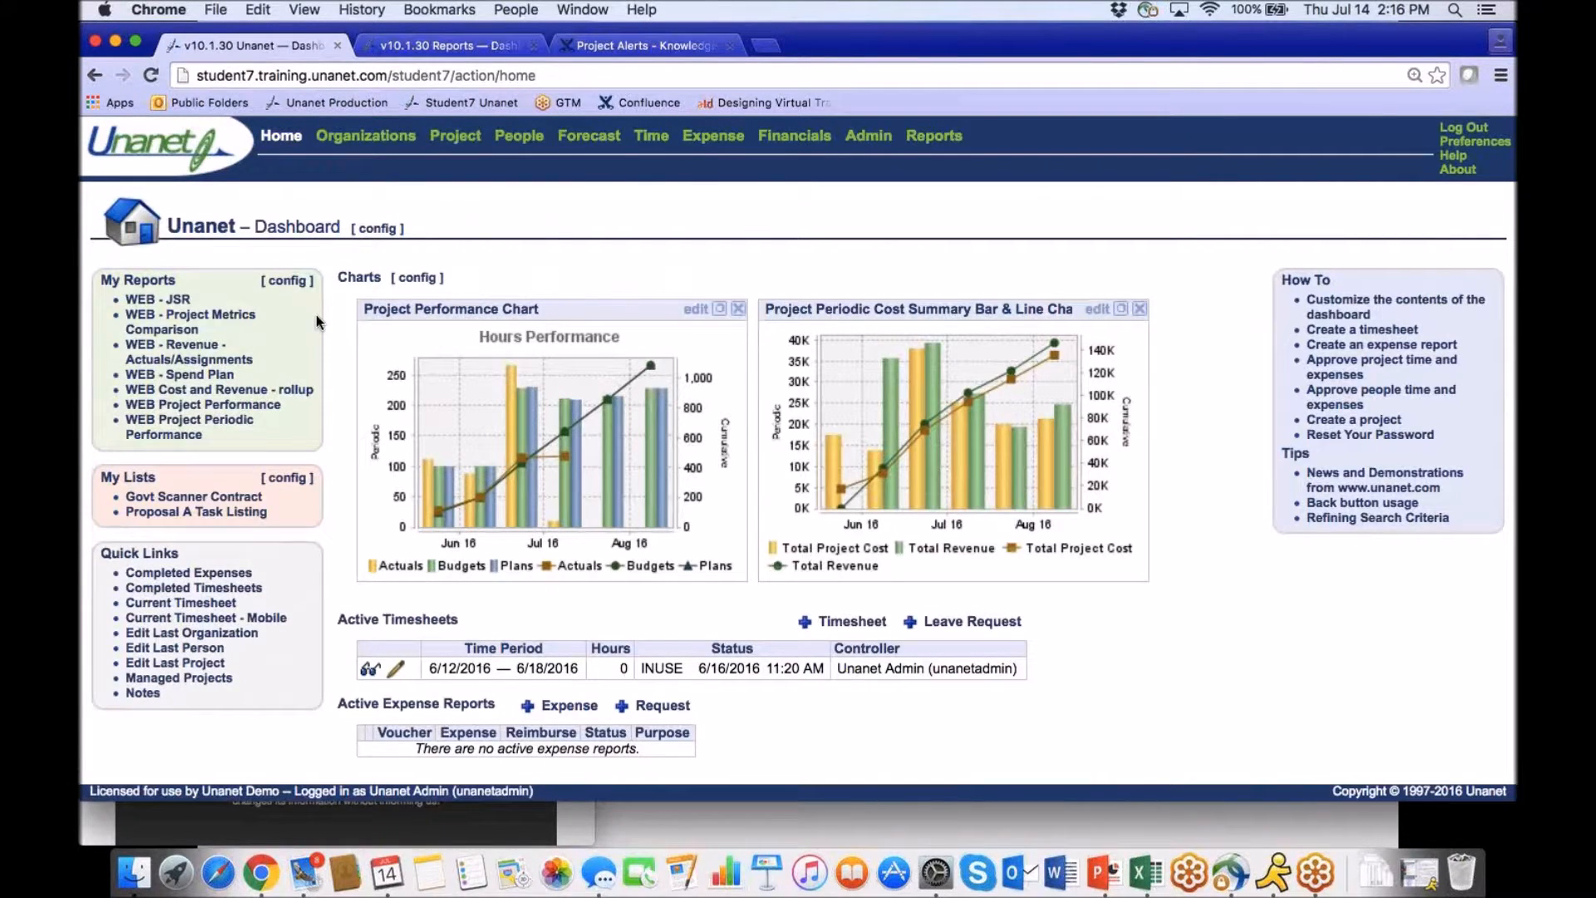
click(198, 361)
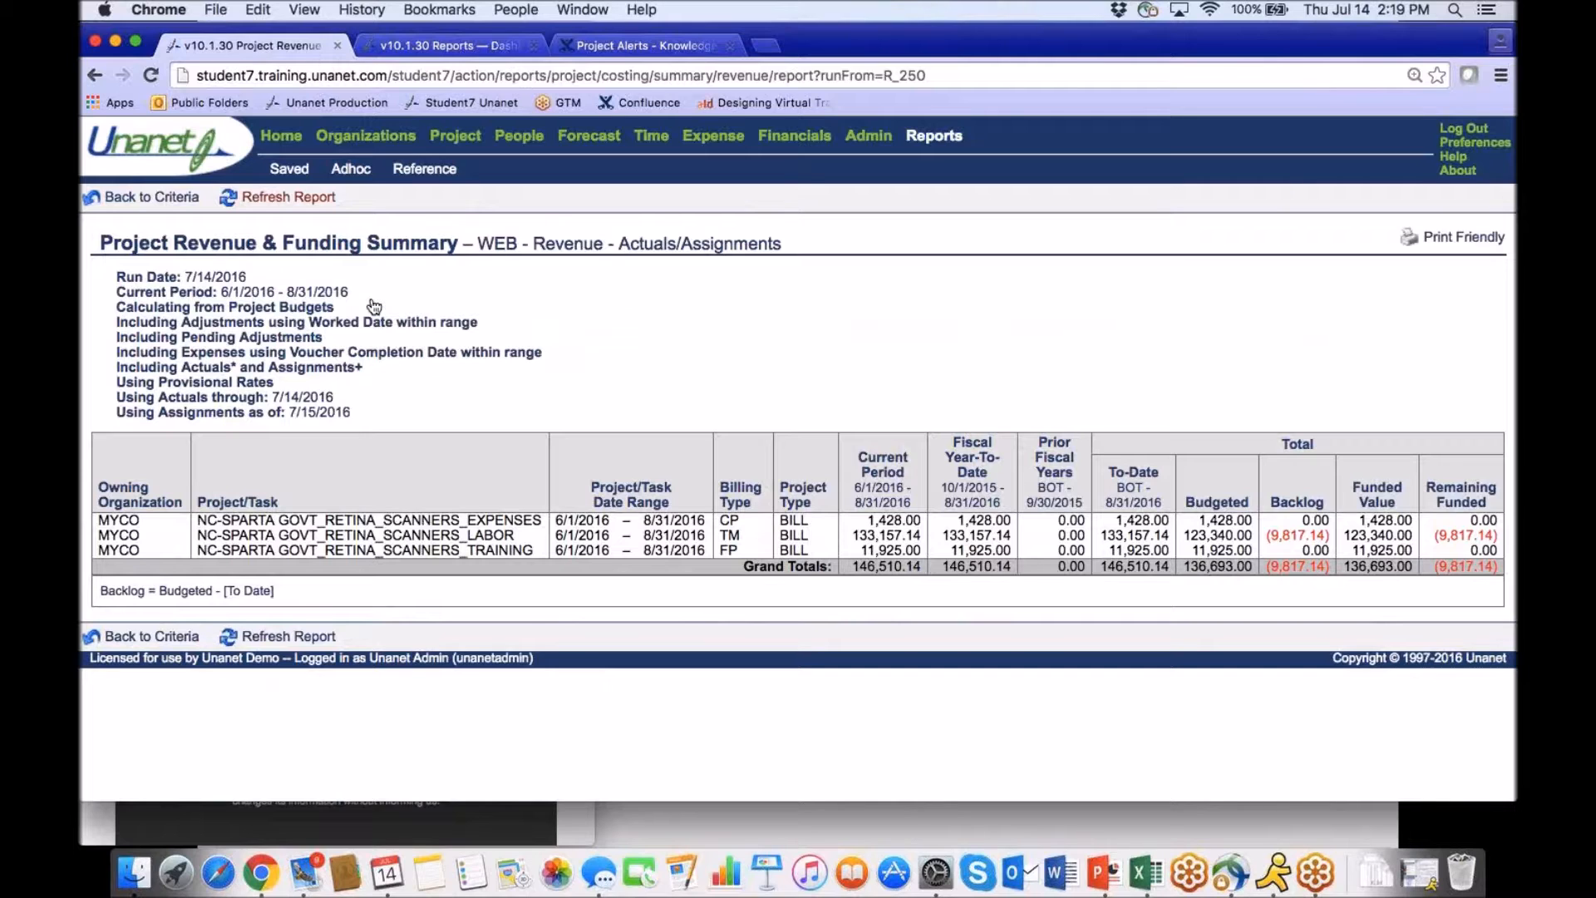
Open GOVT_RETINA_SCANNERS_LABOR from the Govt Scanner Contract list and examine its people assignments, including rates and budget hours.
click(282, 139)
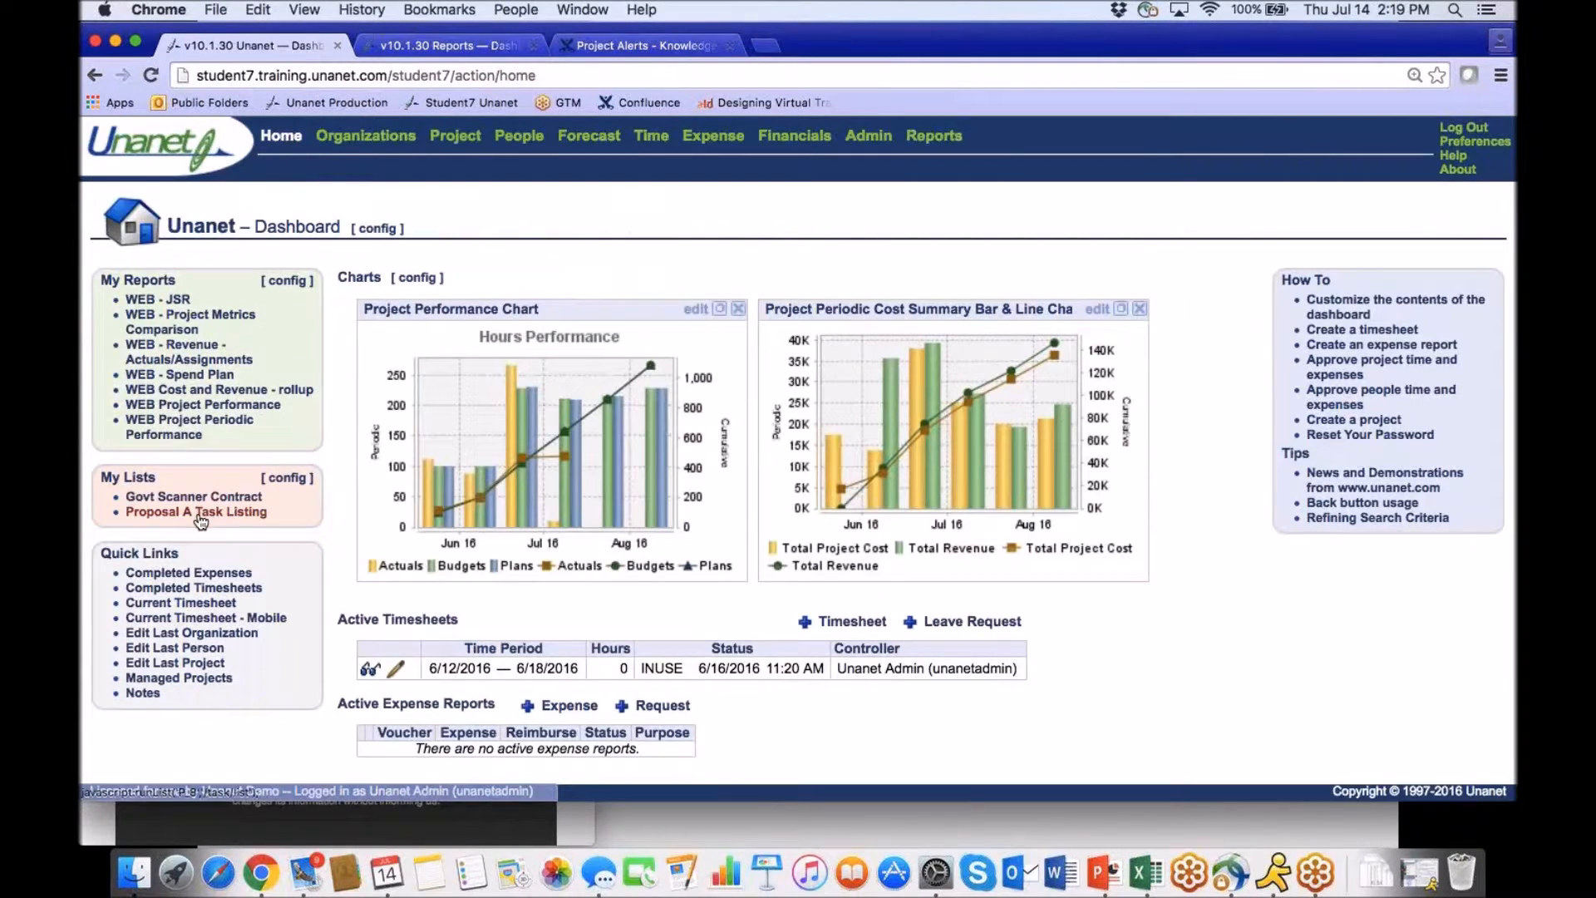
click(199, 513)
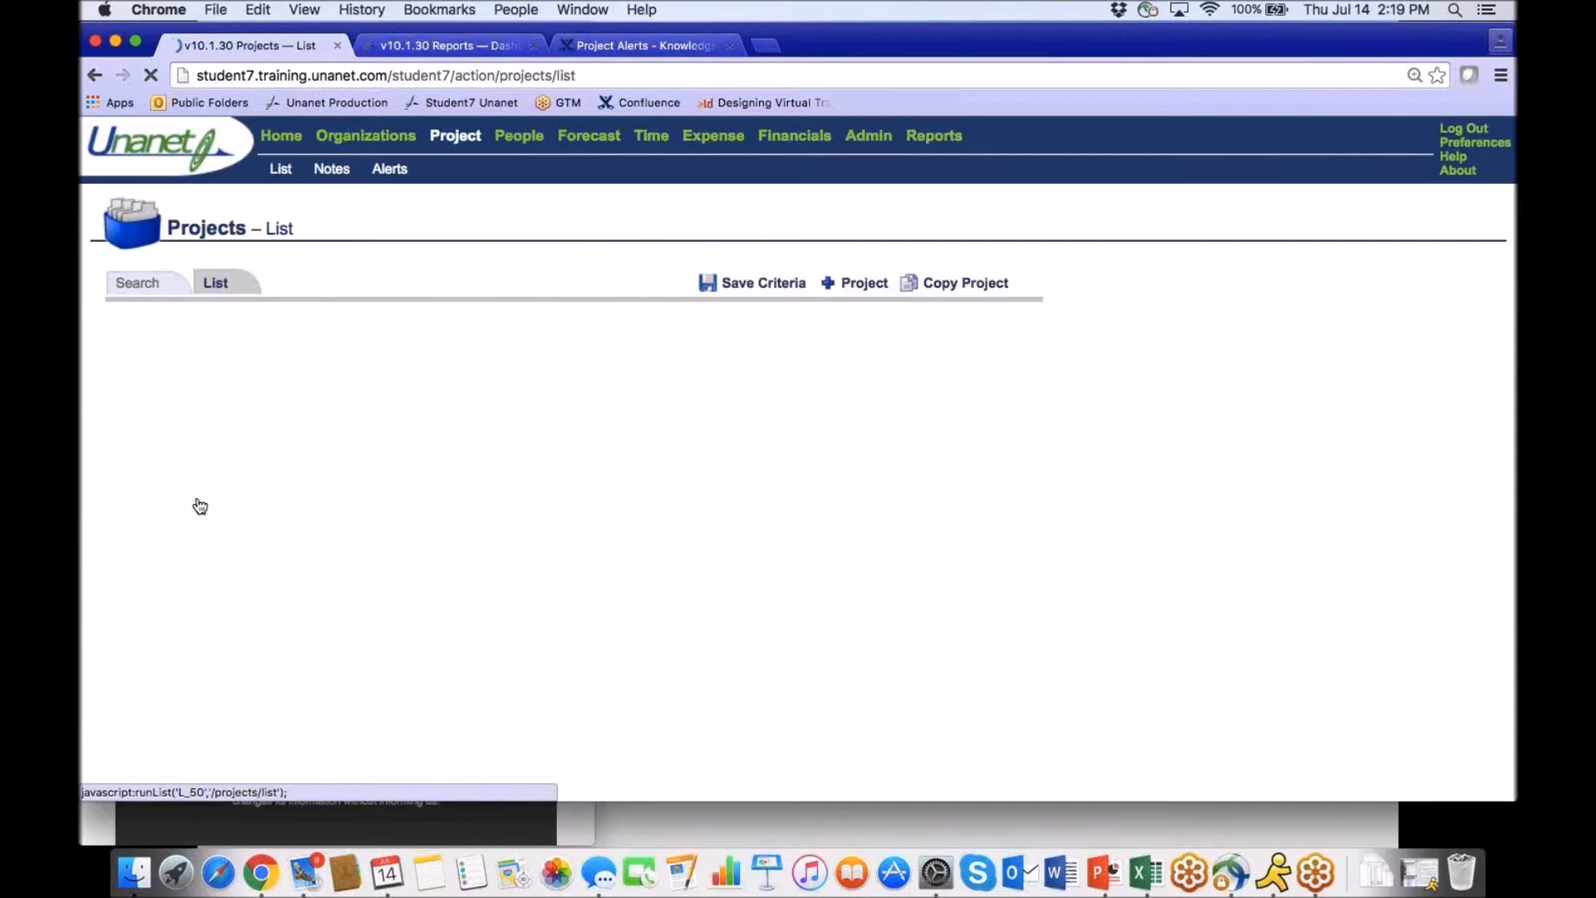
click(278, 399)
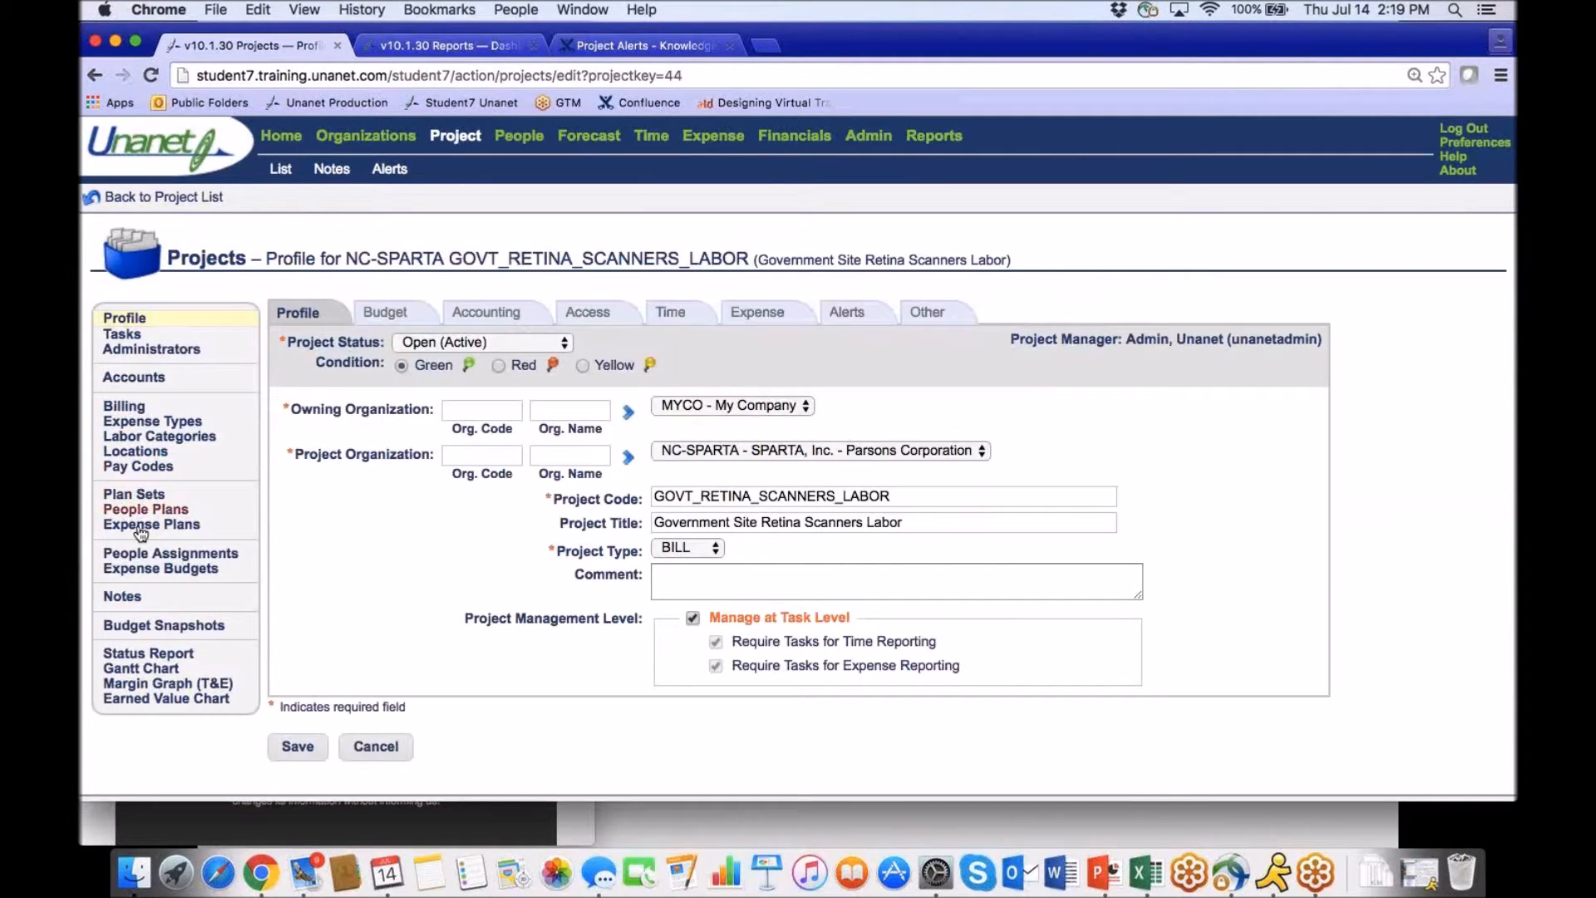
click(142, 559)
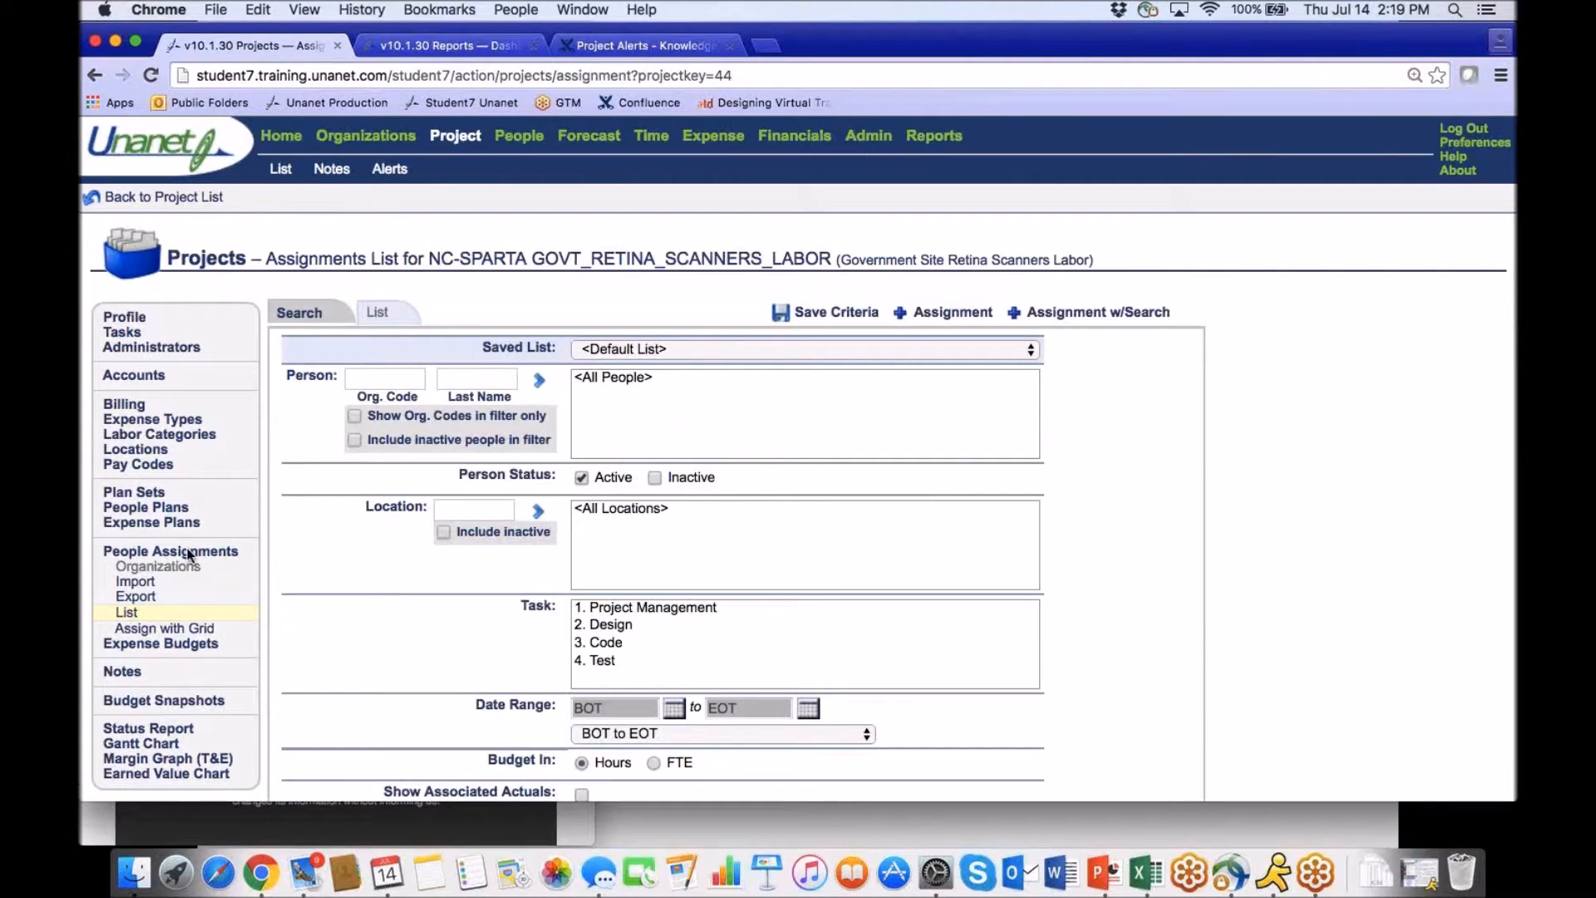
click(189, 552)
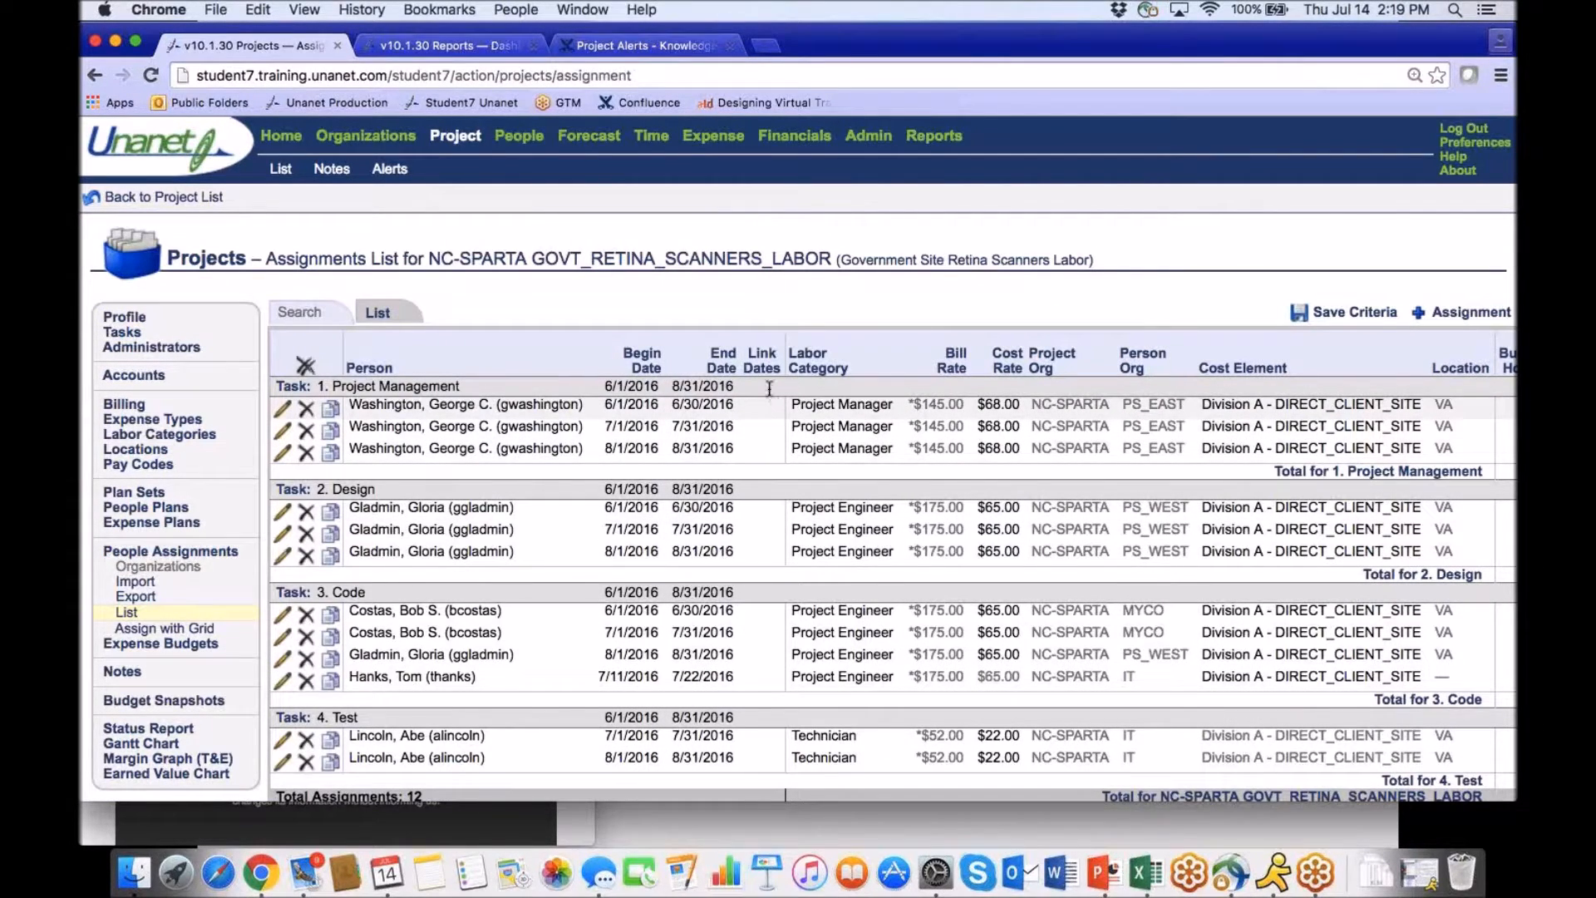
scroll(769, 388, right, 1)
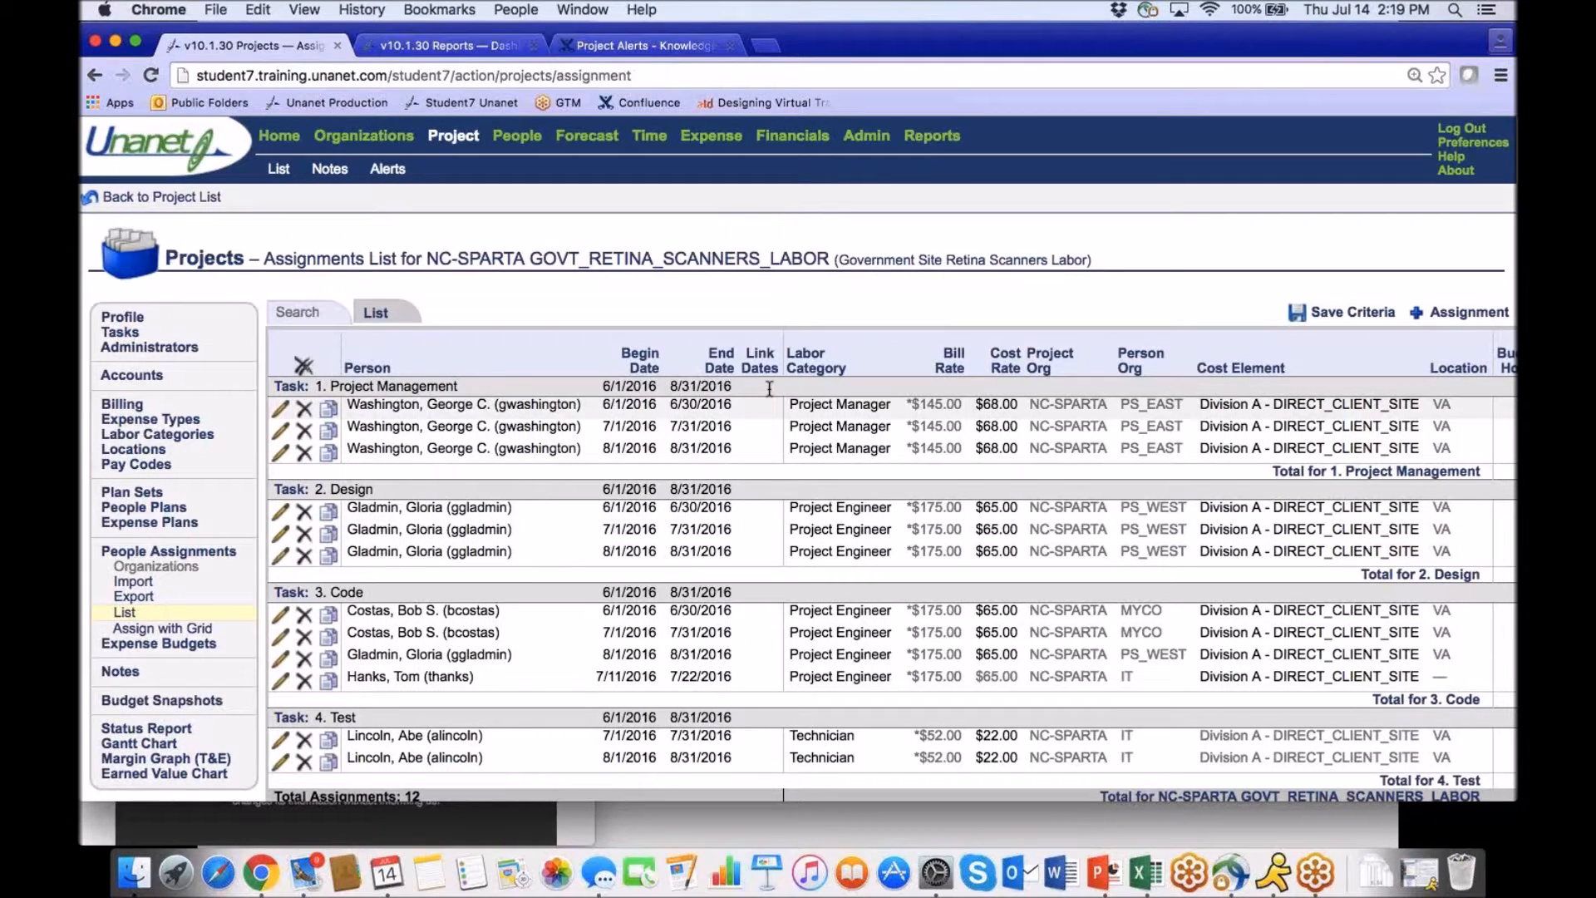
scroll(768, 388, right, 3)
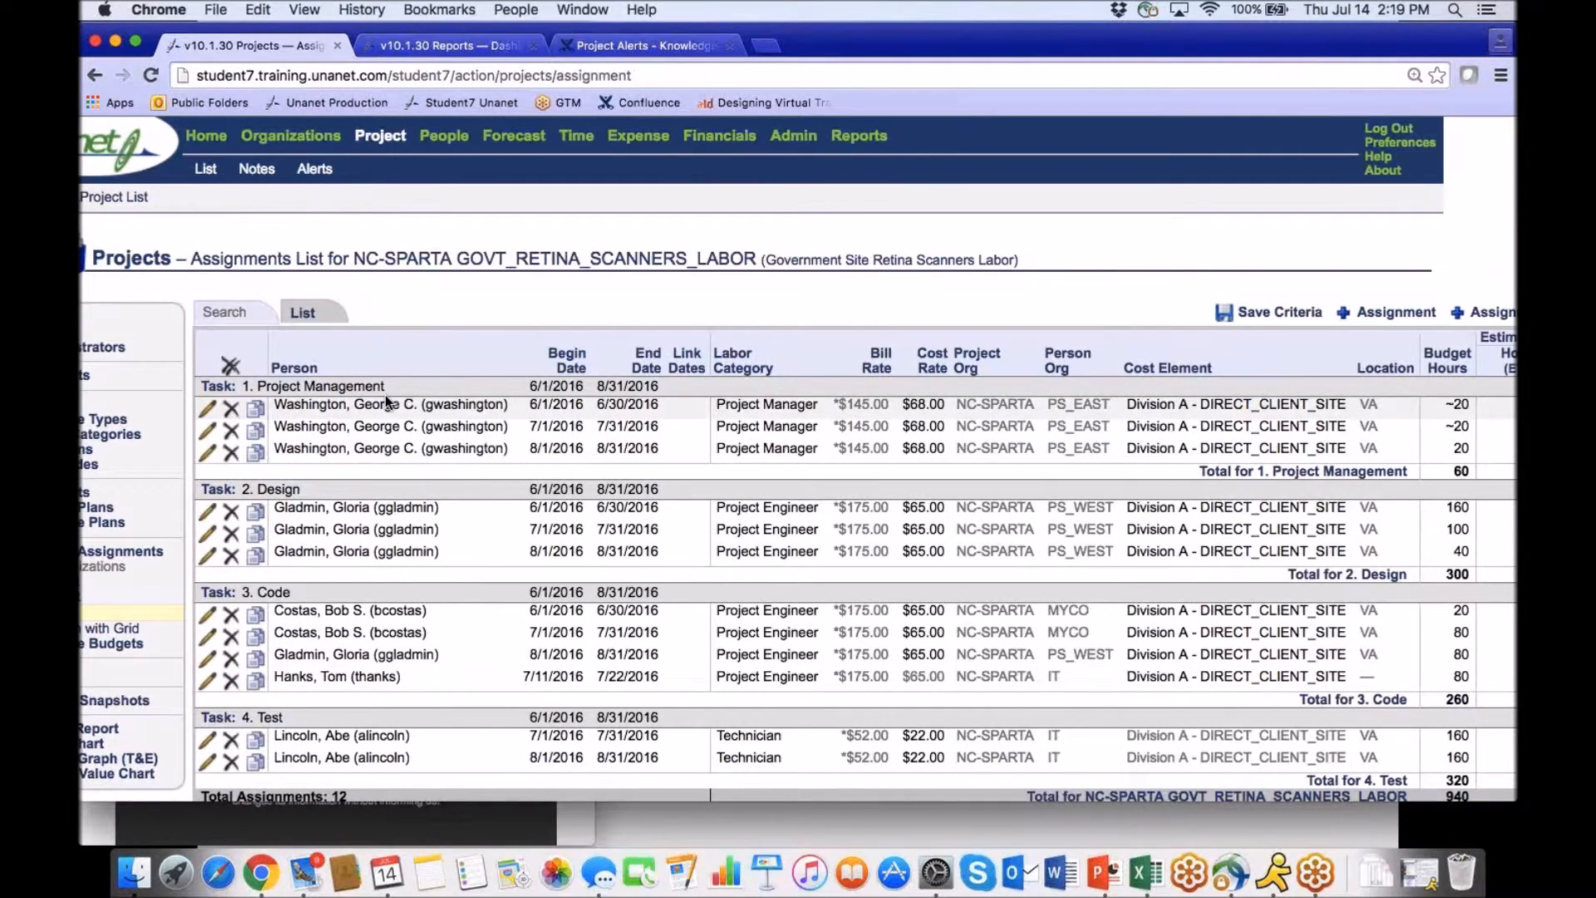
scroll(385, 395, left, 3)
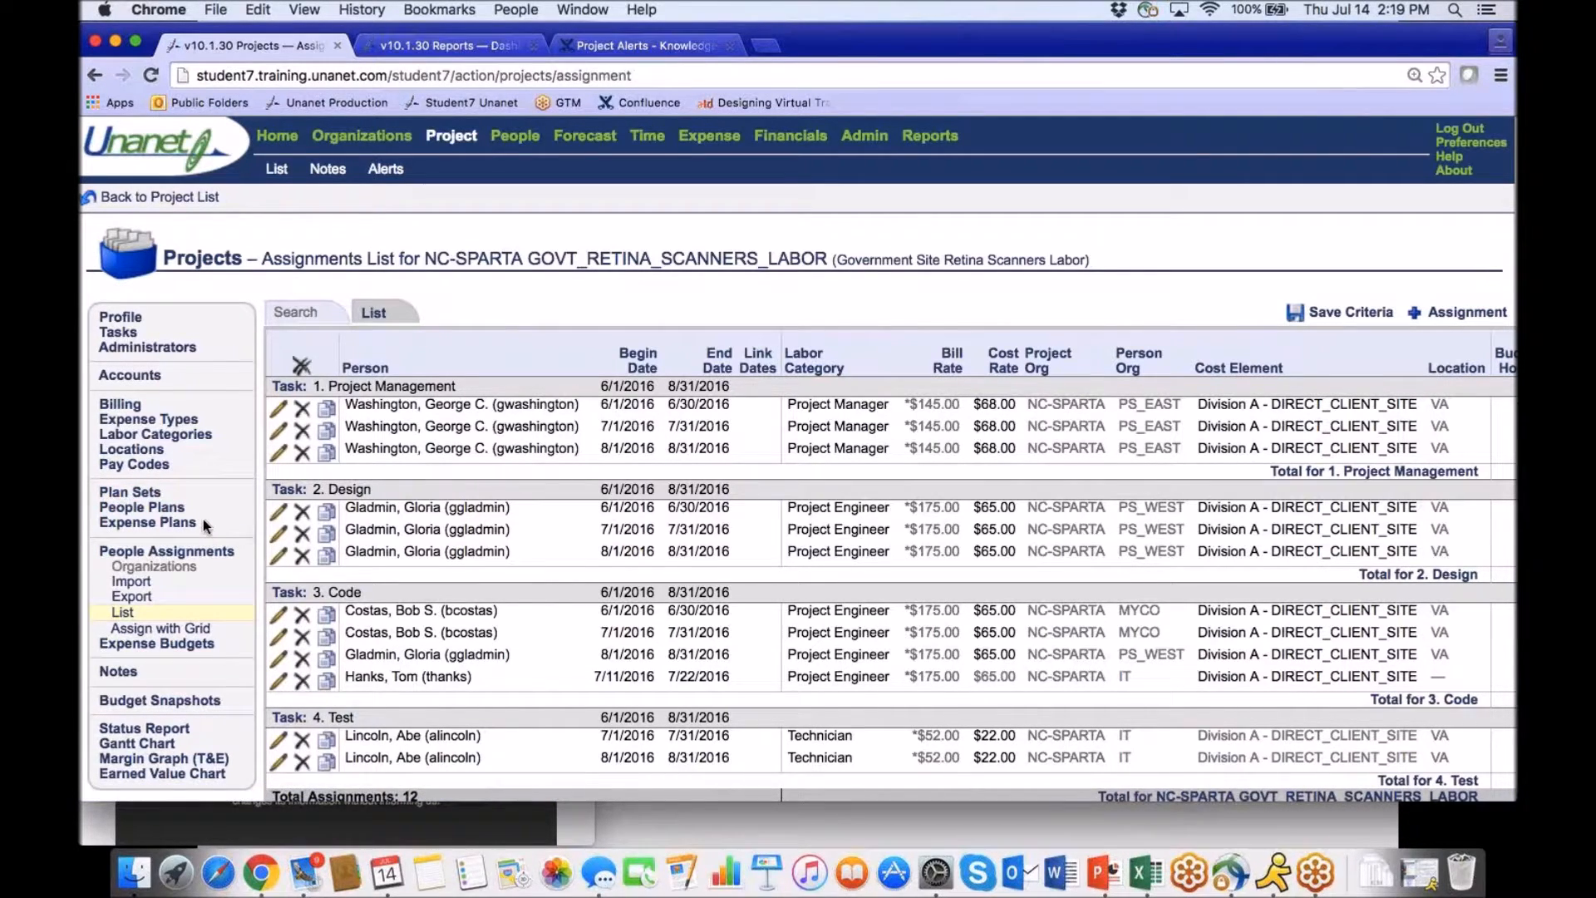
View the labor project's People Plans search, run the saved Govt Retina Scanner - Planner list and examine planned hours per person and task.
click(138, 510)
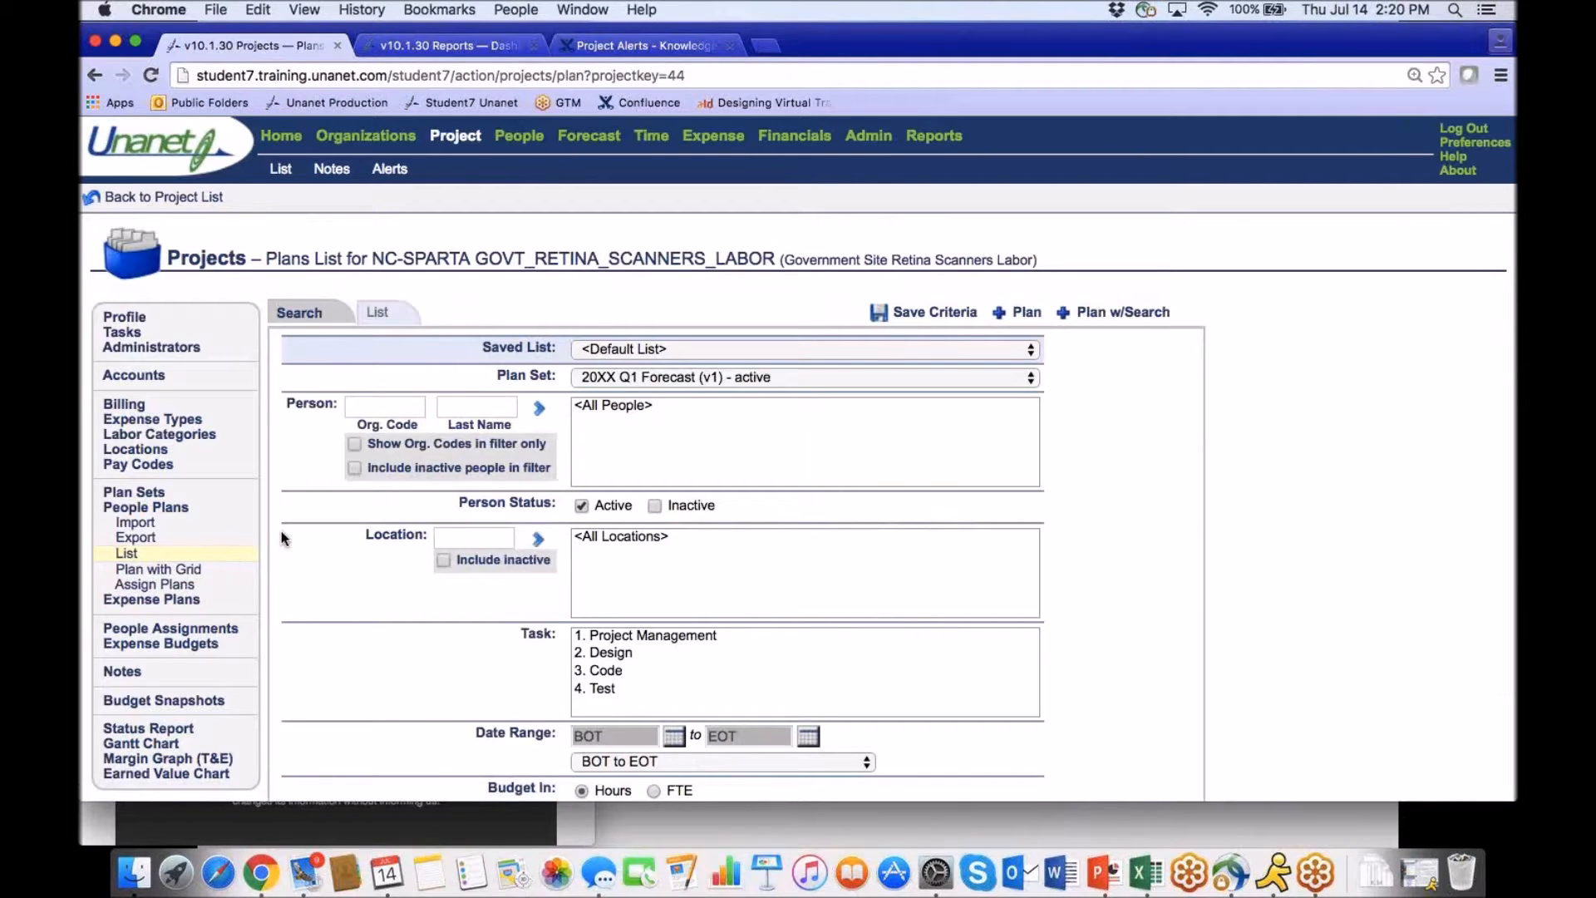
click(453, 137)
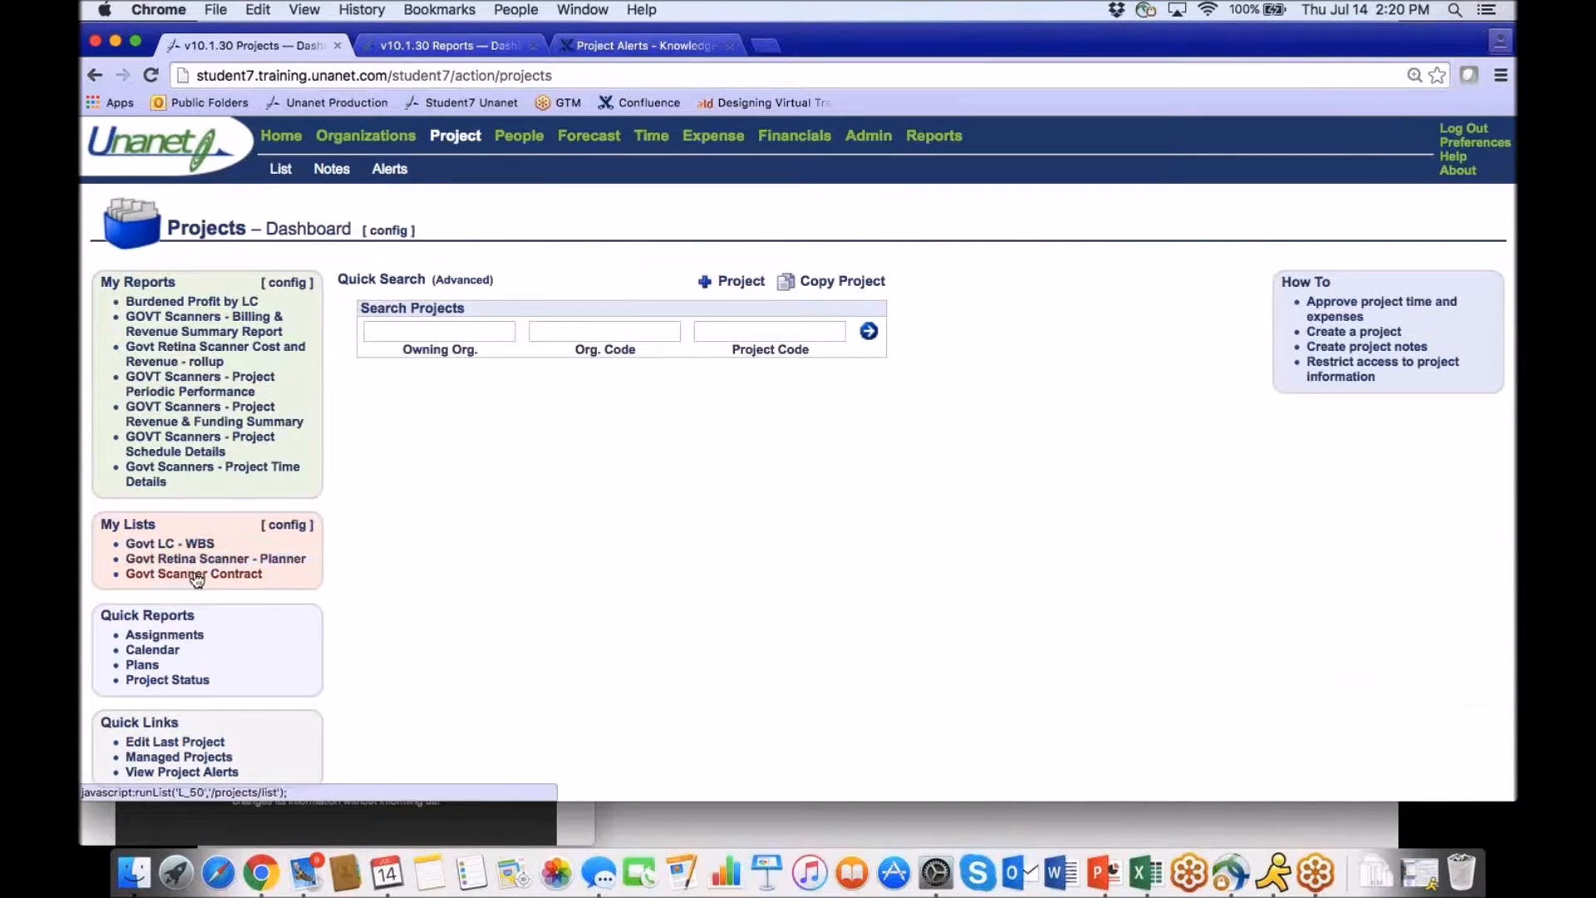
click(183, 559)
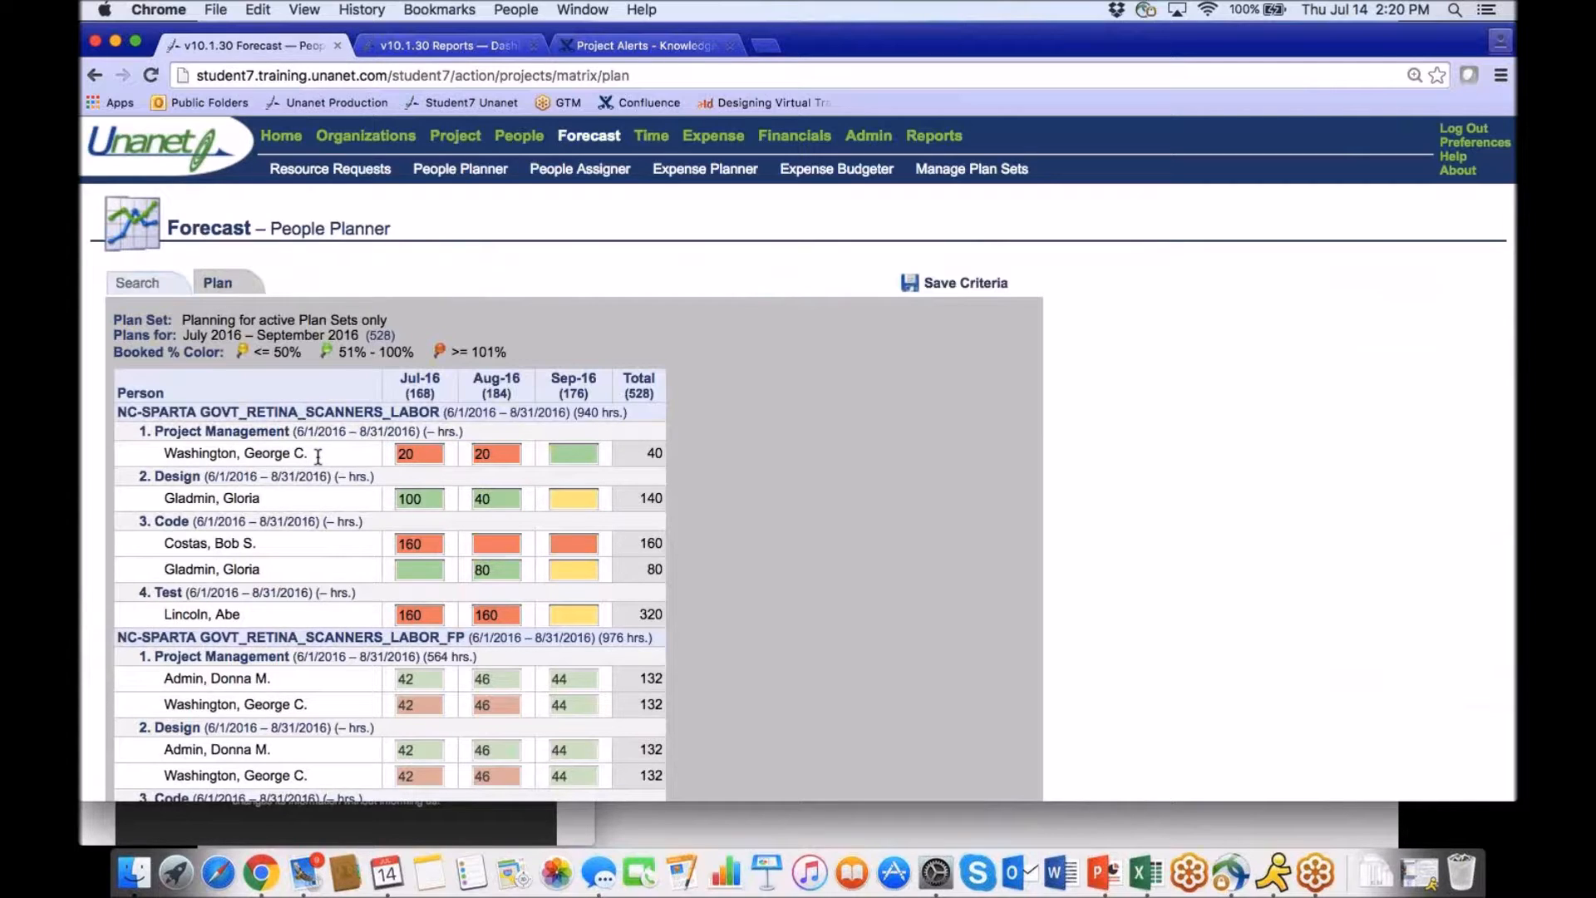
scroll(320, 463, down, 10)
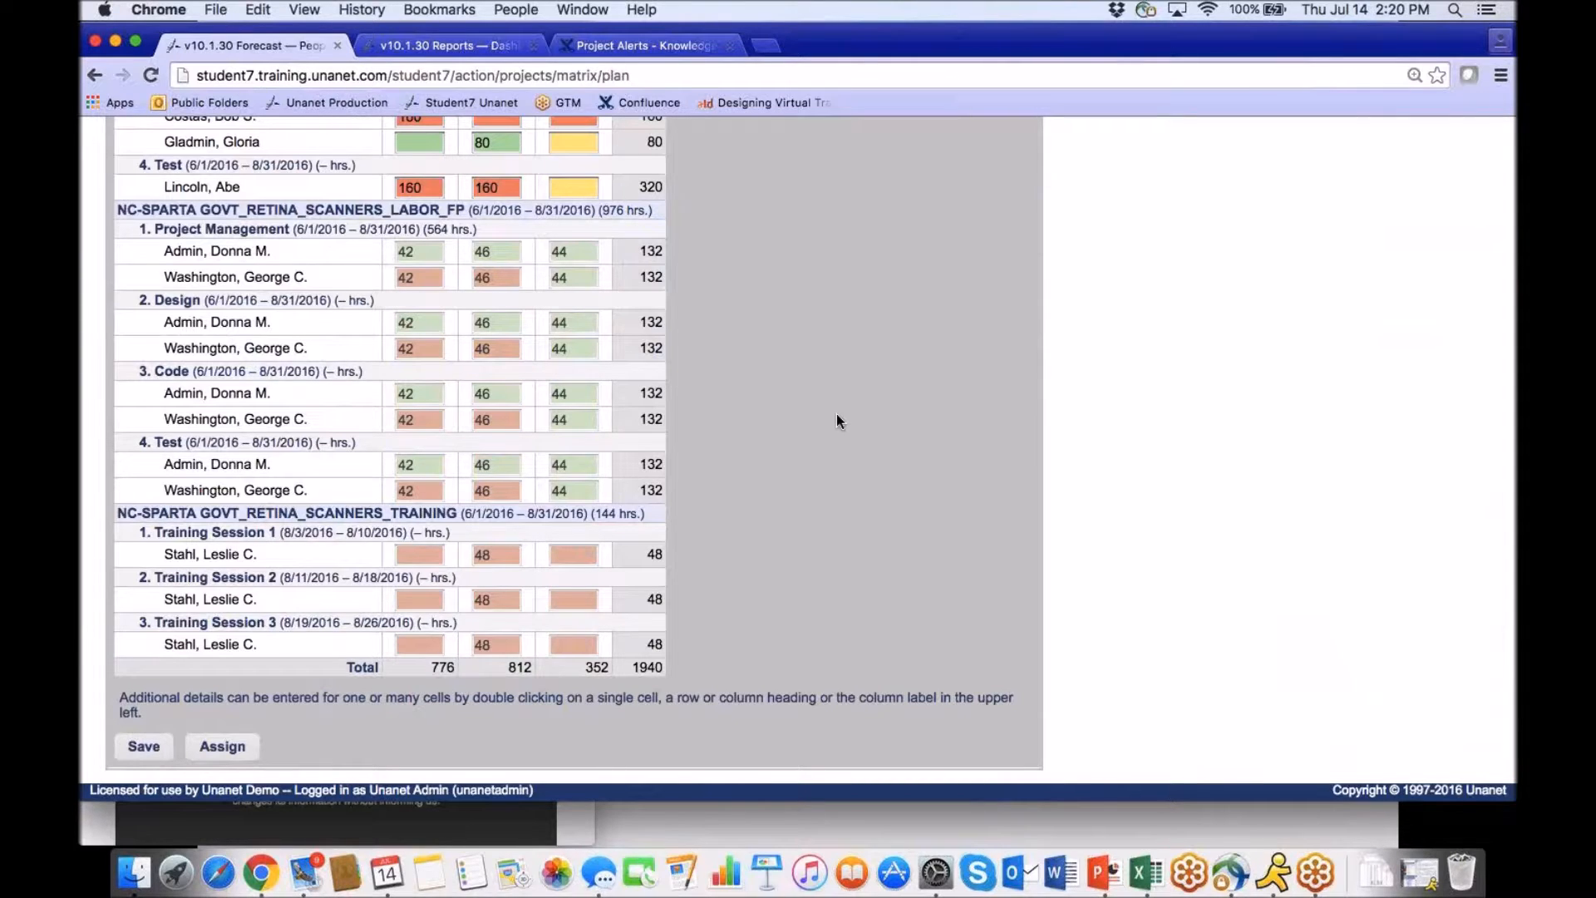
Review the monthly planned hours for the labor, LABOR_FP and training projects in the plan grid.
scroll(836, 412, up, 1)
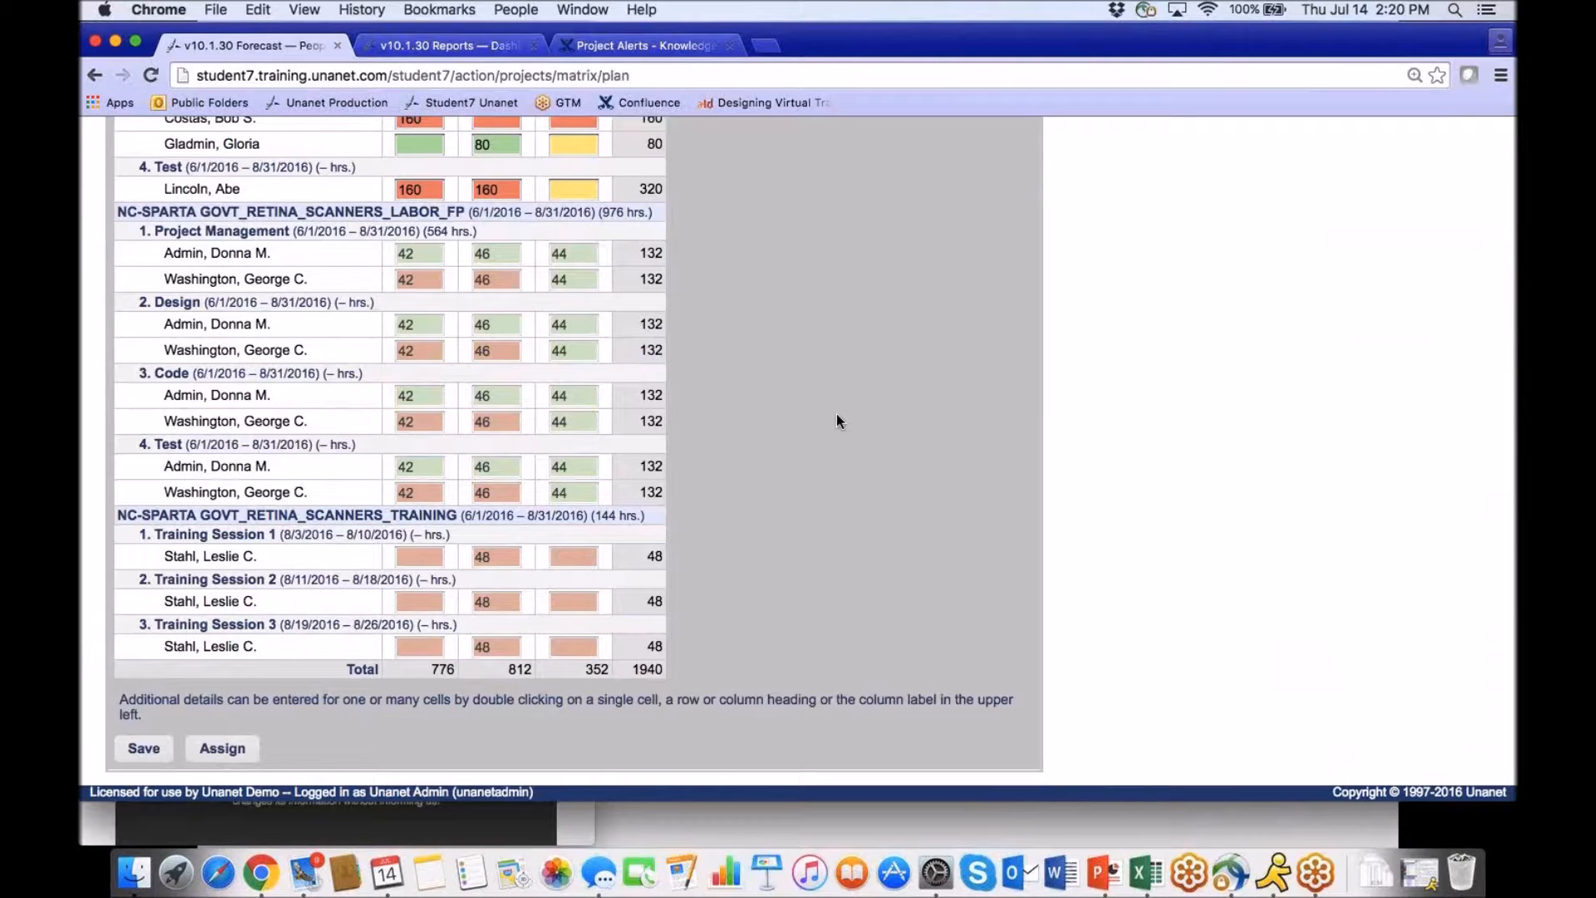
scroll(837, 415, up, 3)
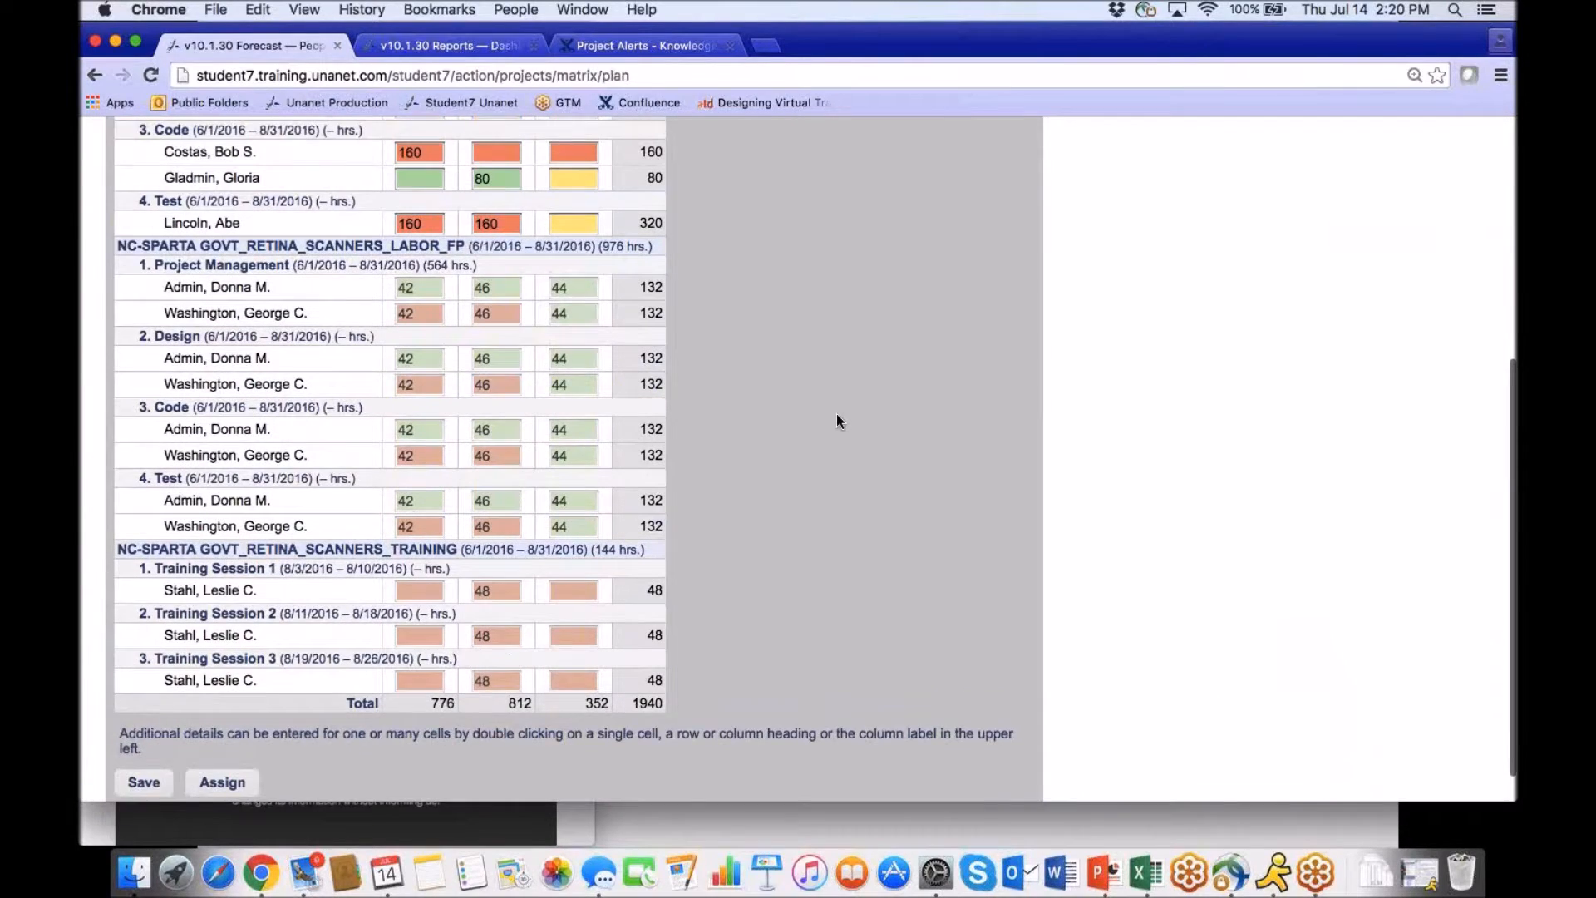
scroll(836, 421, up, 2)
scroll(836, 420, down, 3)
scroll(836, 420, up, 10)
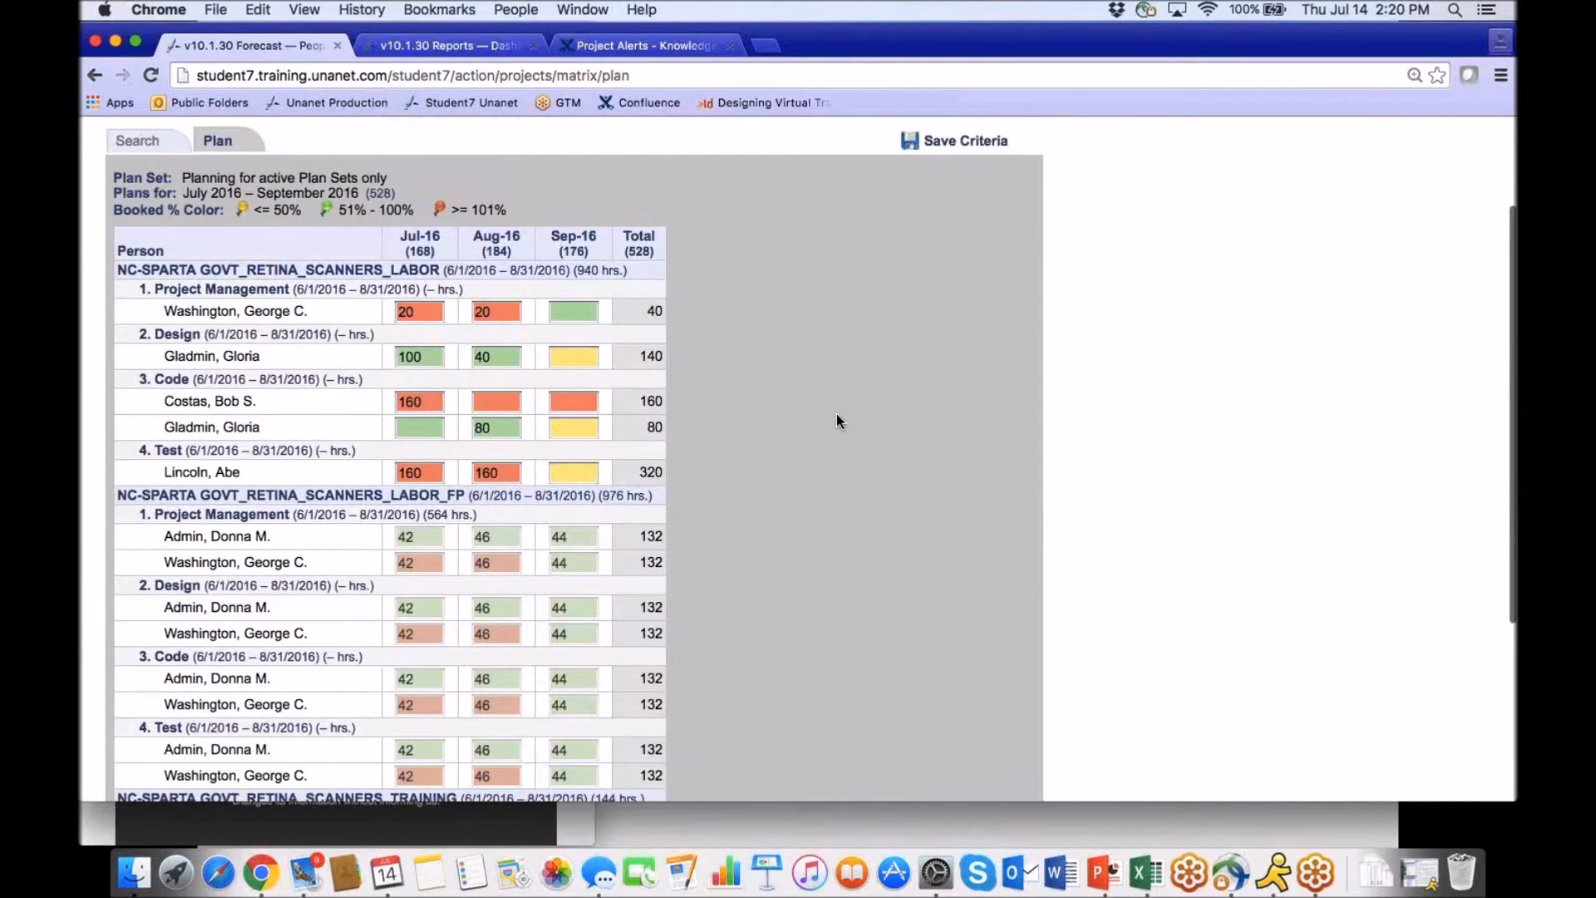
Open GOVT_RETINA_SCANNERS_LABOR from the Govt Scanner Contract list and display its people assignments list.
click(296, 139)
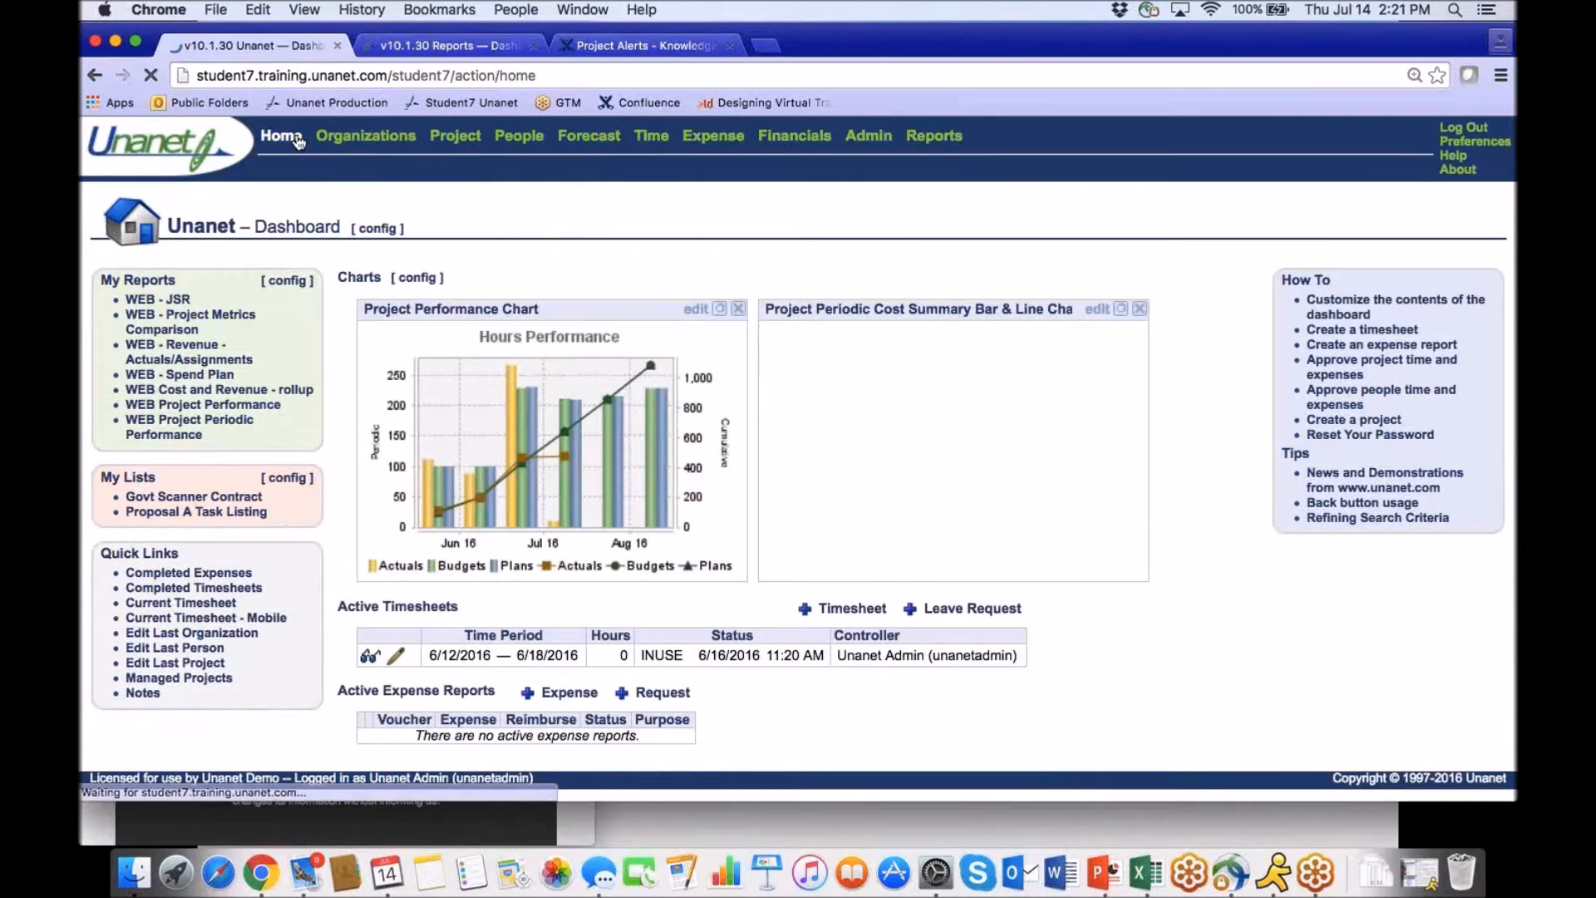
click(217, 508)
click(333, 402)
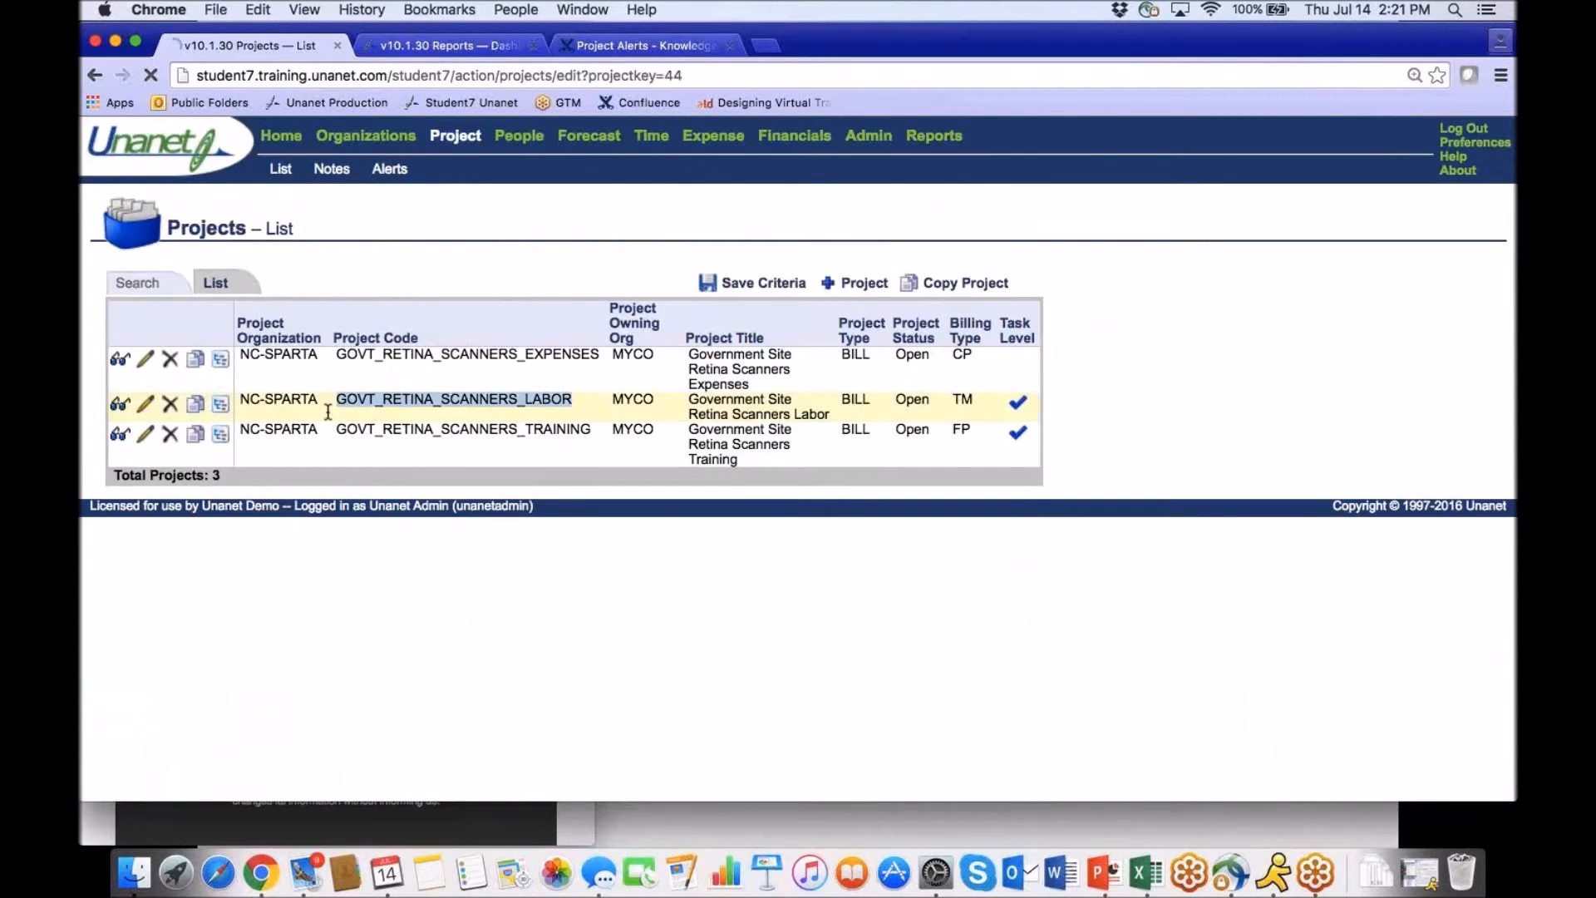
click(143, 553)
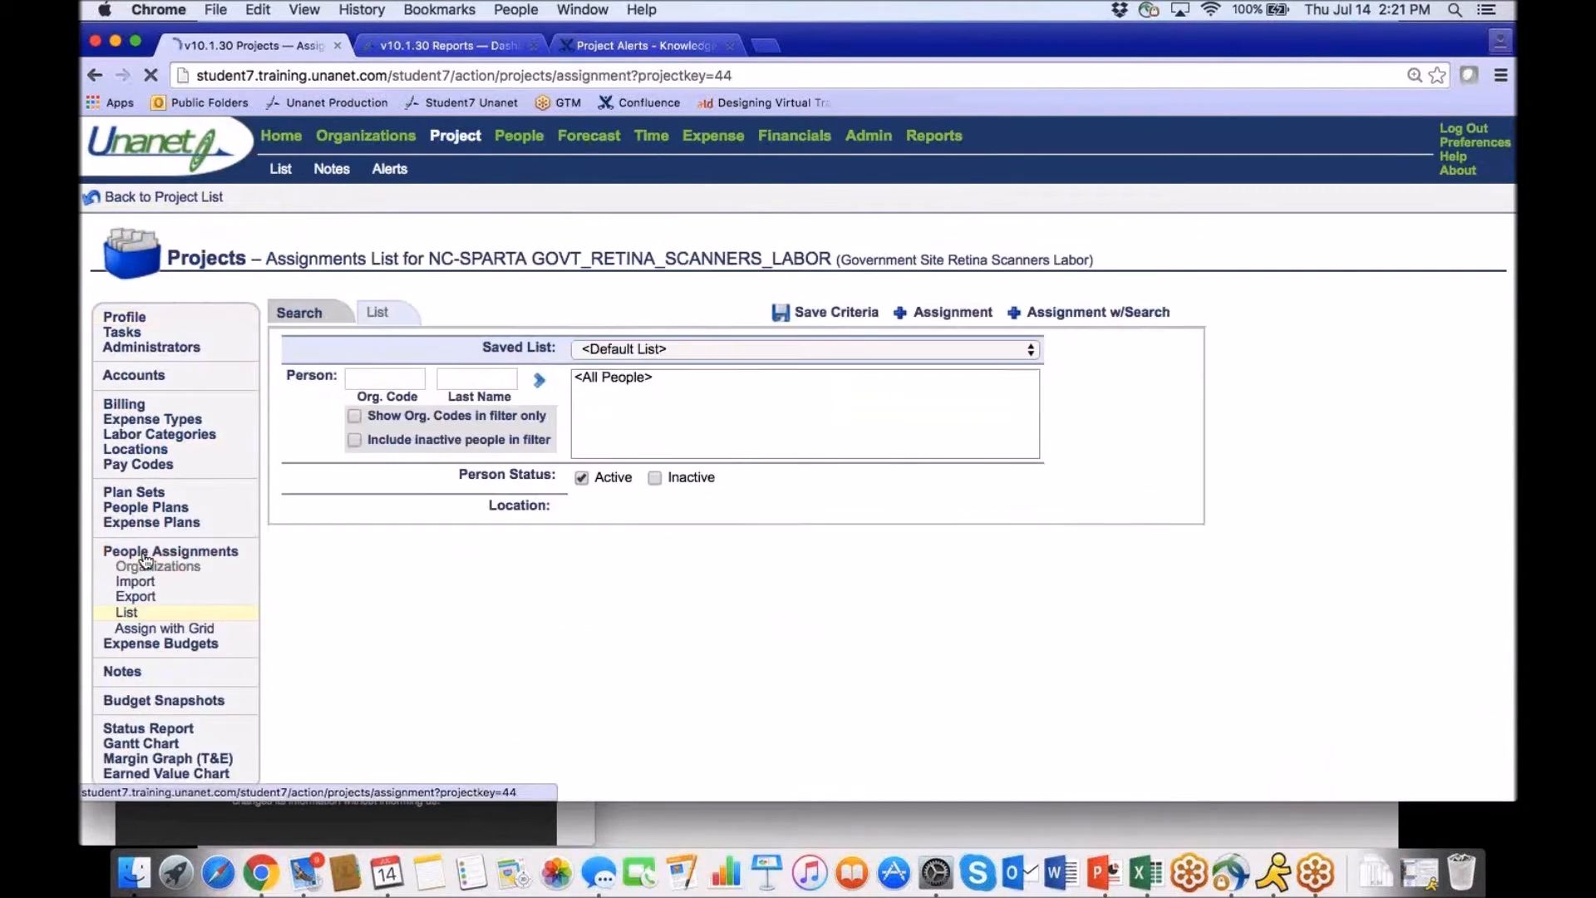
click(372, 323)
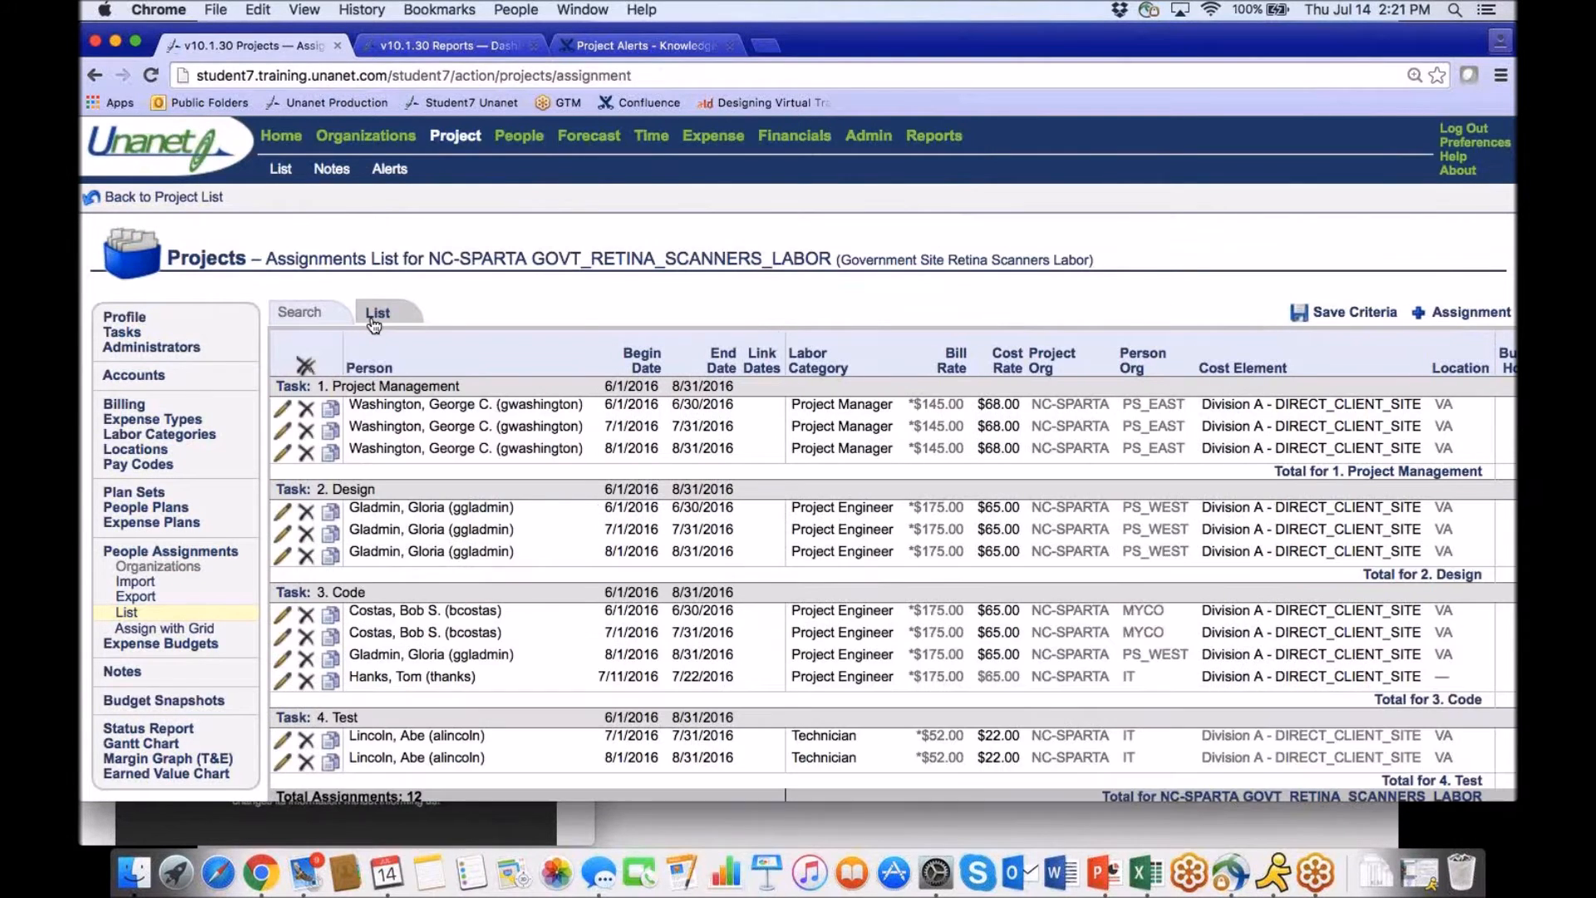
Examine the assignments' budget hours and estimates to completion, and open the 6/1/2016 to 6/30/2016 Project Management assignment for editing.
scroll(371, 316, right, 2)
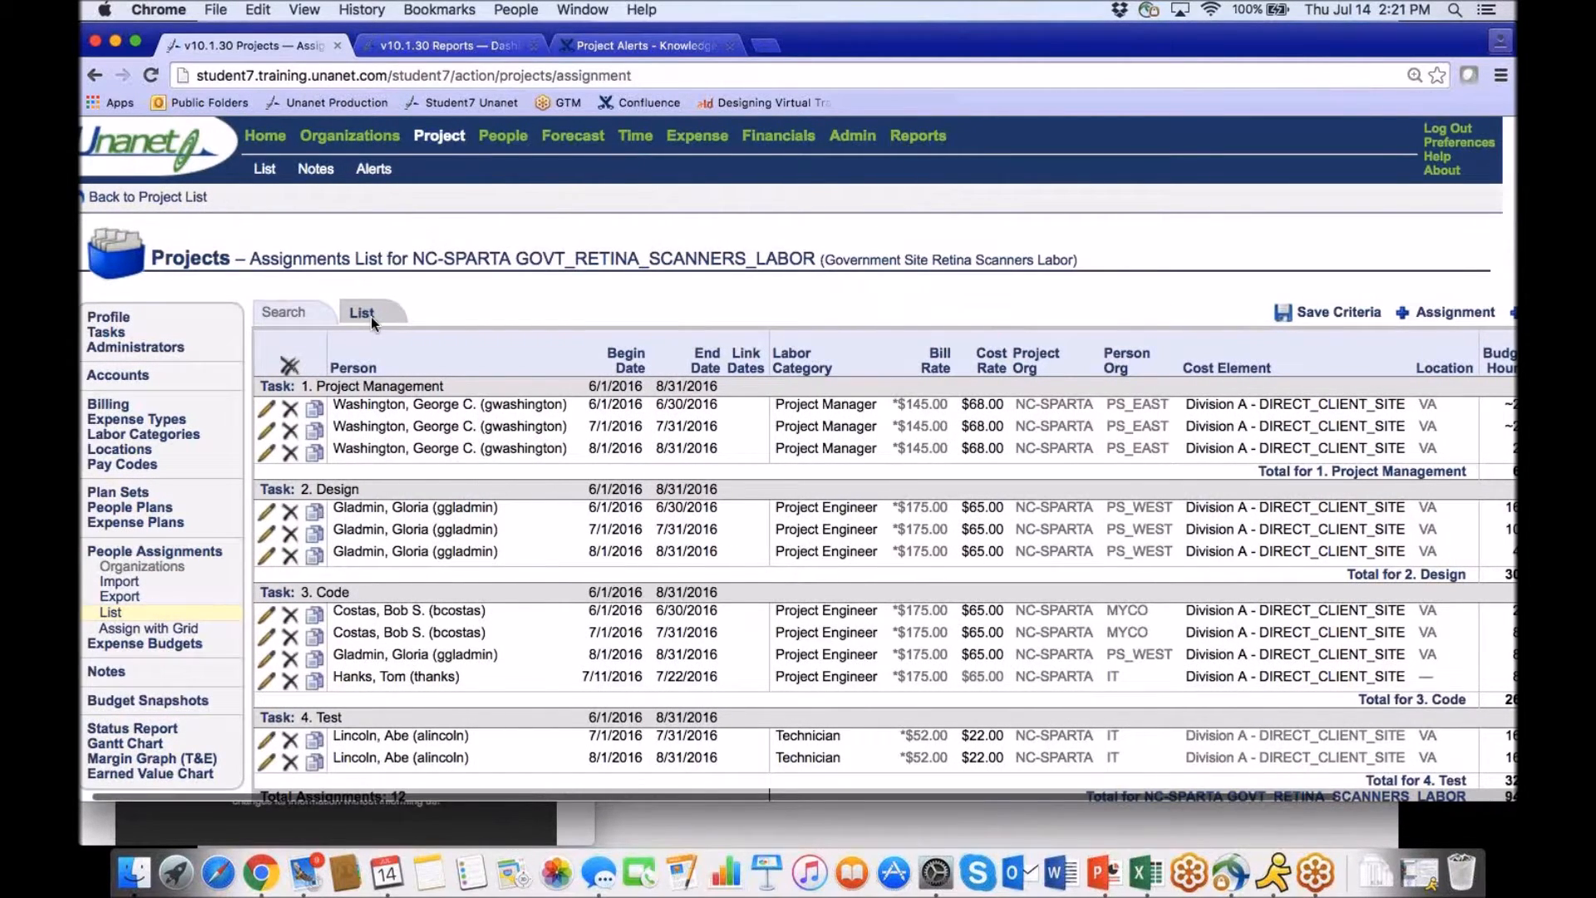
scroll(371, 317, right, 3)
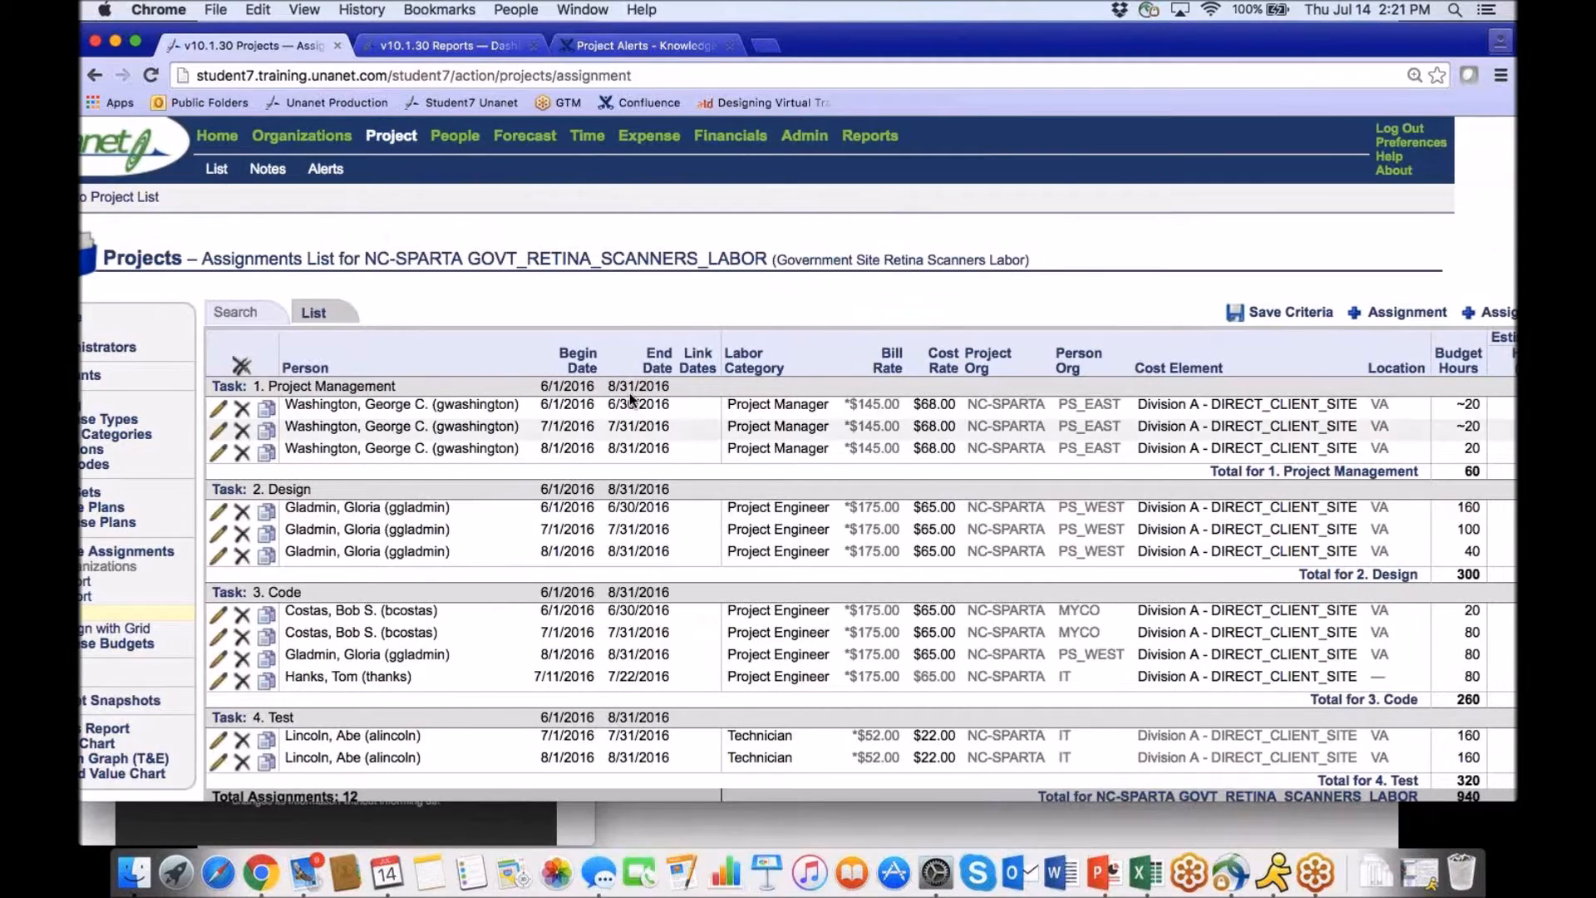
scroll(632, 400, right, 5)
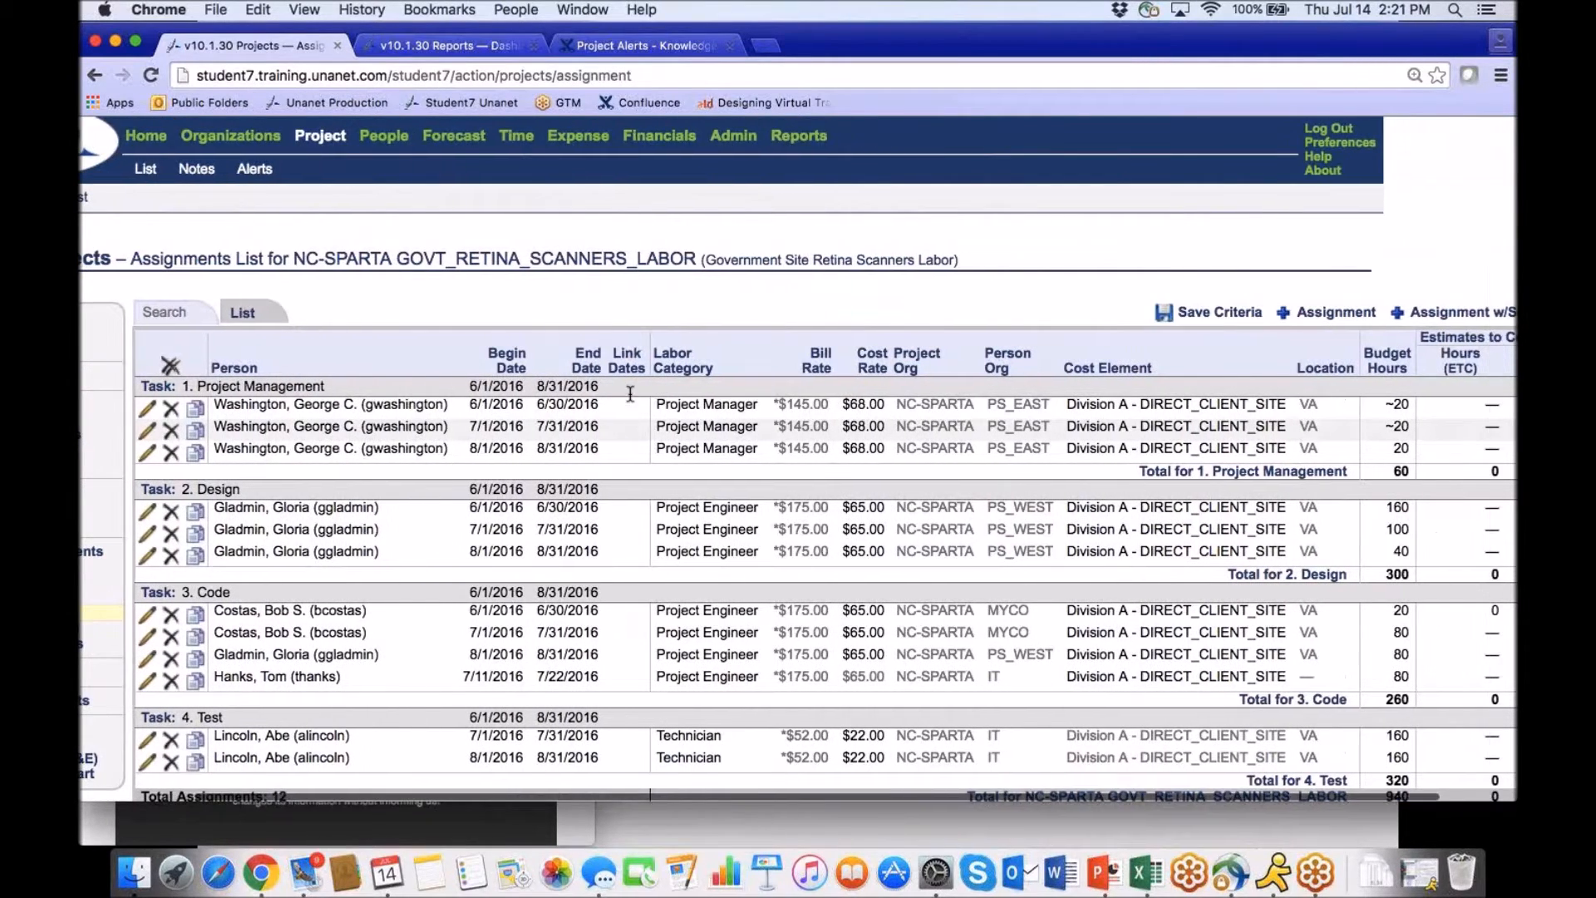
scroll(567, 407, right, 3)
scroll(568, 408, right, 2)
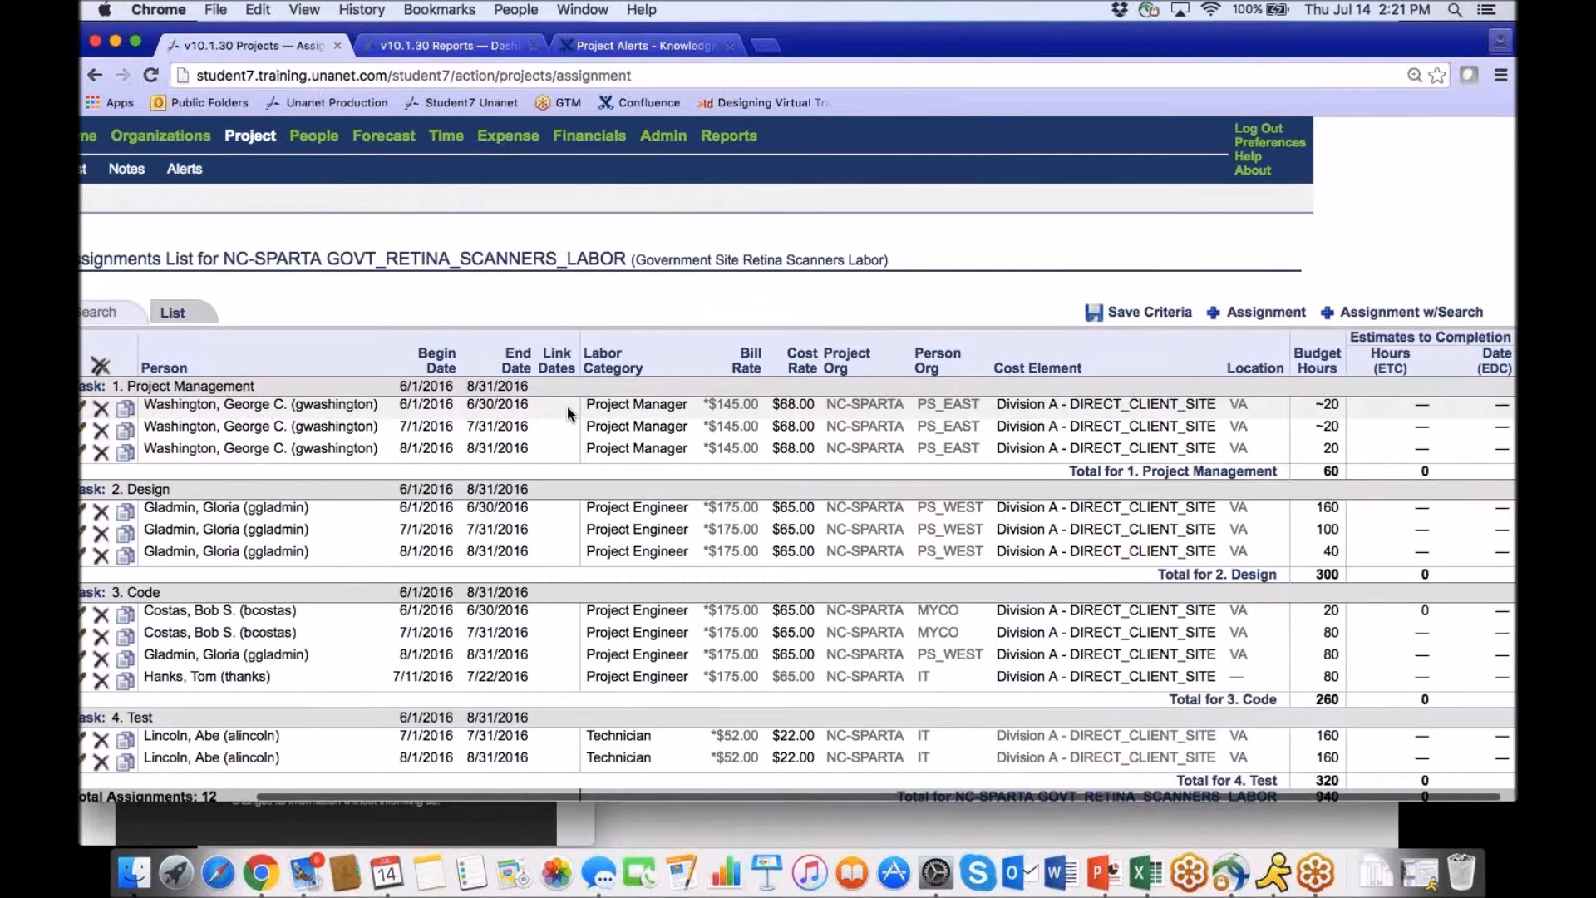
scroll(568, 413, left, 10)
click(273, 415)
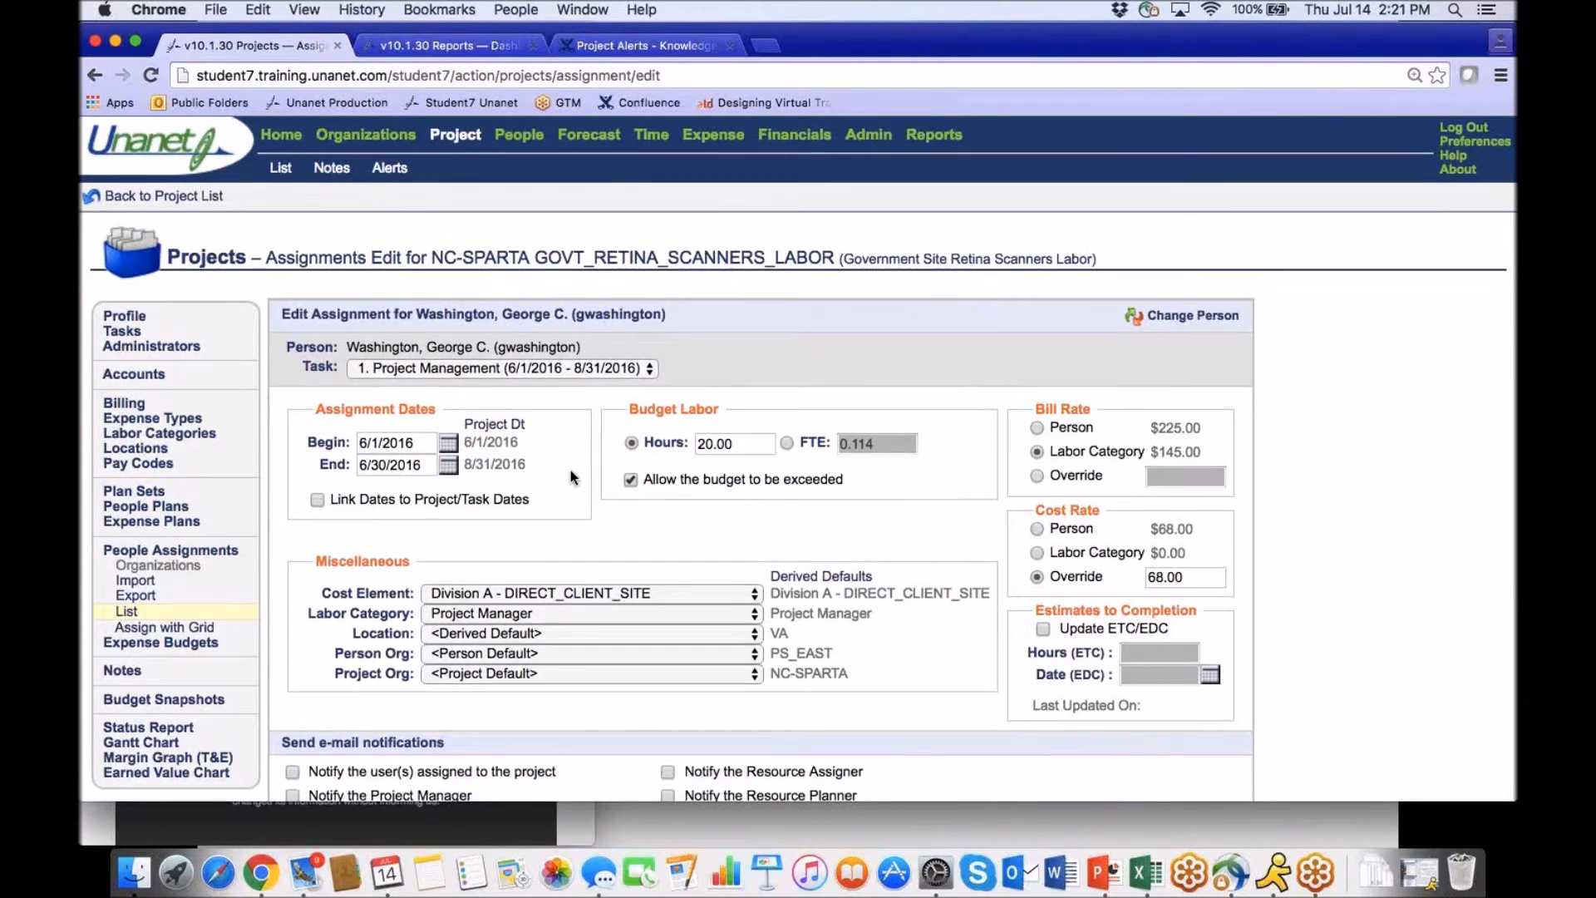
scroll(570, 470, down, 1)
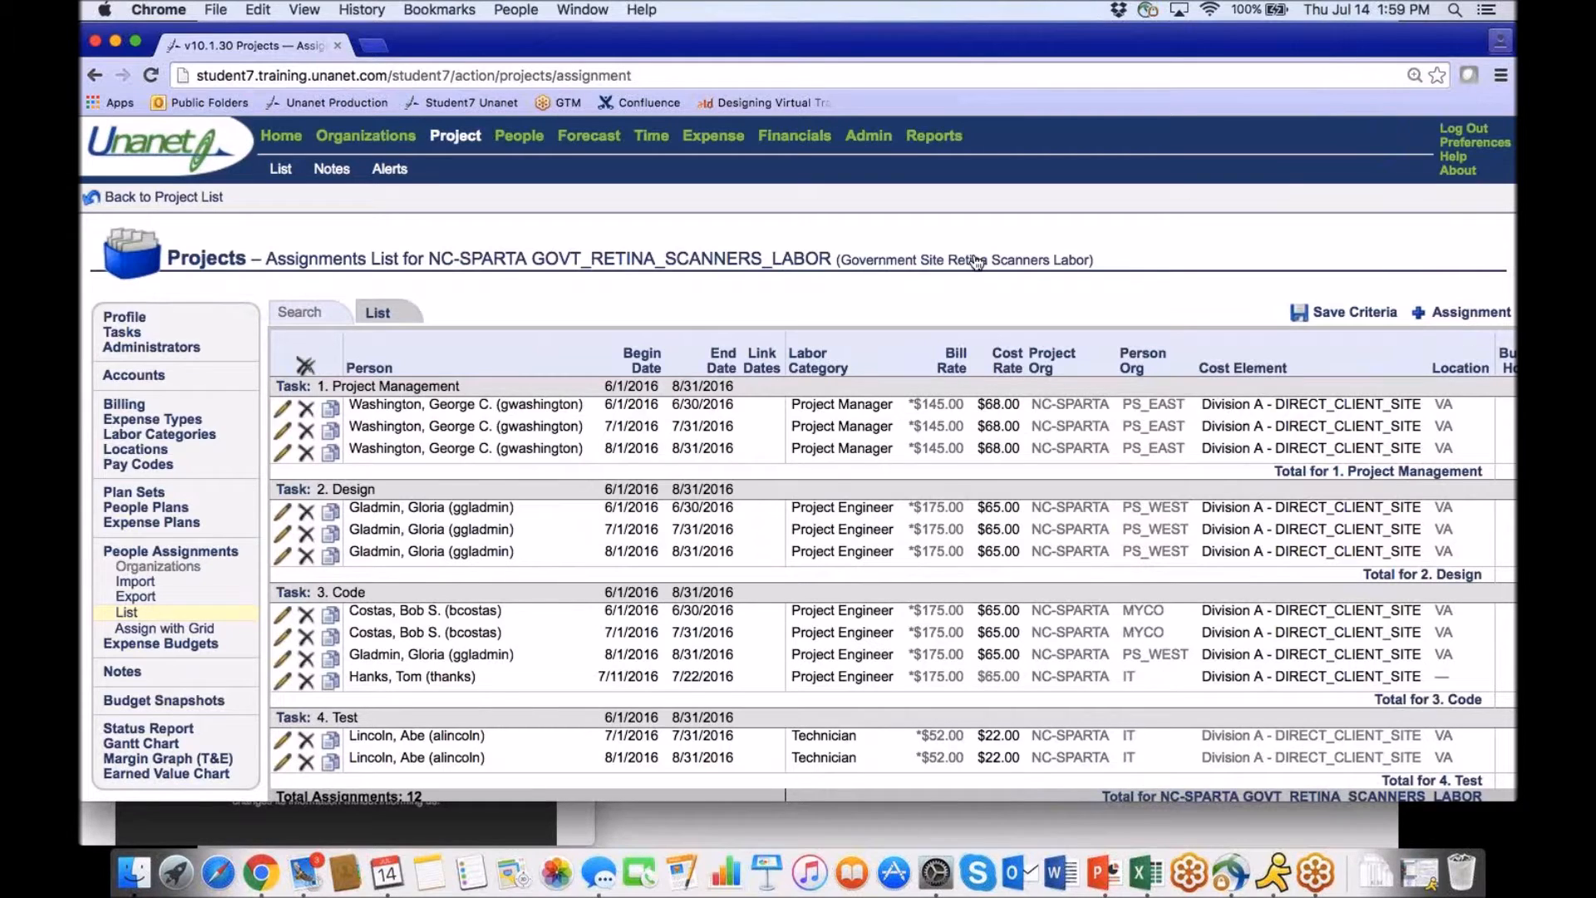
Switch to the PowerPoint slideshow and advance to the Key Reports slide.
key(super+Tab)
key(super+Tab)
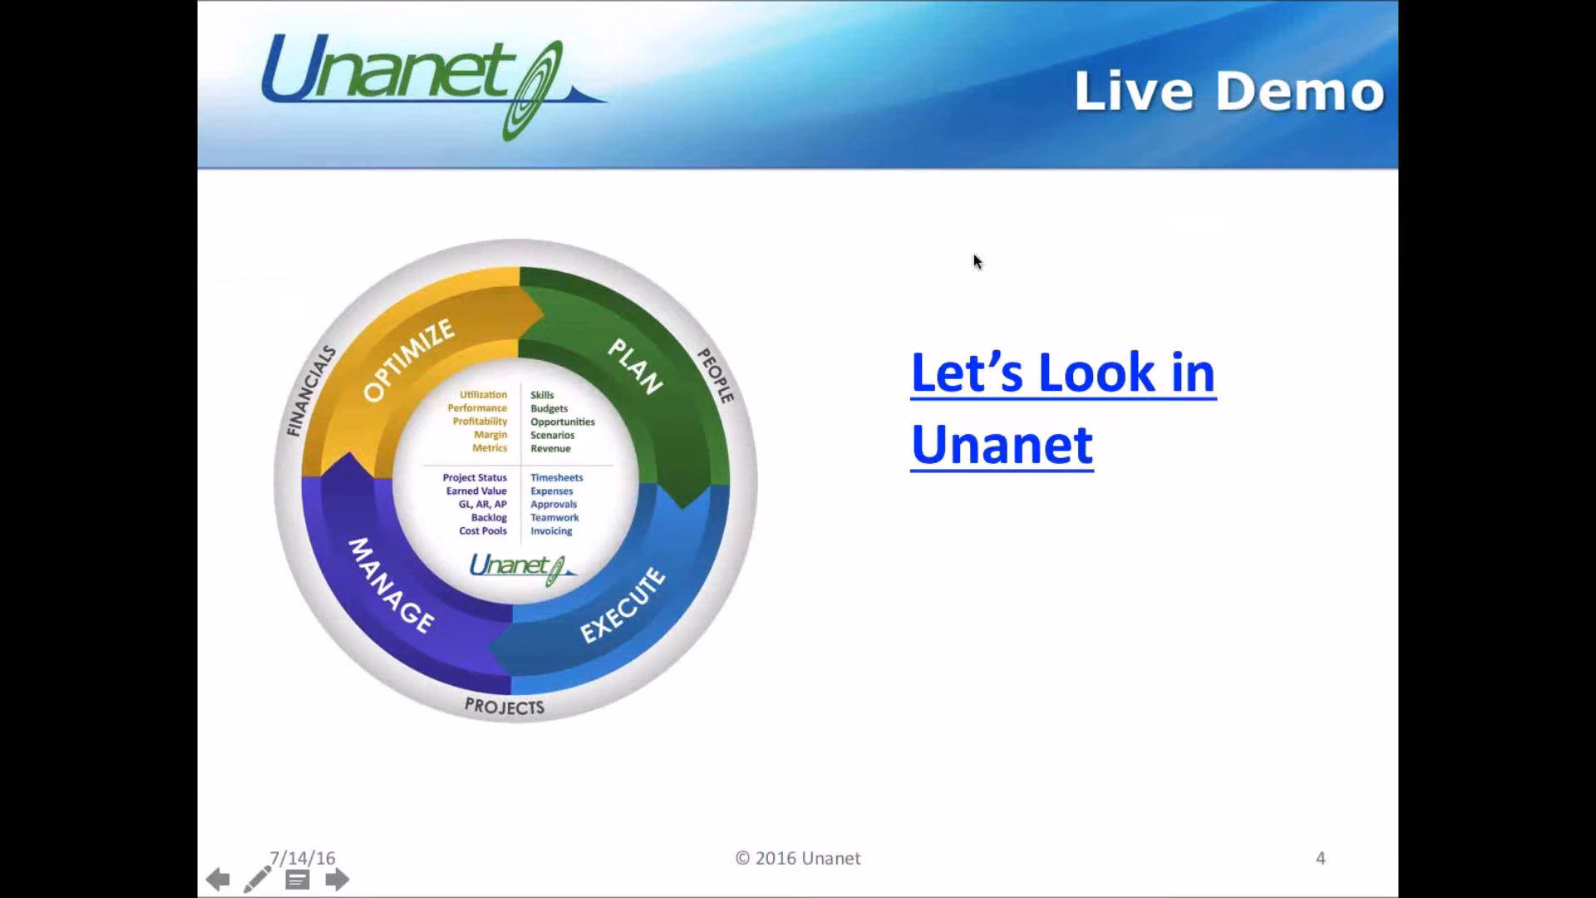
click(337, 877)
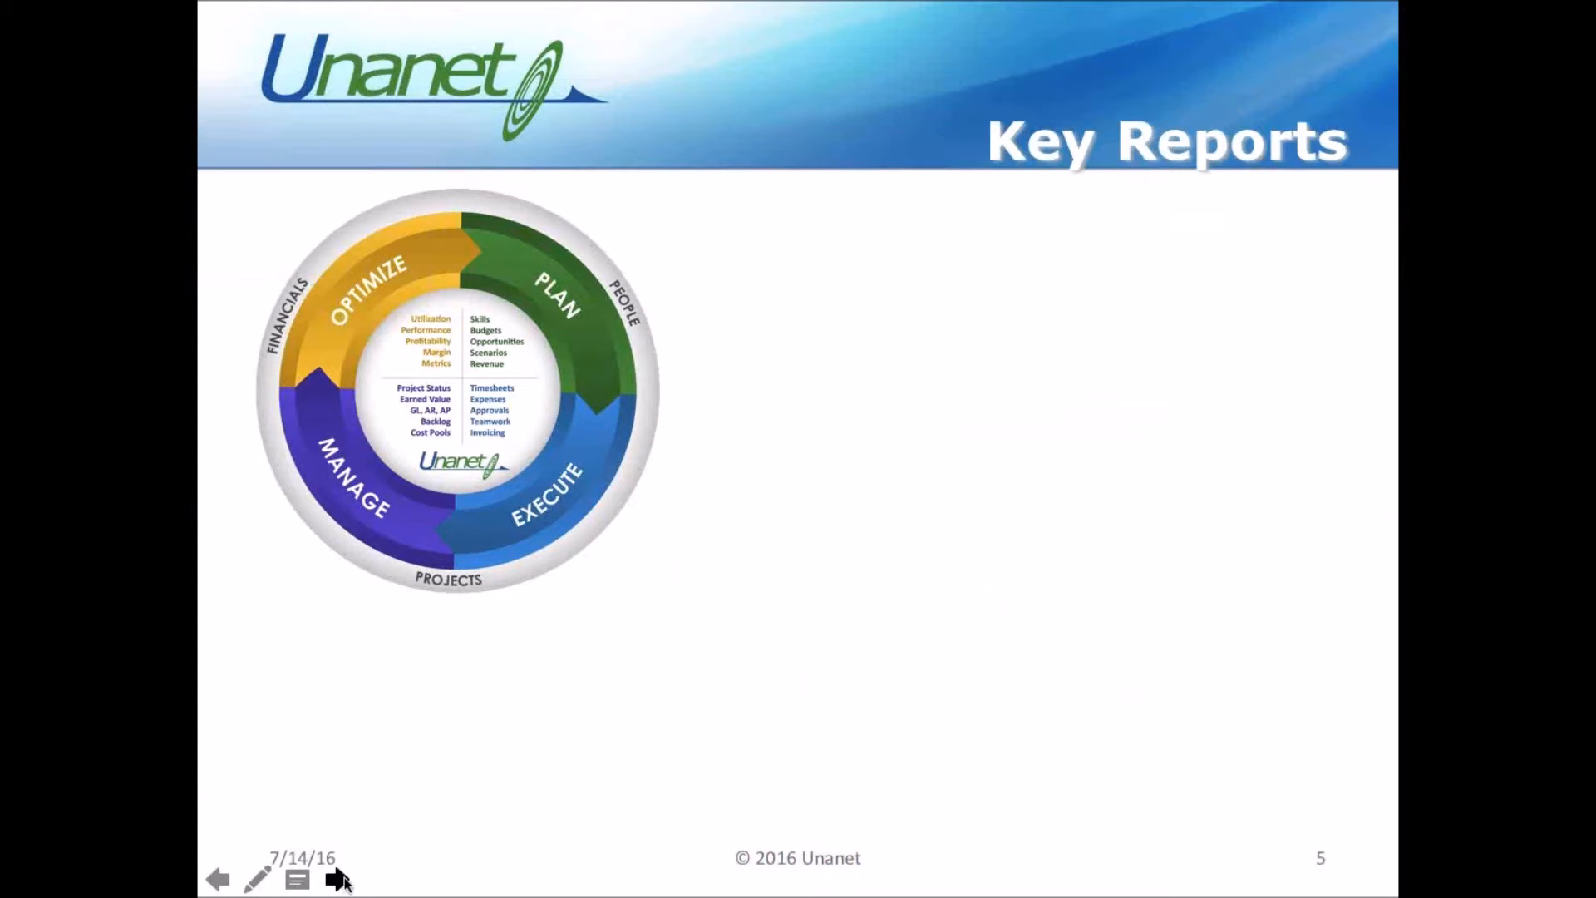